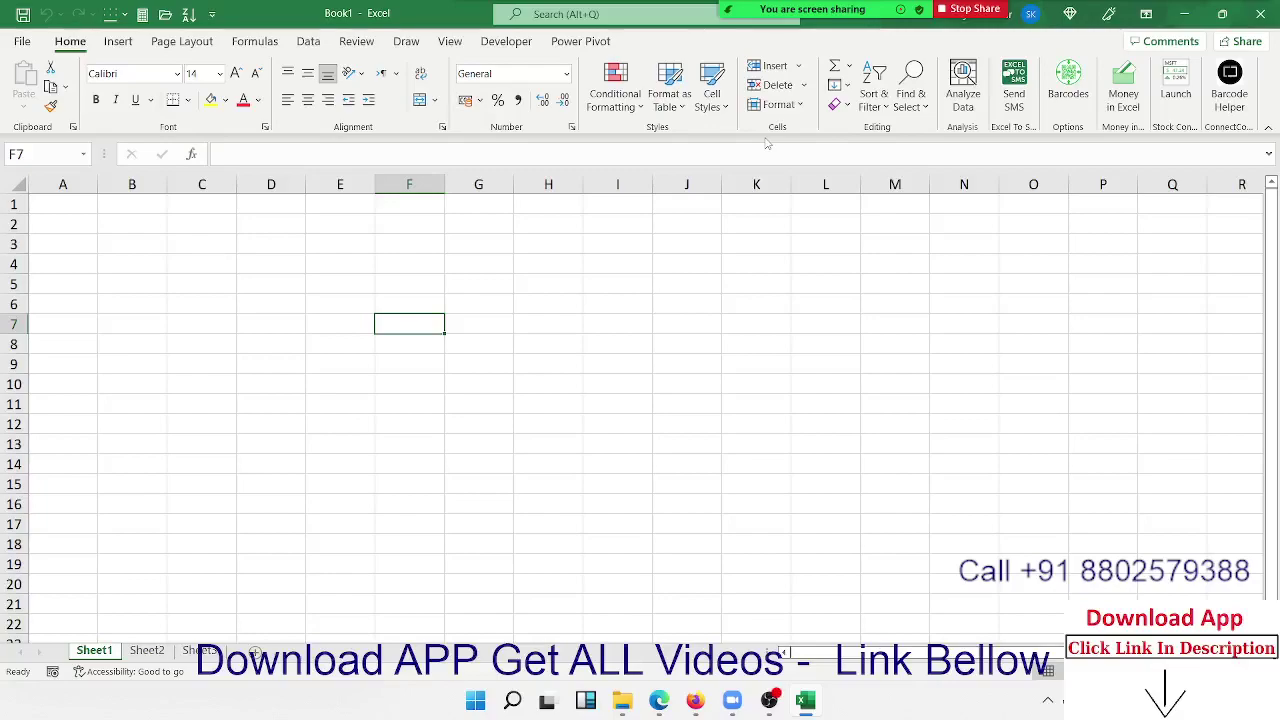
Step: Enter 85 in B2 and 96 in C2
left_click(769, 702)
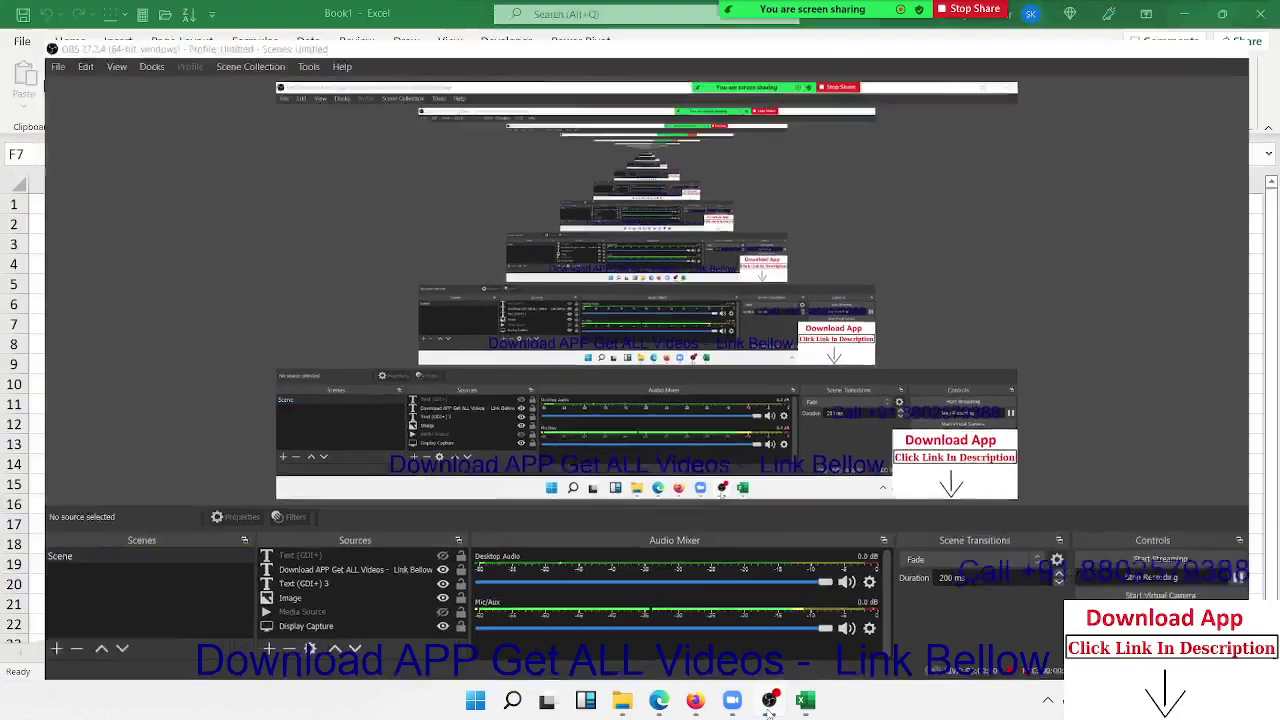
left_click(769, 708)
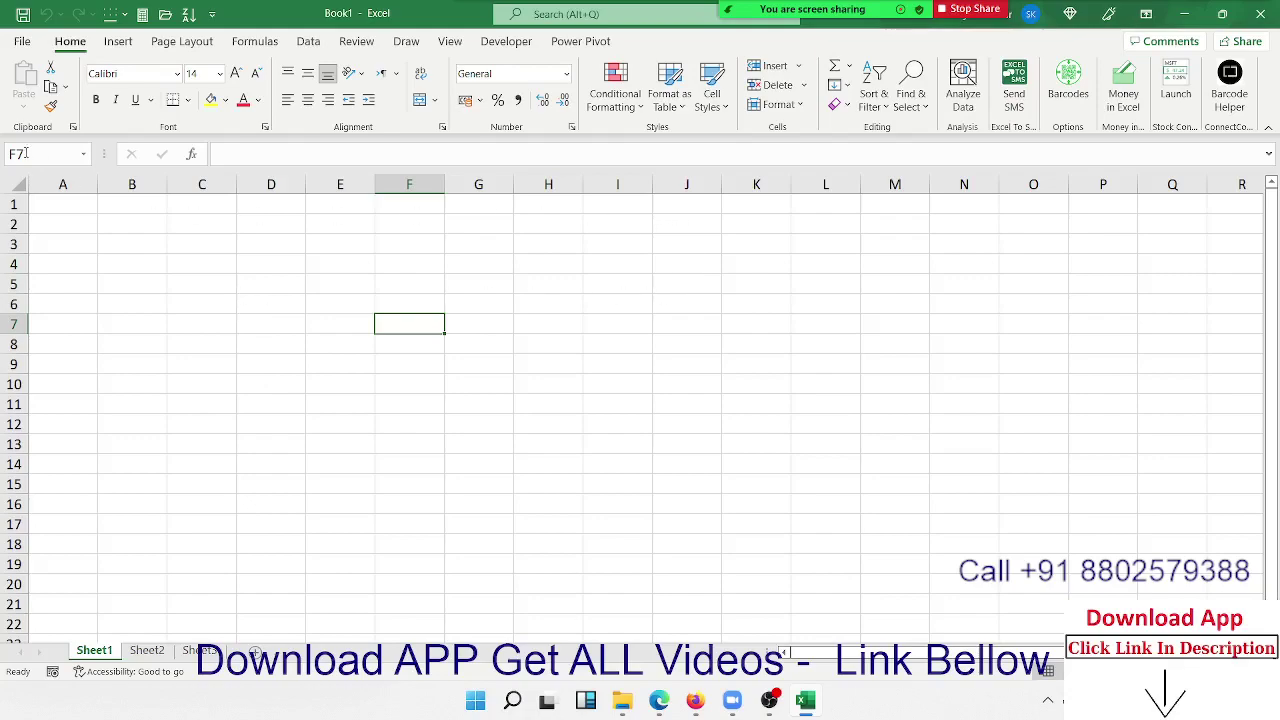
left_click(138, 224)
type("85")
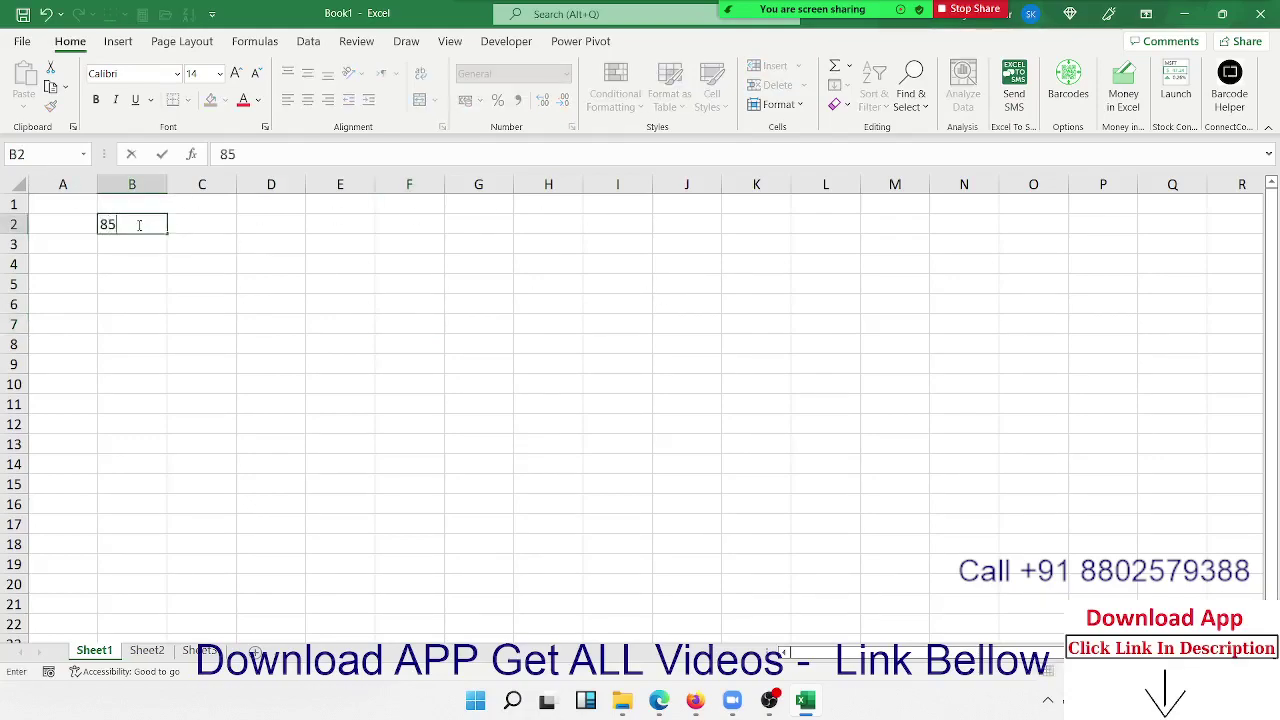
key("Tab")
type("96")
key("Tab")
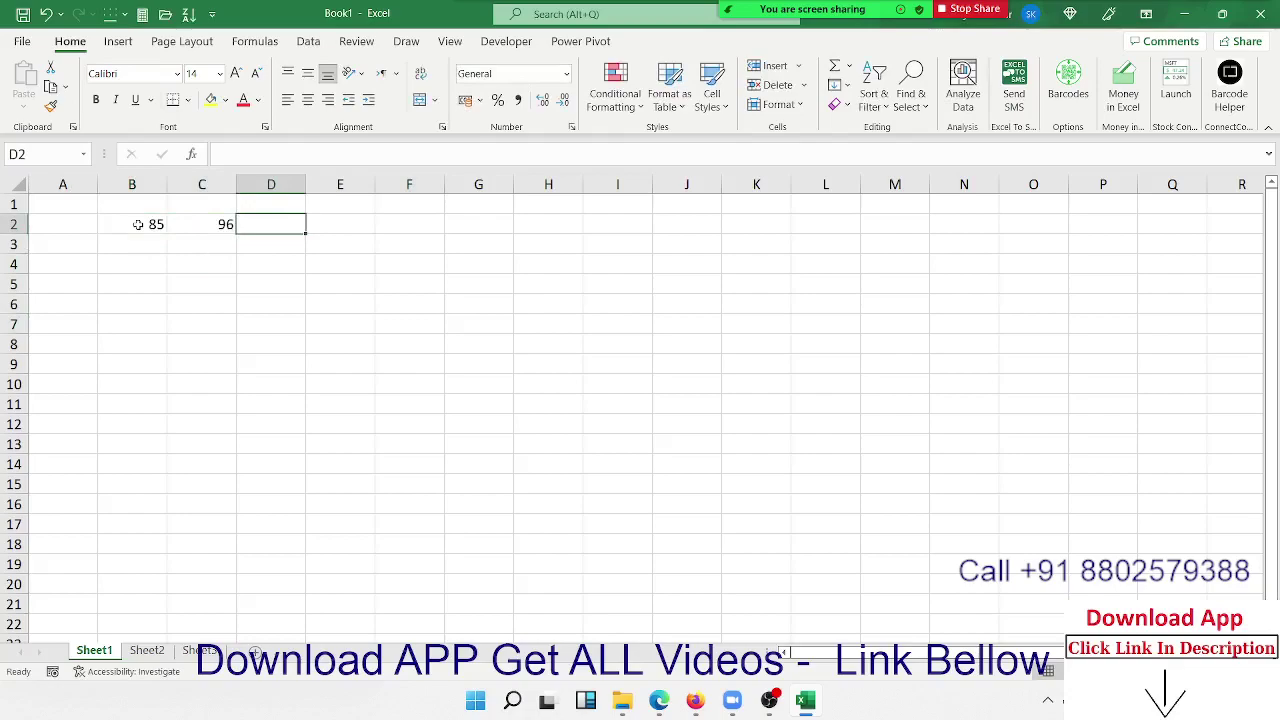
Step: Total the two numbers in D2 with =SUM(B2:C2)
type("=sum")
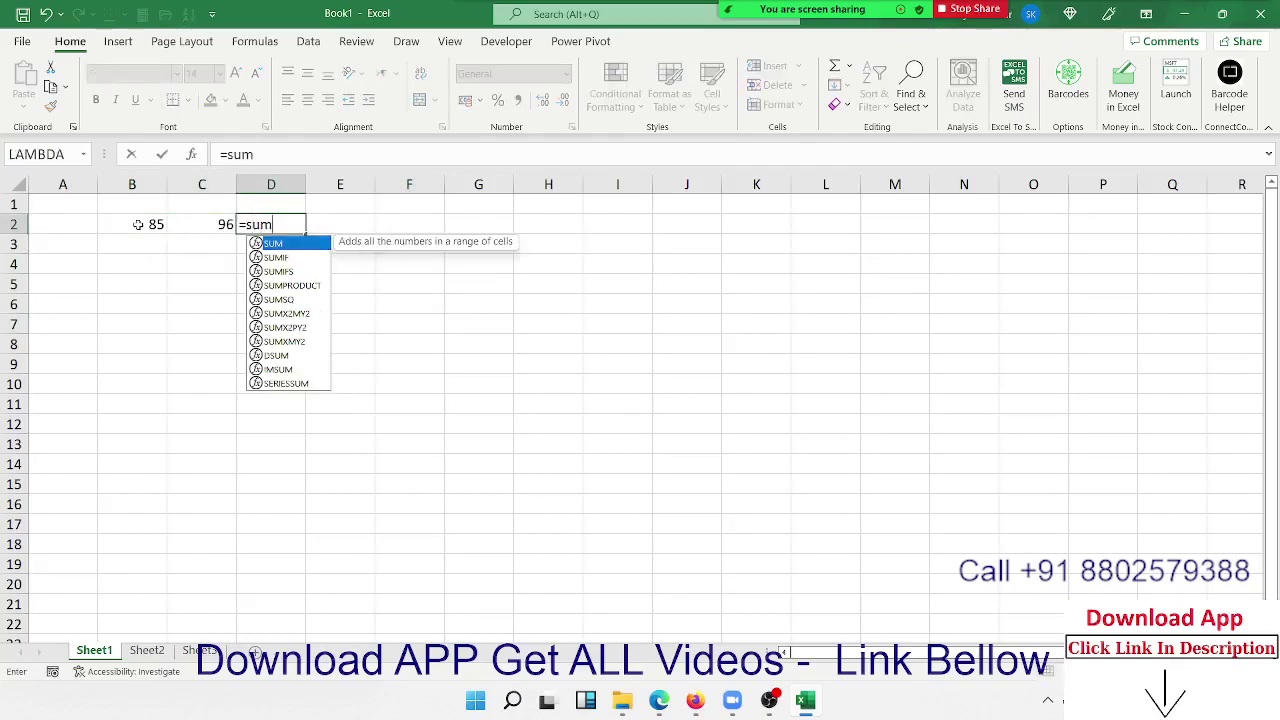
key("Tab")
key("Left")
key("shift+Left")
type(")")
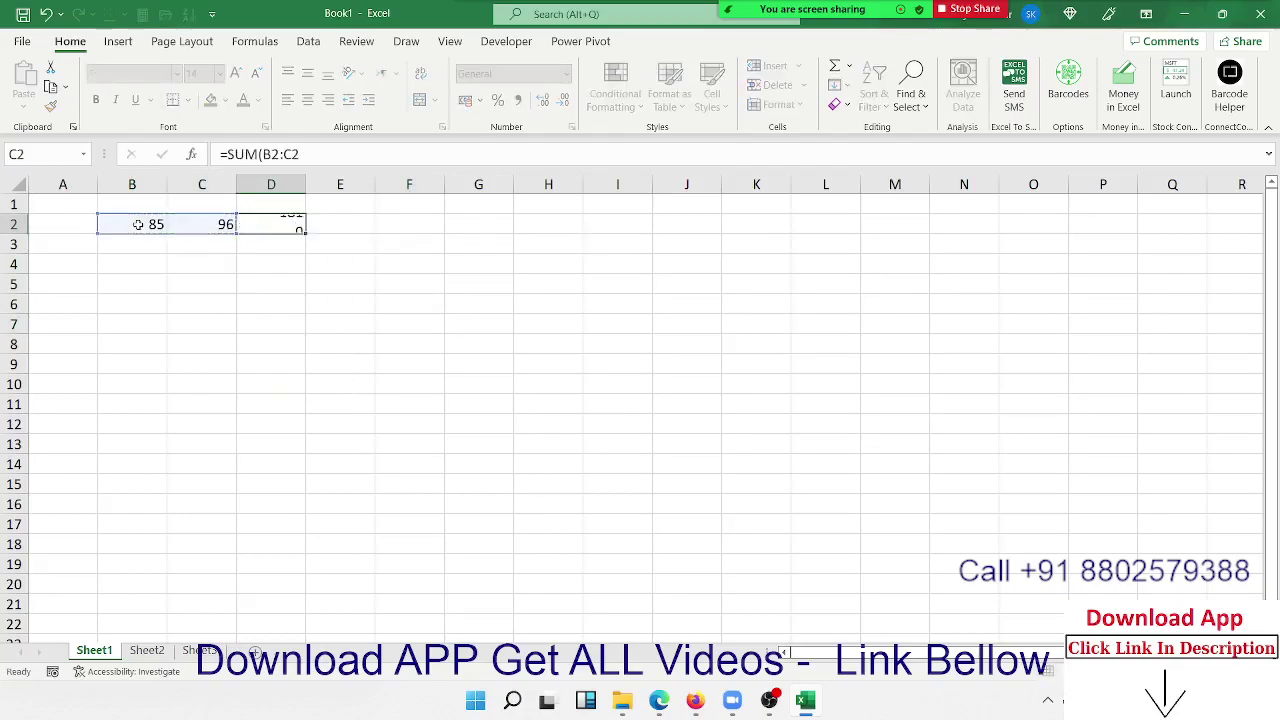
key("Return")
Step: Add the same two cells in D3 with =B2+C2
key("Right")
key("Right")
type("=")
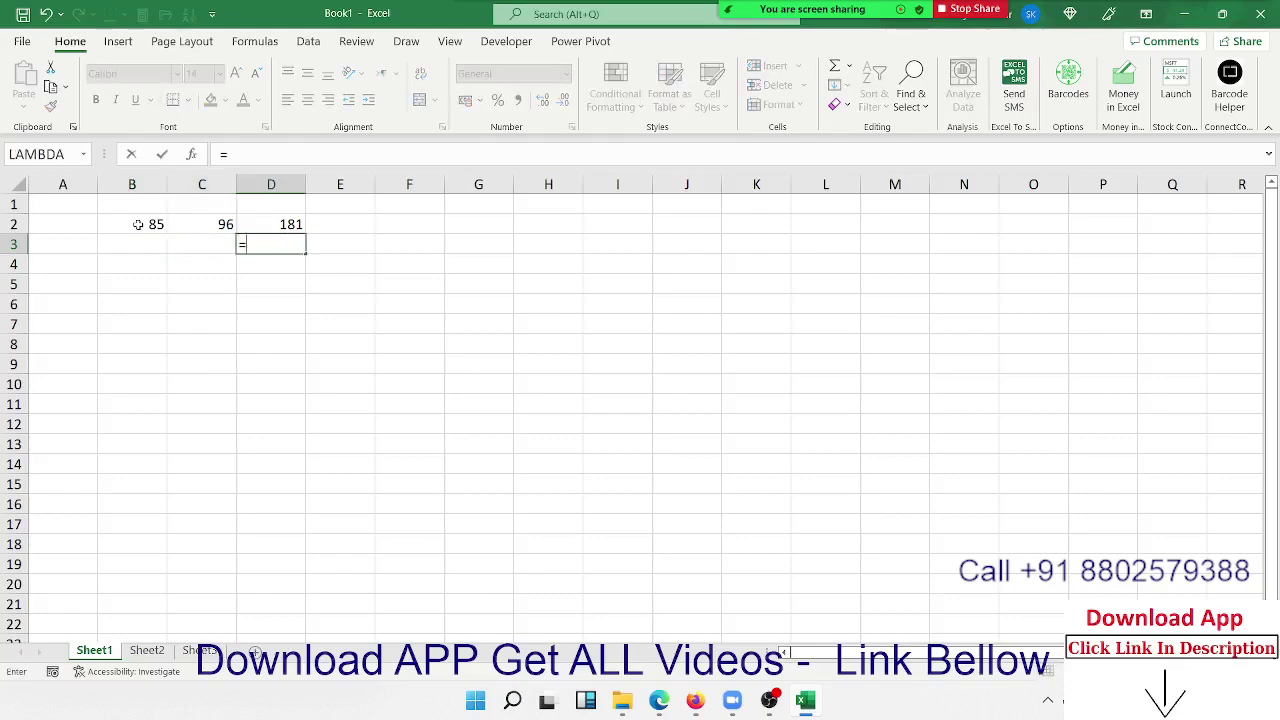
key("Left")
key("Left")
key("Up")
type("+")
key("Left")
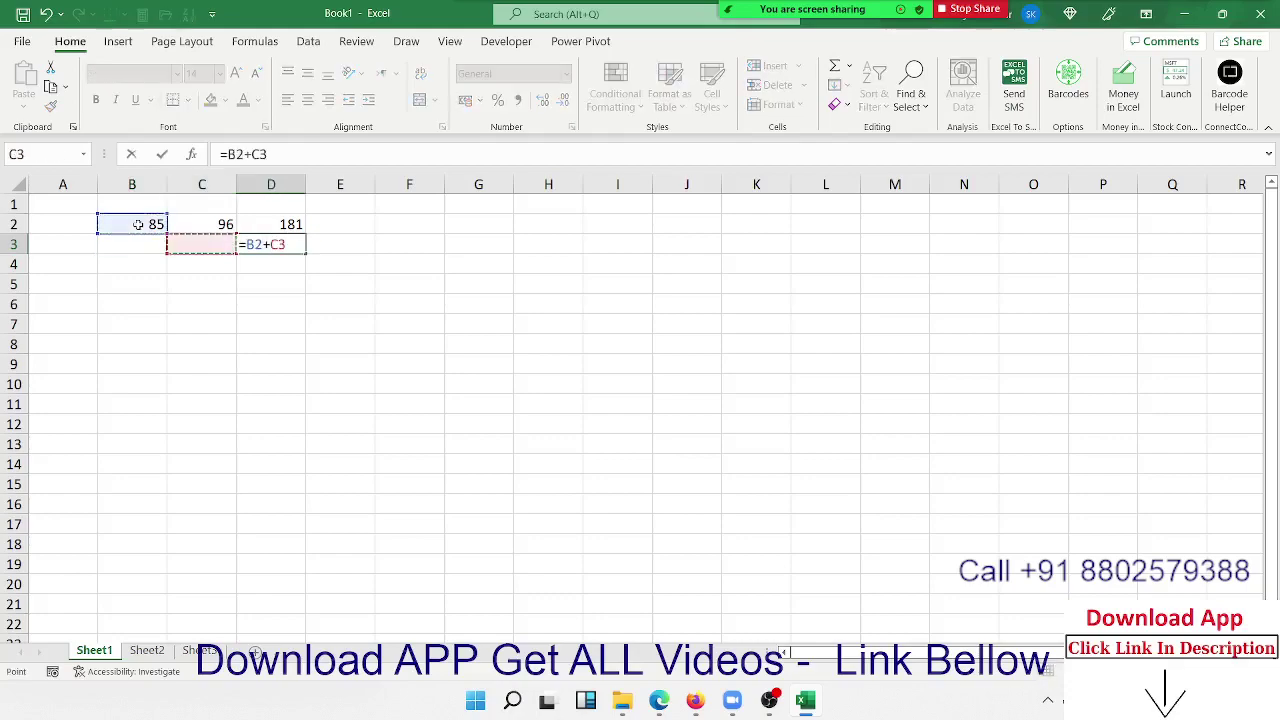
key("Up")
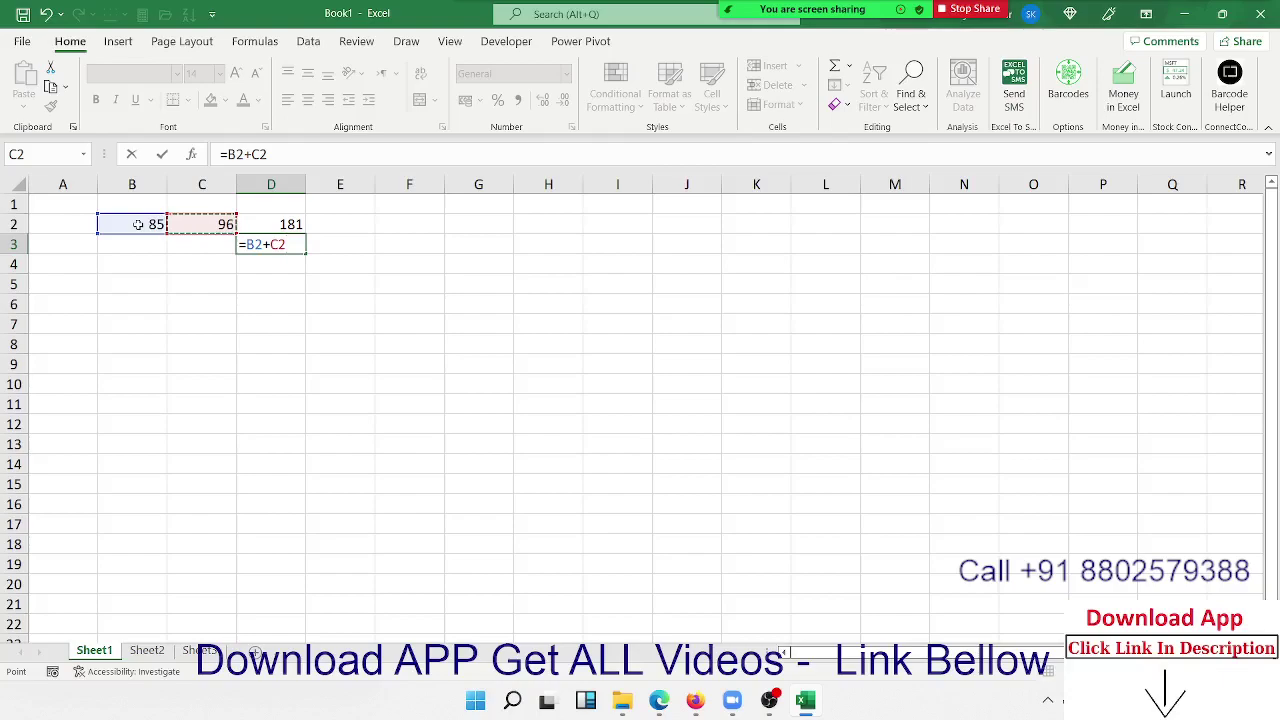
key("Return")
Step: Compare the D2 and D3 formulas, viewing D2's SUM without changing it
key("Up")
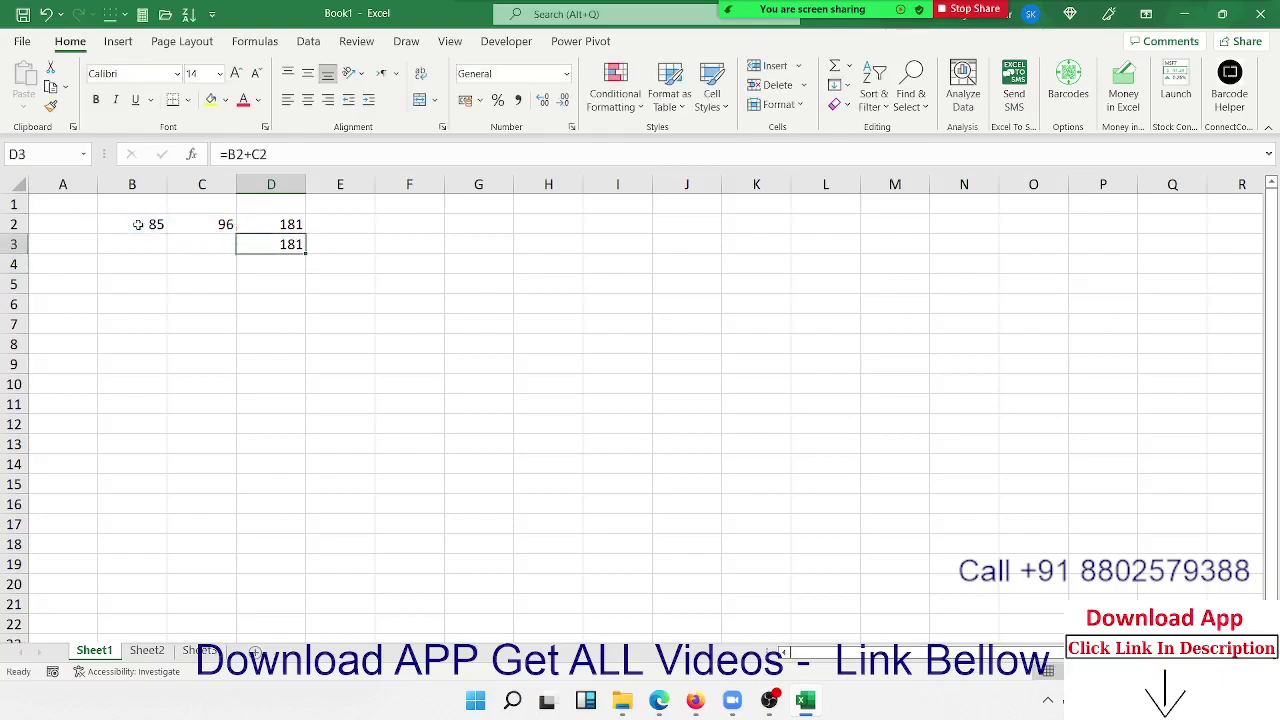
key("Up")
key("Down")
key("Up")
key("F2")
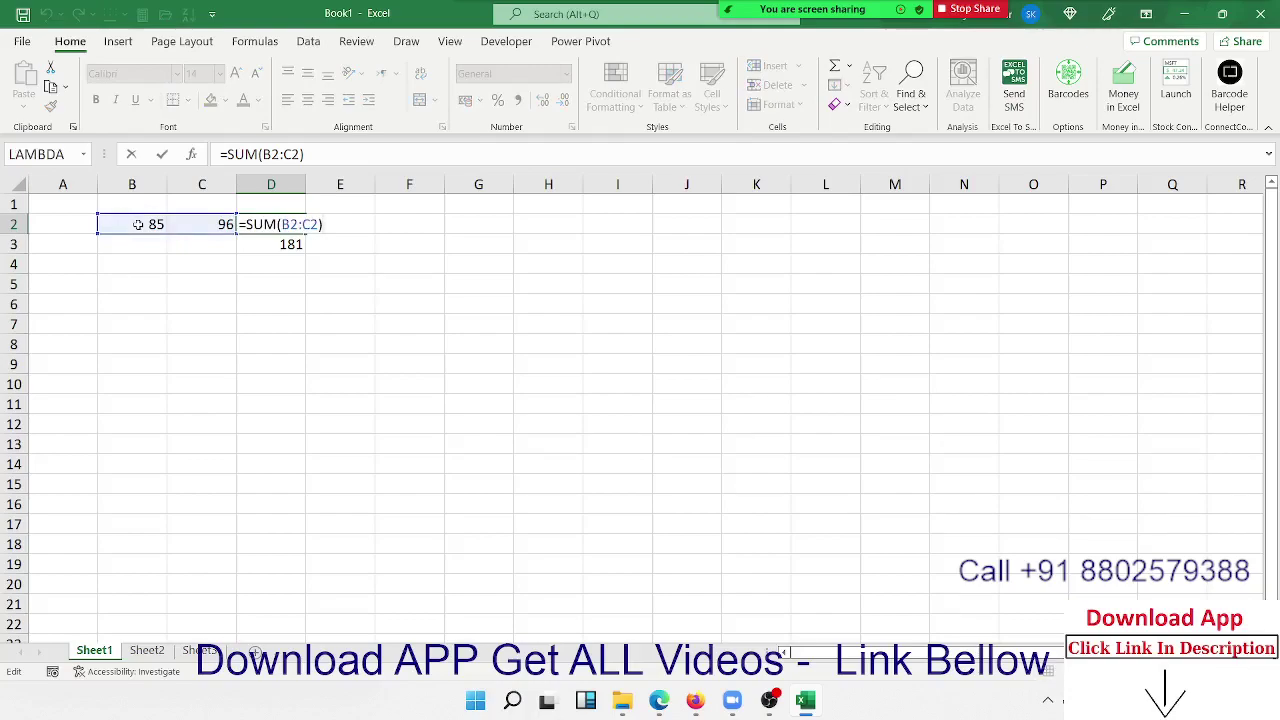
key("Escape")
left_click(244, 46)
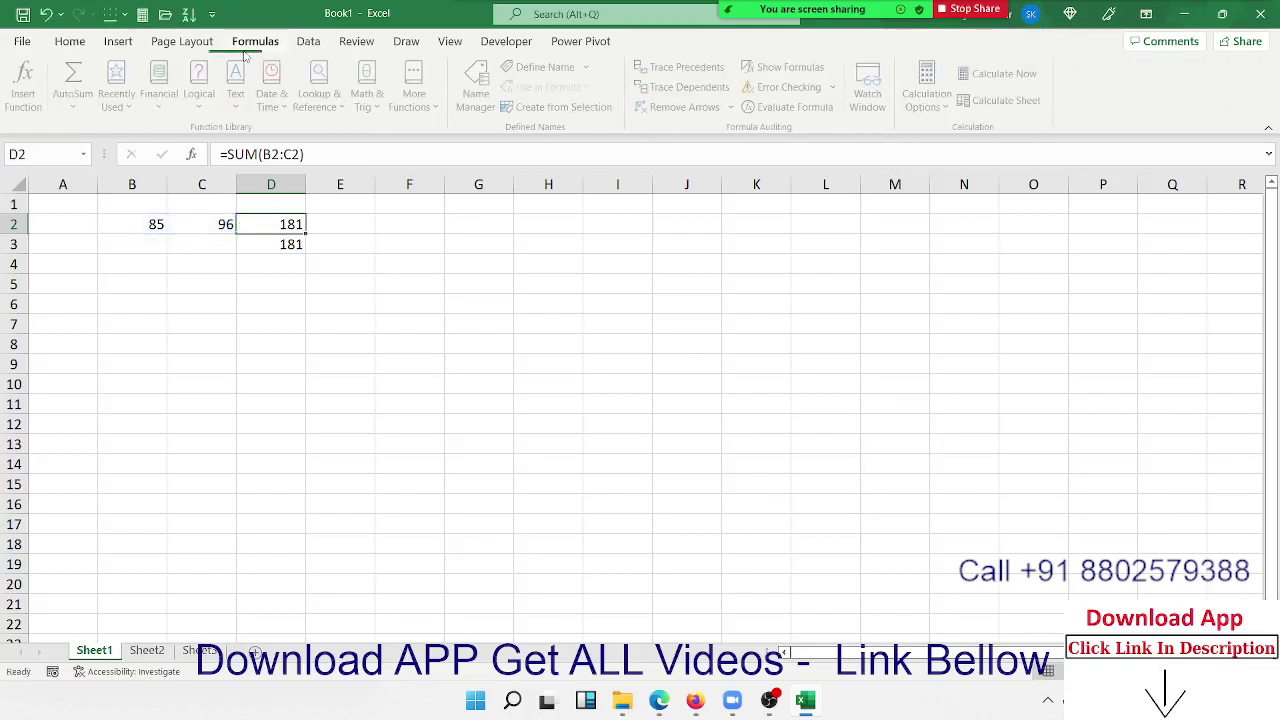
left_click(212, 80)
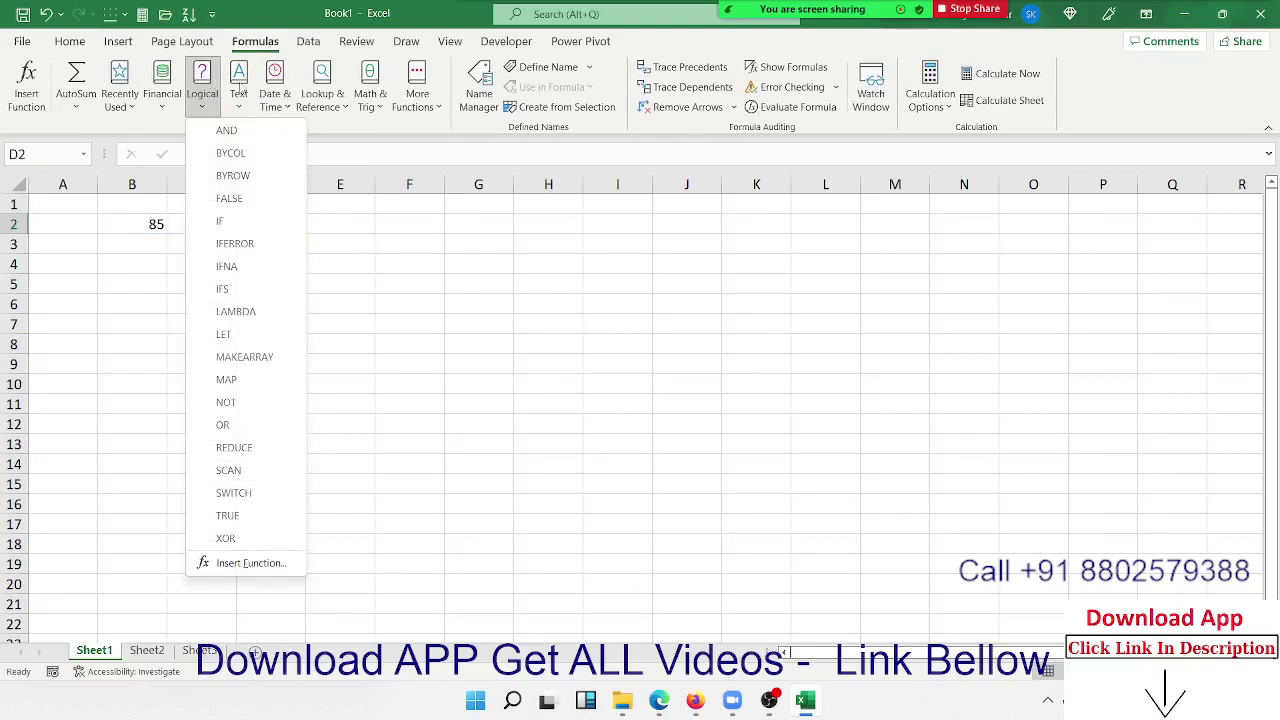
left_click(347, 102)
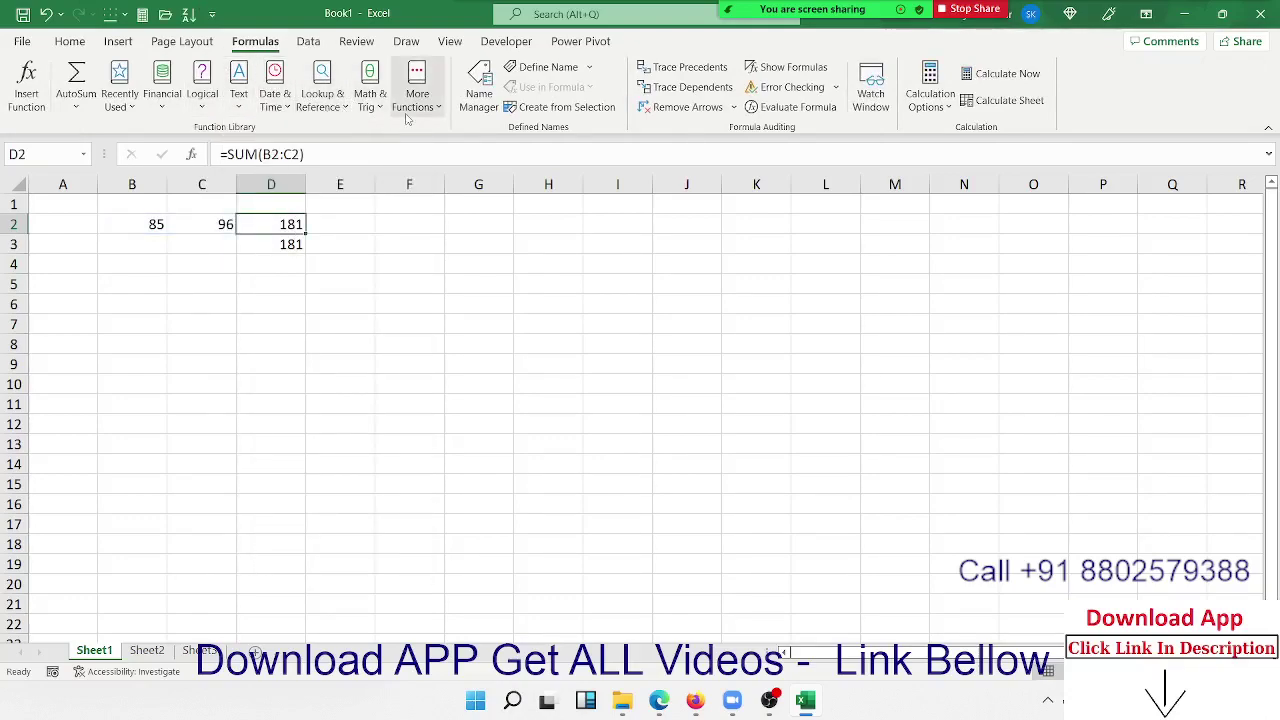
left_click(378, 106)
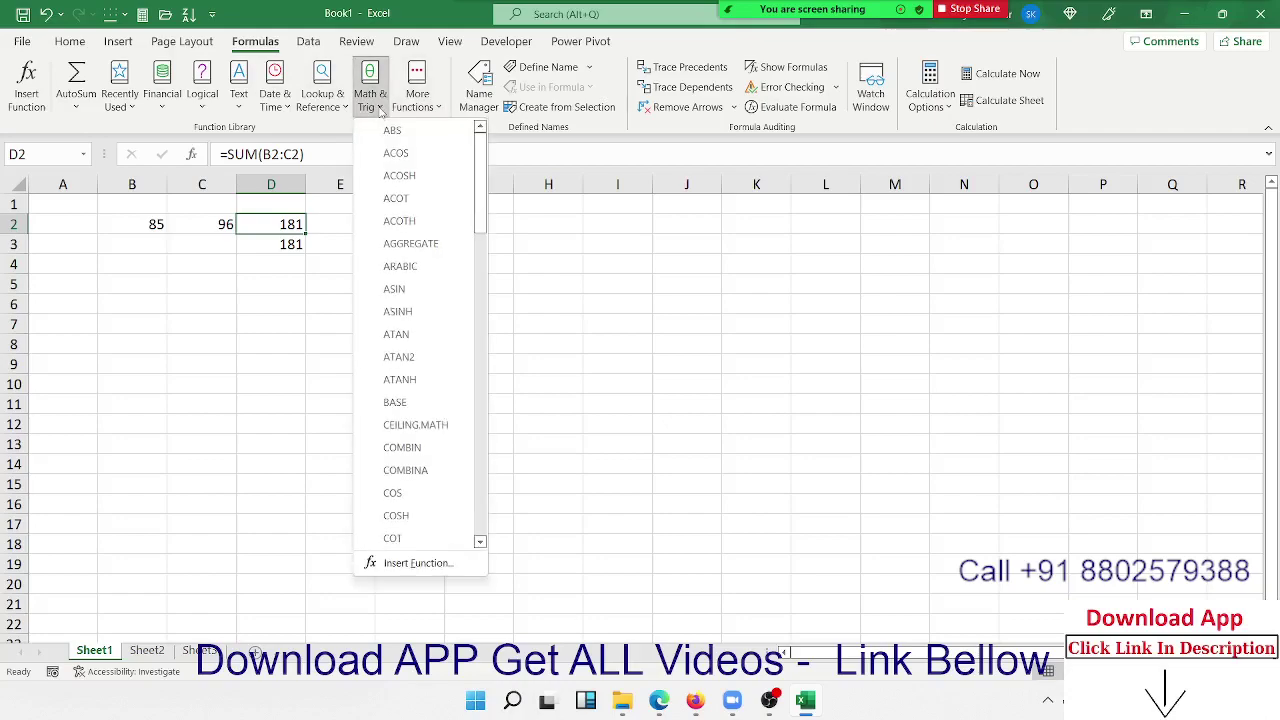
left_click(380, 106)
left_click(288, 242)
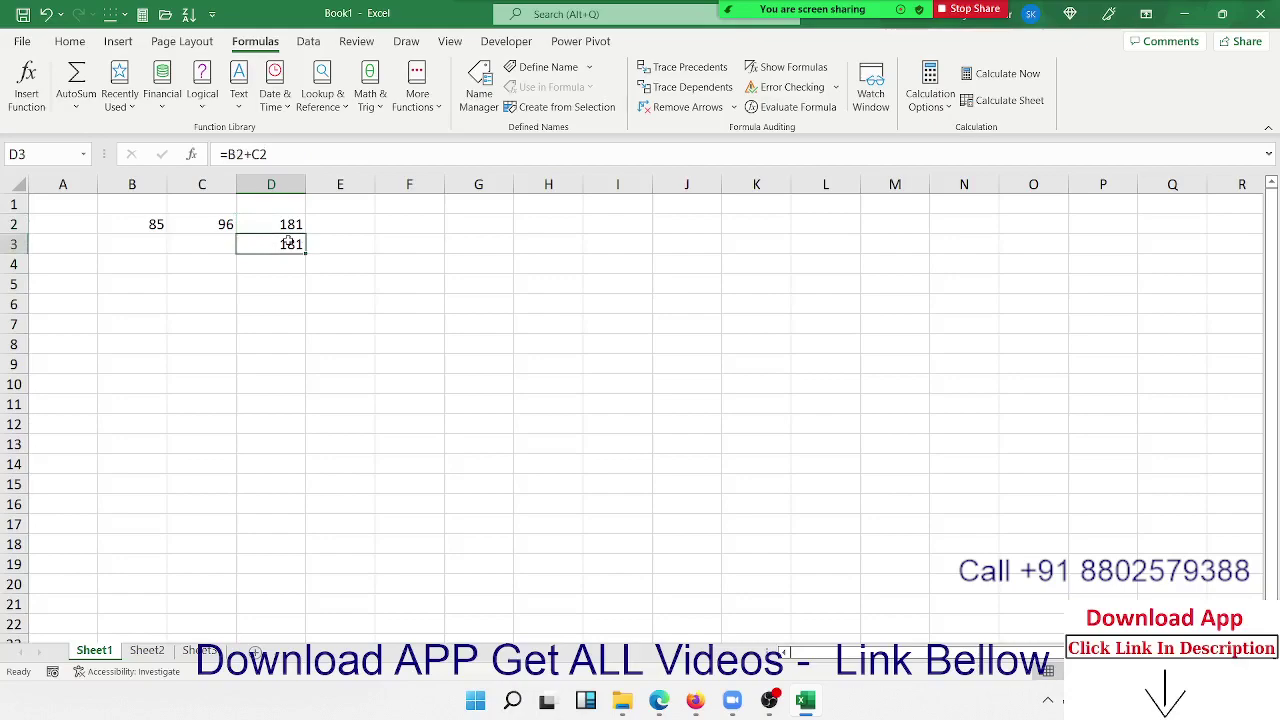
double_click(296, 224)
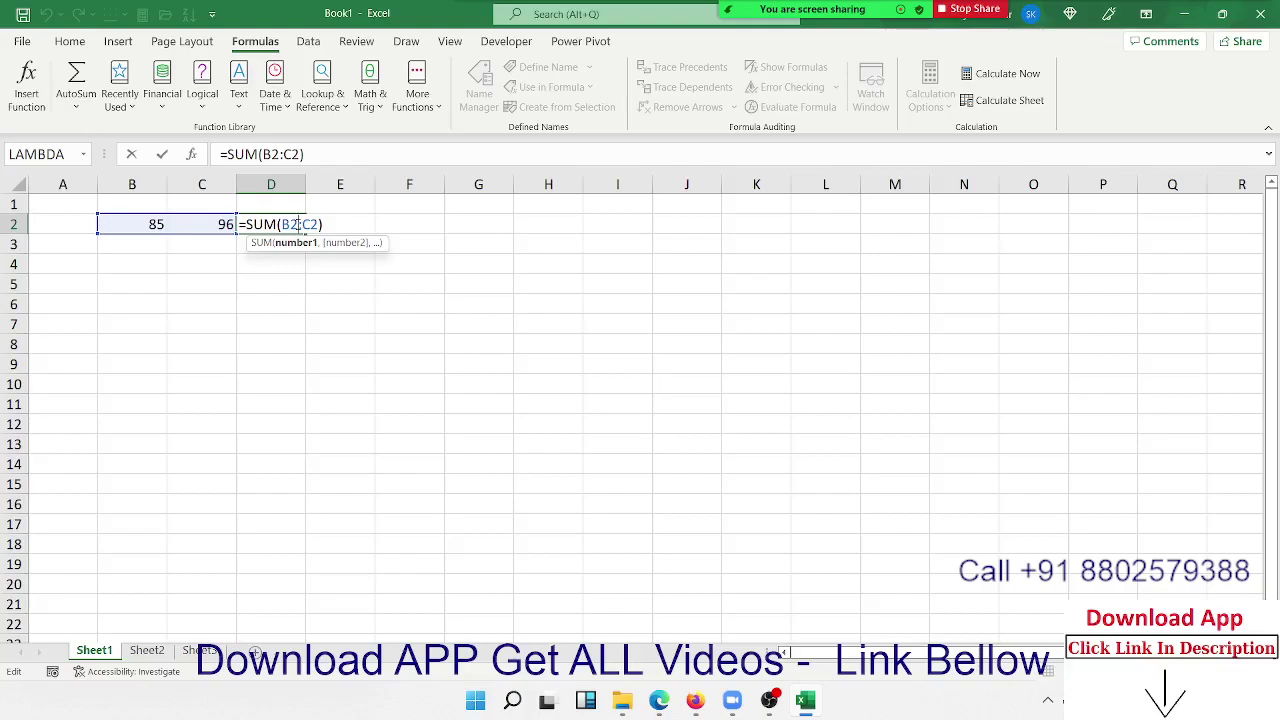
key("Escape")
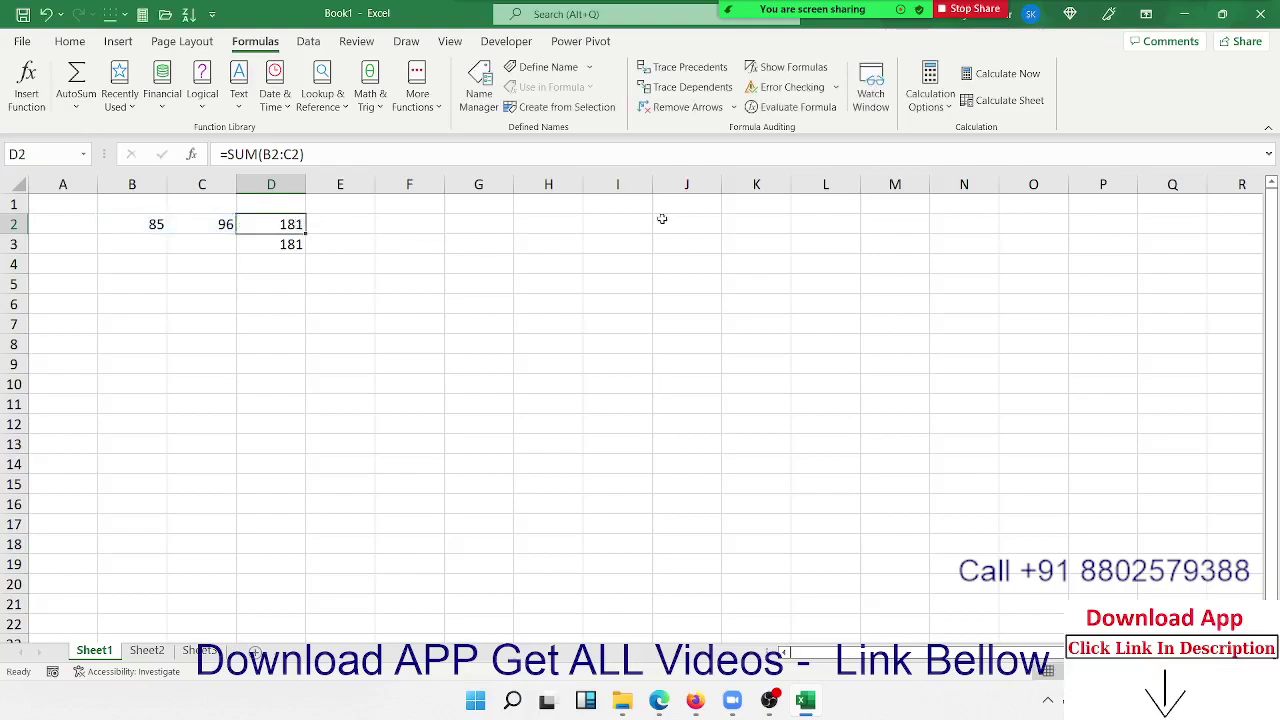
left_click(252, 248)
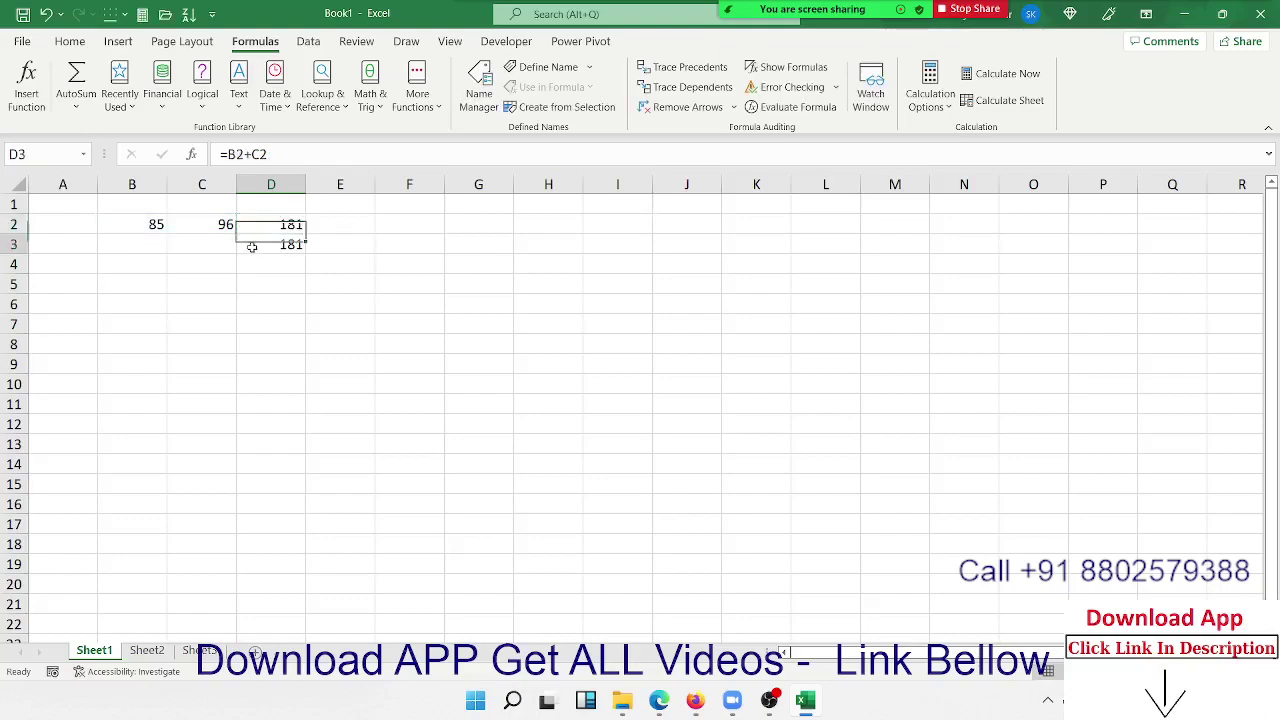
left_click(571, 202)
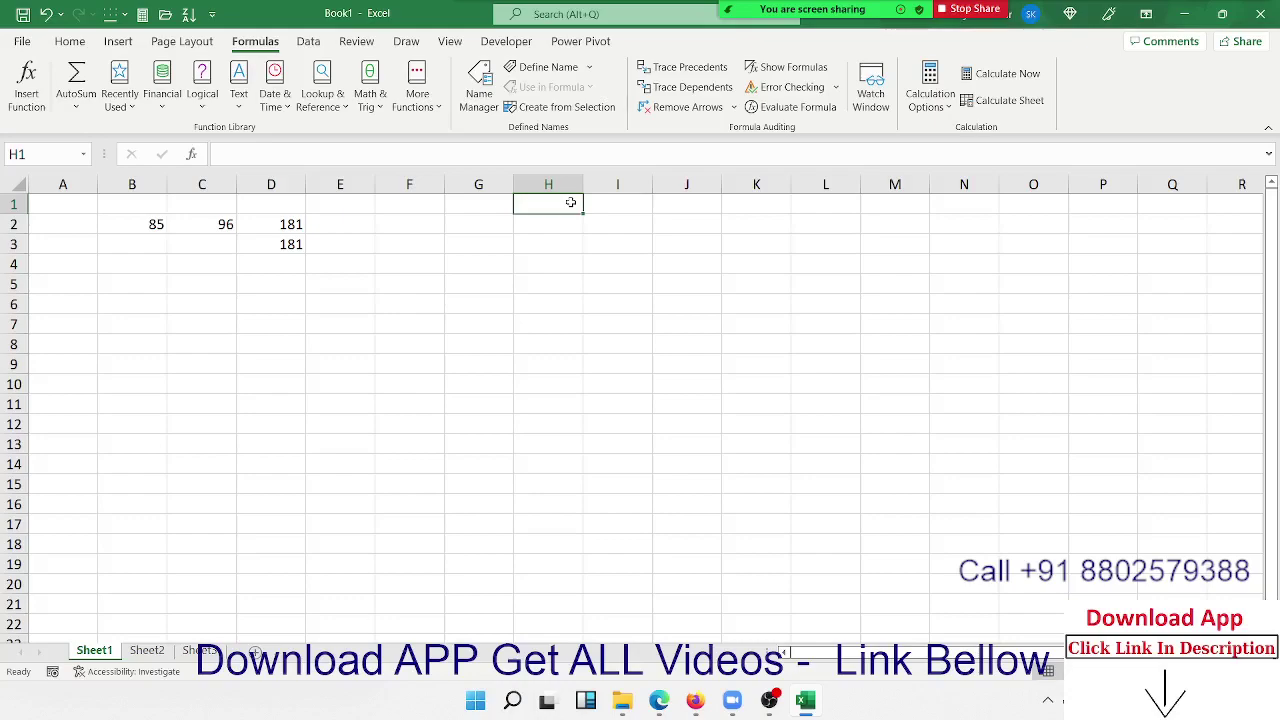
Step: List the operators +, -, *, / and ^ down cells J1:J5
key("Right")
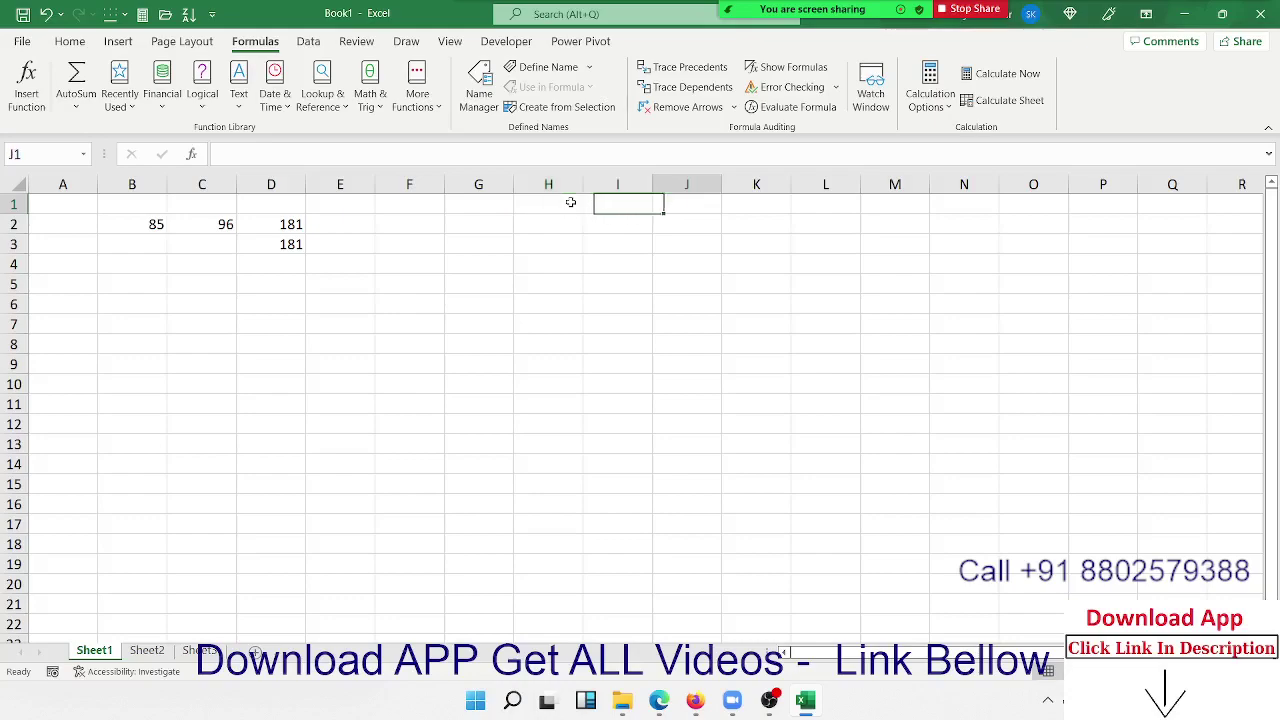
key("Right")
key("Right")
key("Left")
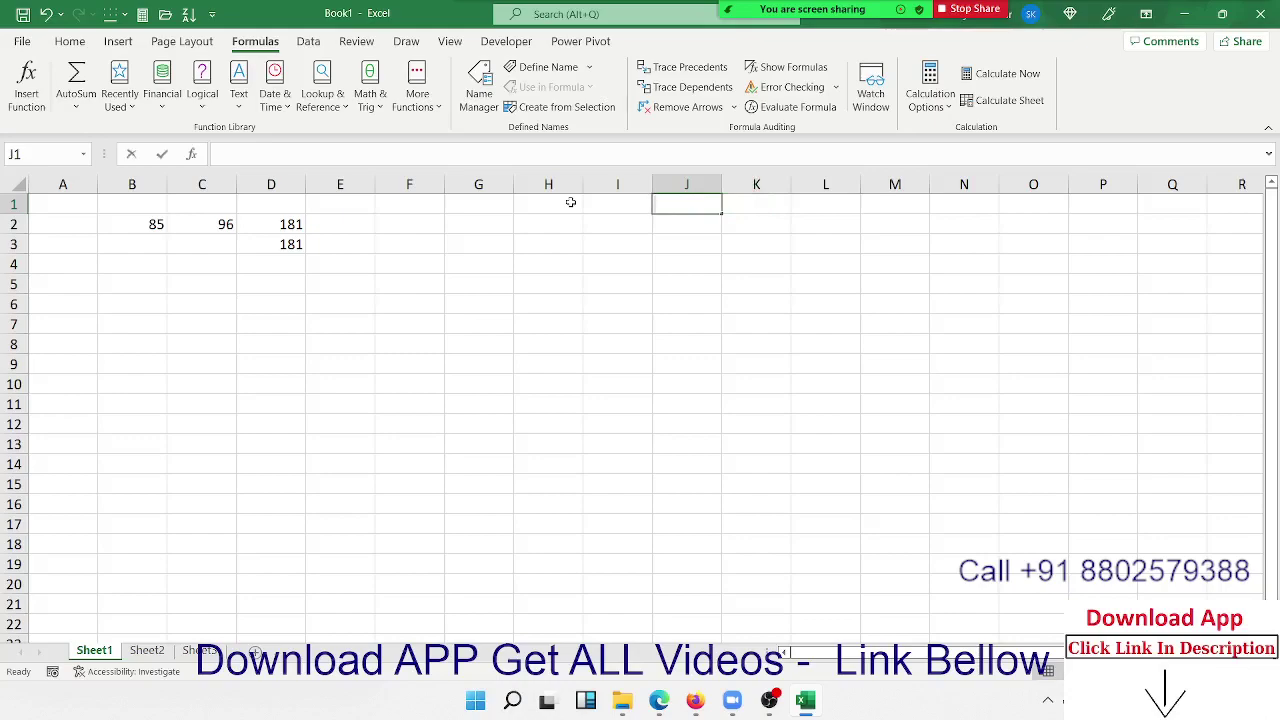
type("+")
key("Return")
type("-")
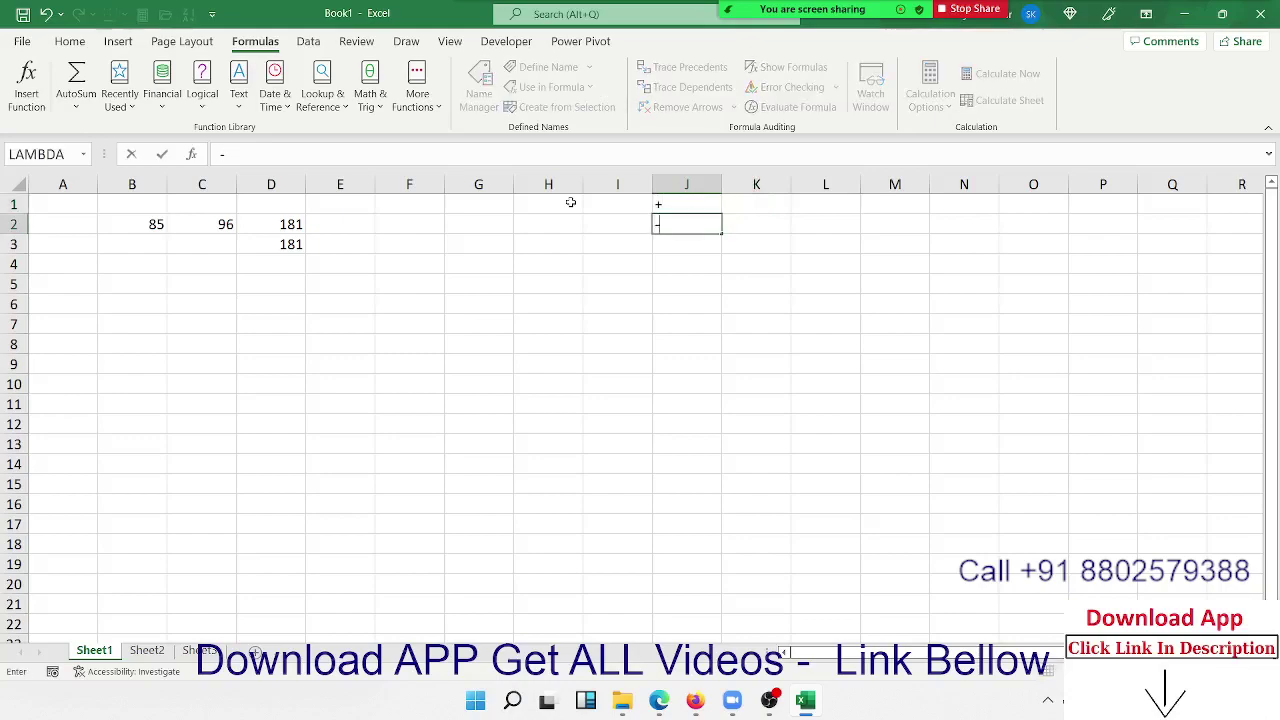
key("Return")
type("*")
key("Return")
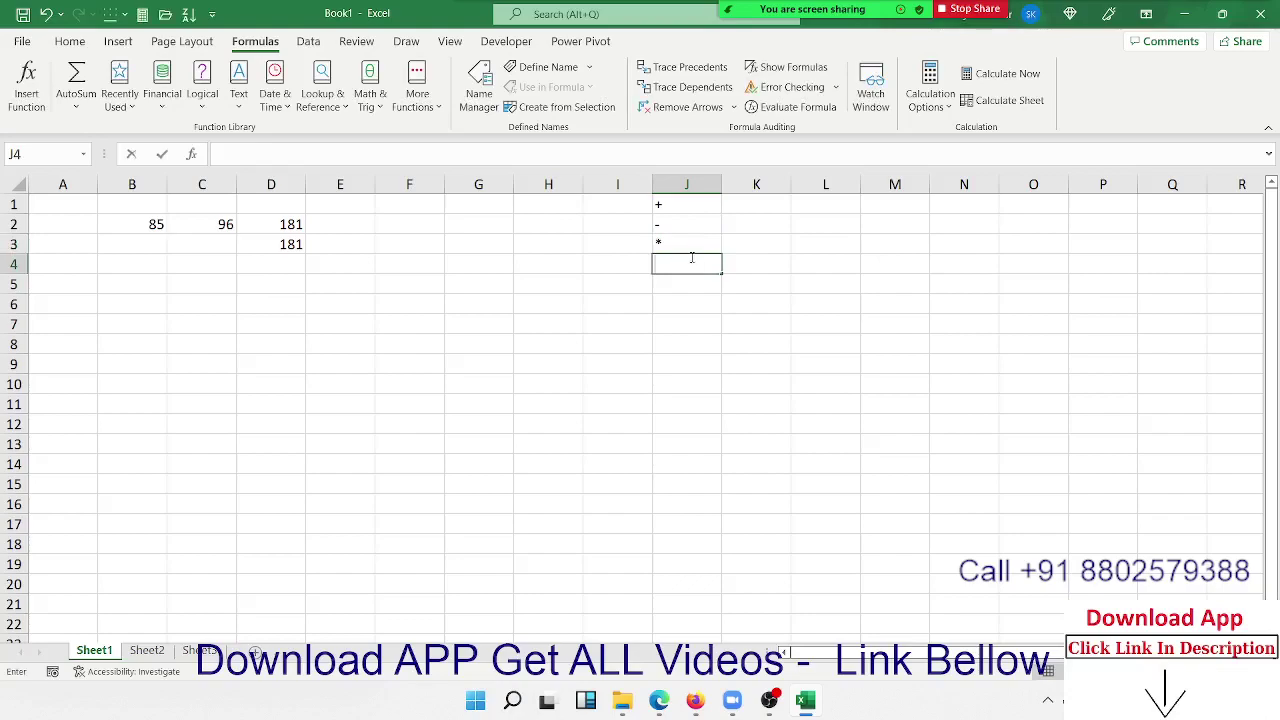
type("/")
key("Return")
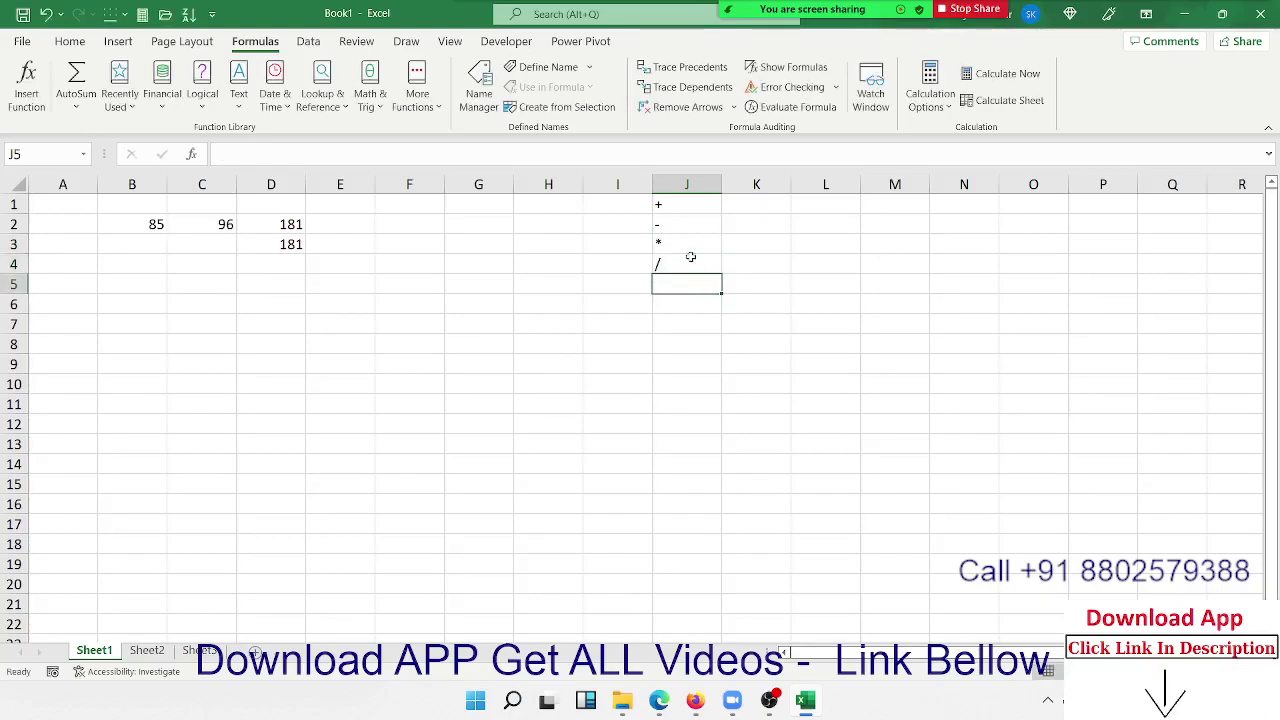
type("^")
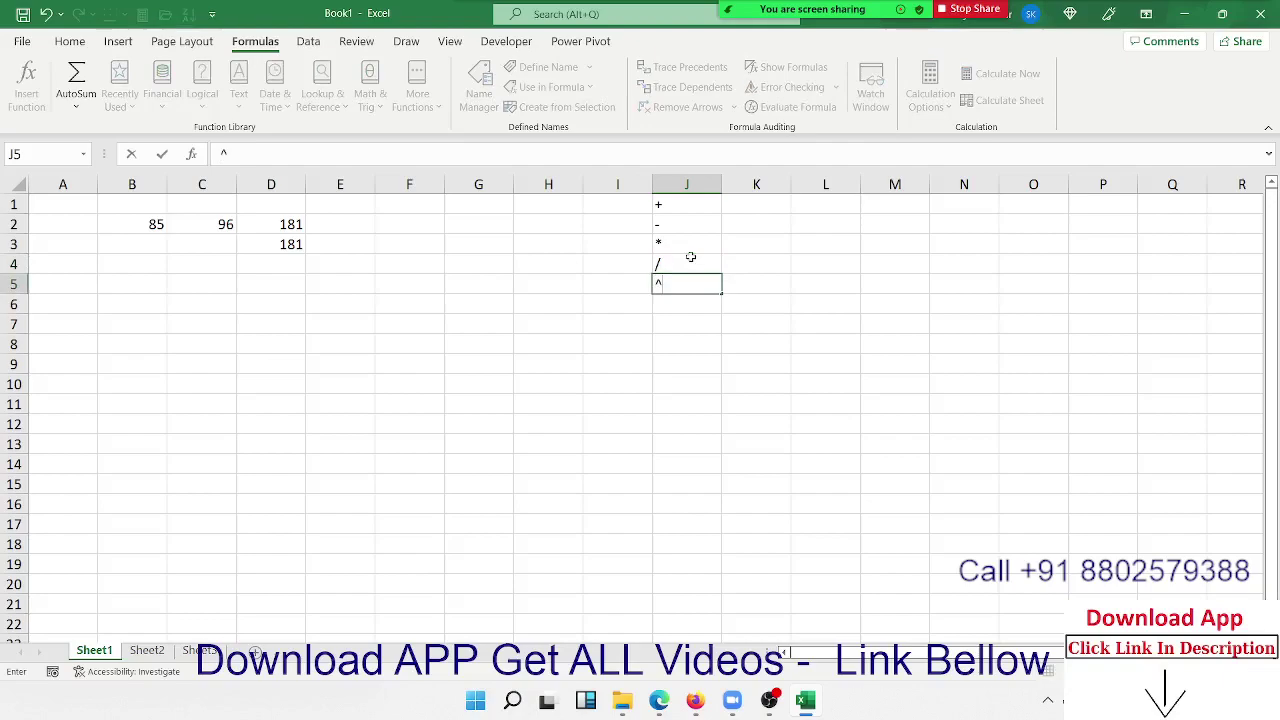
key("Return")
Step: Calculate =10^2 in G6, giving 100, then clear G6
key("Up")
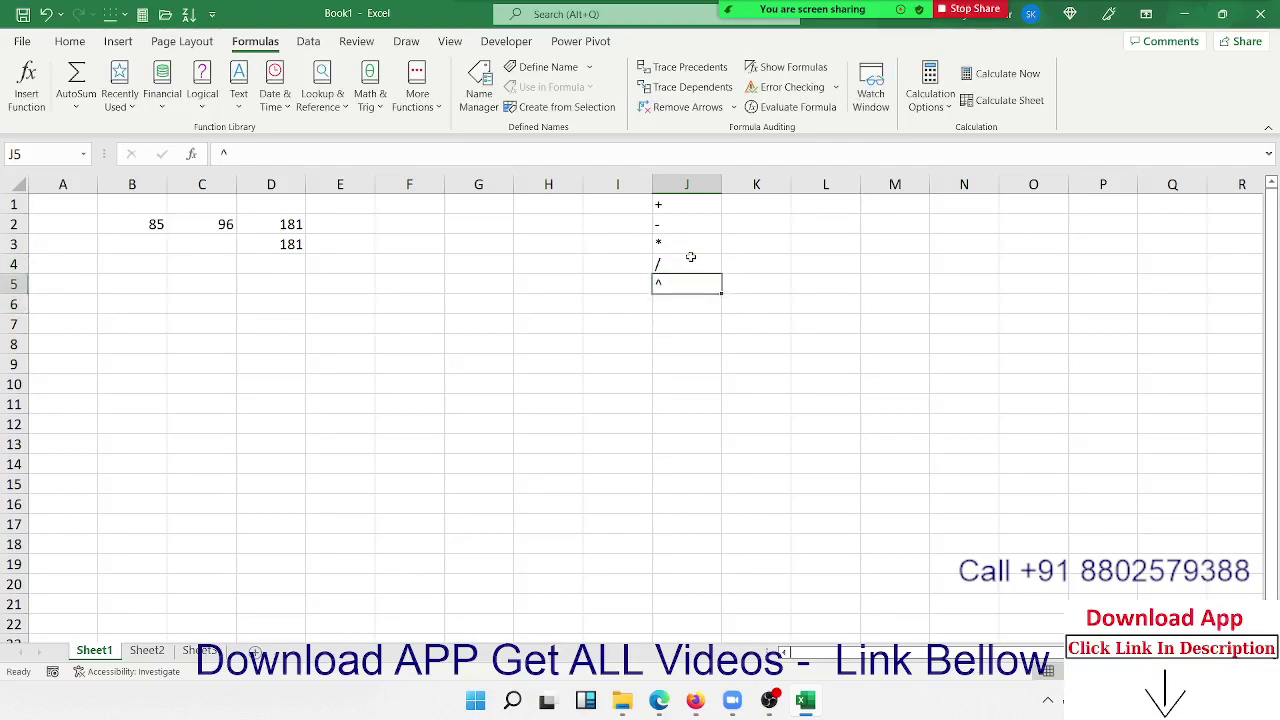
key("Up")
key("Down")
key("Left")
key("Left")
key("Down")
key("Left")
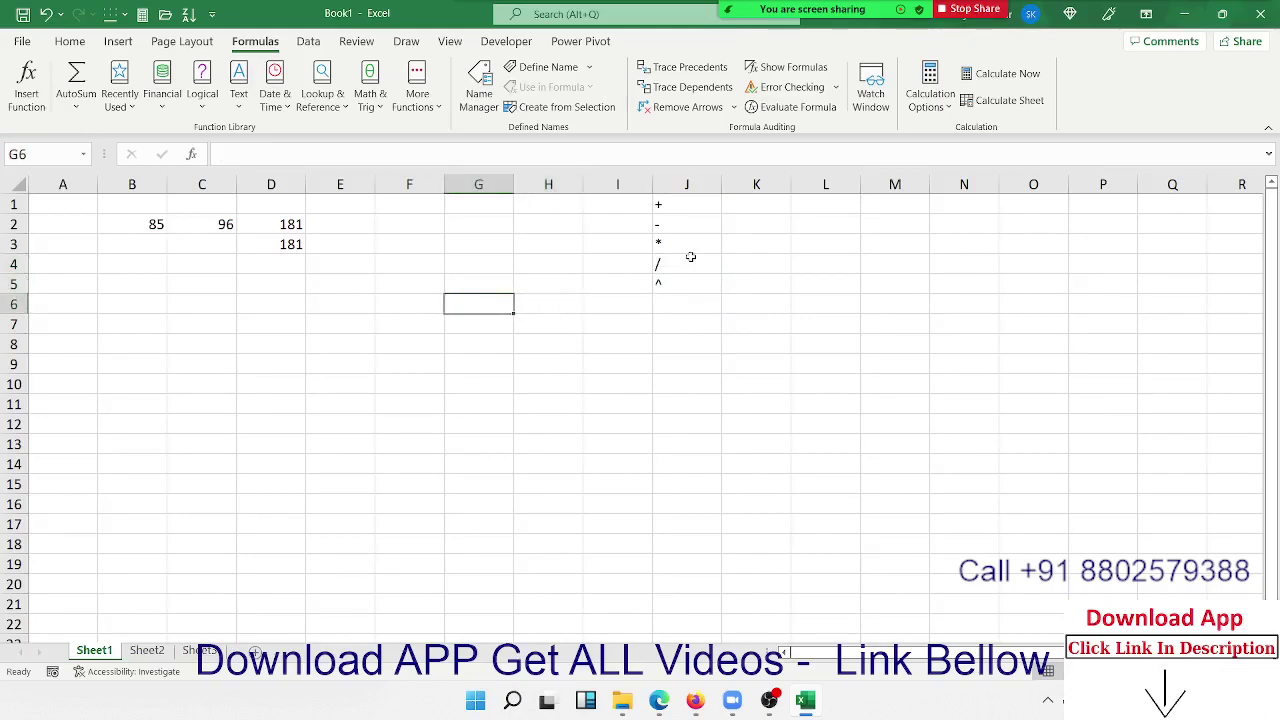
type("10")
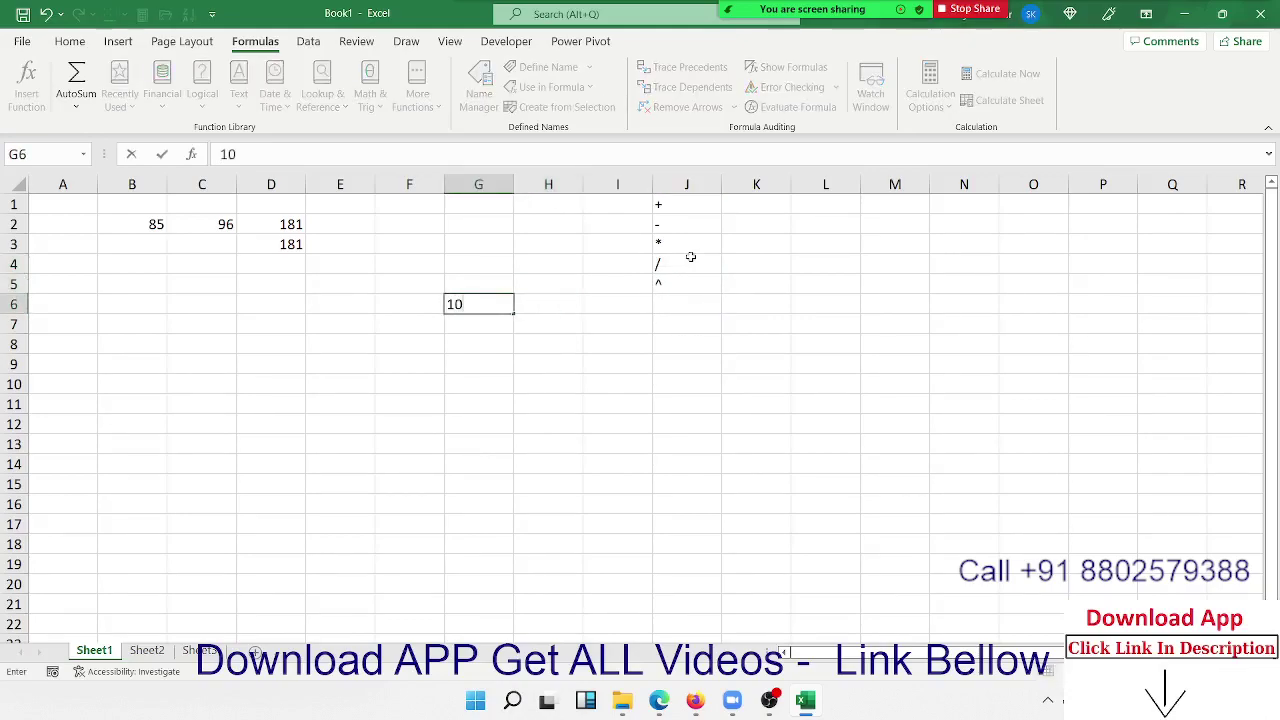
key("BackSpace")
key("BackSpace")
type("=1")
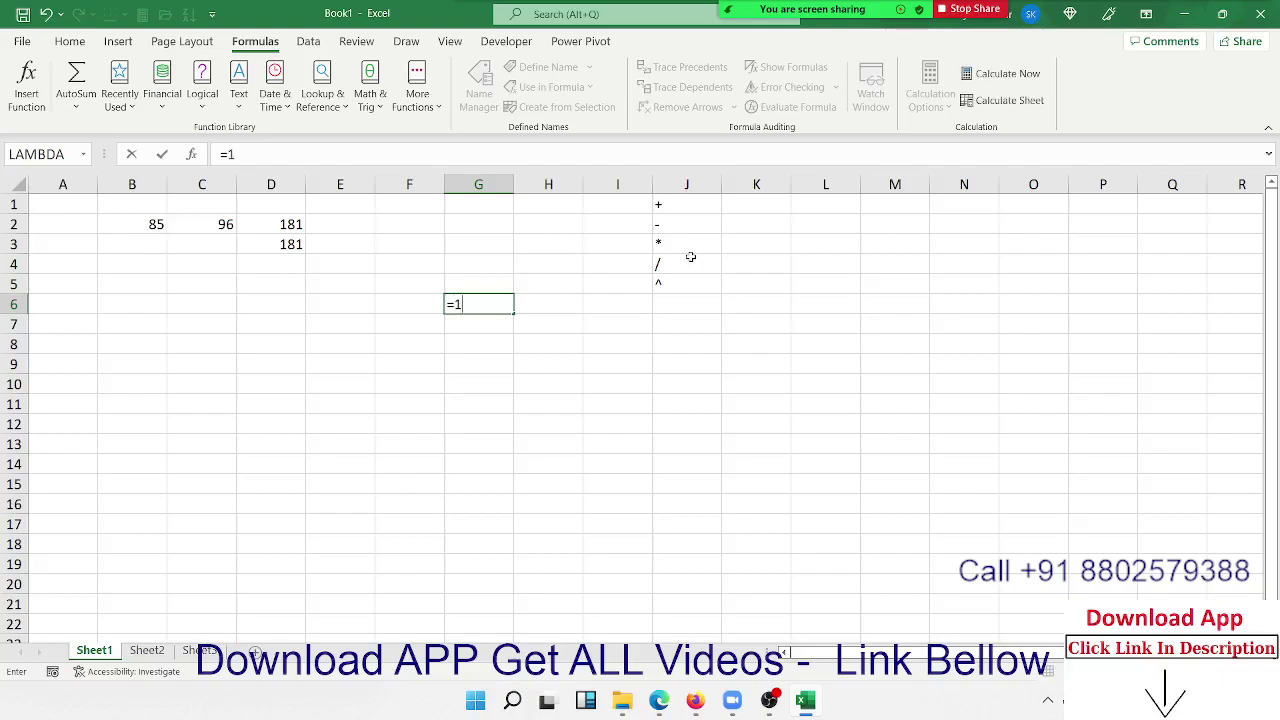
type("0^")
type("2")
key("Return")
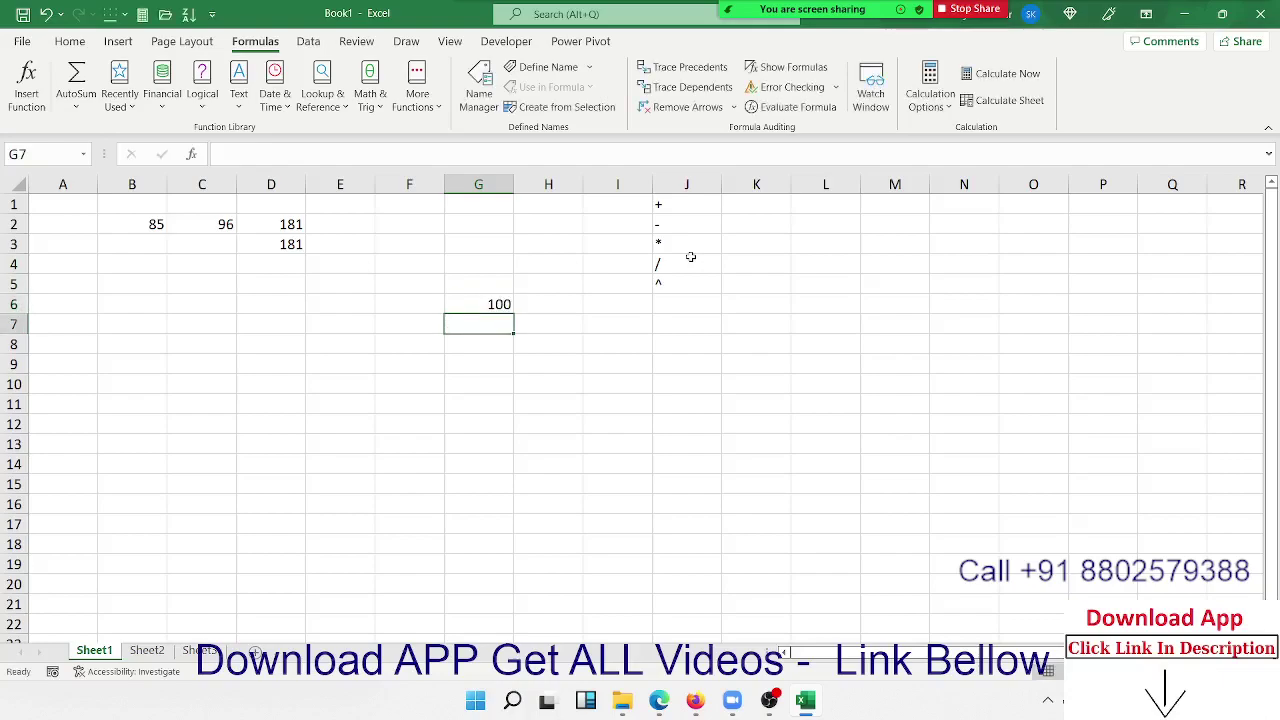
key("Up")
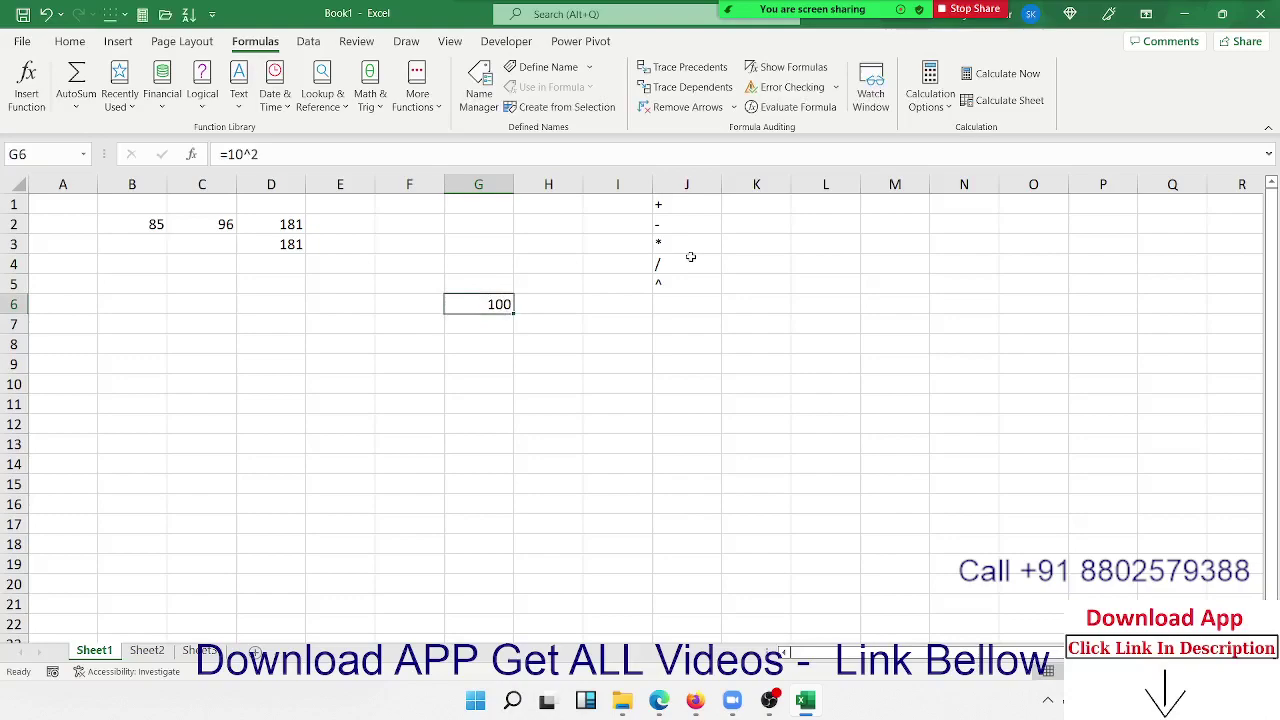
key("Delete")
key("Left")
key("Left")
key("Left")
key("Left")
key("Left")
key("Left")
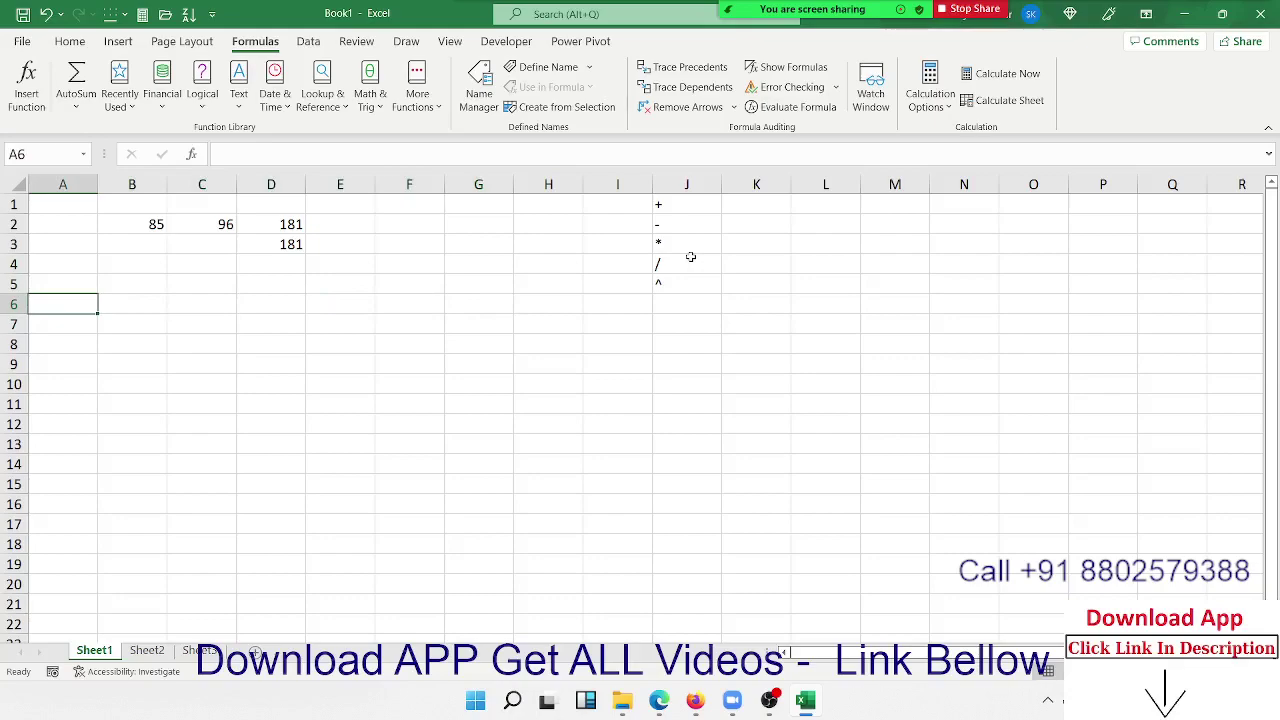
Step: Type the headings Buy, Sell and Profit % across B5:D5
key("Up")
key("Up")
key("Up")
key("Up")
key("Up")
key("Down")
key("Down")
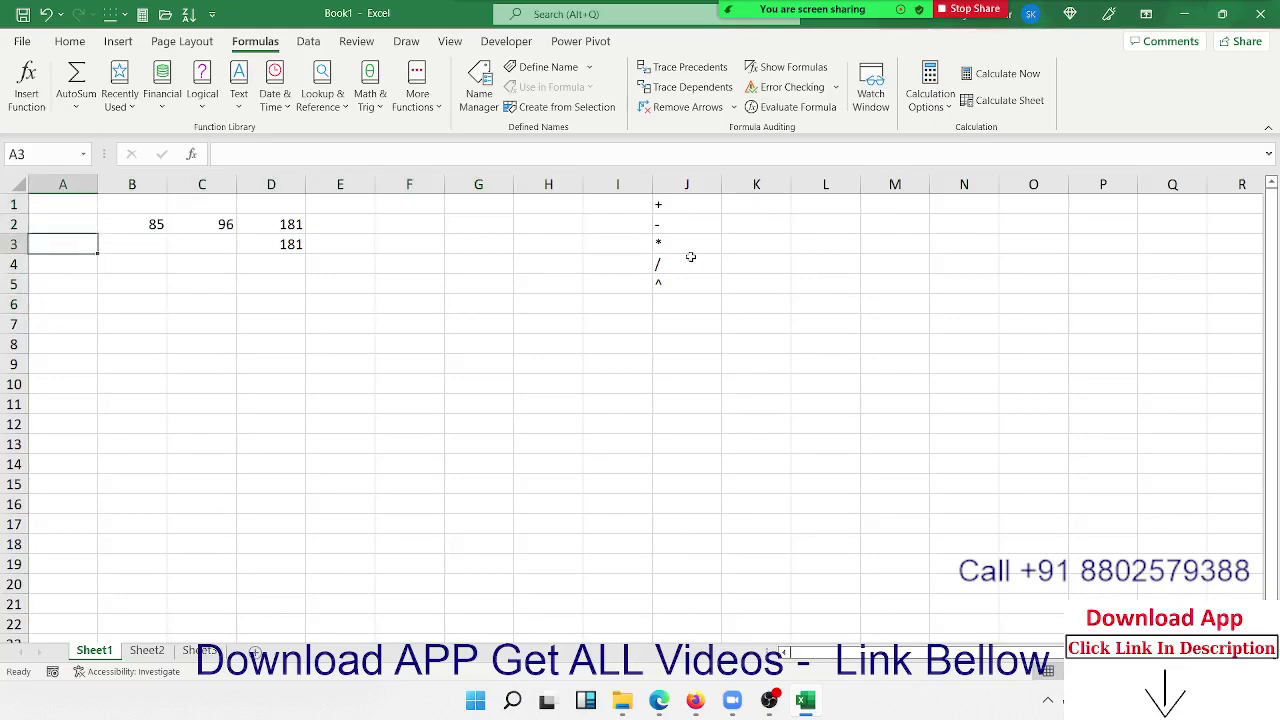
key("Down")
key("Down")
key("Down")
key("Up")
key("Up")
key("Down")
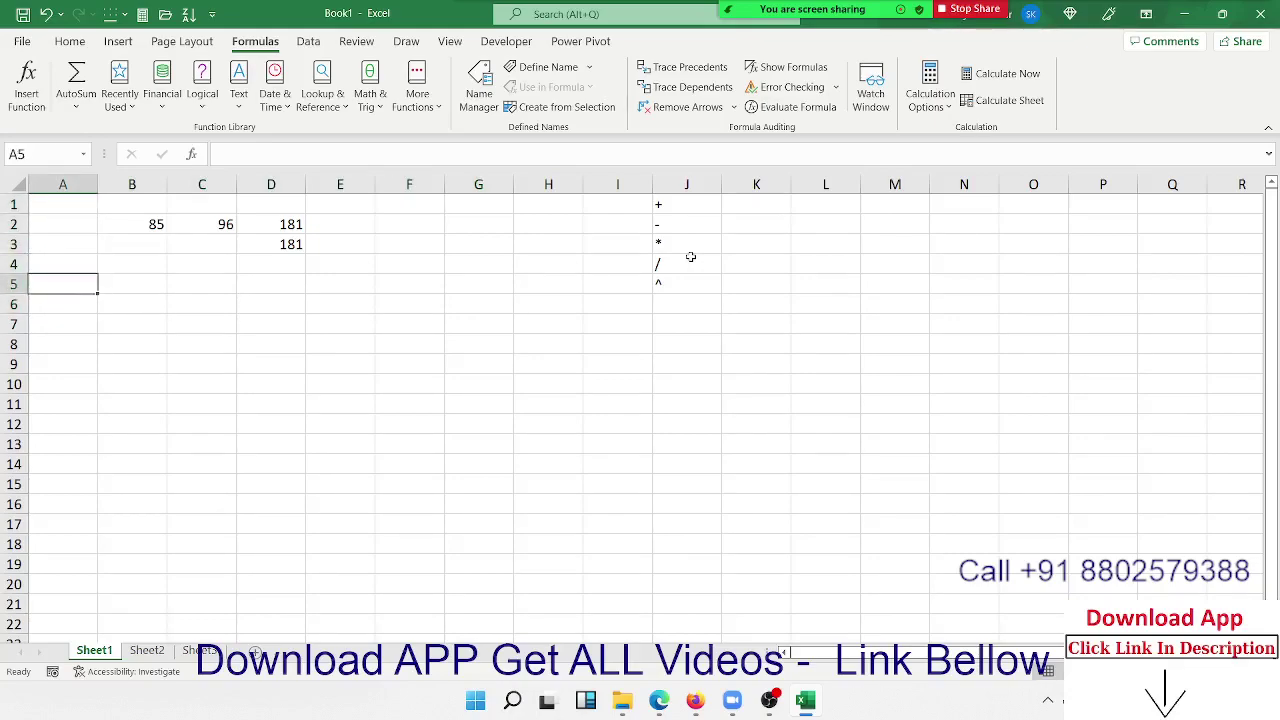
key("Right")
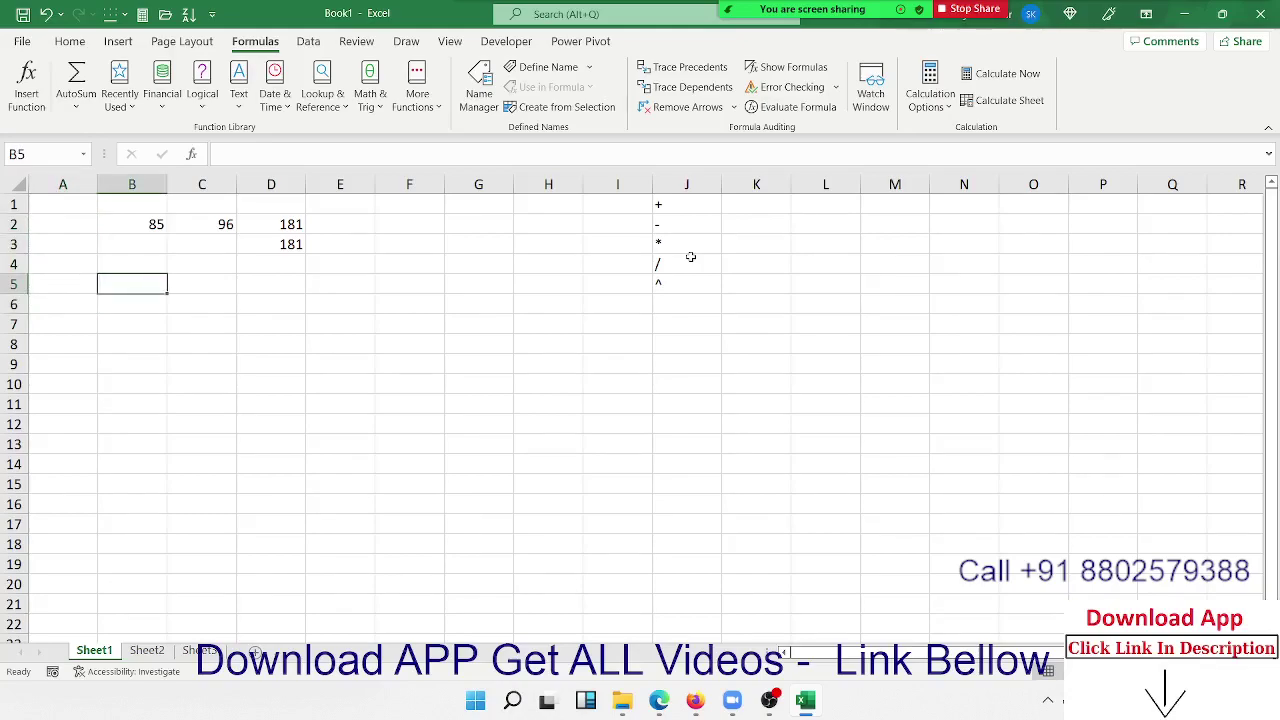
key("Left")
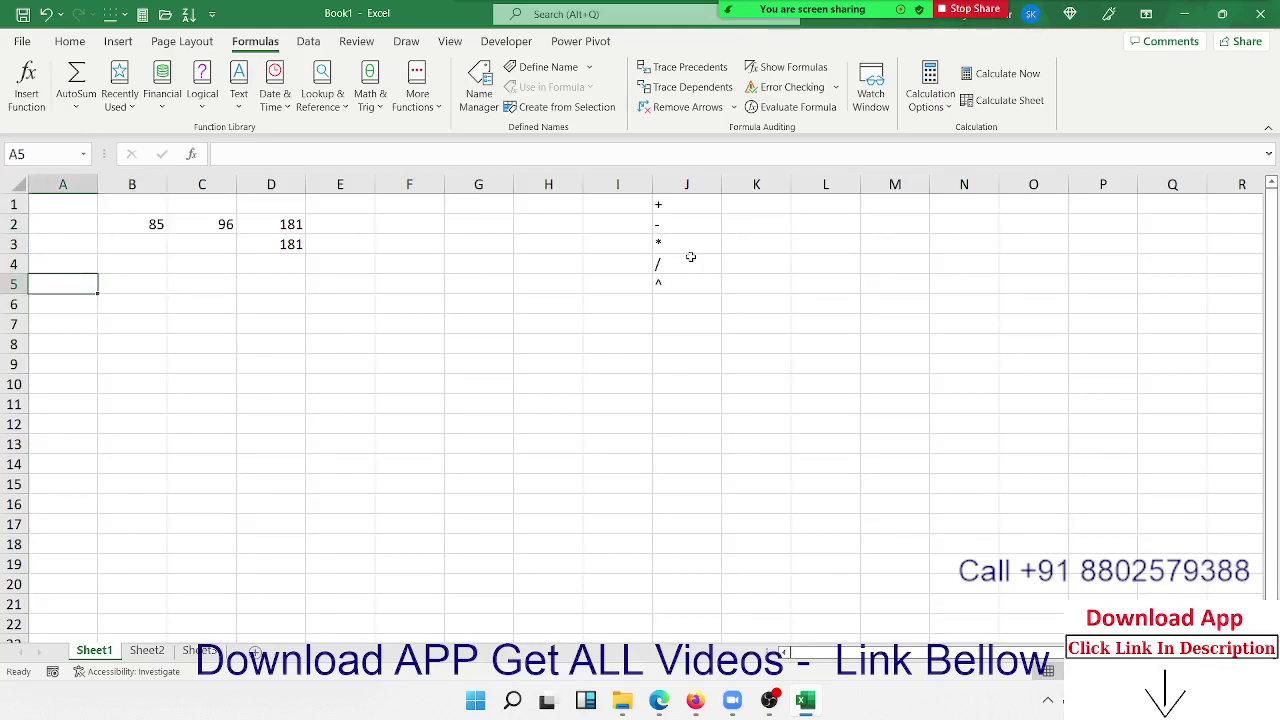
key("Right")
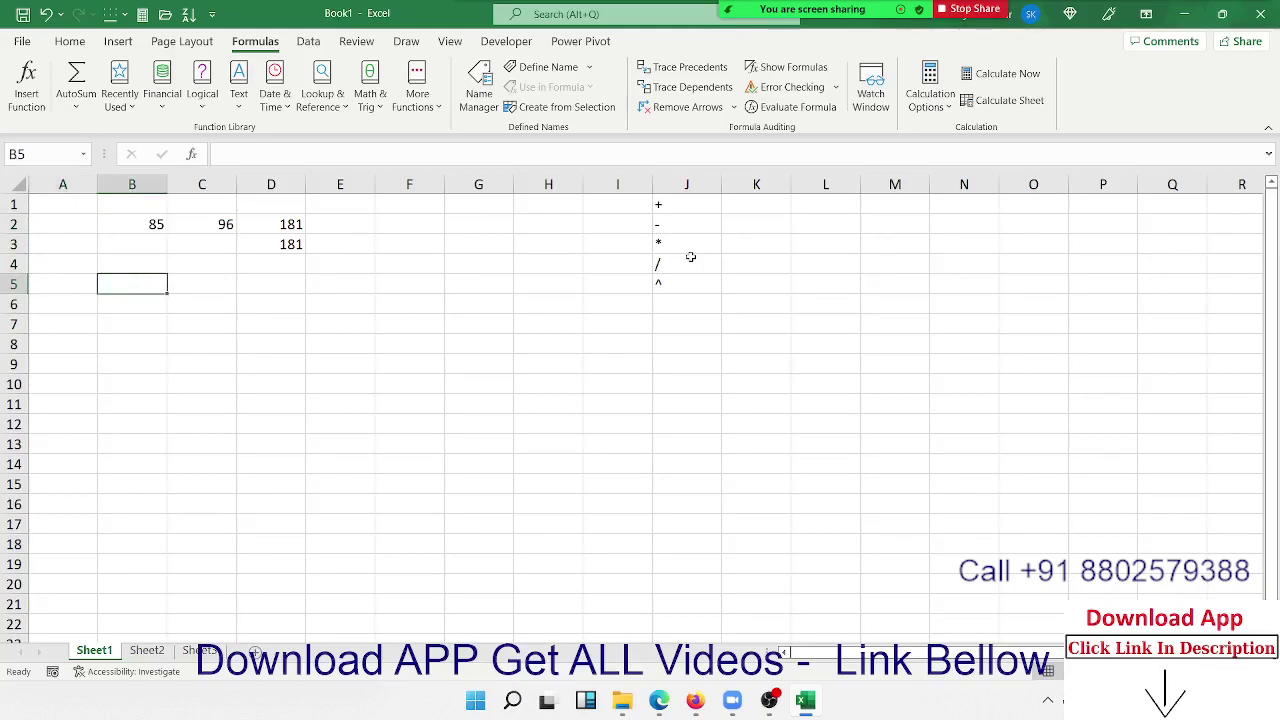
key("Left")
key("Right")
type("Buy")
key("Tab")
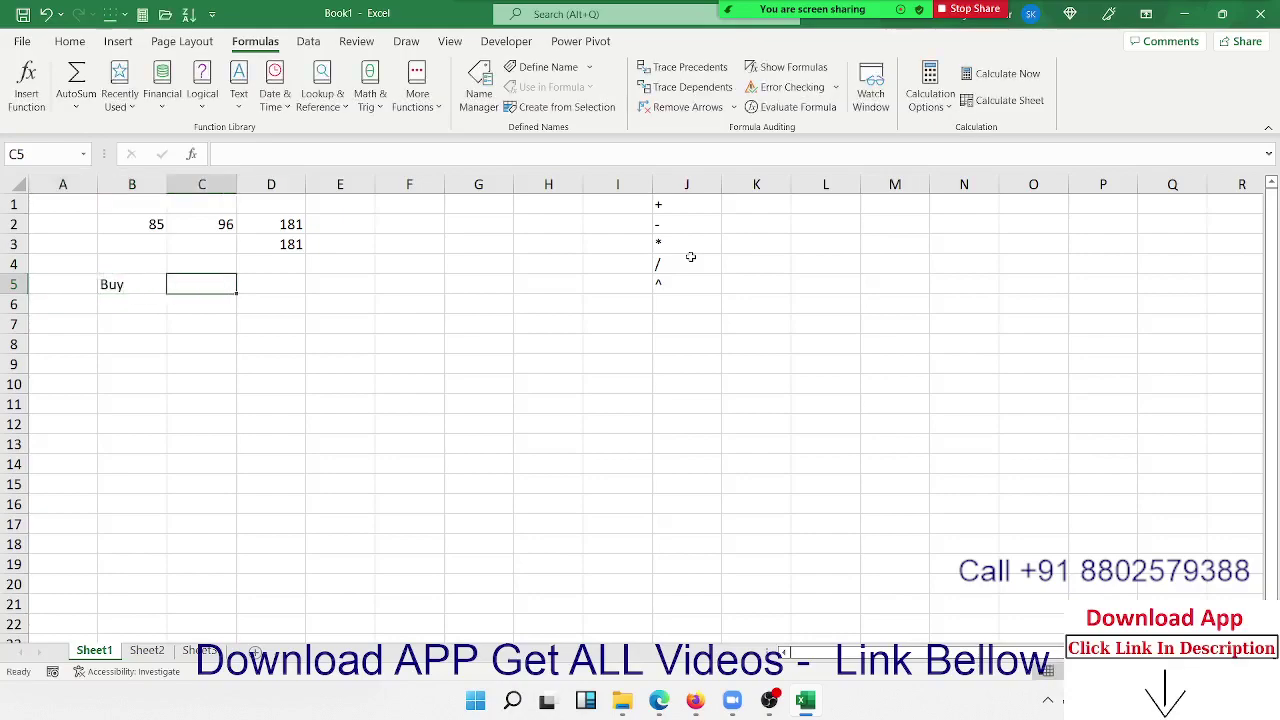
type("Se")
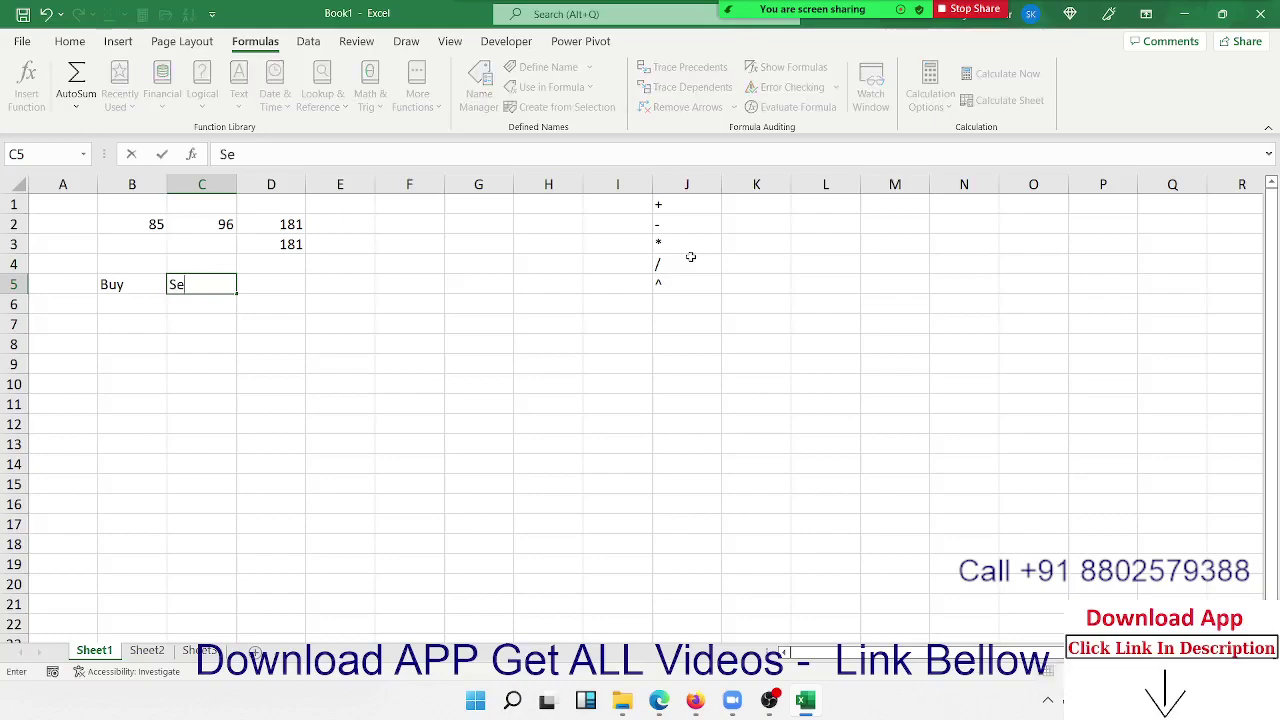
type("ll")
key("Tab")
type("P")
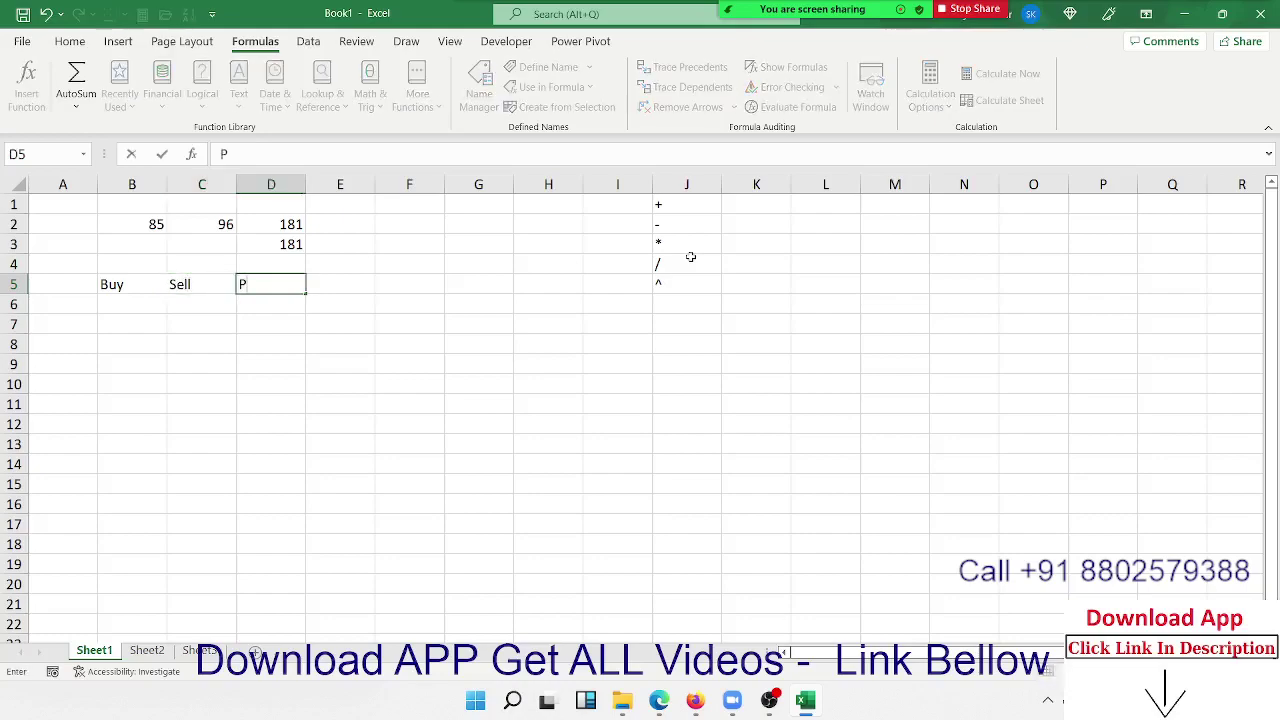
type("rofit")
type(" %")
key("Return")
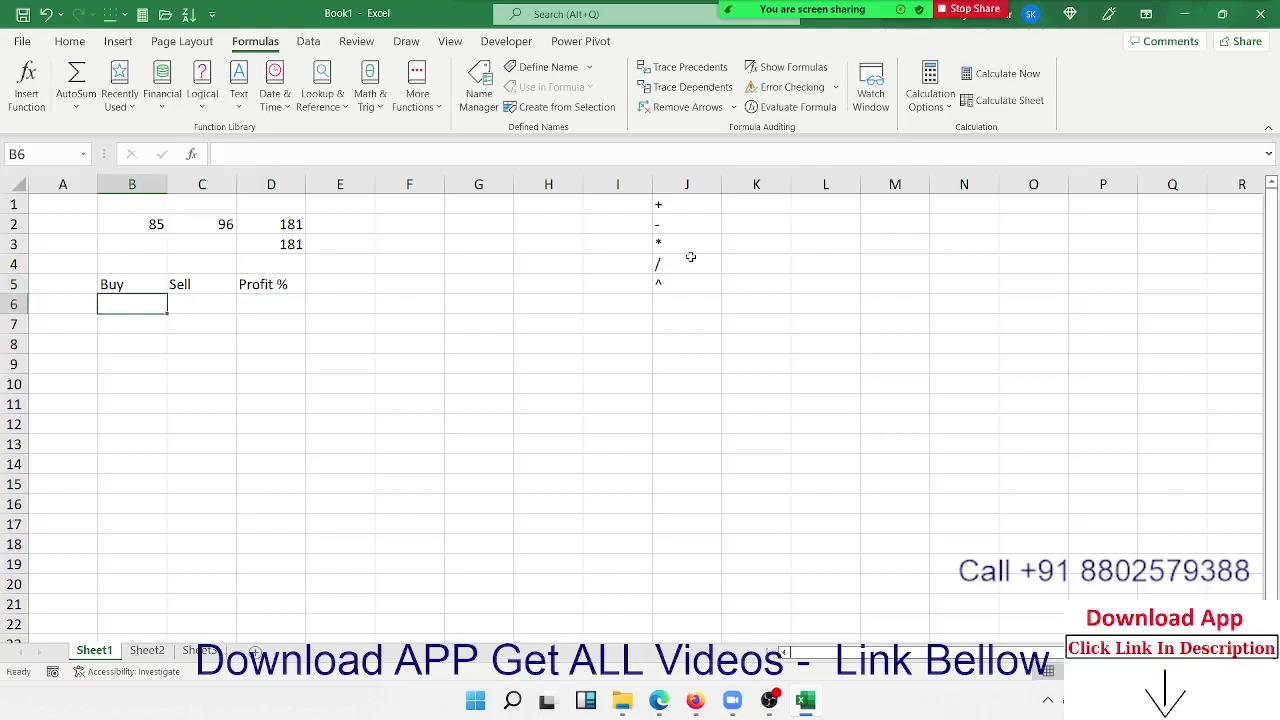
Step: Enter 75 under Buy and 85 under Sell in B6:C6
type("7")
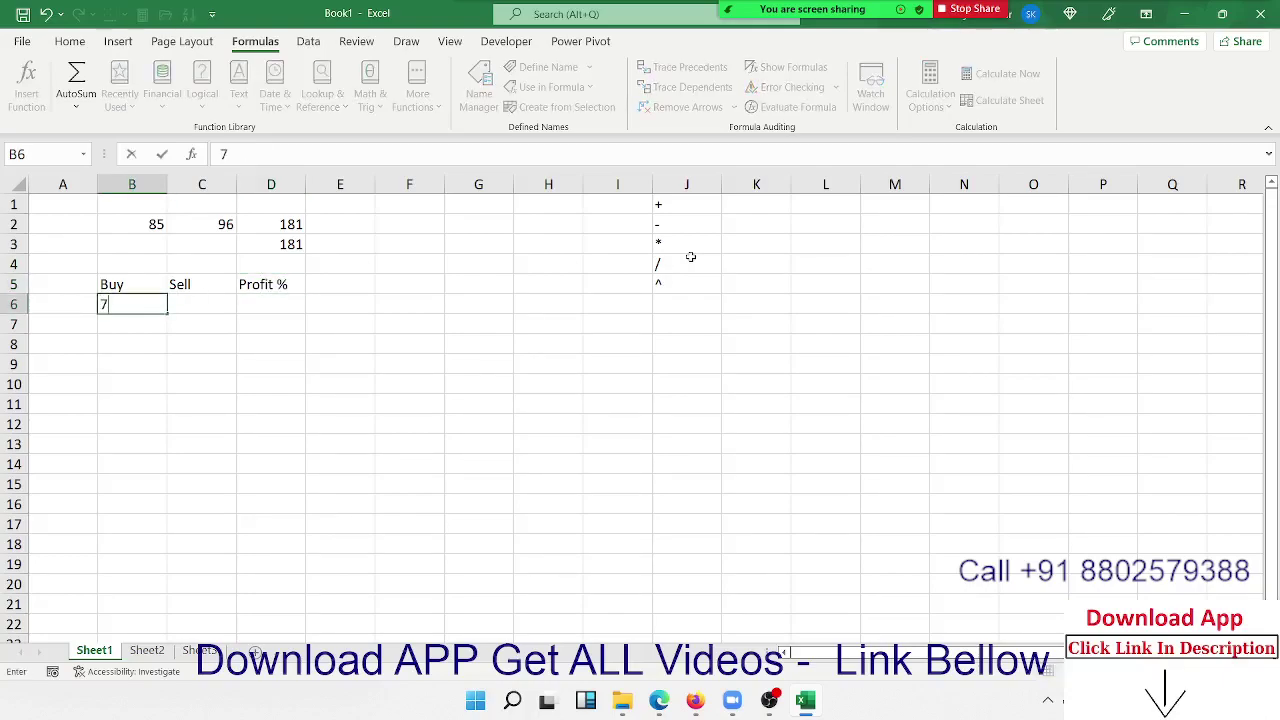
type("5")
key("Tab")
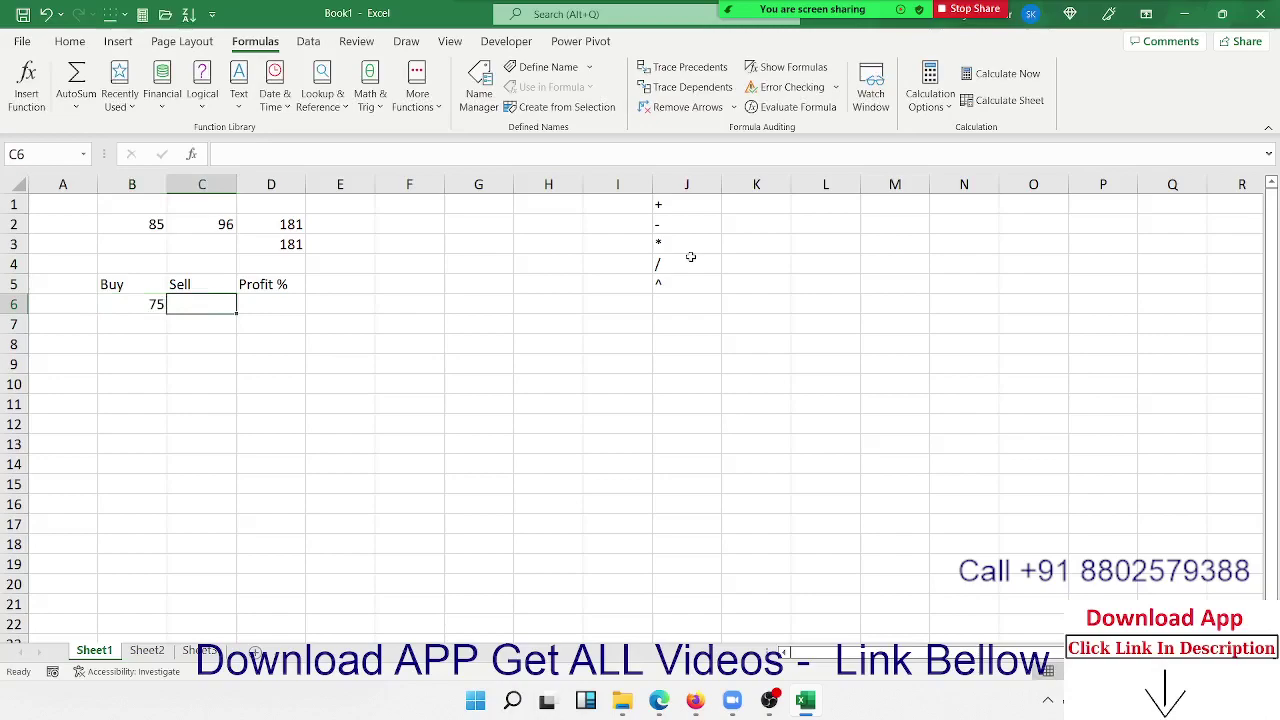
type("85")
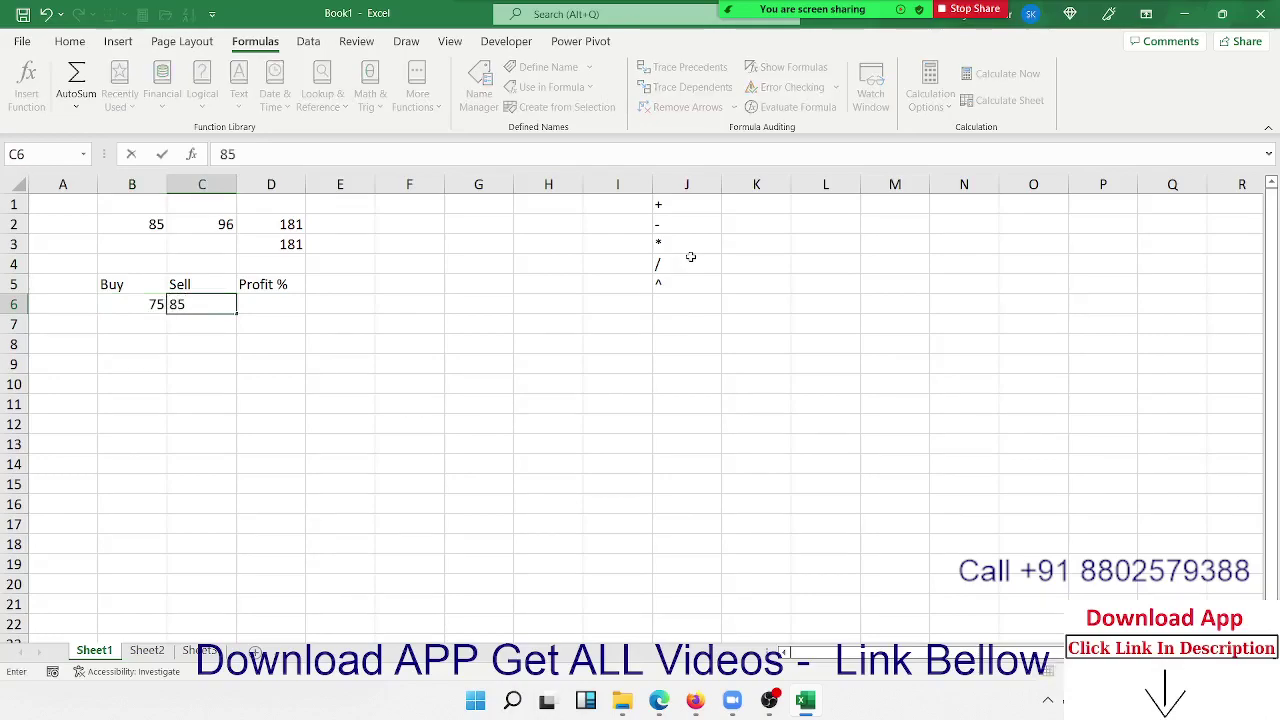
key("Tab")
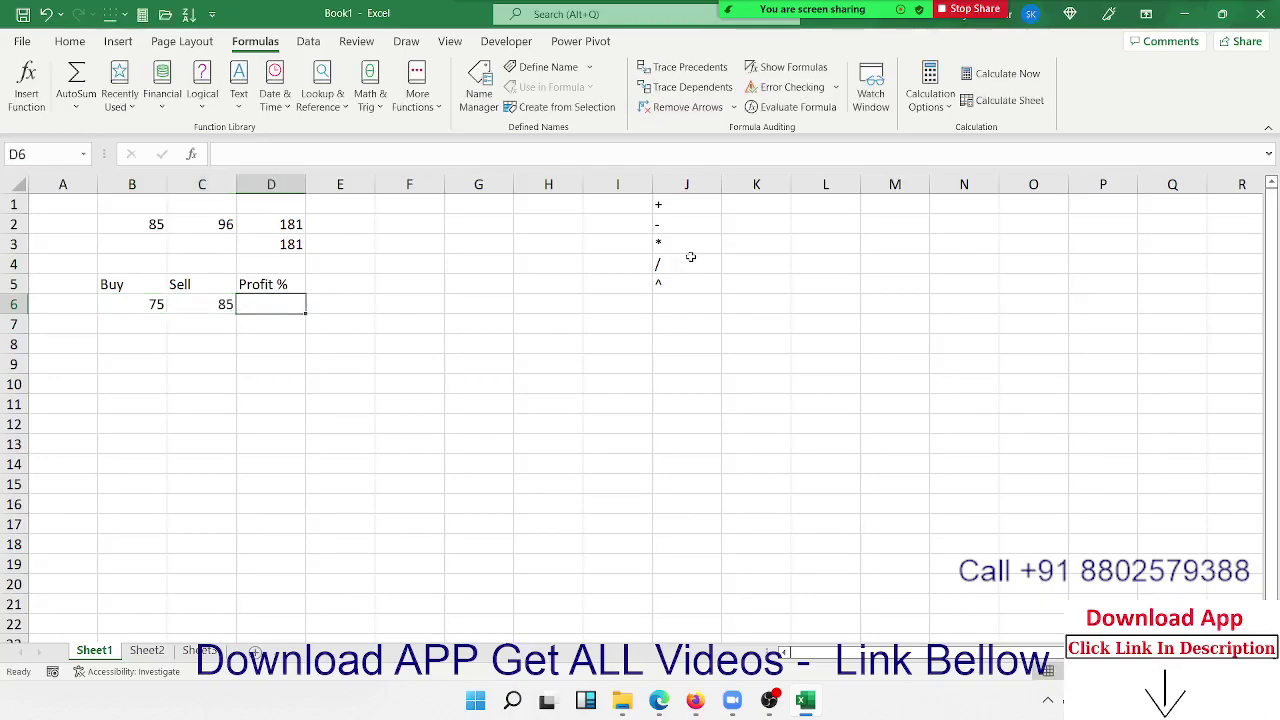
Step: Hand-draw (S − P) / P over the sheet with Zoom's annotation Draw tool
mouse_move(953, 17)
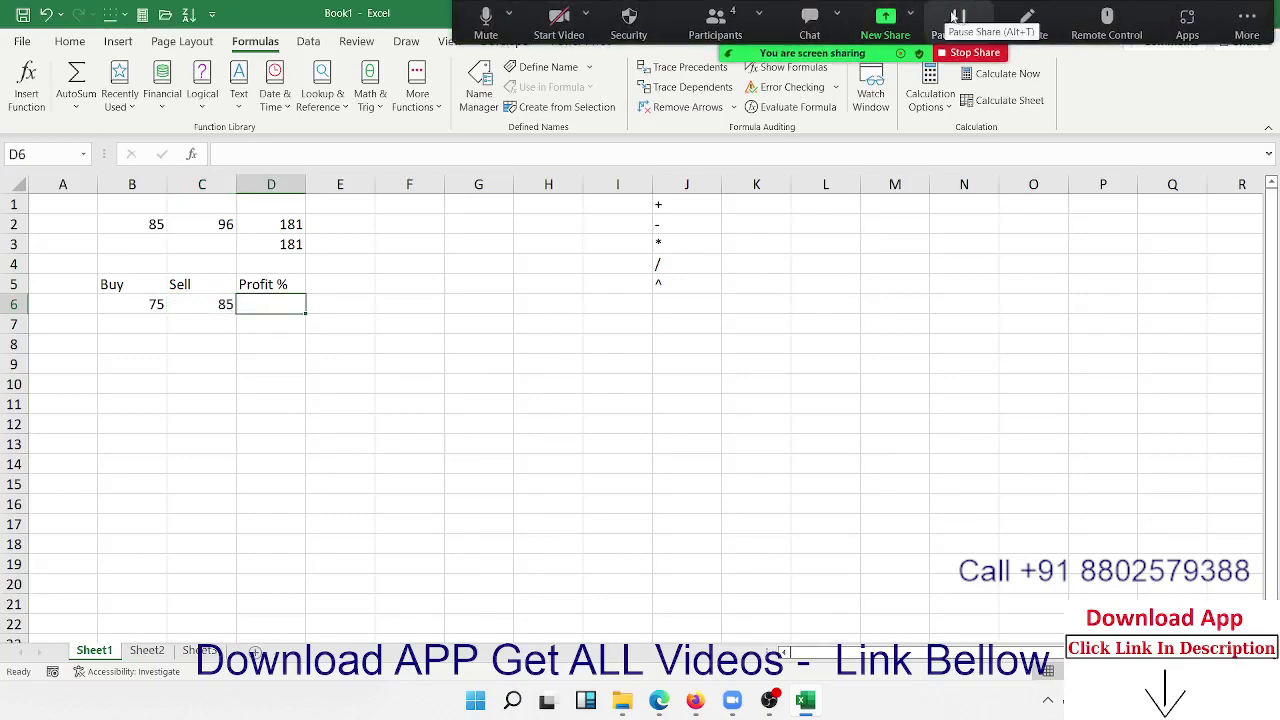
left_click(1027, 25)
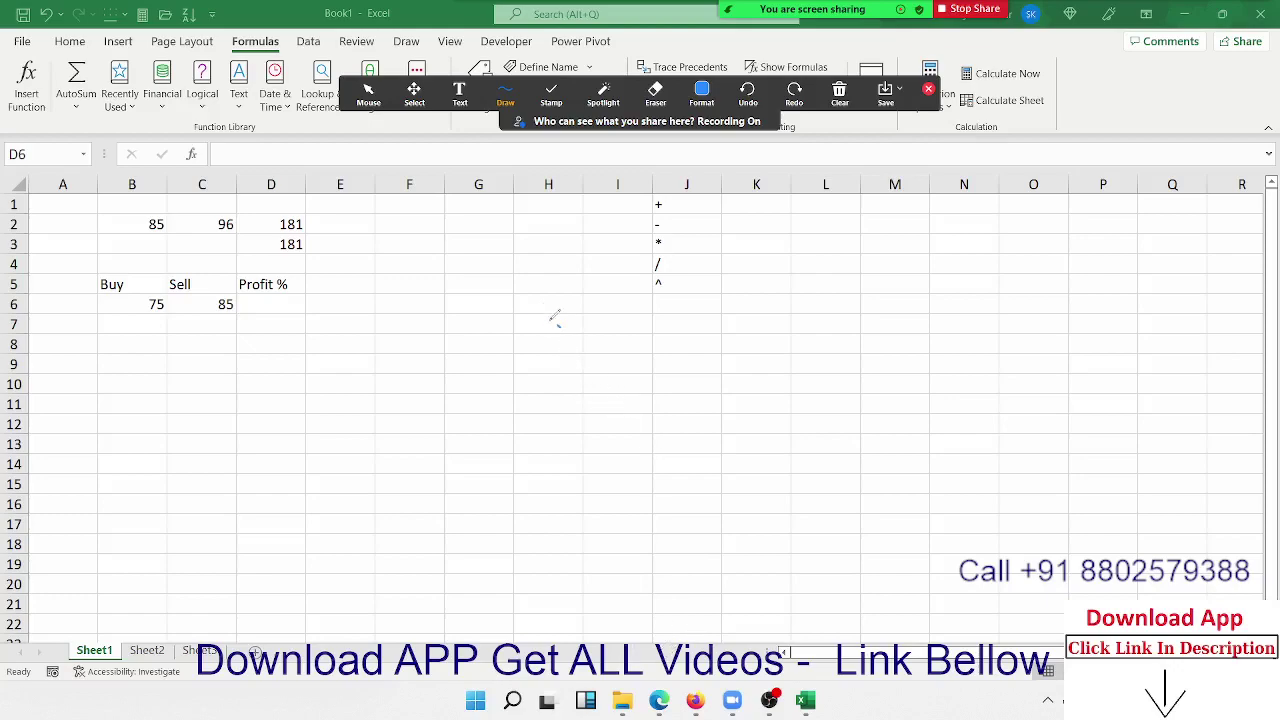
left_click_drag(561, 325, 513, 432)
left_click_drag(601, 391, 642, 387)
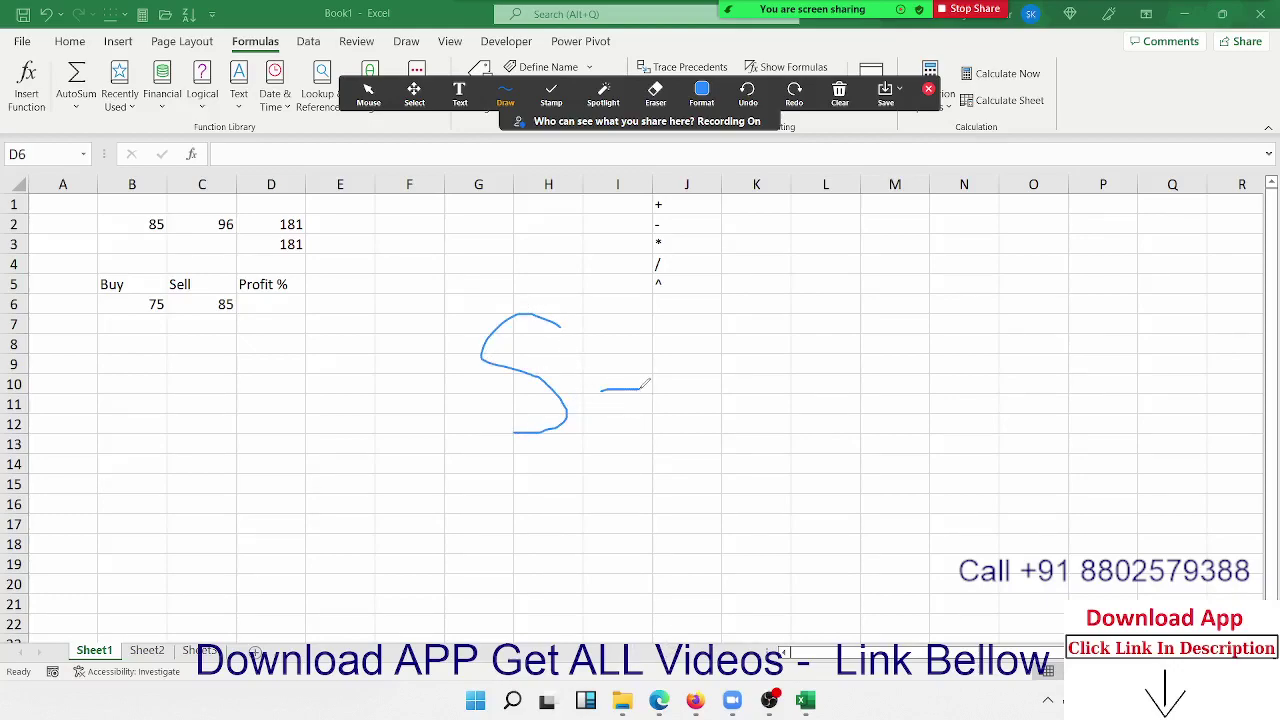
mouse_move(718, 333)
left_mouse_down()
mouse_move(690, 428)
mouse_move(707, 395)
left_mouse_up()
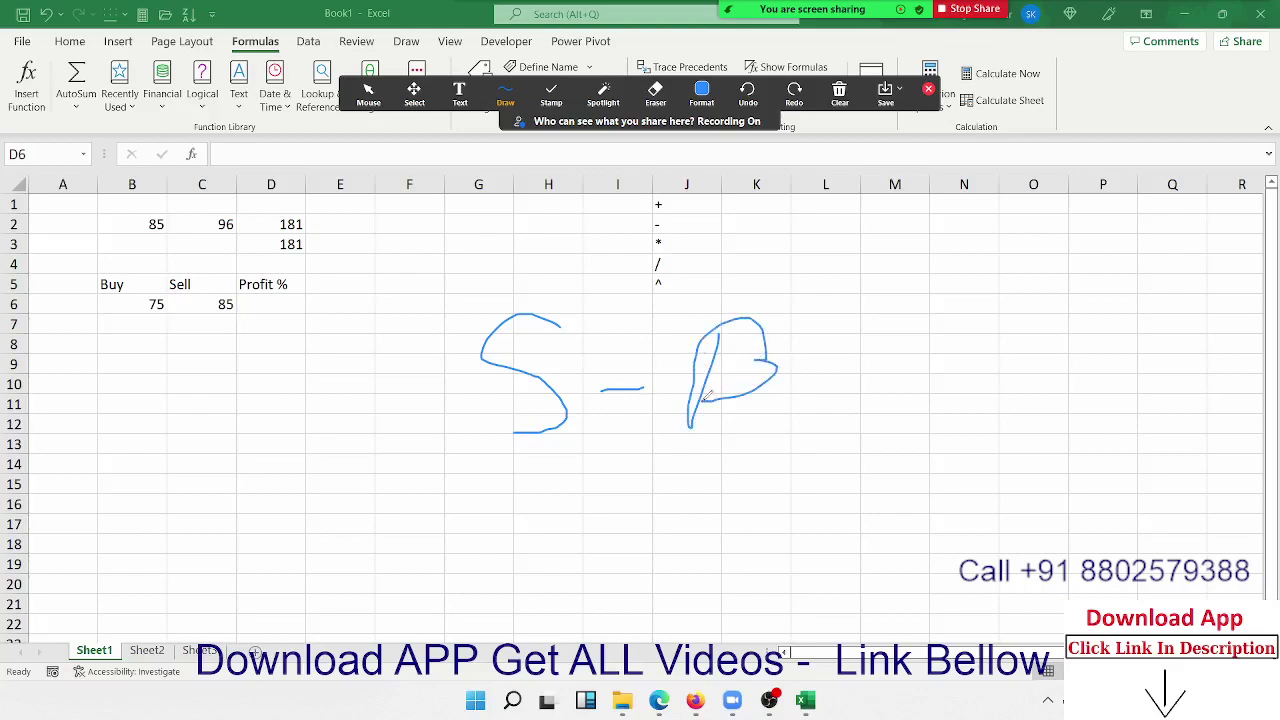
left_click_drag(524, 461, 832, 459)
mouse_move(670, 463)
left_mouse_down()
mouse_move(643, 548)
mouse_move(648, 535)
mouse_move(634, 540)
left_mouse_up()
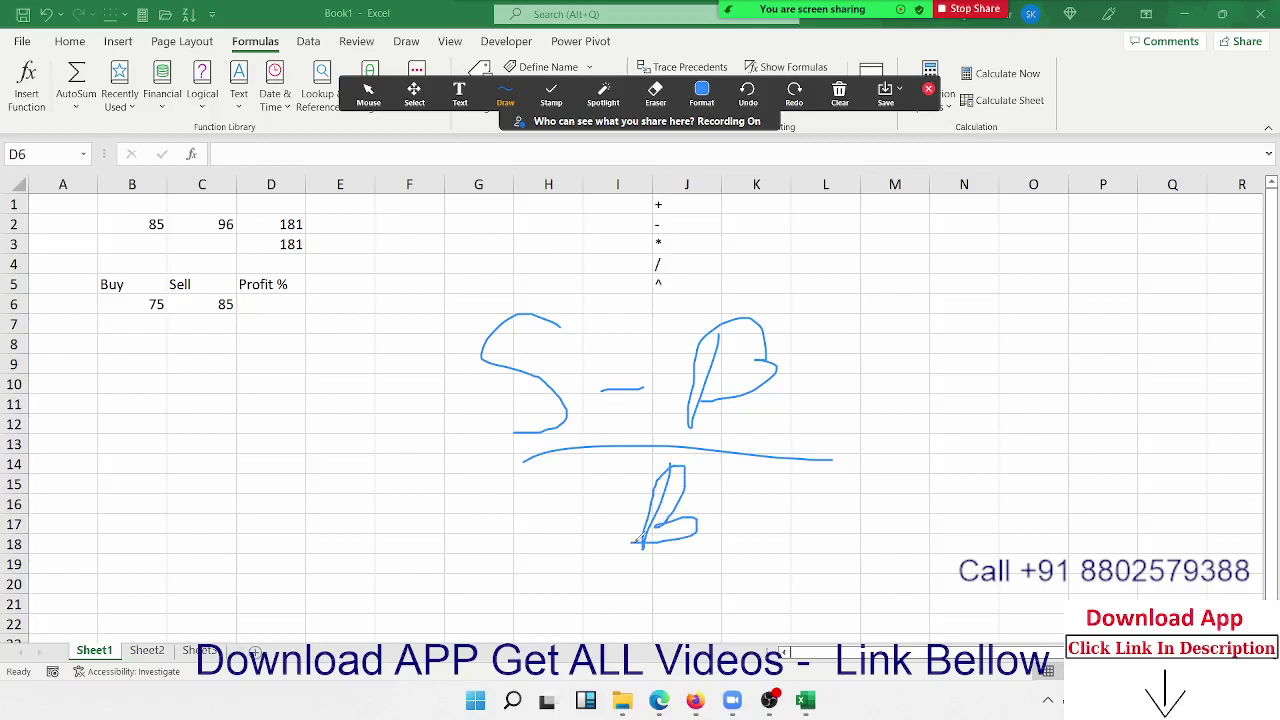
left_click(928, 90)
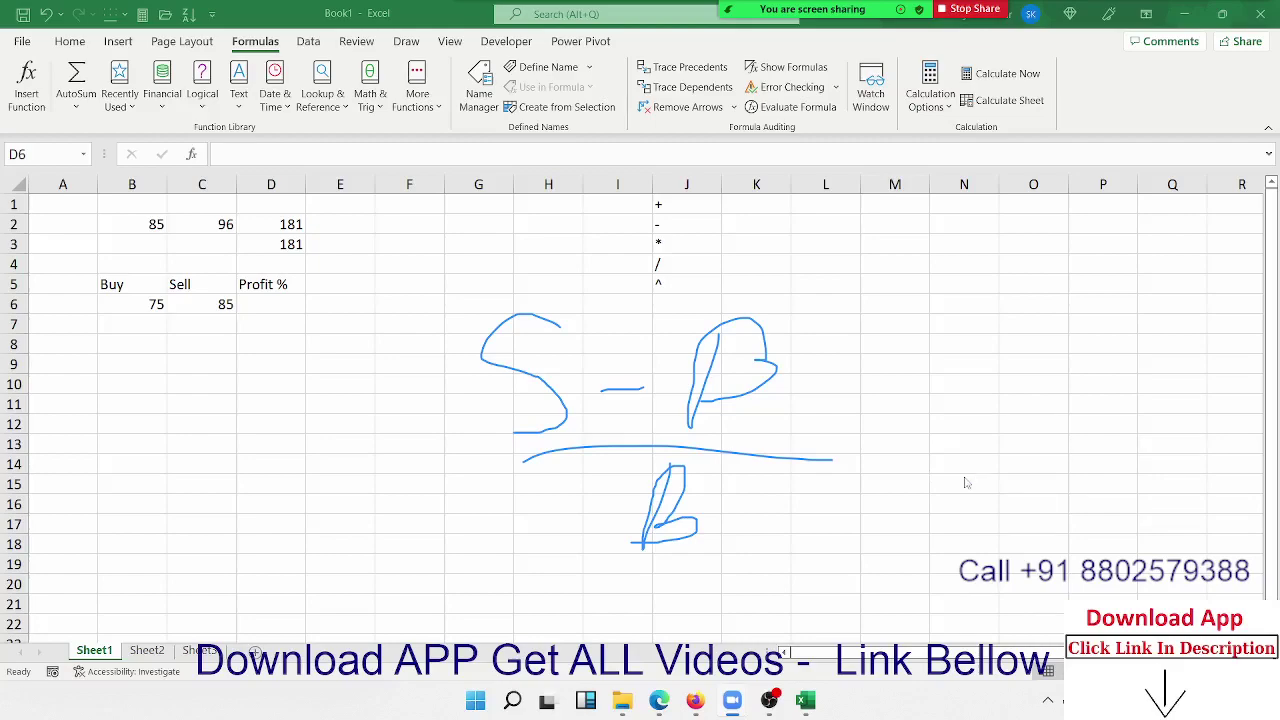
Step: Enter =C6-B6/B6 in D6 from the Sell and Buy cells, returning 84
key("Escape")
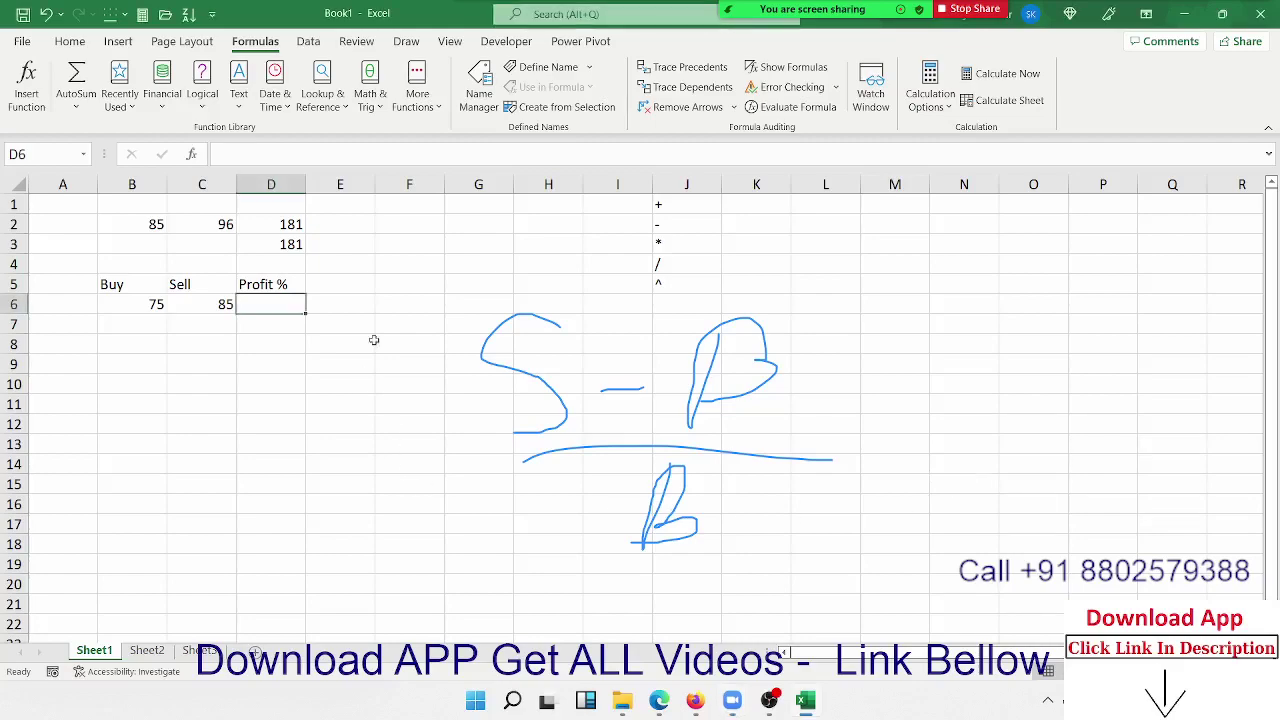
type("=")
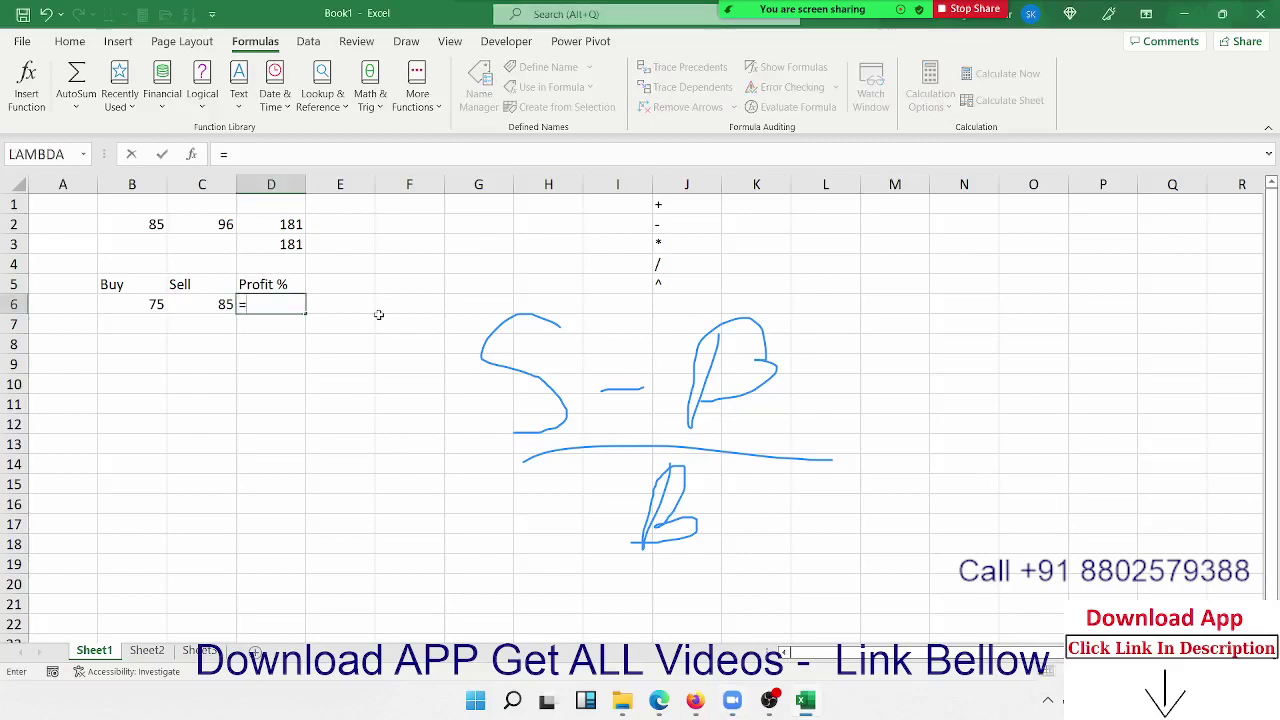
key("Left")
type("-")
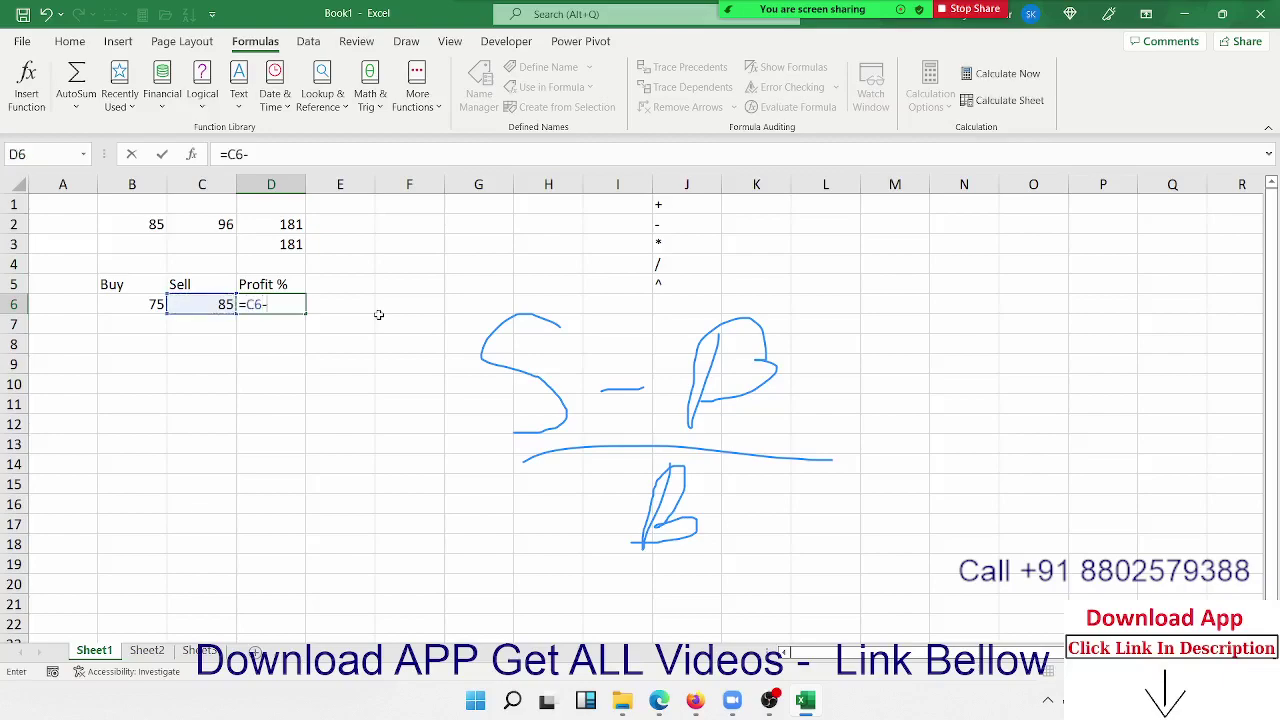
key("Left")
key("Left")
type("/")
key("Left")
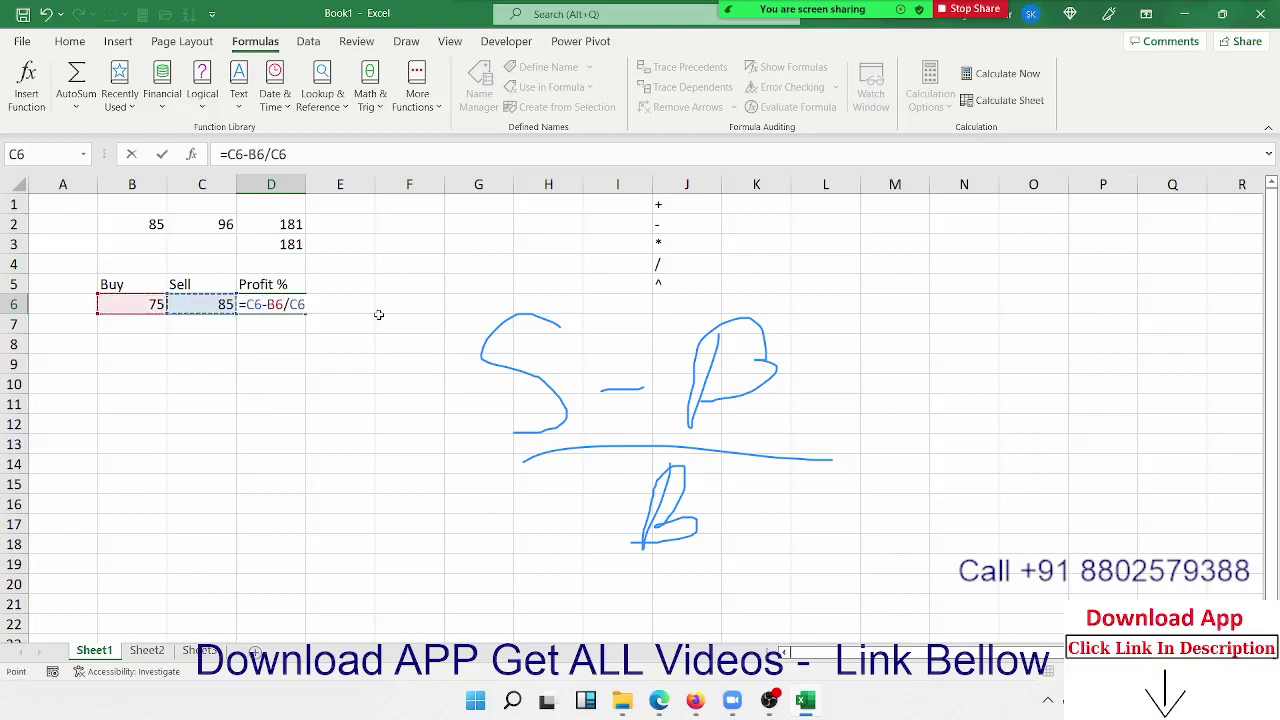
key("Left")
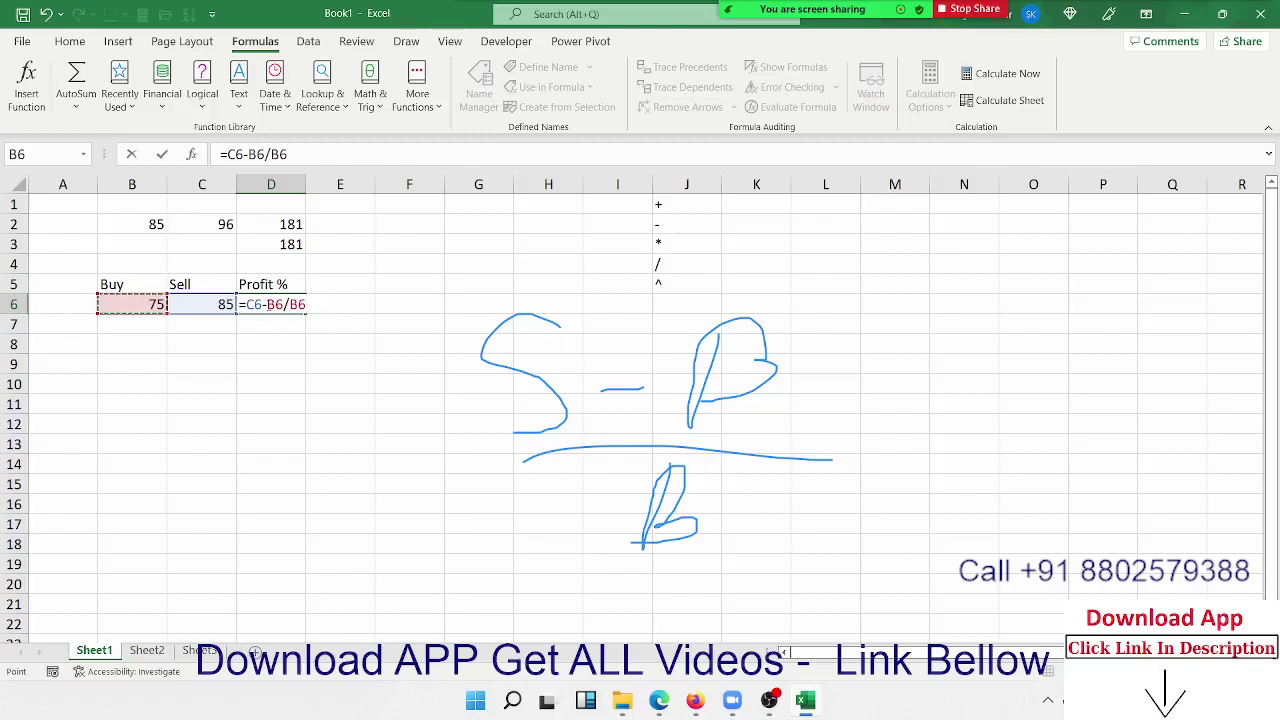
left_click_drag(267, 304, 305, 304)
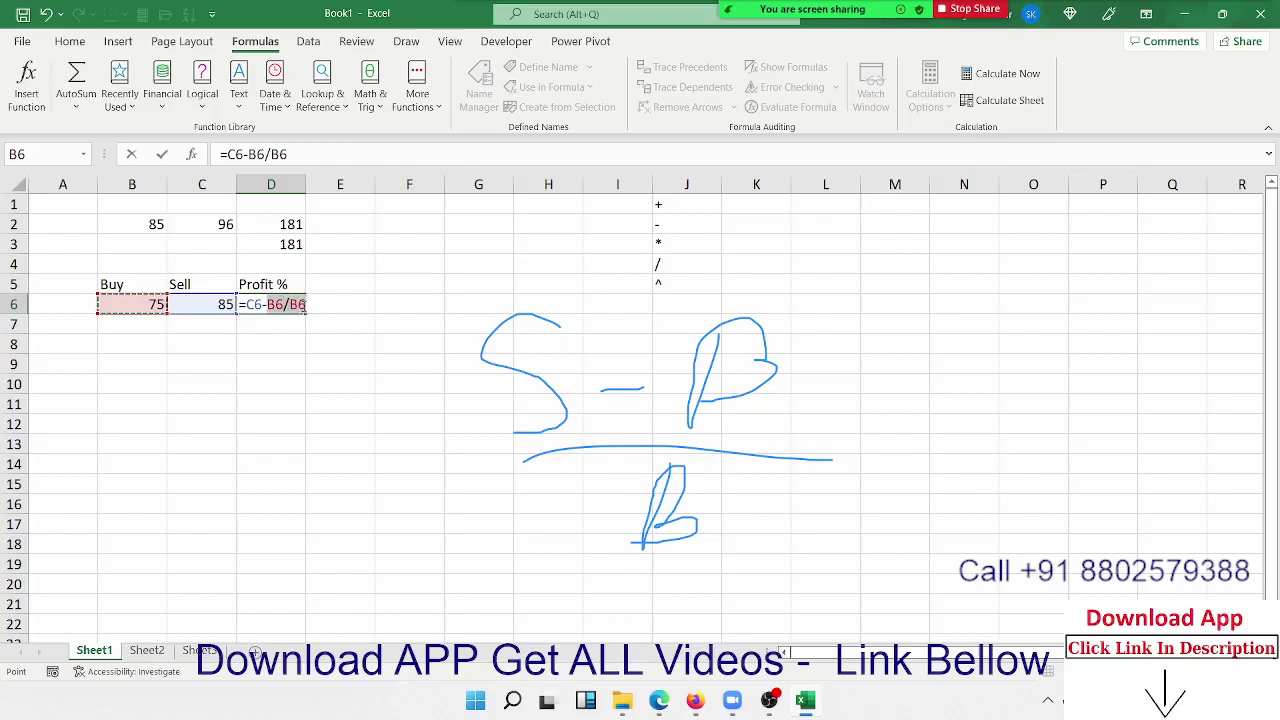
left_click(247, 310)
key("Return")
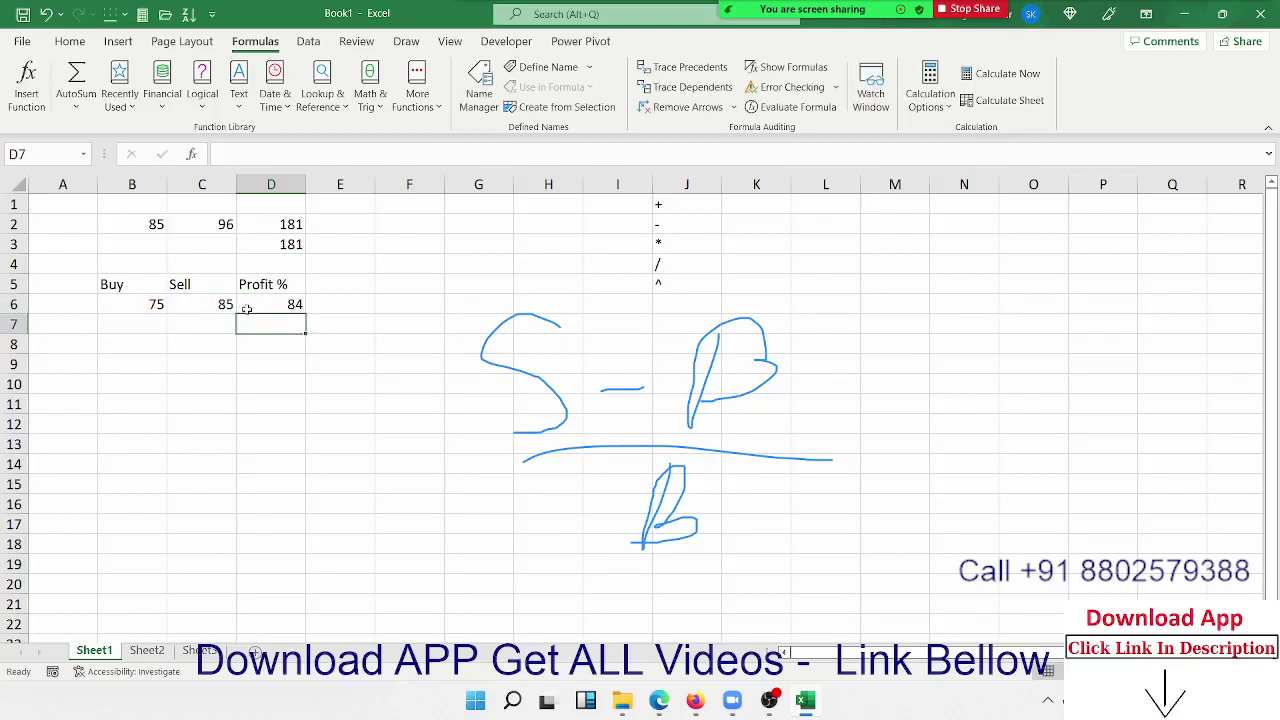
Step: Evaluate D6 step by step, showing 85-75/75 divides first and reaches 84
left_click(272, 311)
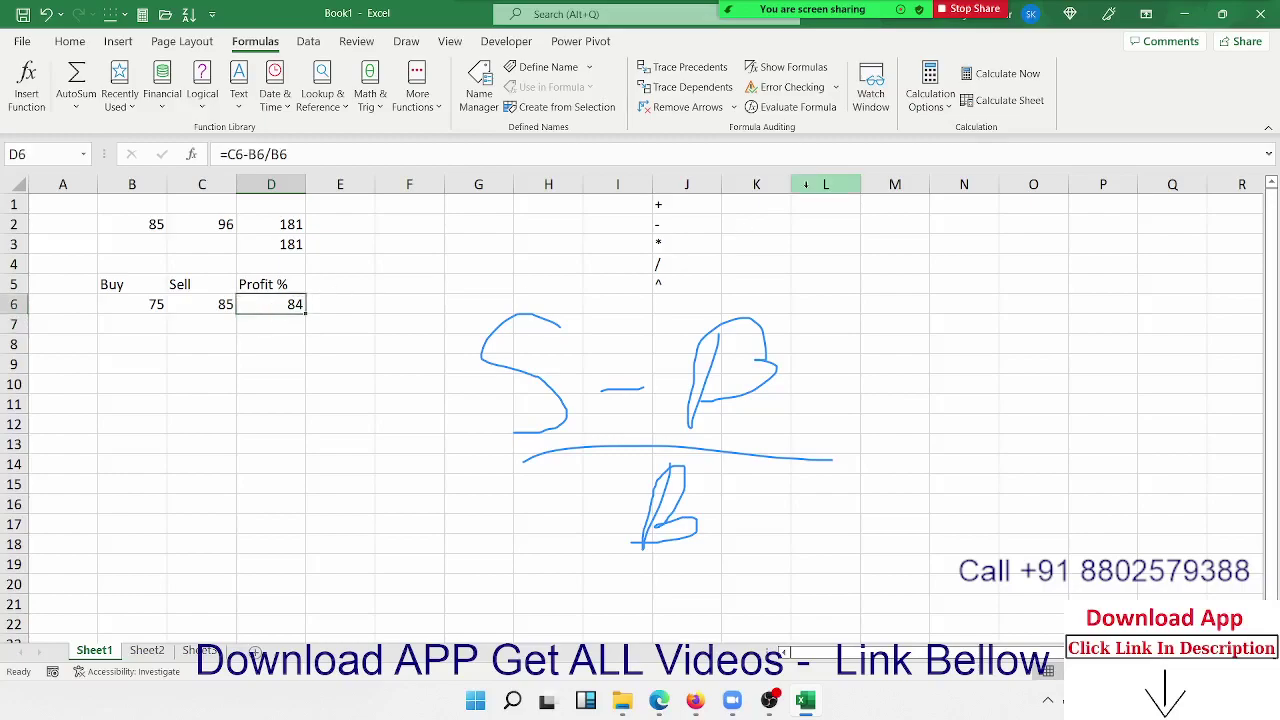
left_click(770, 107)
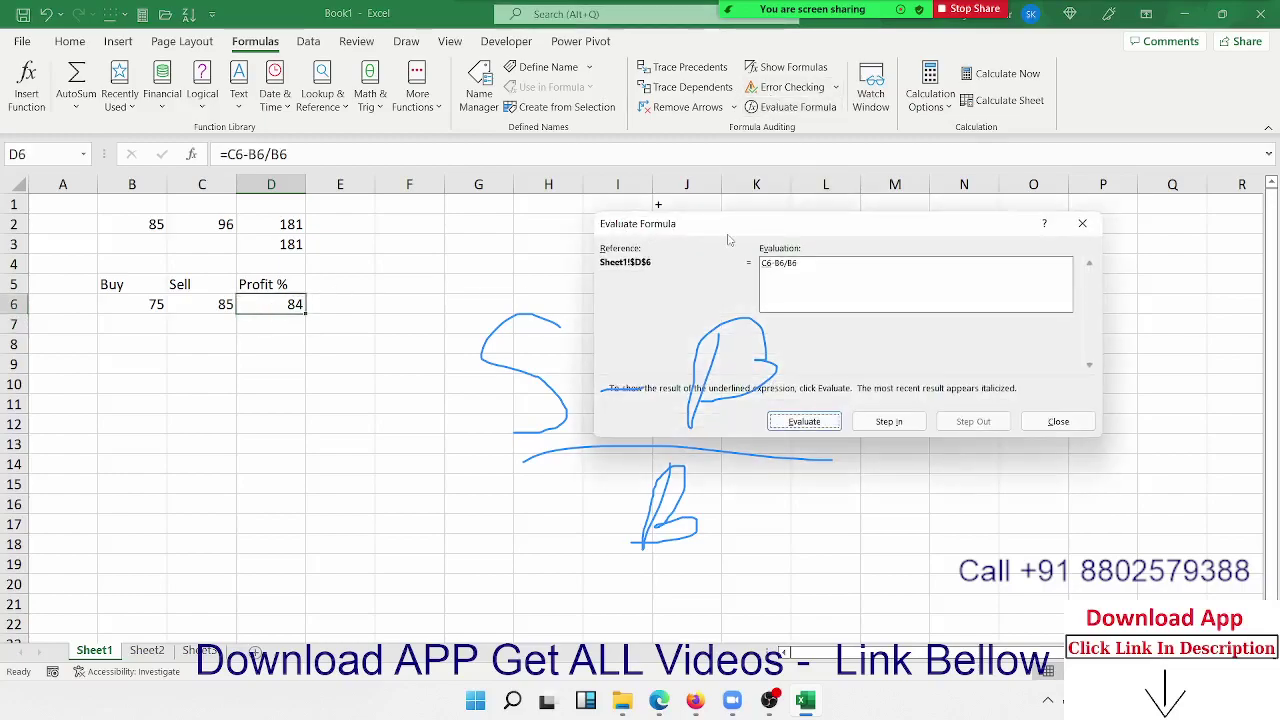
mouse_move(728, 238)
left_mouse_down()
mouse_move(463, 108)
mouse_move(448, 163)
left_mouse_up()
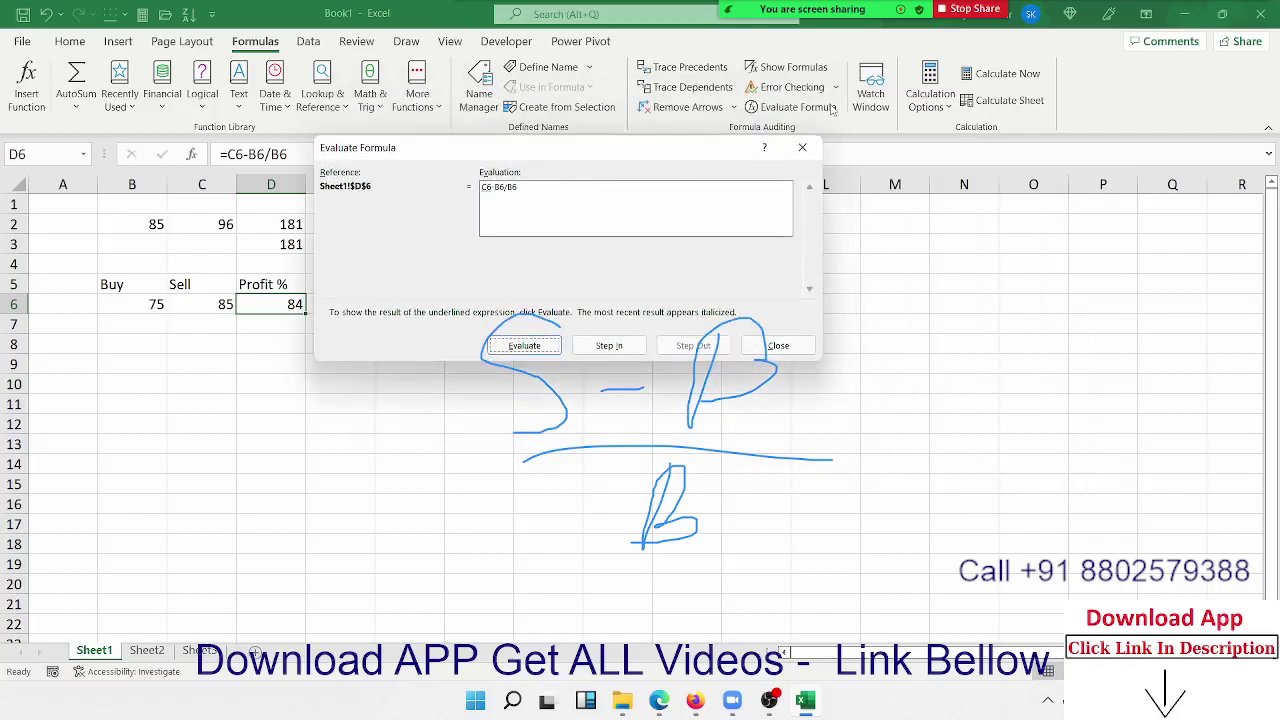
left_click(542, 345)
left_click(542, 345)
left_click(542, 345)
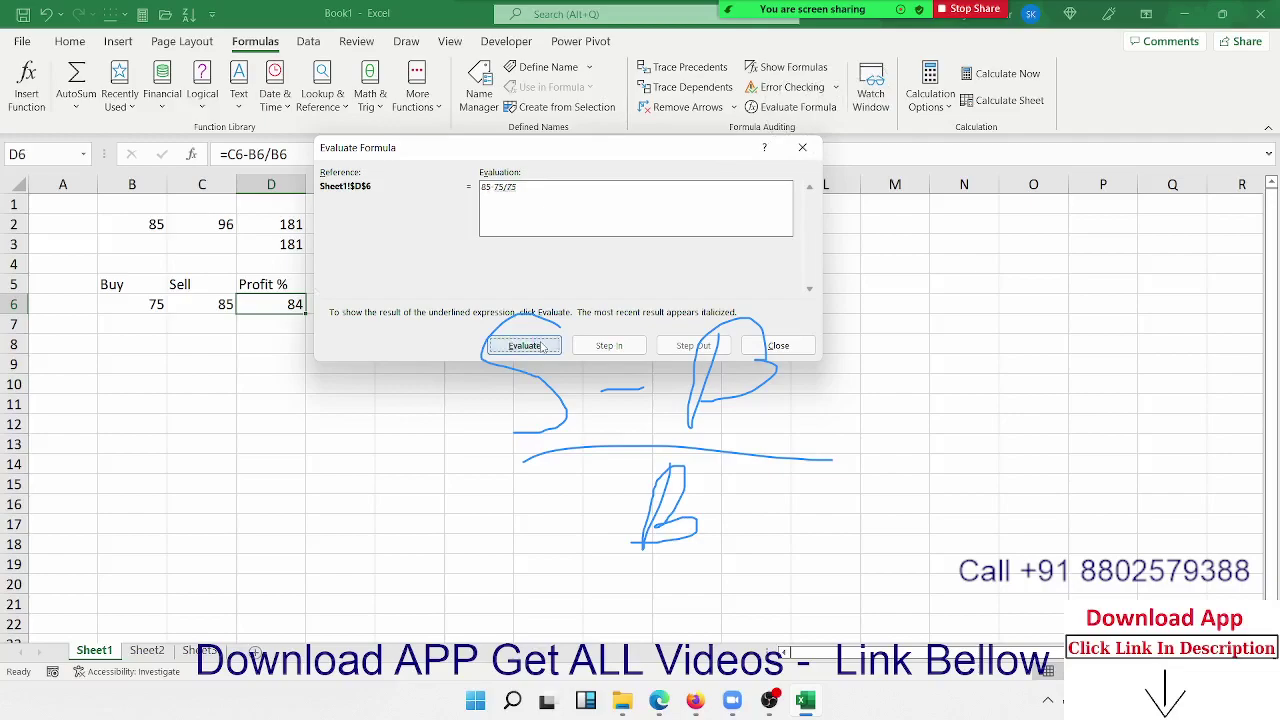
left_click(542, 345)
left_click(542, 345)
left_click(778, 345)
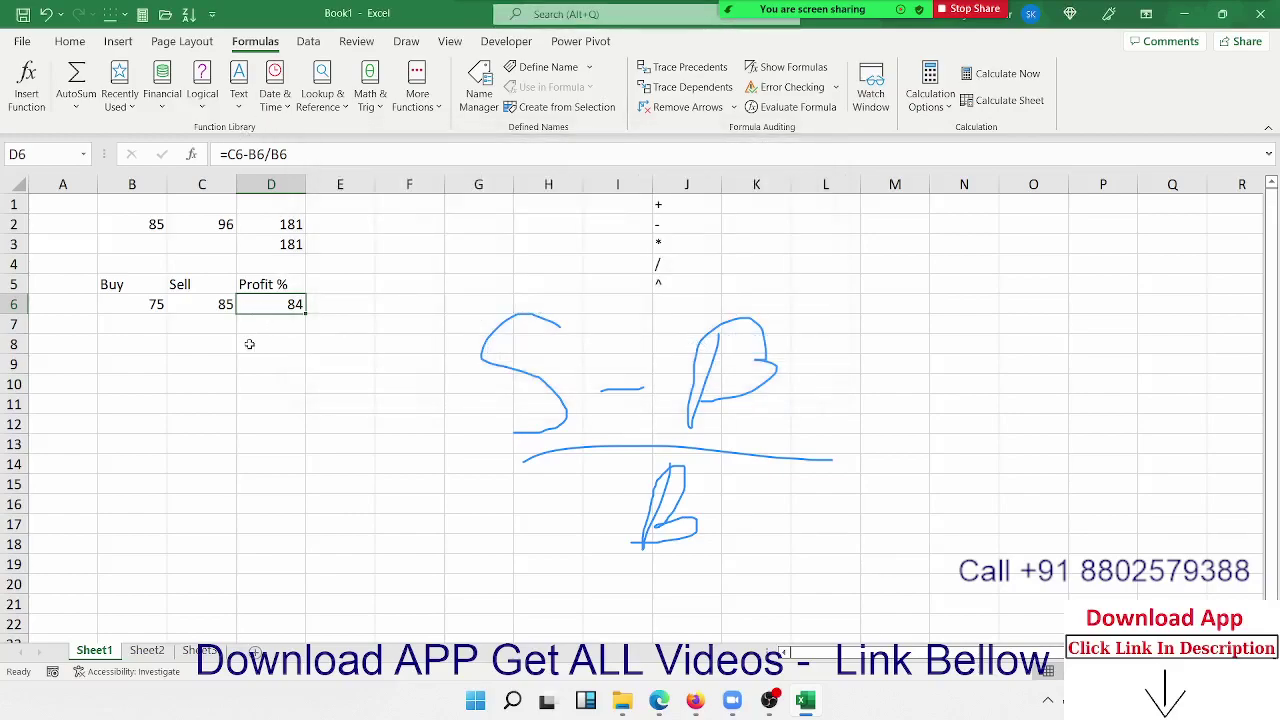
Step: Add parentheses so D6 reads =(C6-B6)/B6
double_click(272, 306)
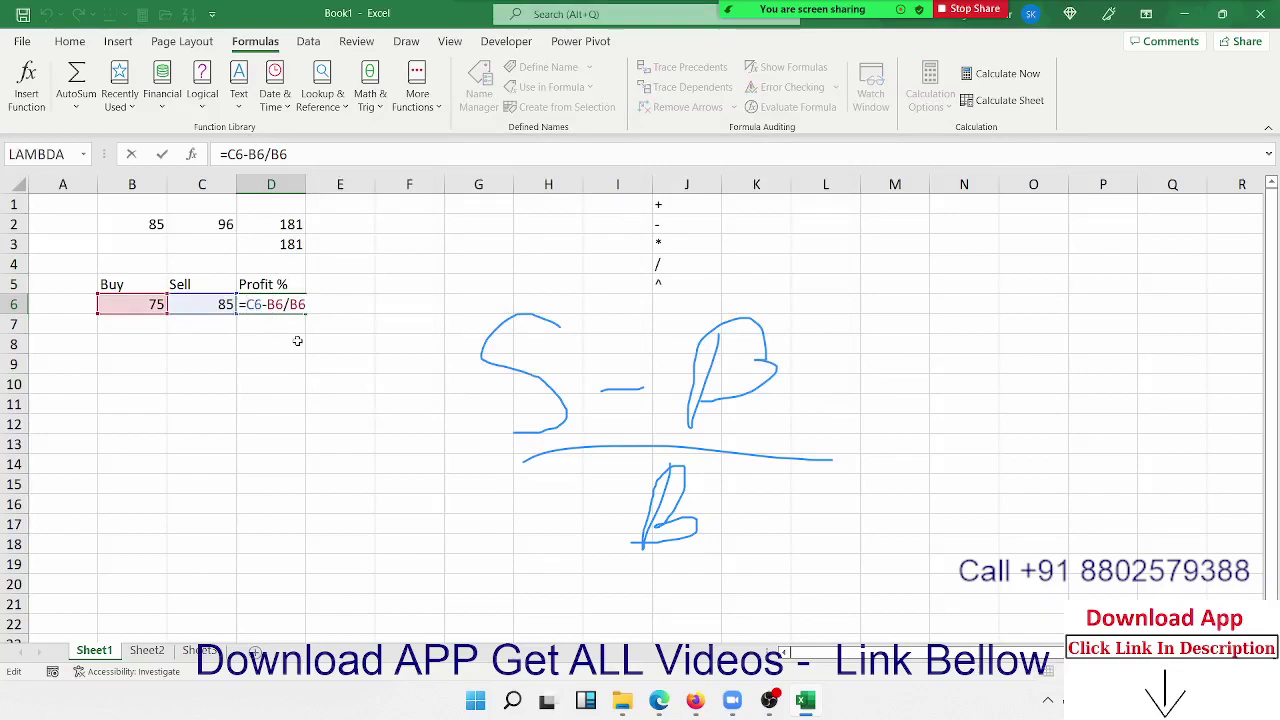
type("(")
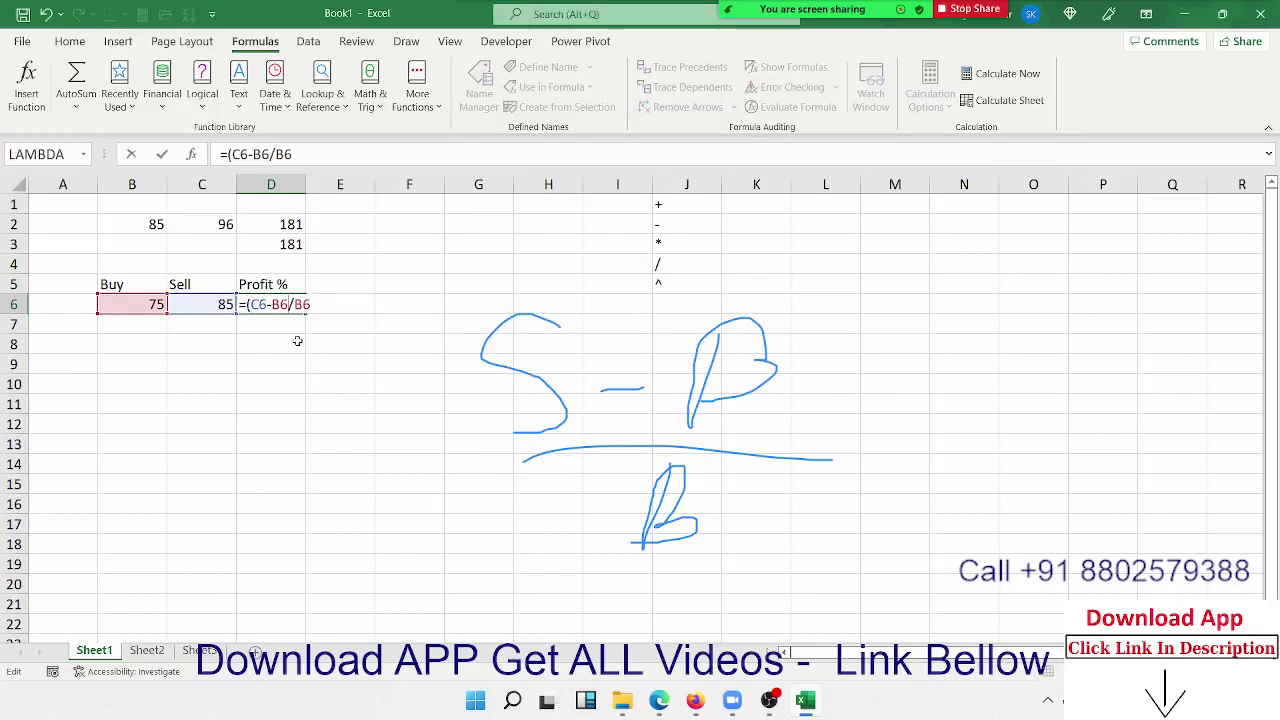
type(")")
key("Return")
key("Up")
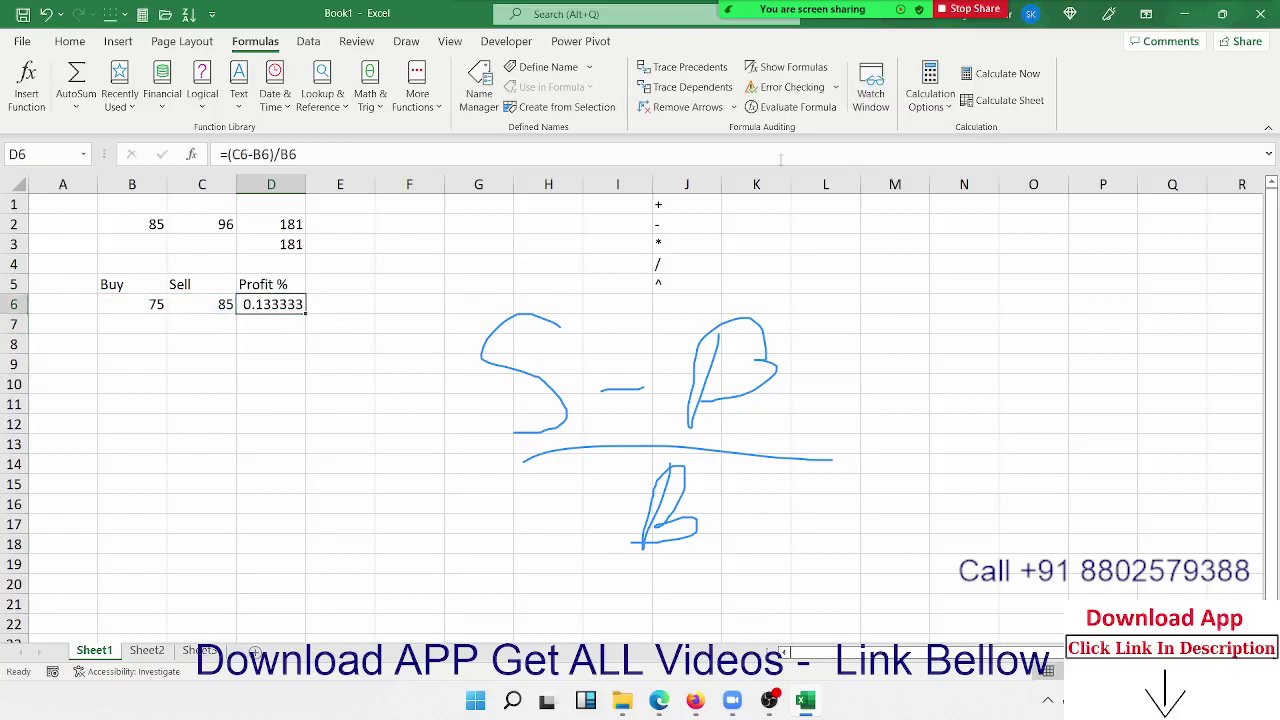
Step: Evaluate the corrected formula step by step, confirming 10/75 gives 0.133333
left_click(790, 107)
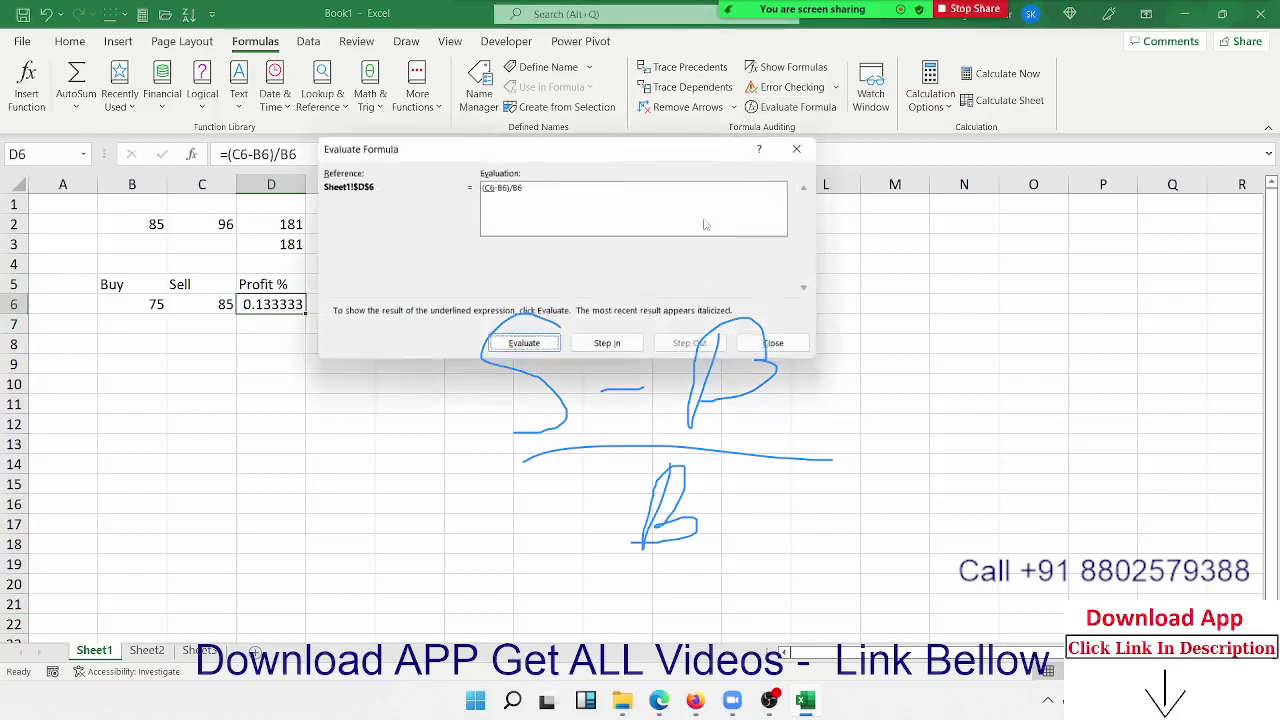
left_click(550, 346)
left_click(524, 346)
left_click(524, 346)
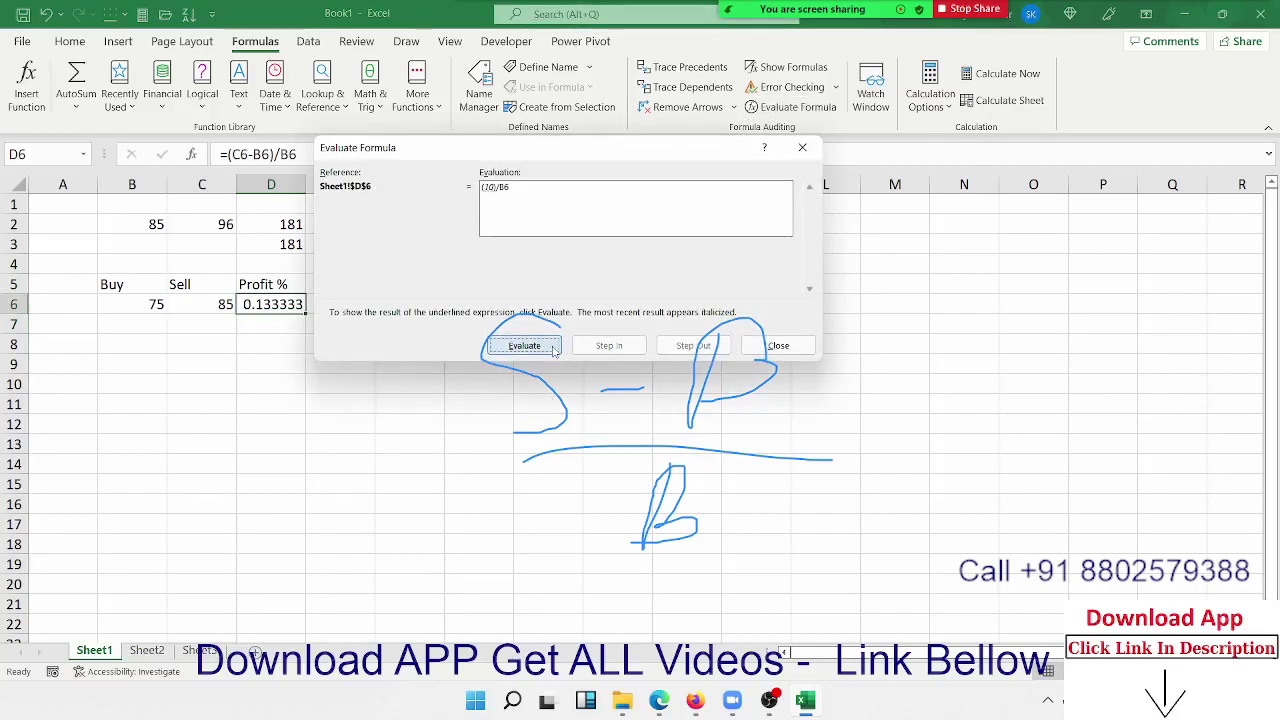
left_click(553, 349)
left_click(553, 349)
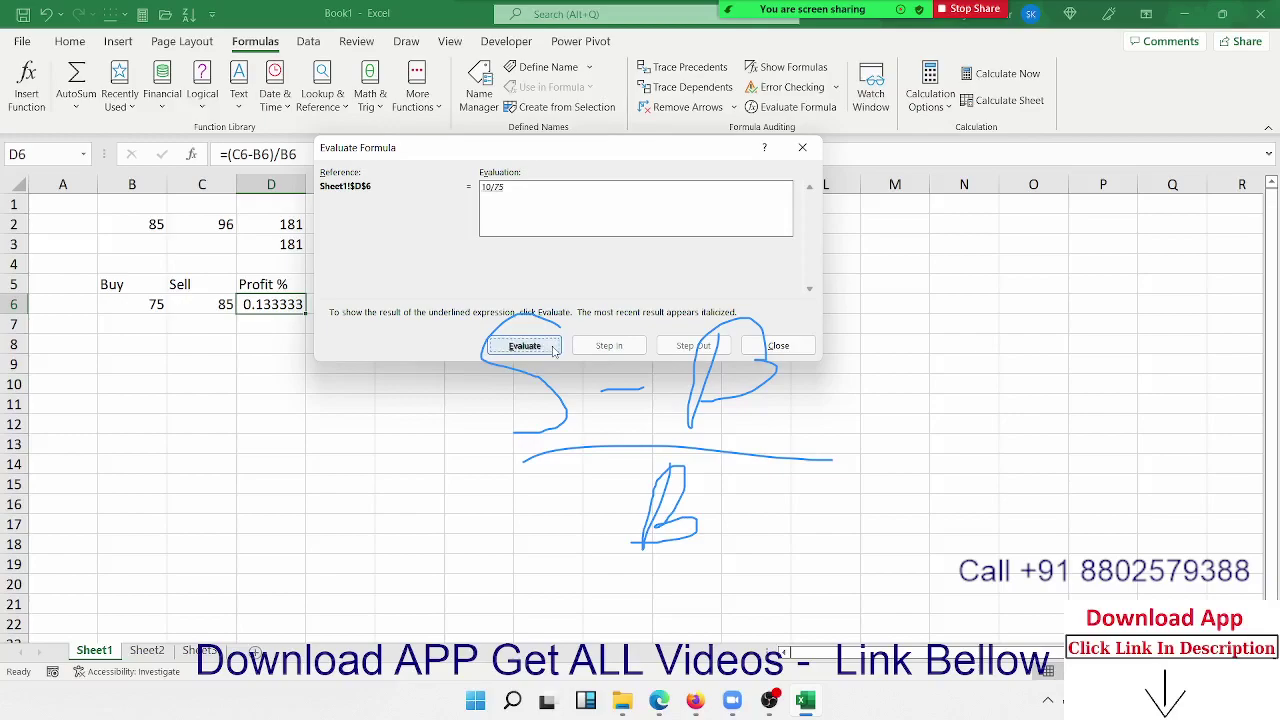
left_click(553, 349)
left_click(788, 347)
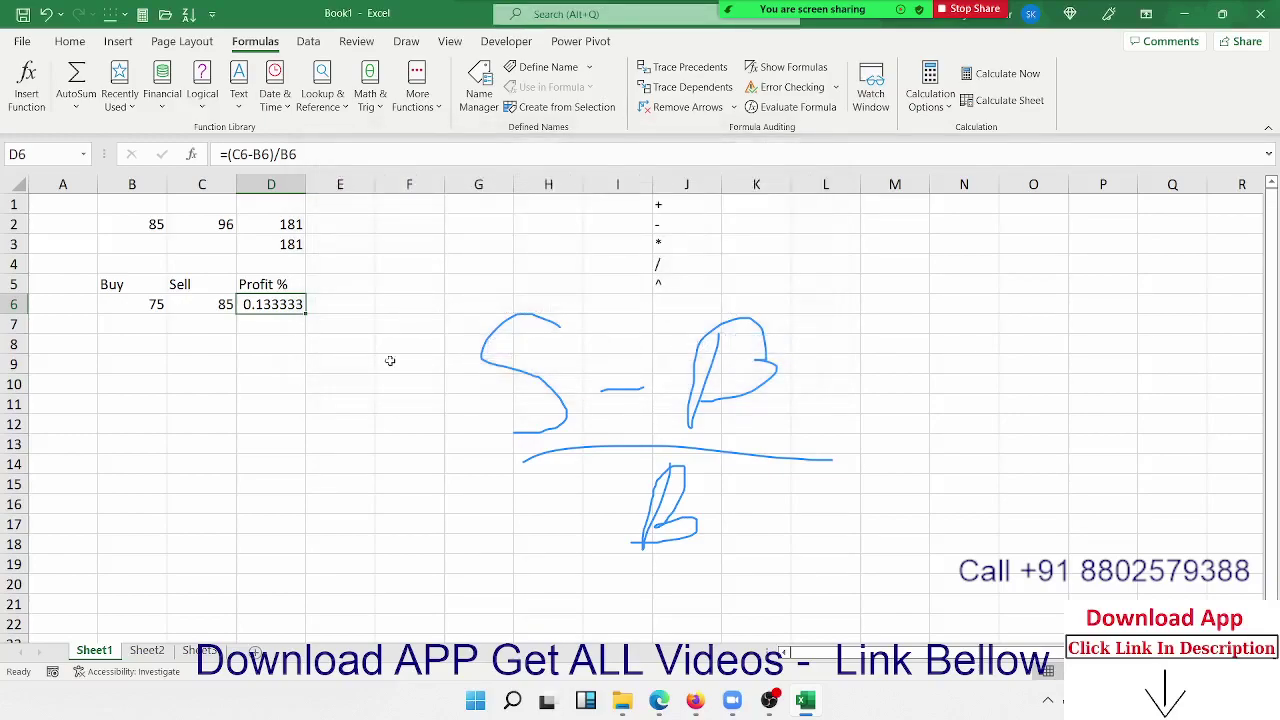
left_click(300, 328)
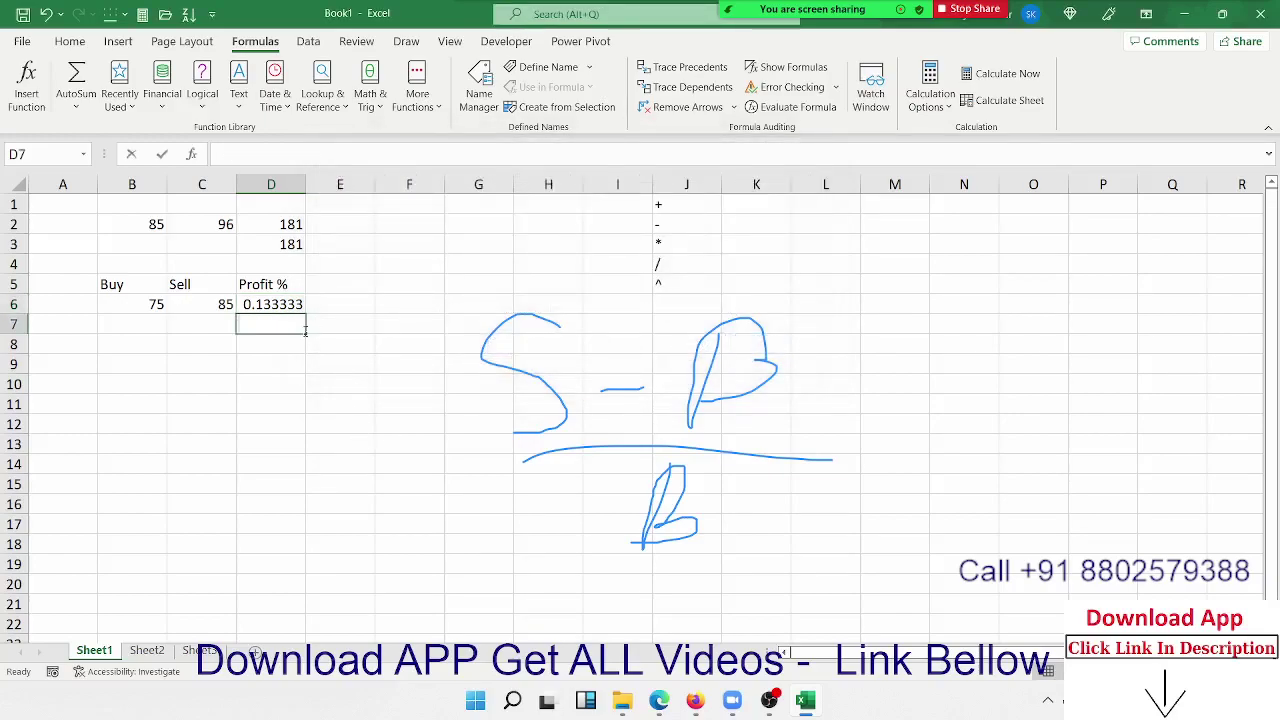
Step: Enter =D6*100 in D7 and the note 1=100% in E7
type("=")
key("Up")
type("*100")
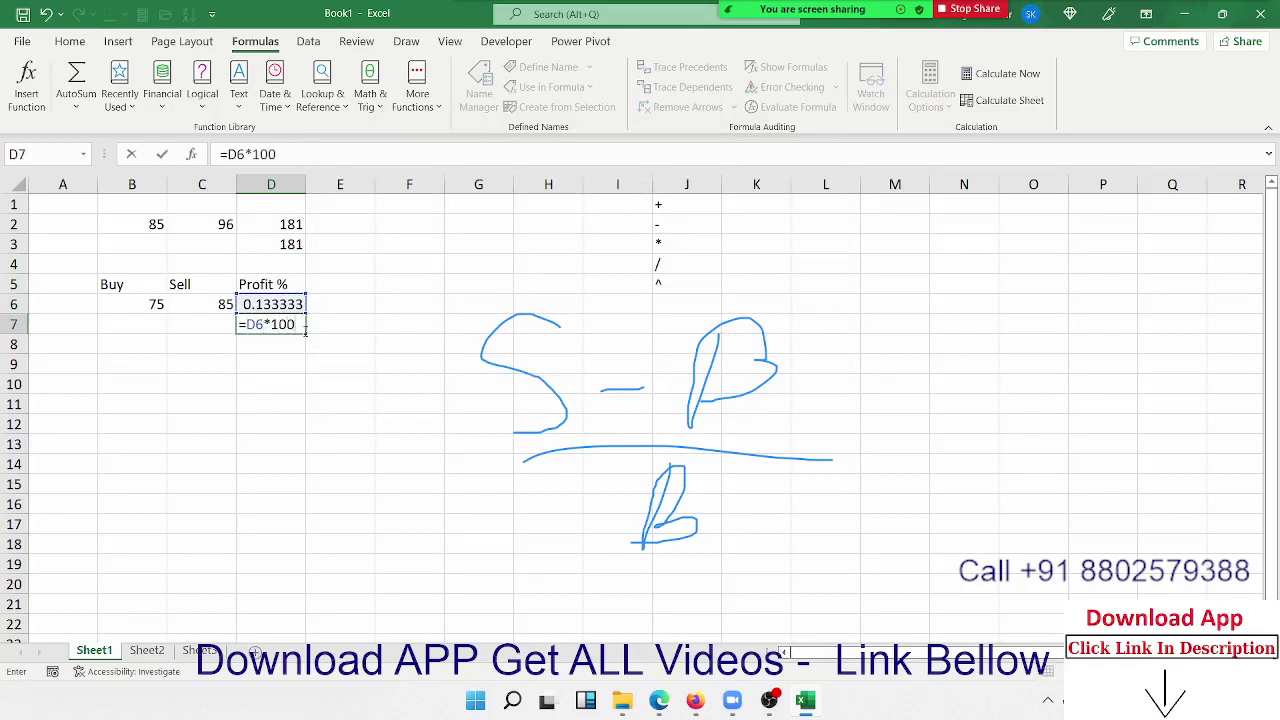
key("ctrl+Return")
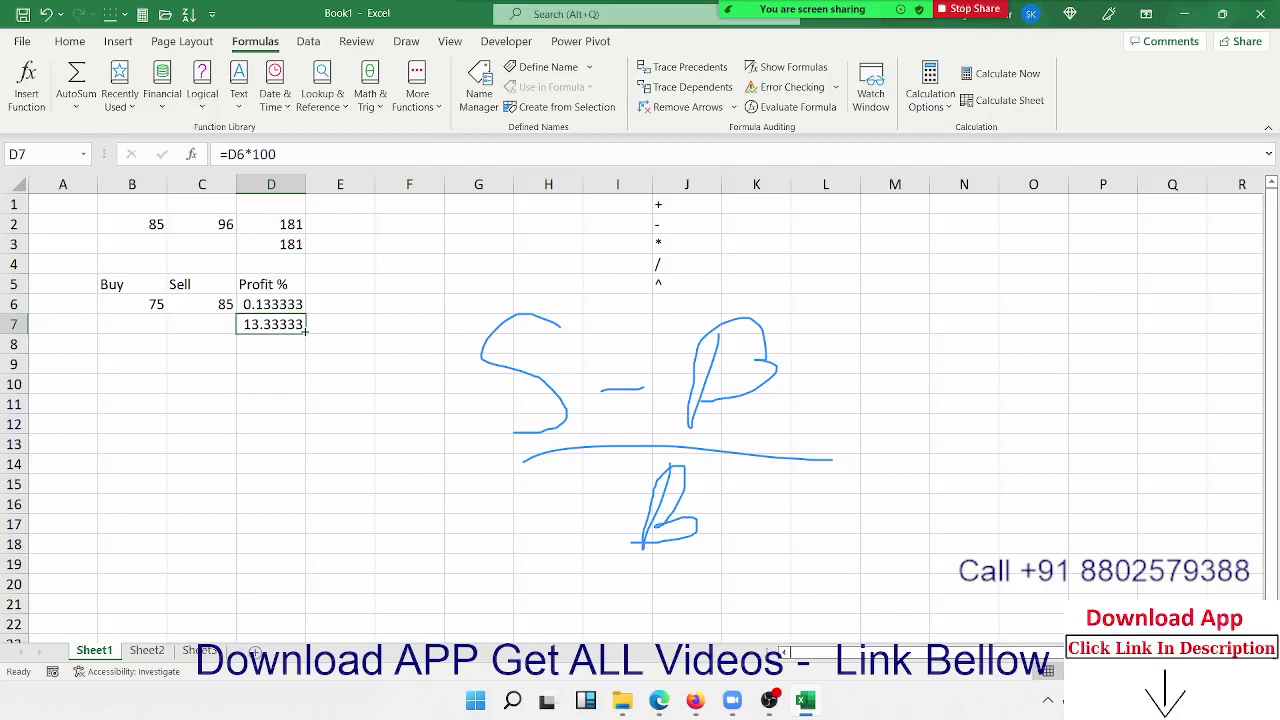
left_click(308, 330)
type("1")
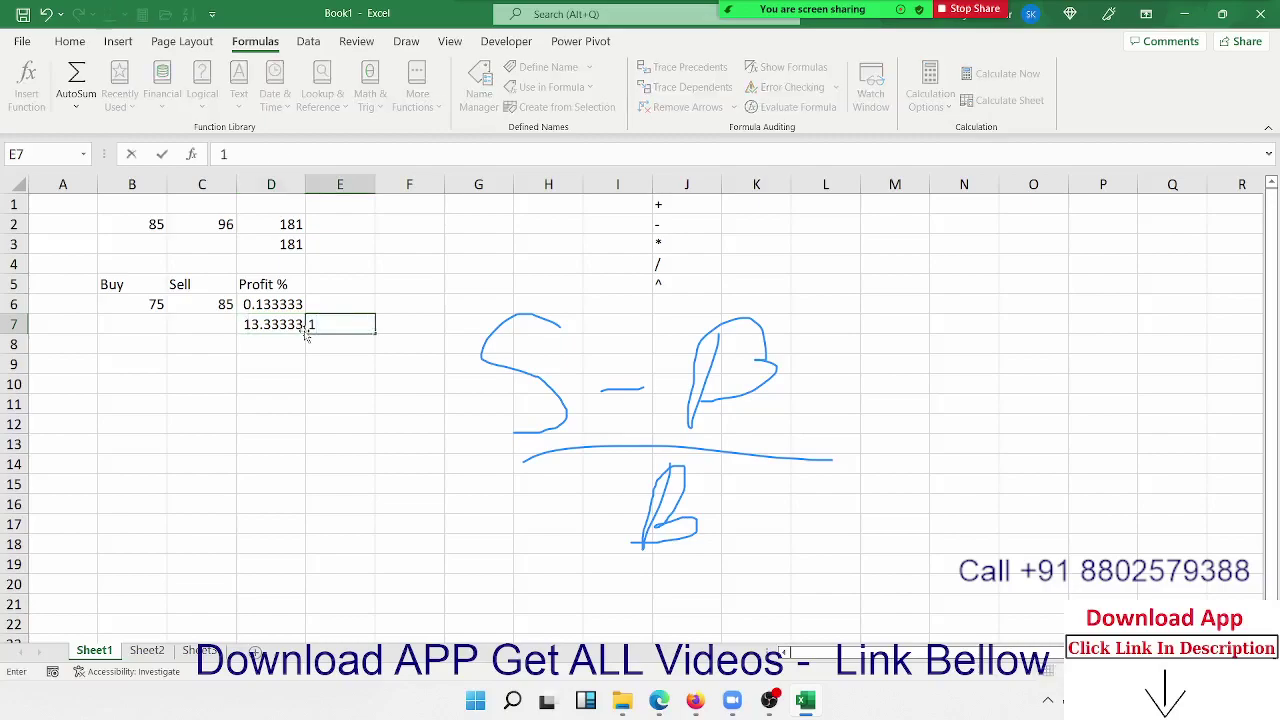
type("=100")
type("%")
key("Return")
Step: Try Percent Style on D7, then clear both D7 and E7
left_click(307, 336)
left_click(304, 339)
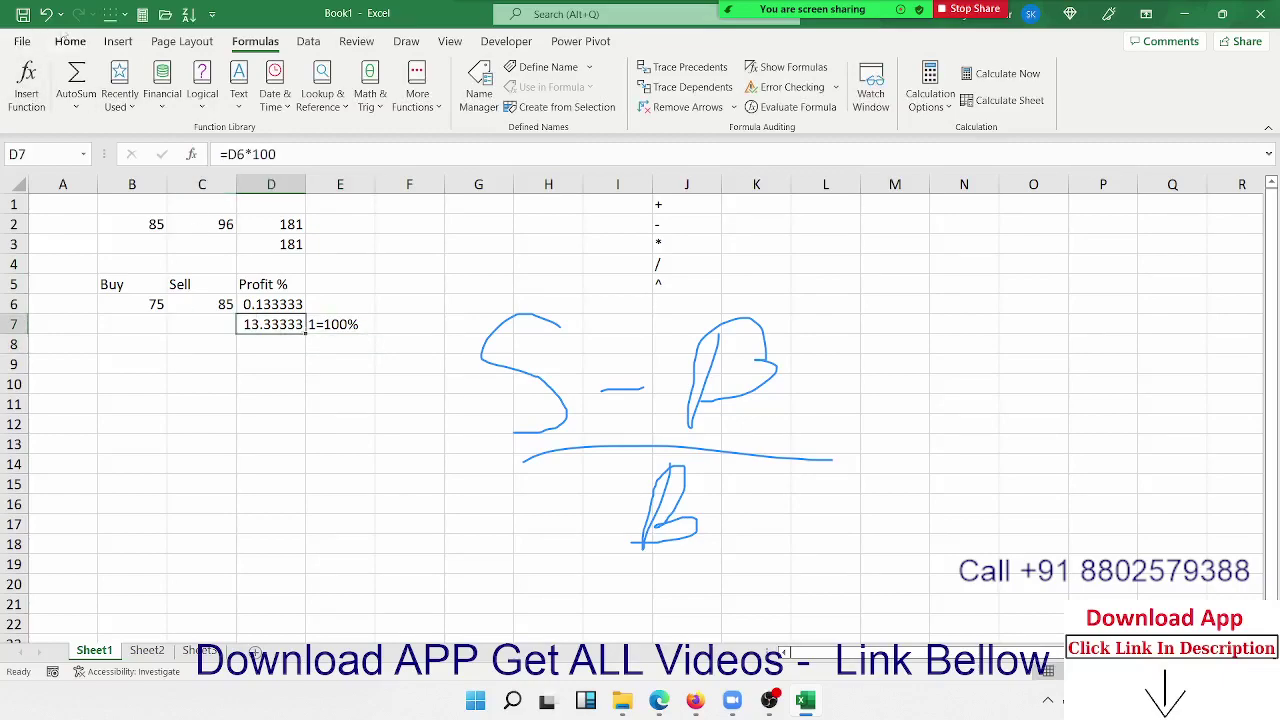
left_click(70, 41)
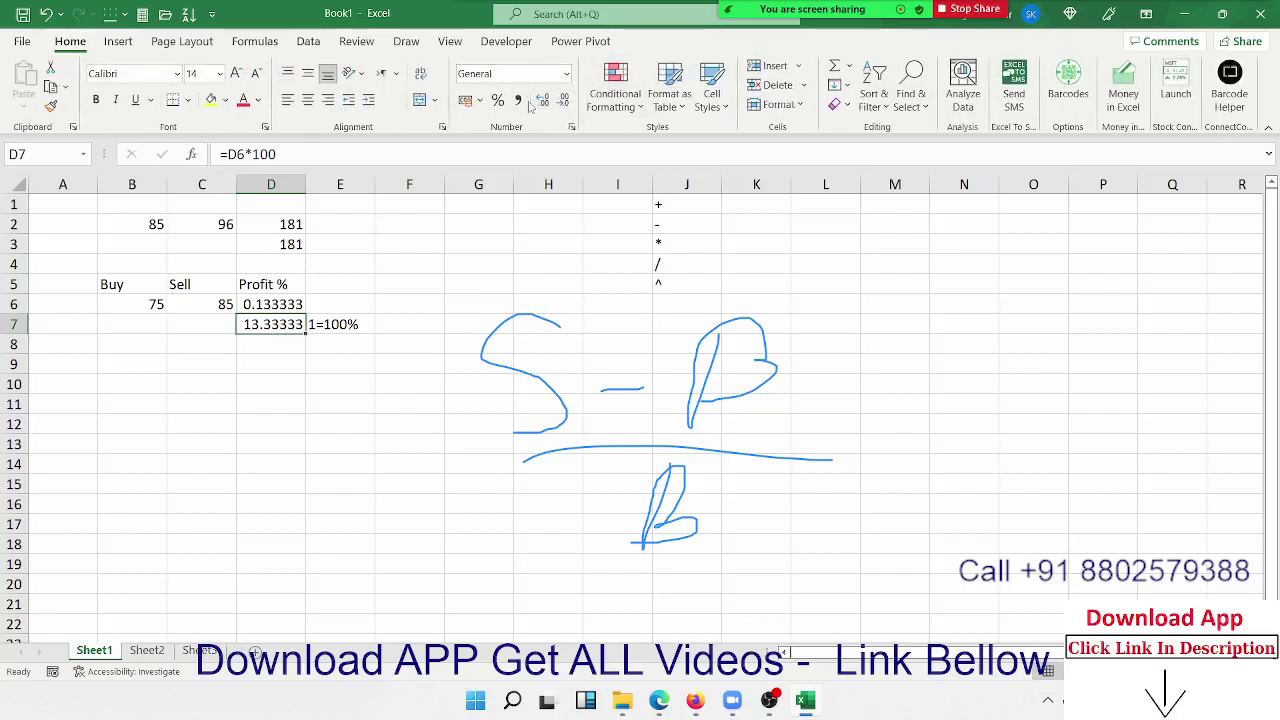
left_click(498, 101)
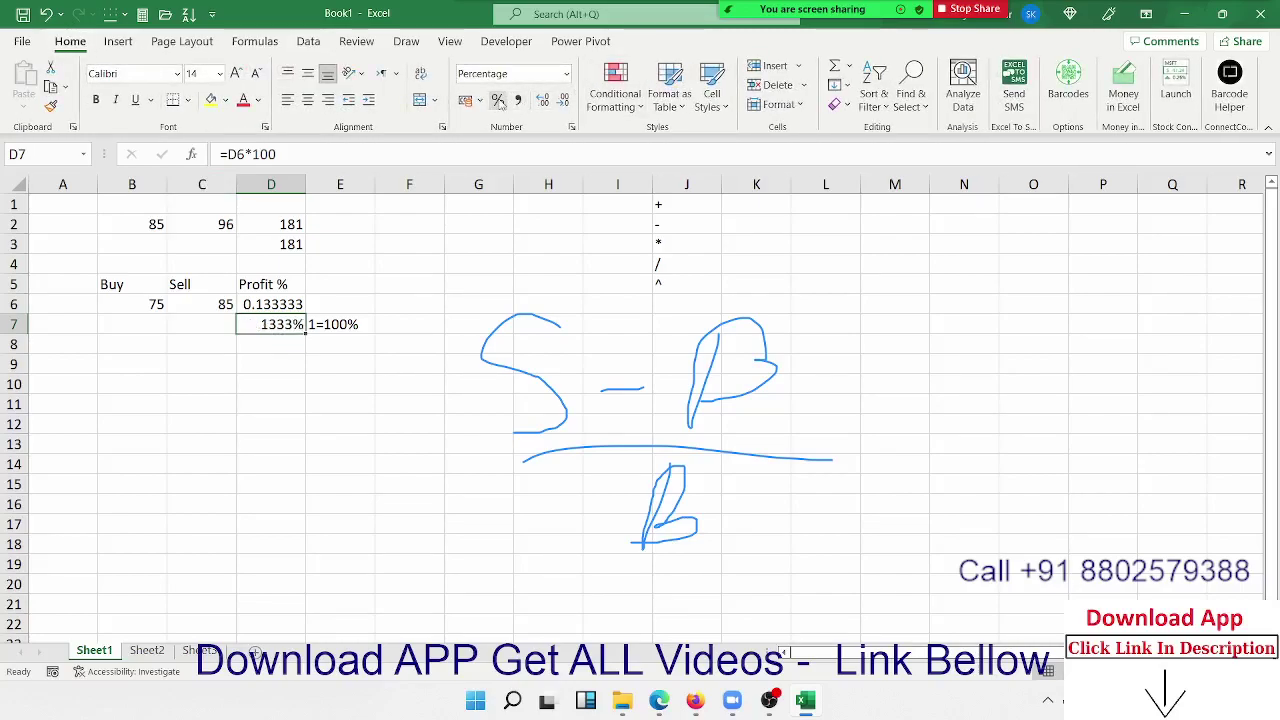
key("Delete")
key("Right")
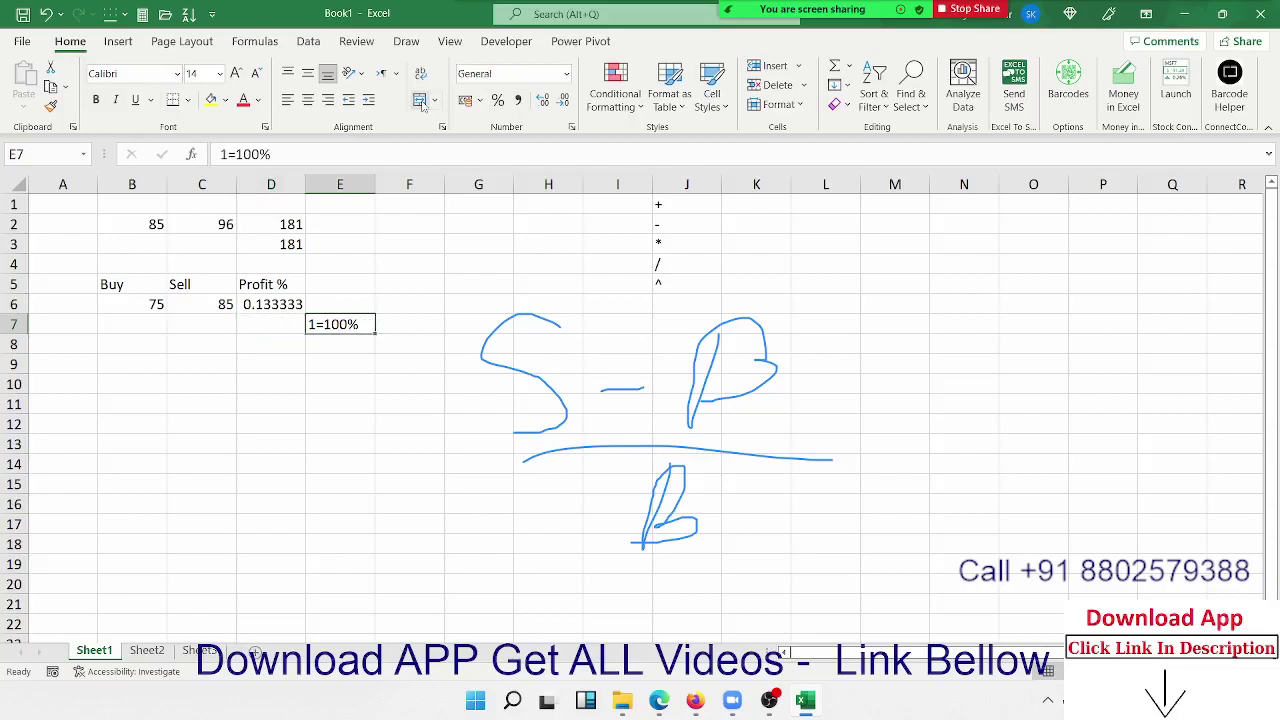
Step: Apply Percent Style to D6 so the profit shows 13%
key("Up")
key("Left")
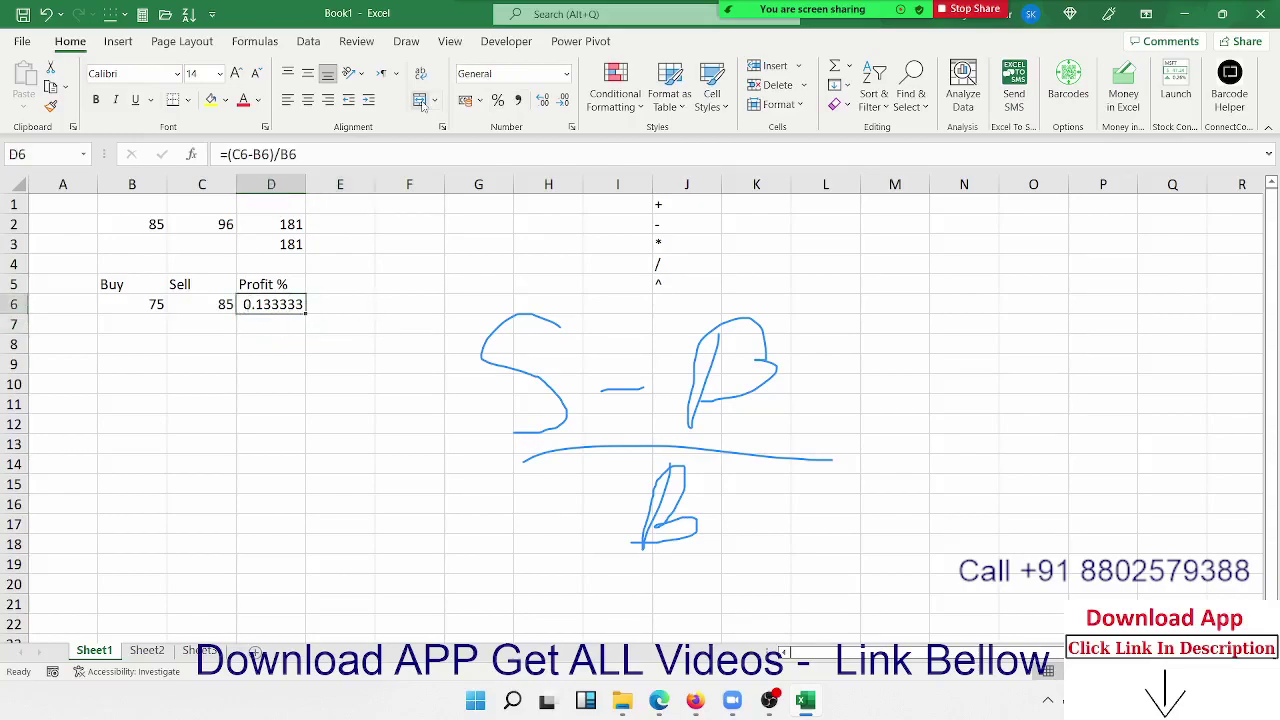
left_click(507, 100)
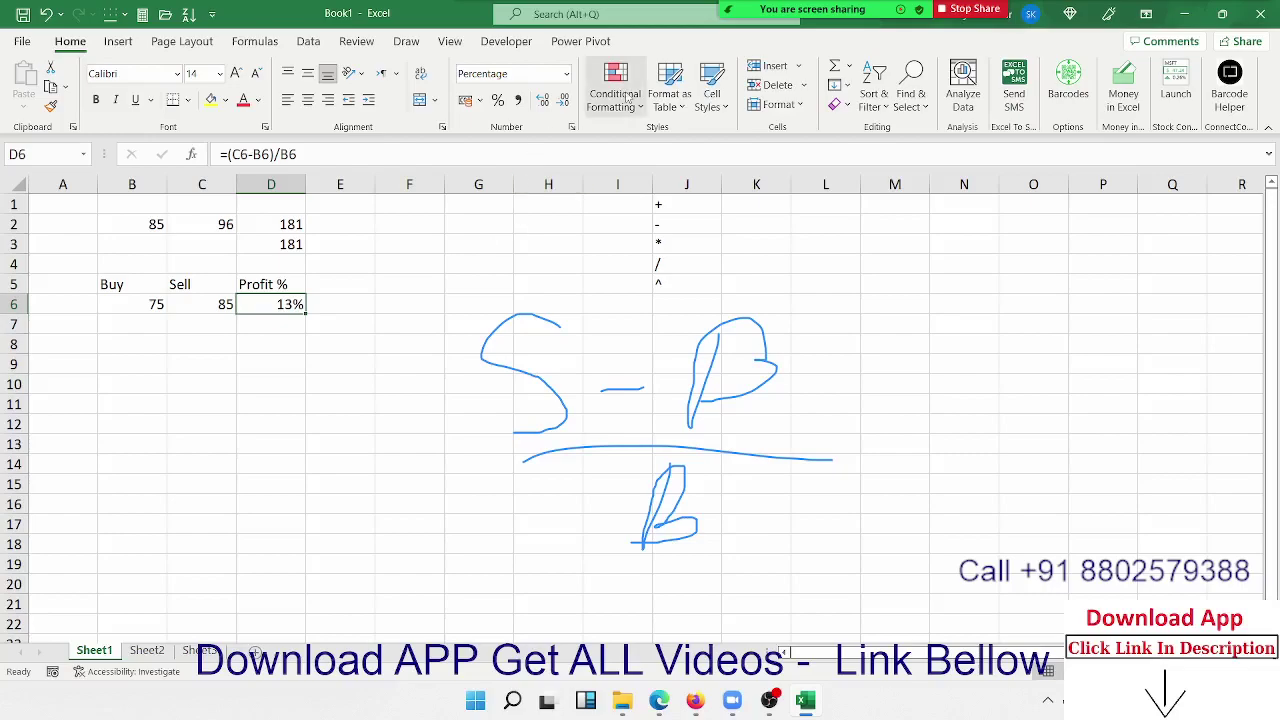
mouse_move(760, 10)
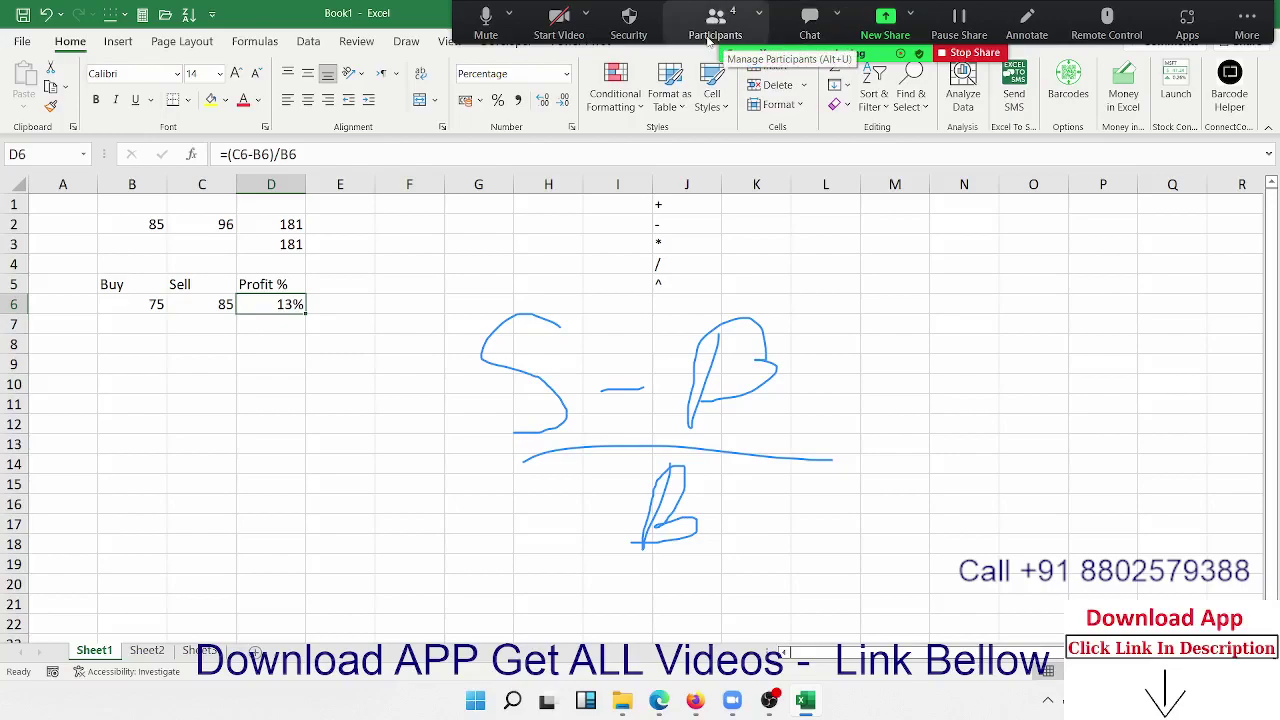
Step: Check the Zoom participants list and its extra options, then close it
left_click(712, 30)
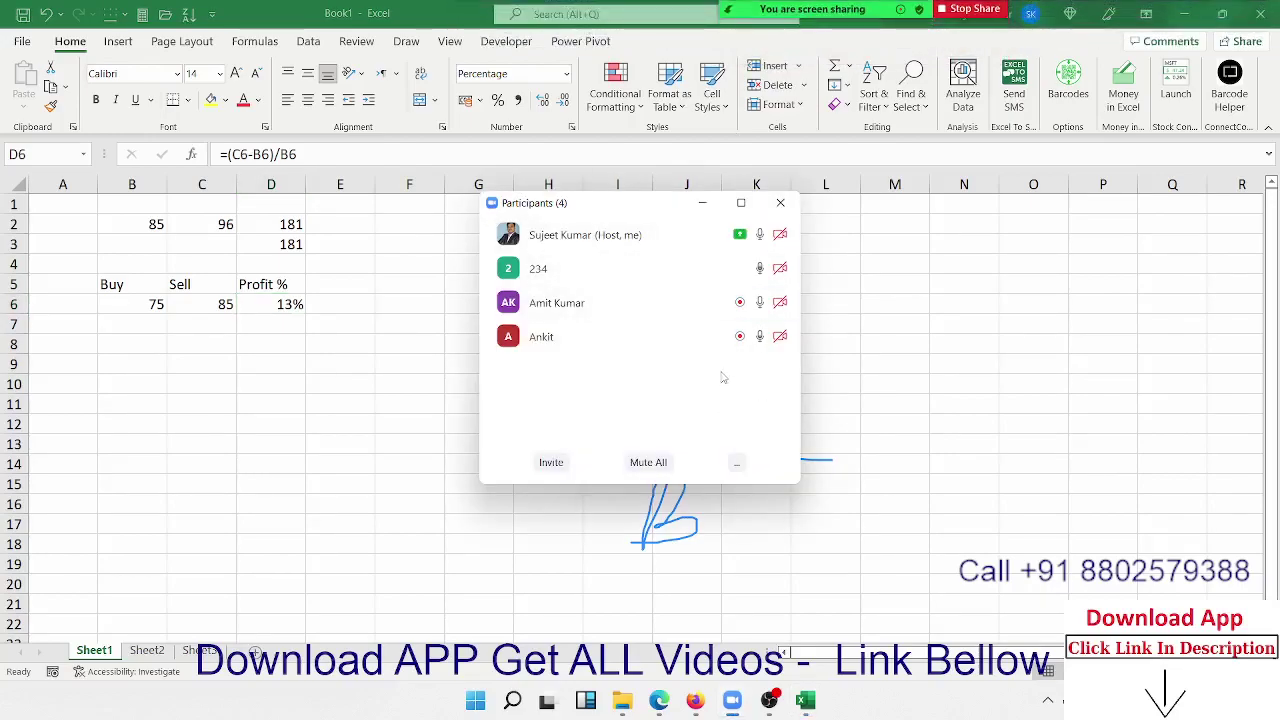
left_click(733, 463)
left_click(721, 371)
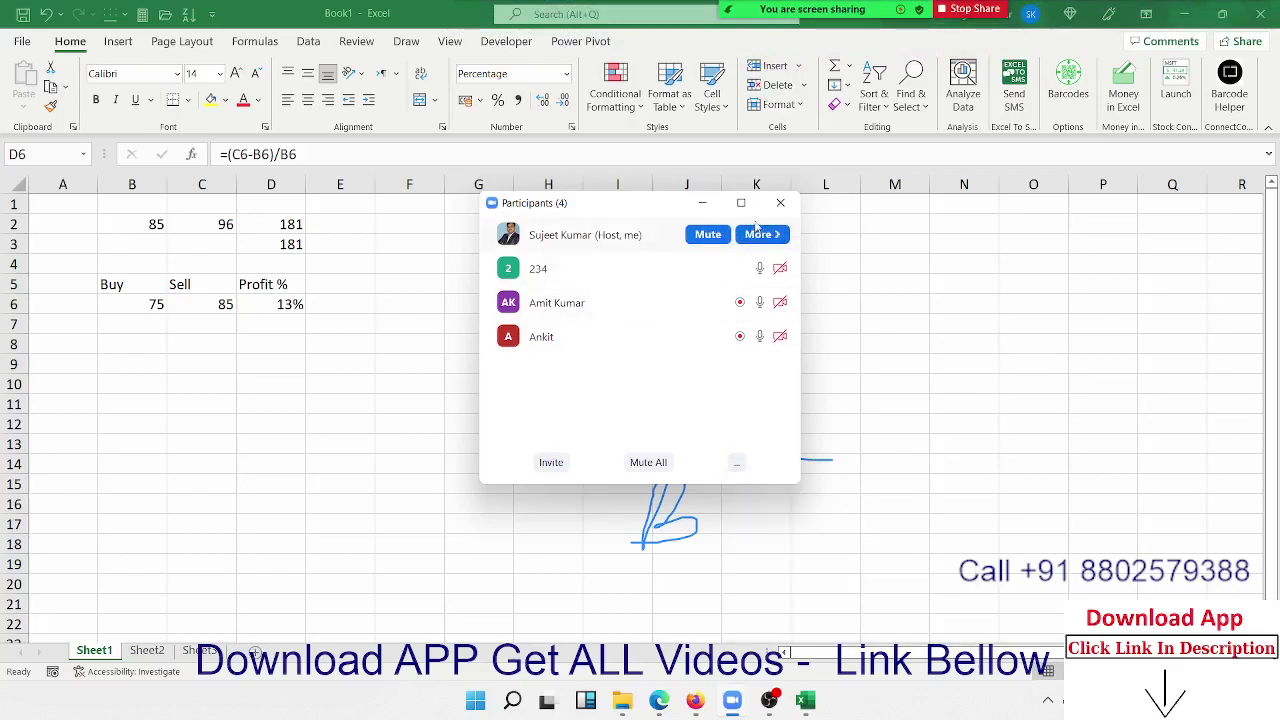
left_click(780, 202)
Step: Erase the handwritten S−P over B sketch with Clear My Drawings and close the annotation tools
mouse_move(1078, 18)
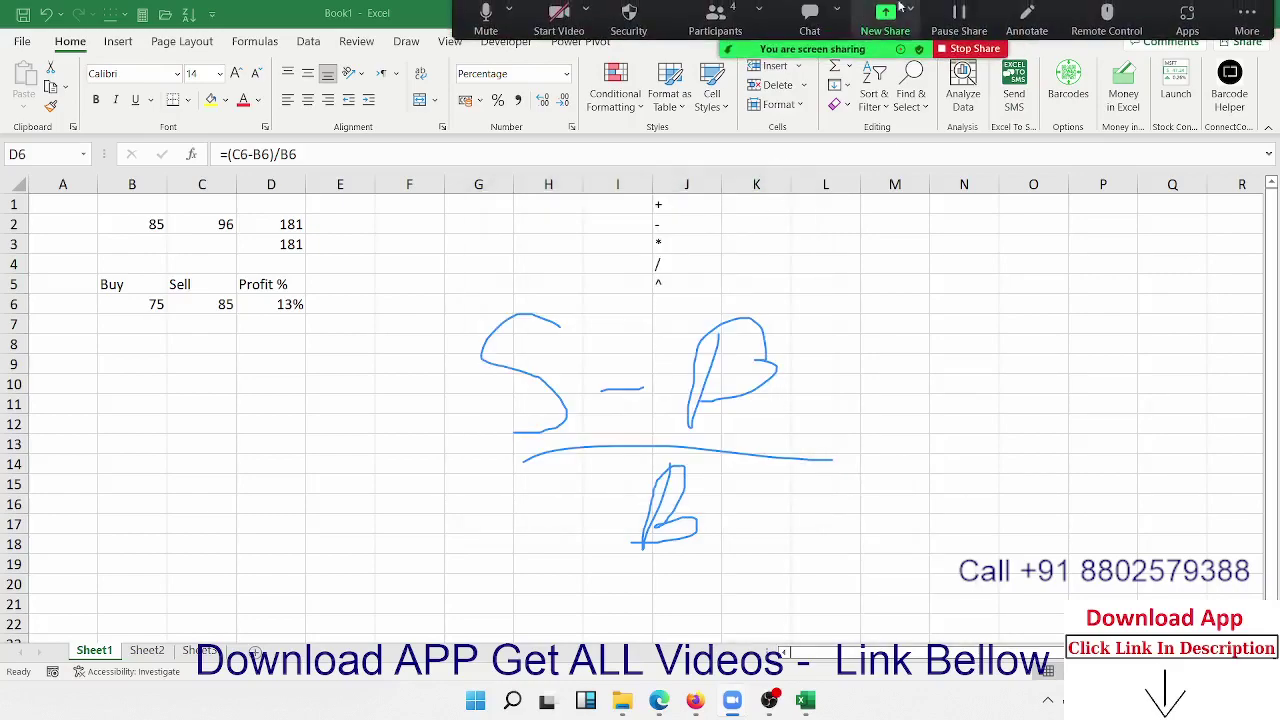
left_click(1027, 25)
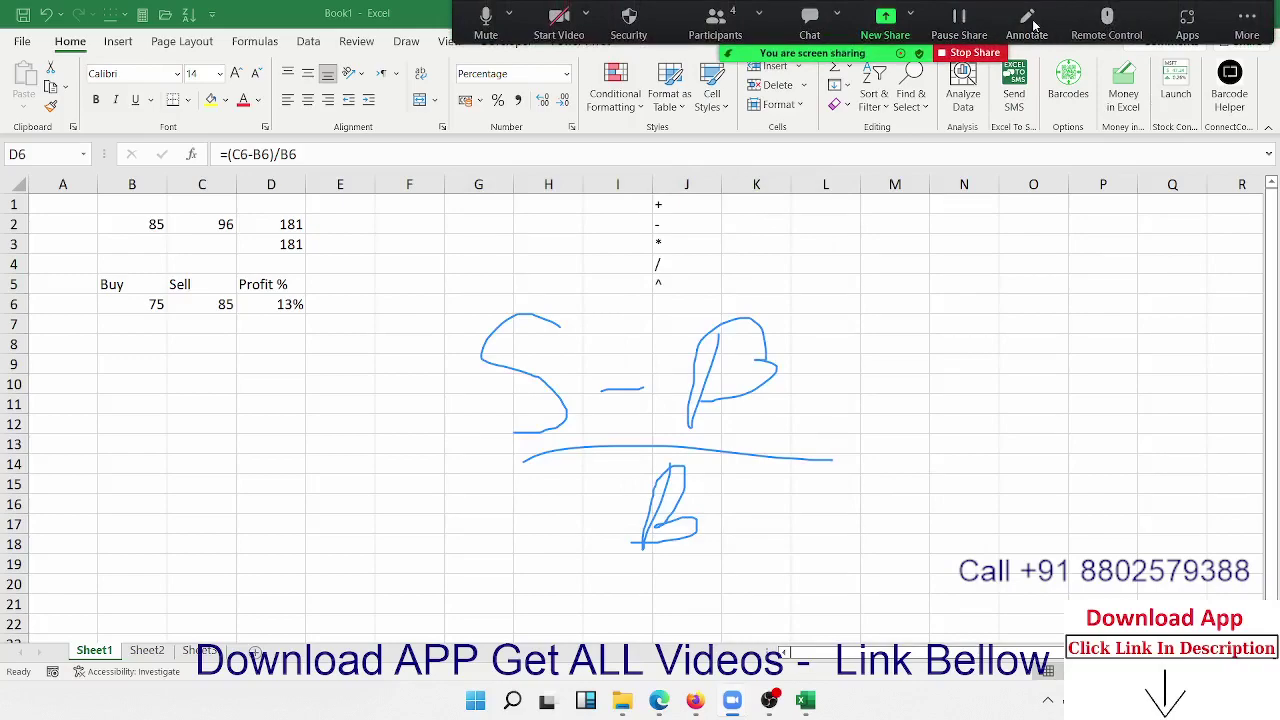
left_click(839, 92)
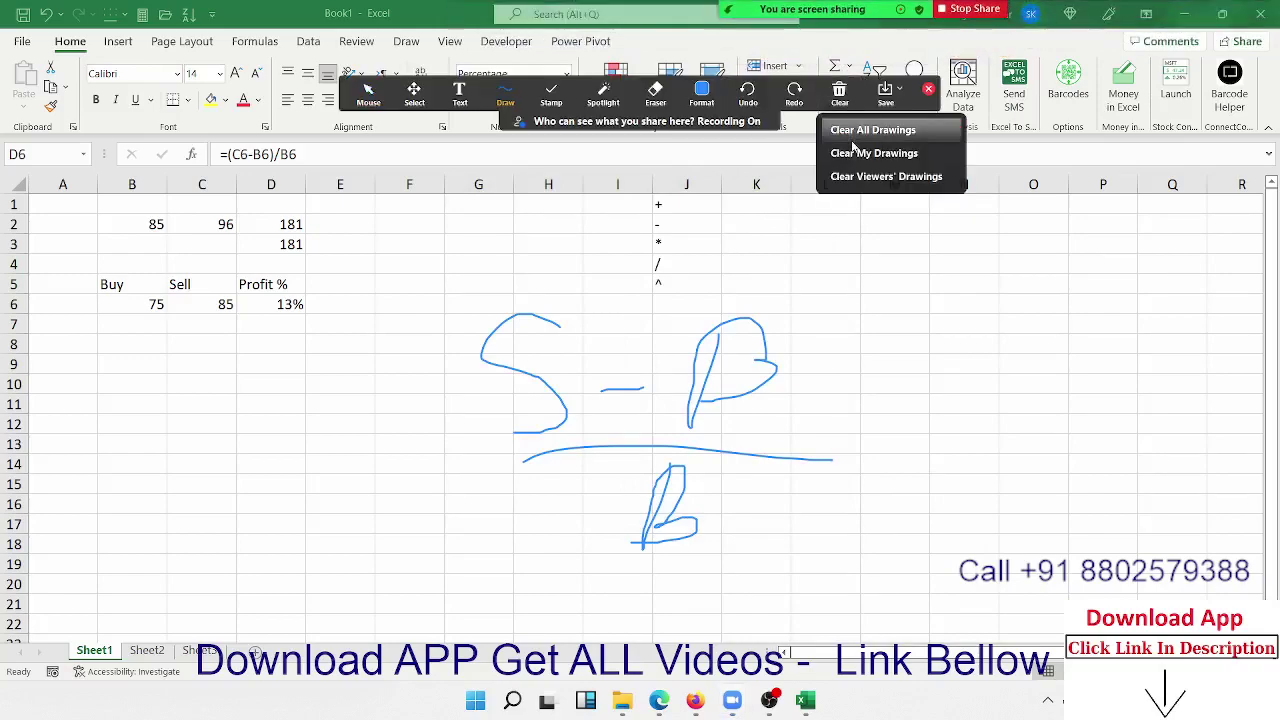
left_click(858, 176)
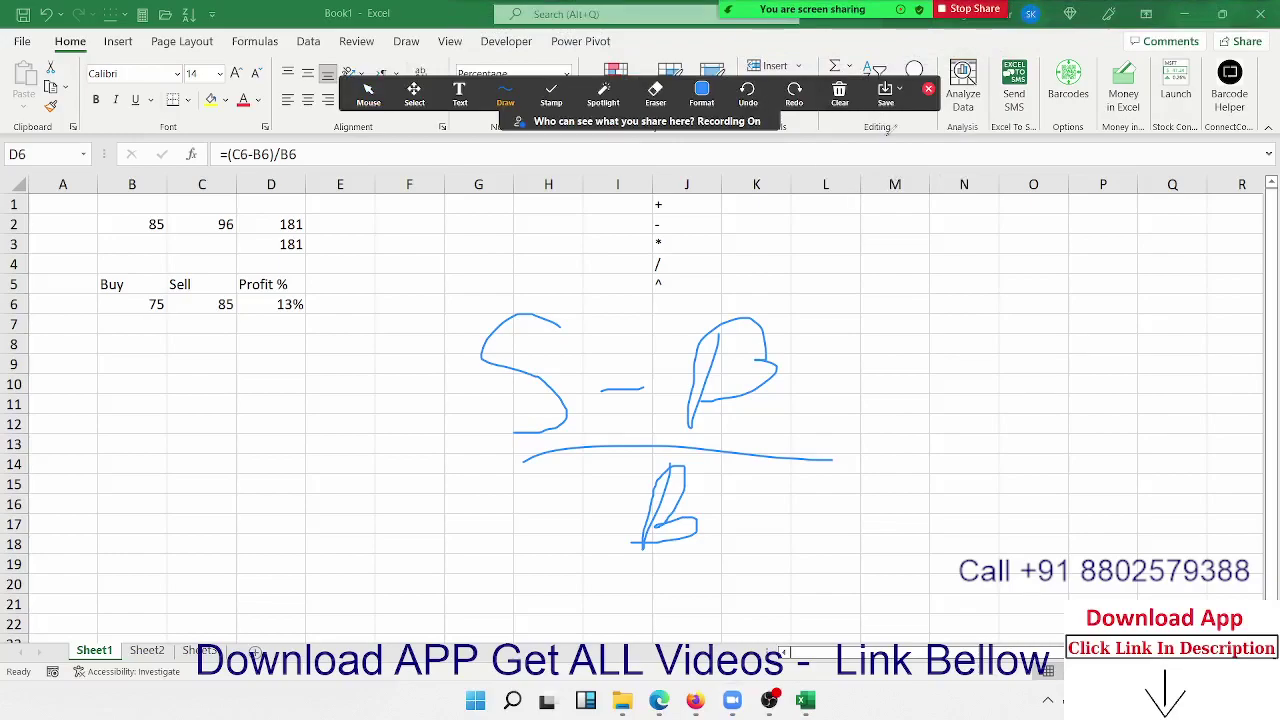
left_click(839, 92)
left_click(851, 155)
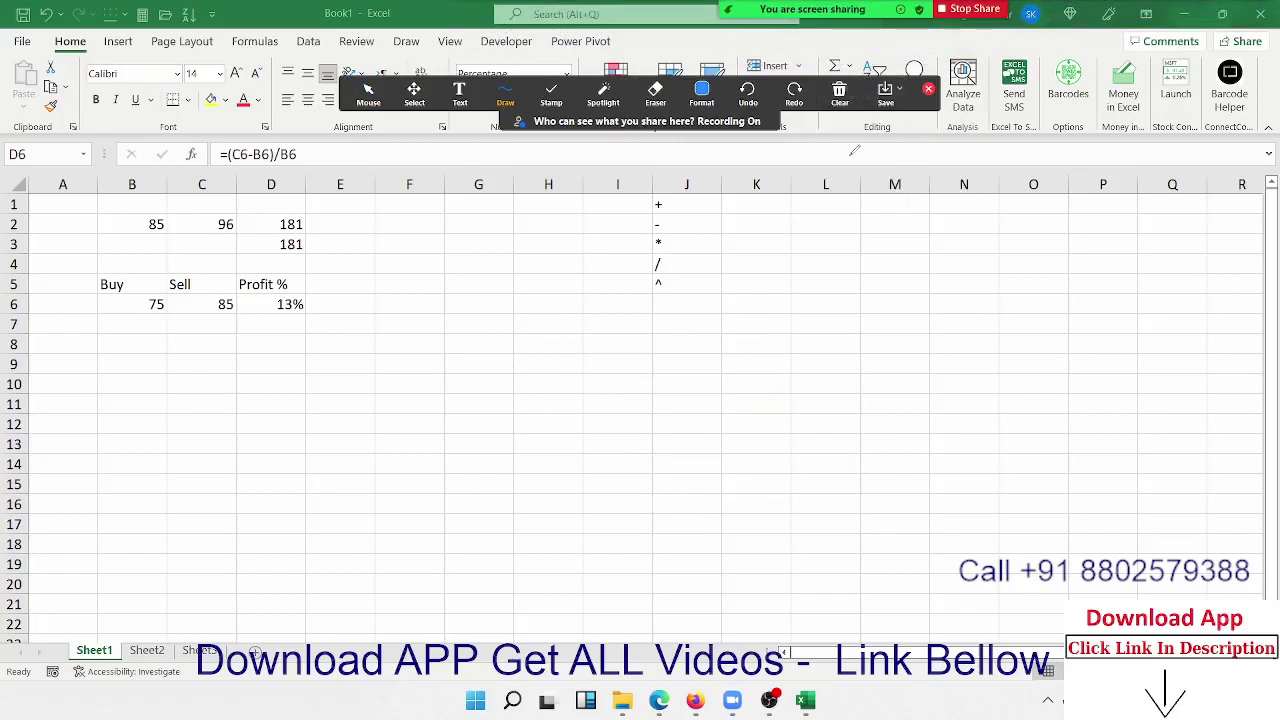
left_click(929, 90)
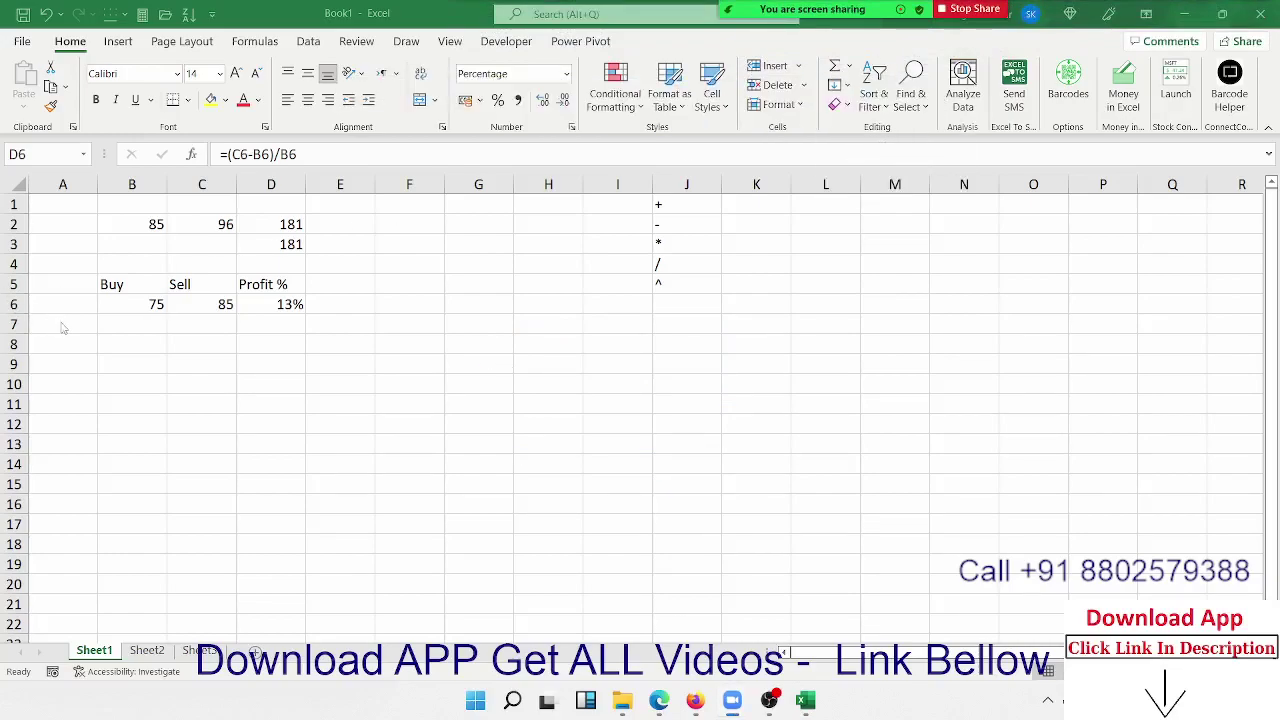
Step: Enter the label P in cell A9
left_click(62, 363)
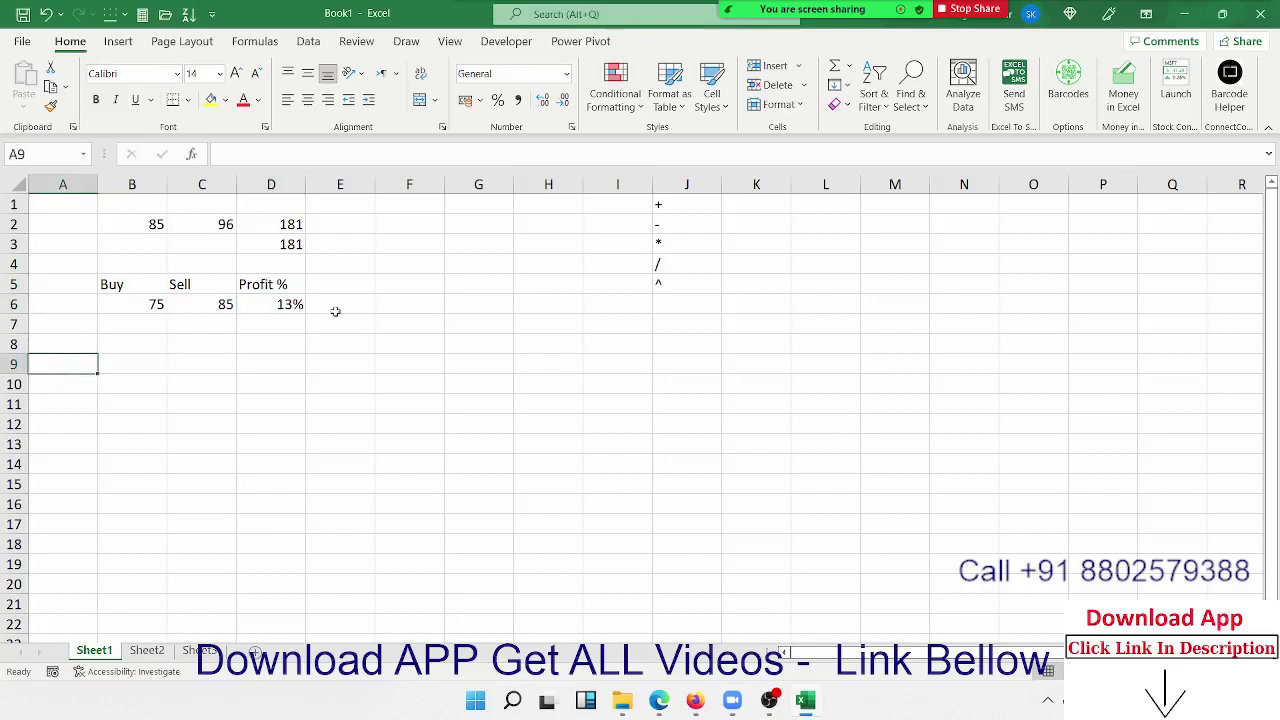
type("P")
key("Return")
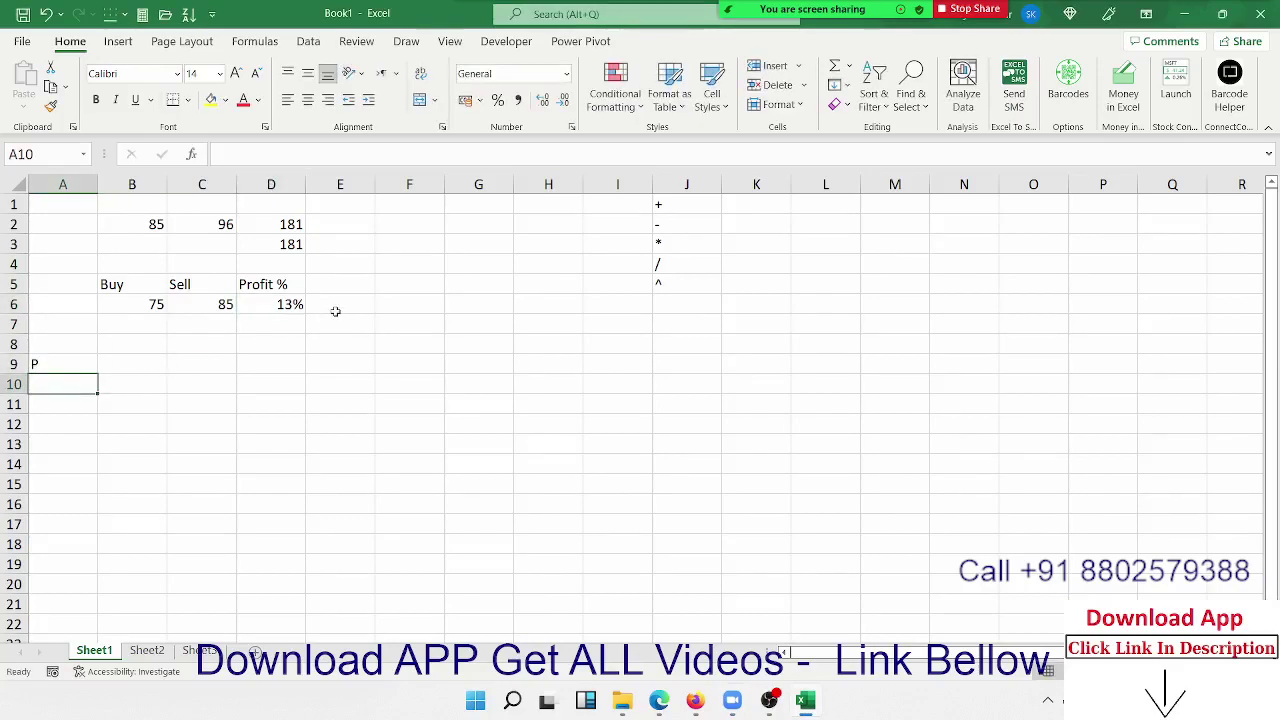
Step: Enter the labels R and T in A10 and A11
type("R")
key("Return")
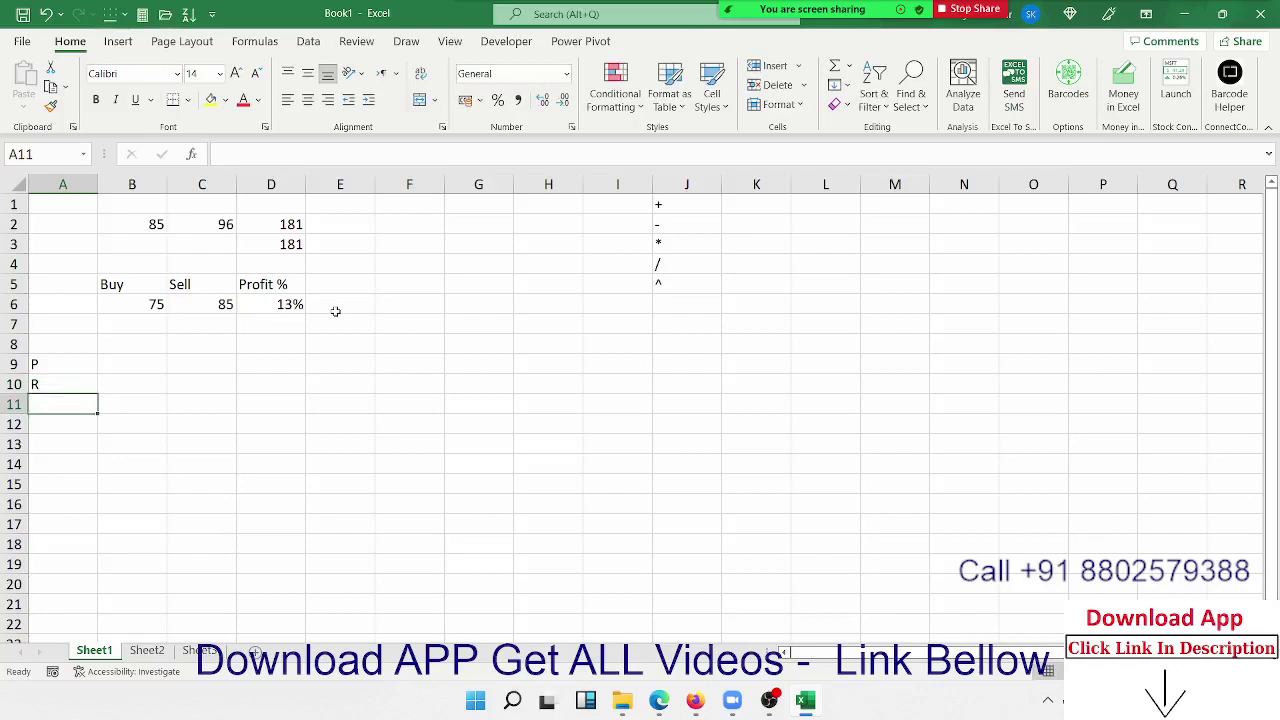
type("T")
key("Return")
Step: Enter 50000, 10% and 3 in B9:B11
key("Up")
key("Up")
key("Up")
key("Right")
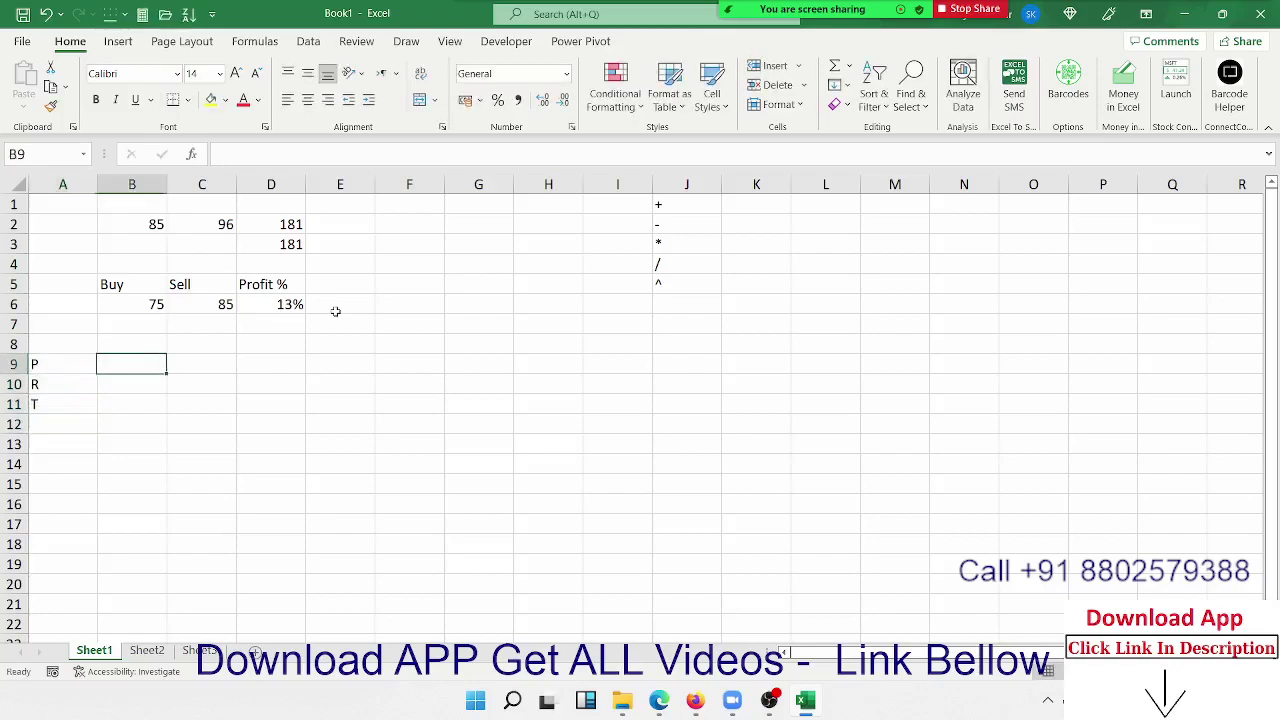
type("5000")
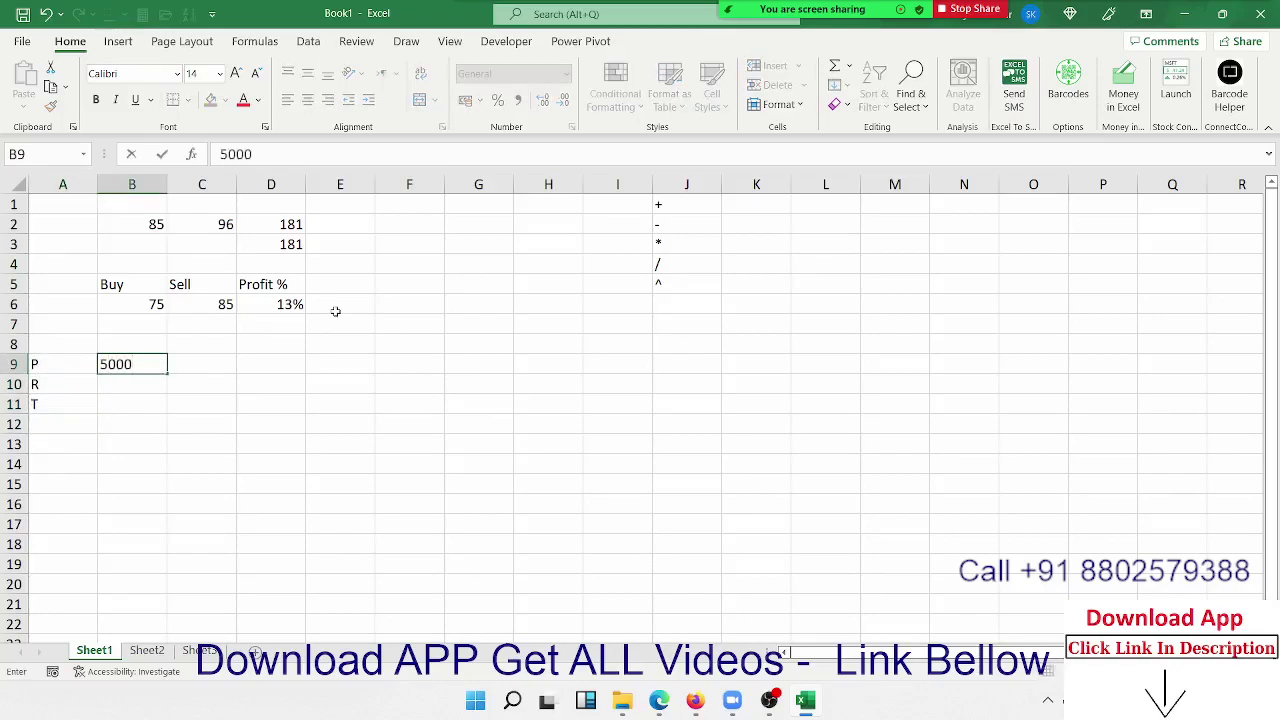
type("0")
key("Return")
type("10")
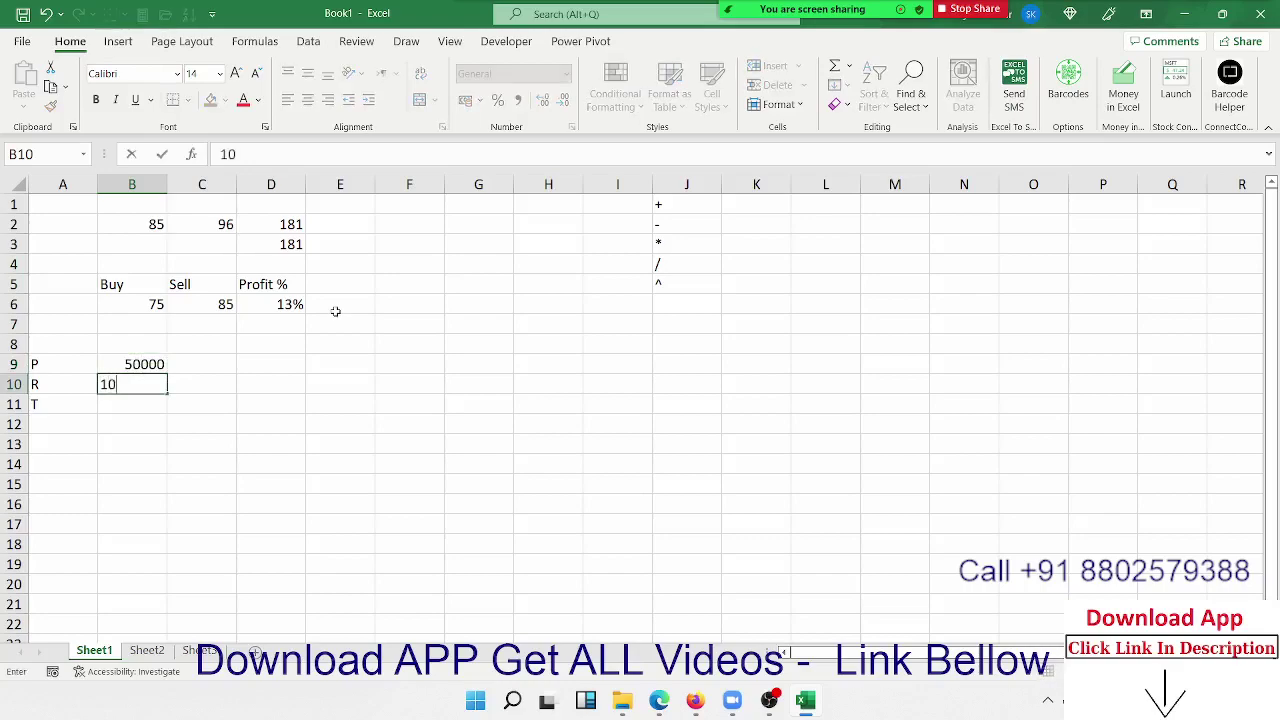
type("%")
key("Return")
type("3")
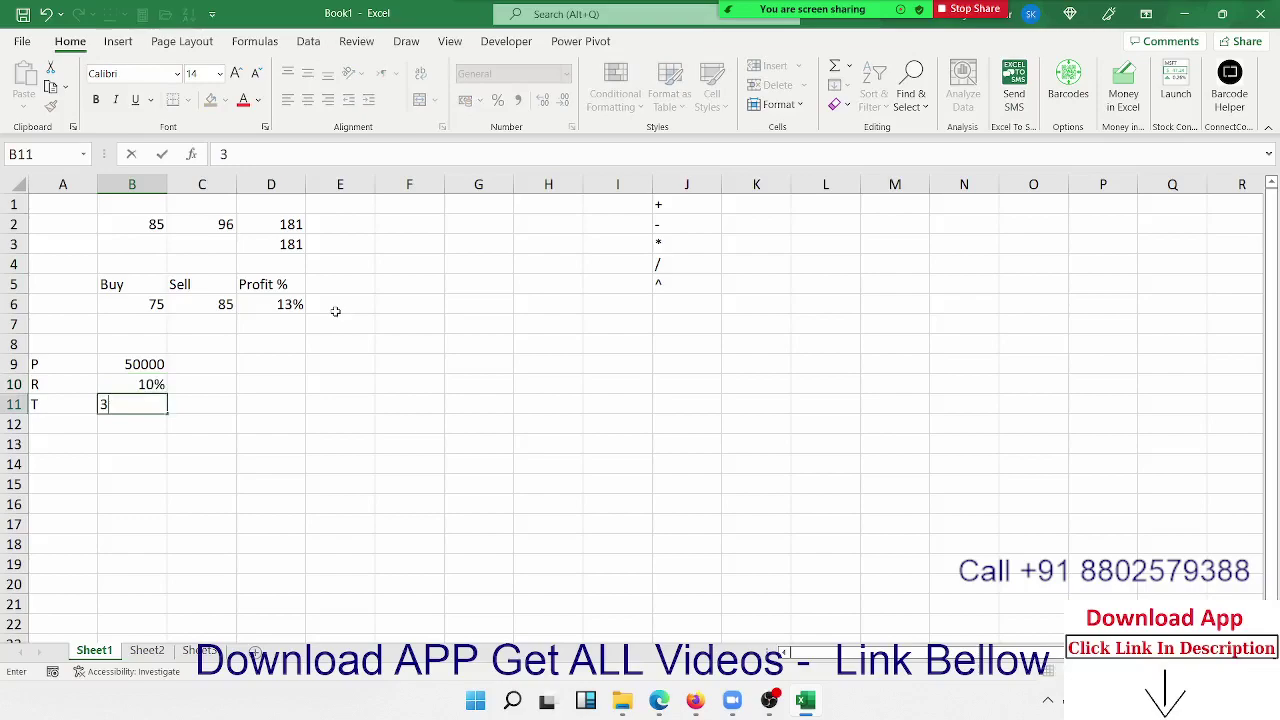
key("Return")
key("Return")
Step: Label B13 Amt, then start and cancel an FV formula in C13
type("Amt")
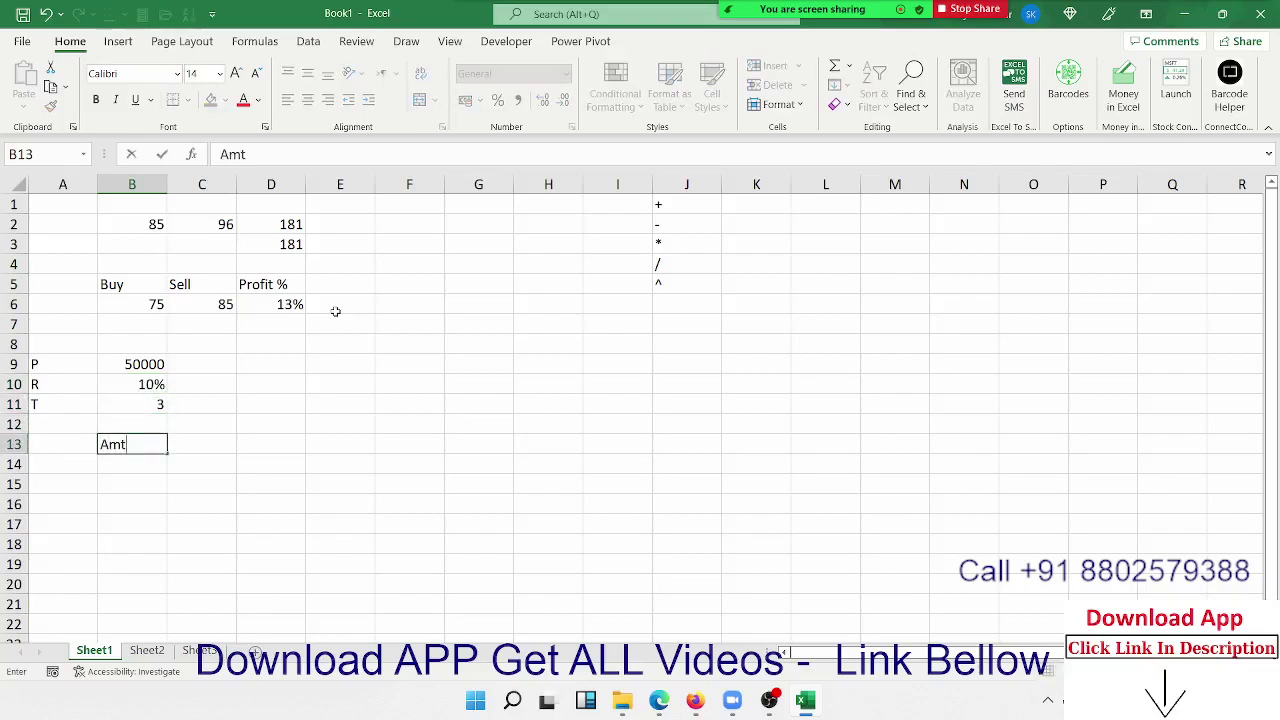
key("Tab")
type("=")
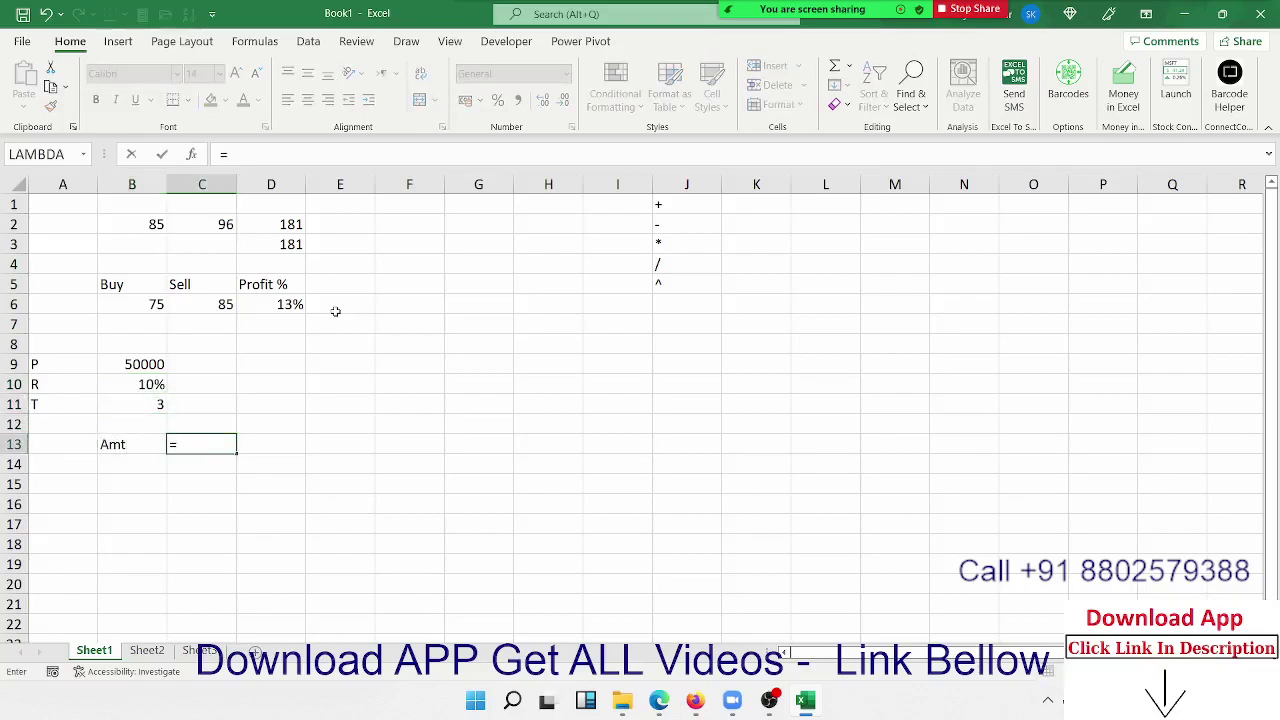
type("fv")
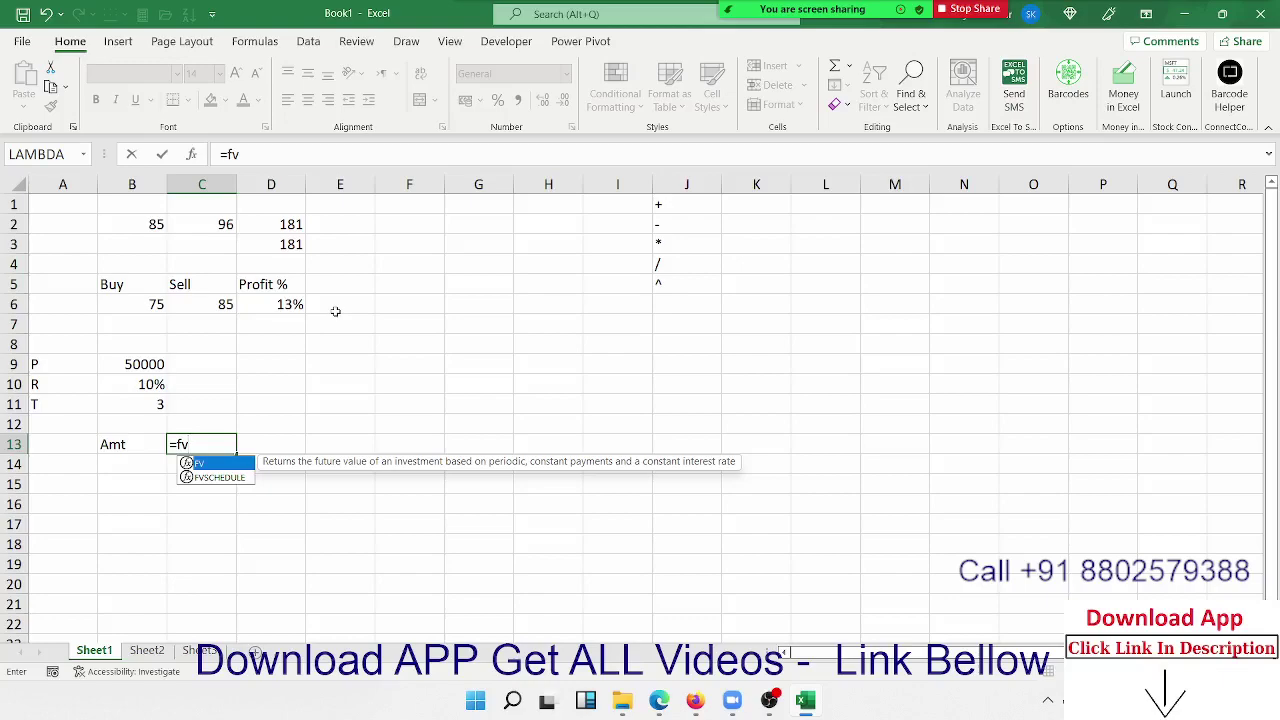
key("Escape")
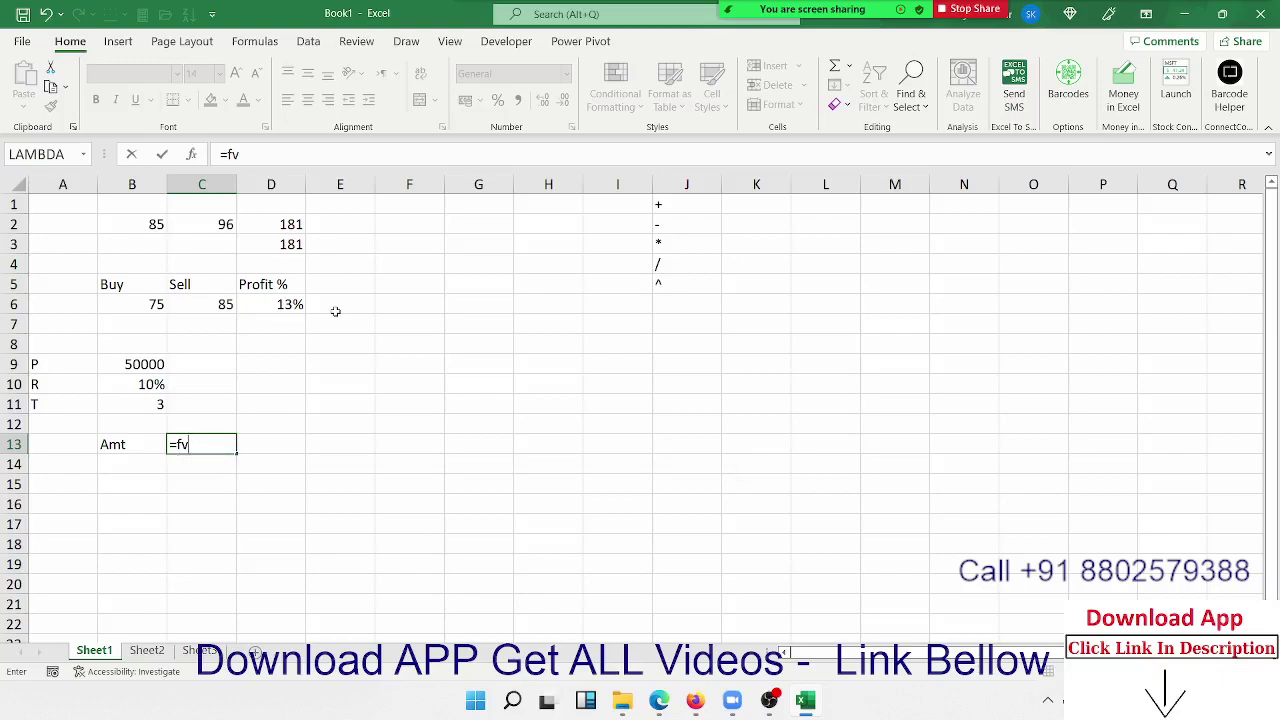
key("Escape")
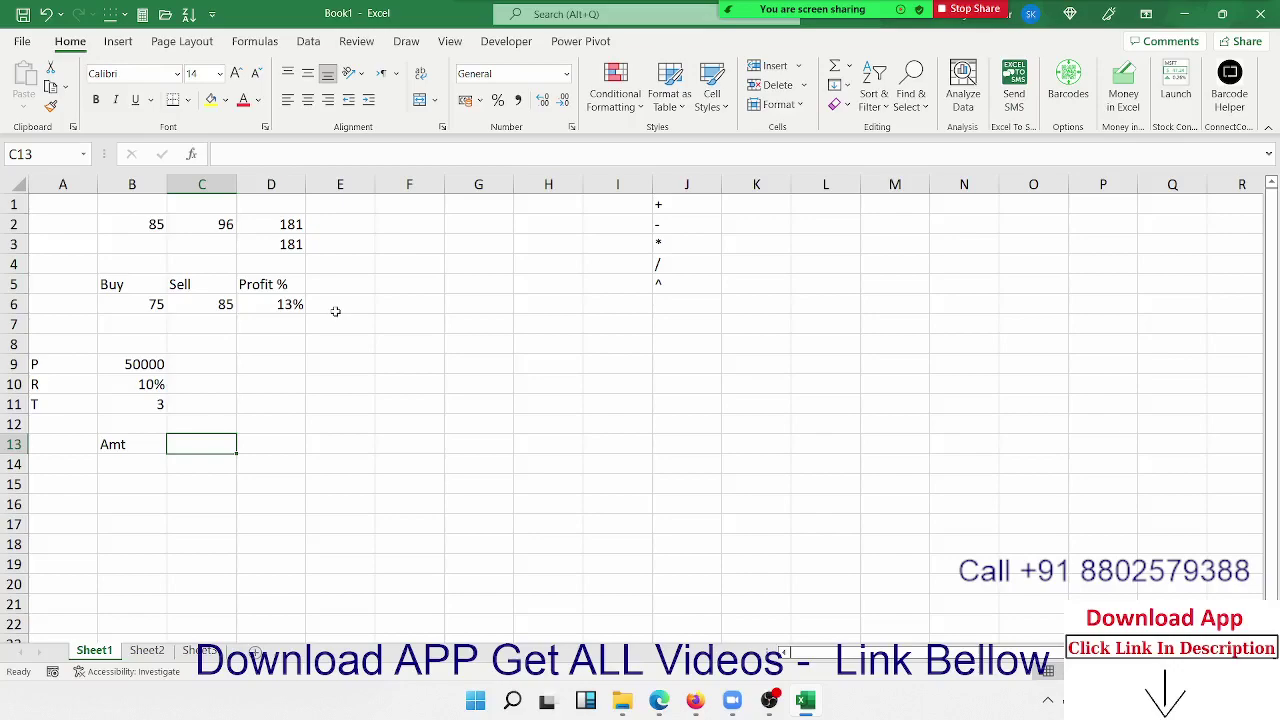
Step: Hand-draw A = P × (1 + r/n) over the sheet
mouse_move(903, 30)
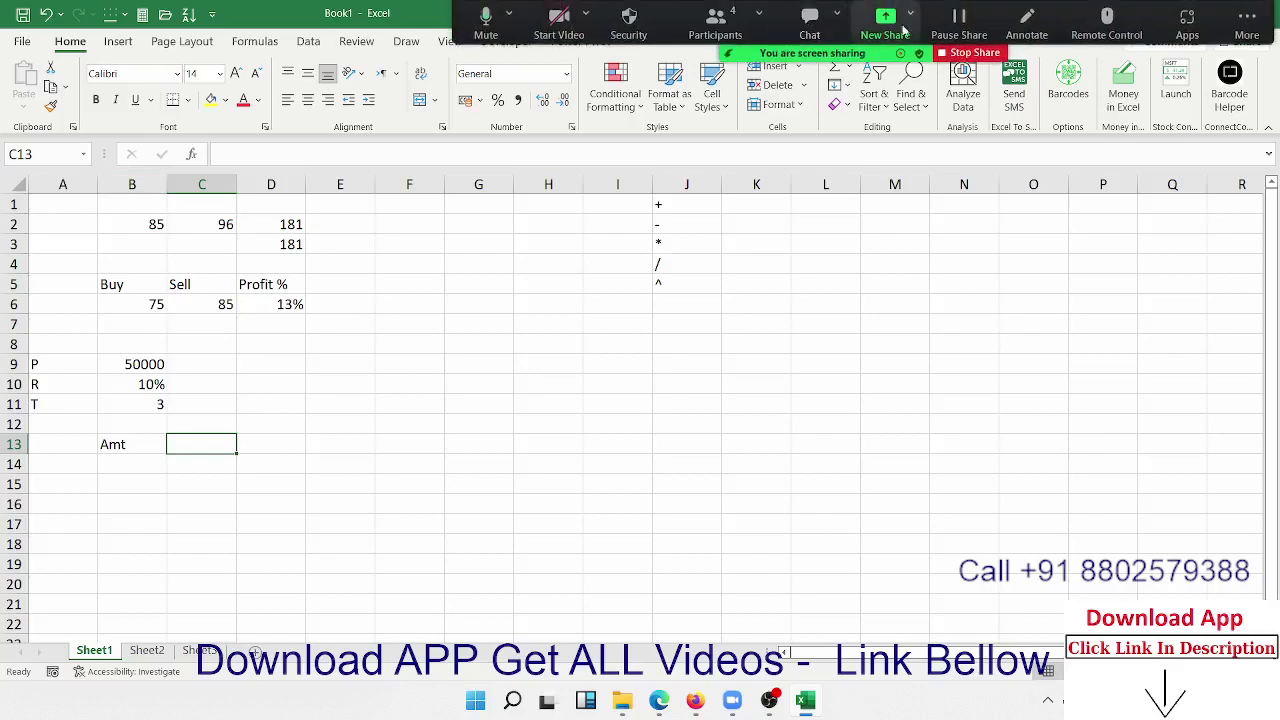
left_click(1027, 20)
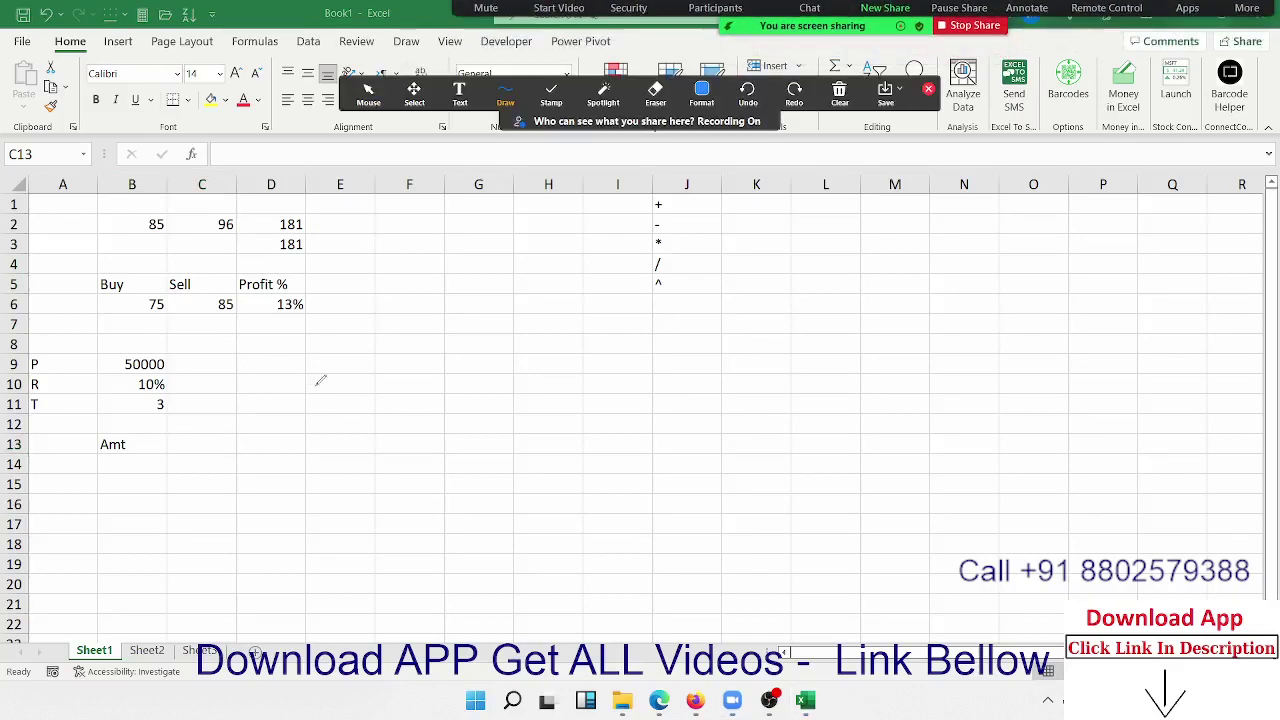
mouse_move(346, 435)
left_mouse_down()
mouse_move(381, 432)
mouse_move(403, 404)
mouse_move(463, 388)
mouse_move(478, 408)
left_mouse_up()
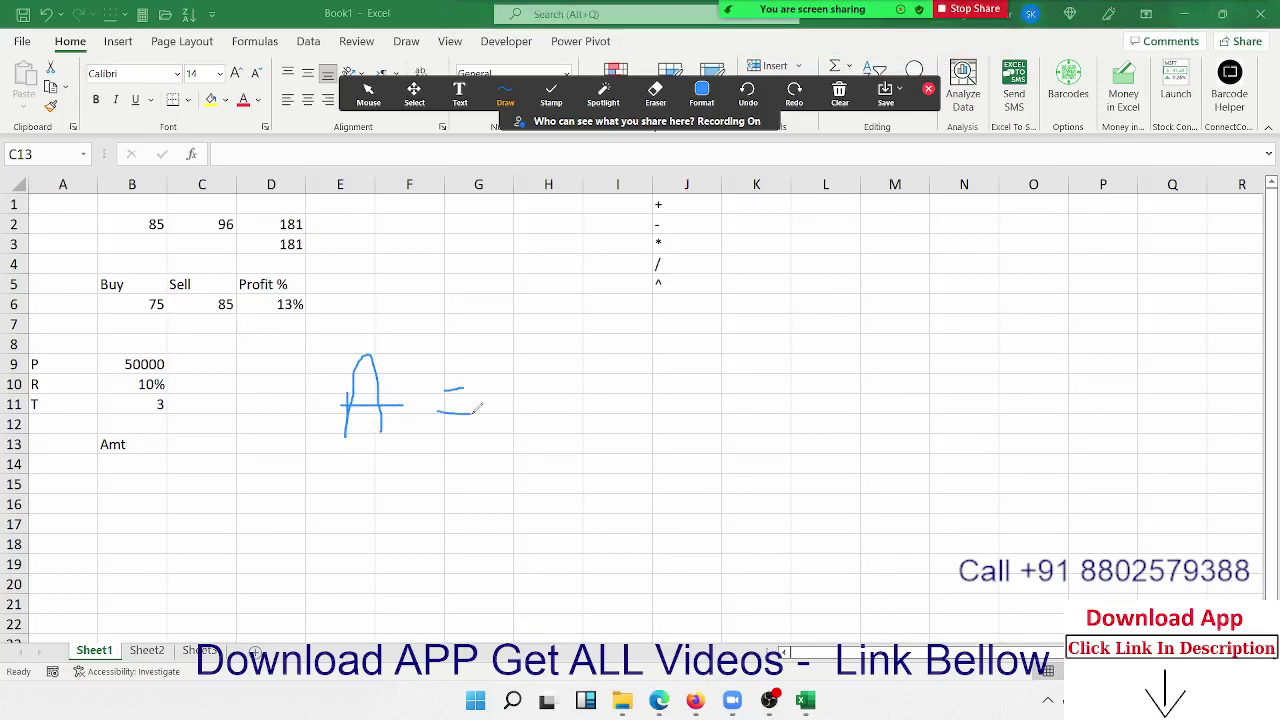
mouse_move(537, 342)
left_mouse_down()
mouse_move(537, 452)
mouse_move(562, 336)
mouse_move(522, 418)
left_mouse_up()
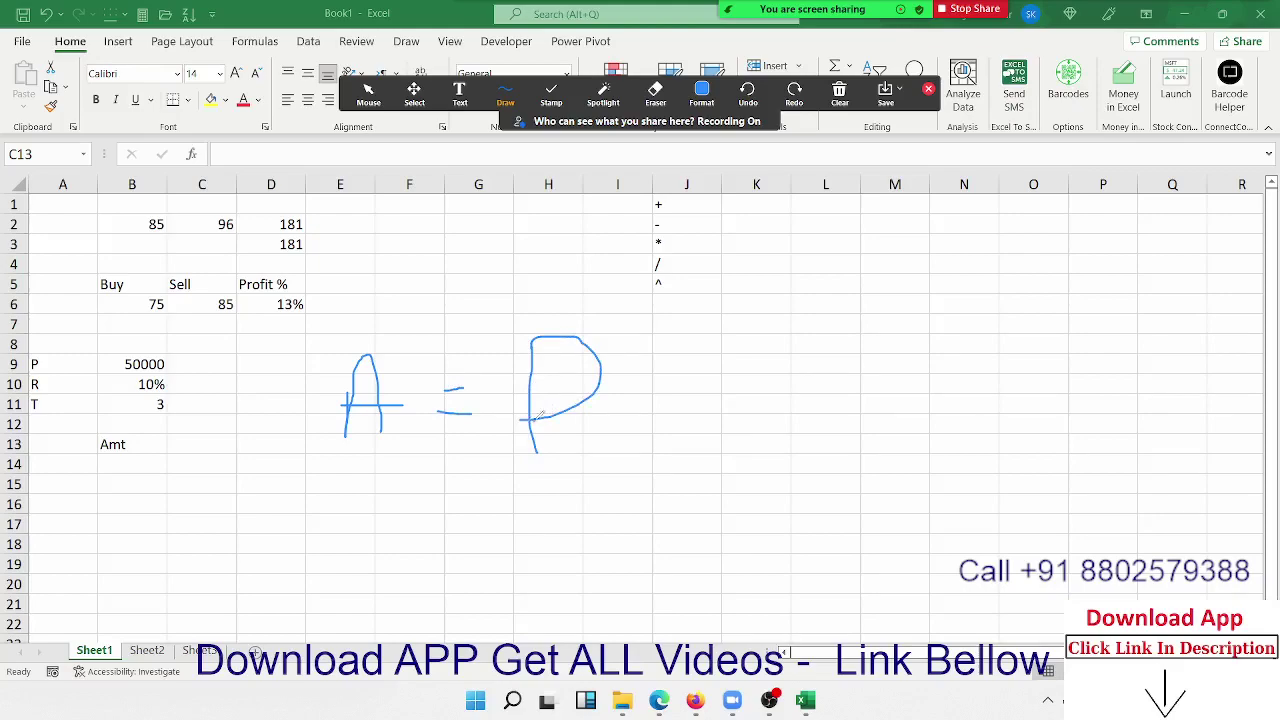
left_click_drag(633, 342, 690, 418)
left_click_drag(681, 343, 644, 408)
left_click_drag(716, 310, 803, 461)
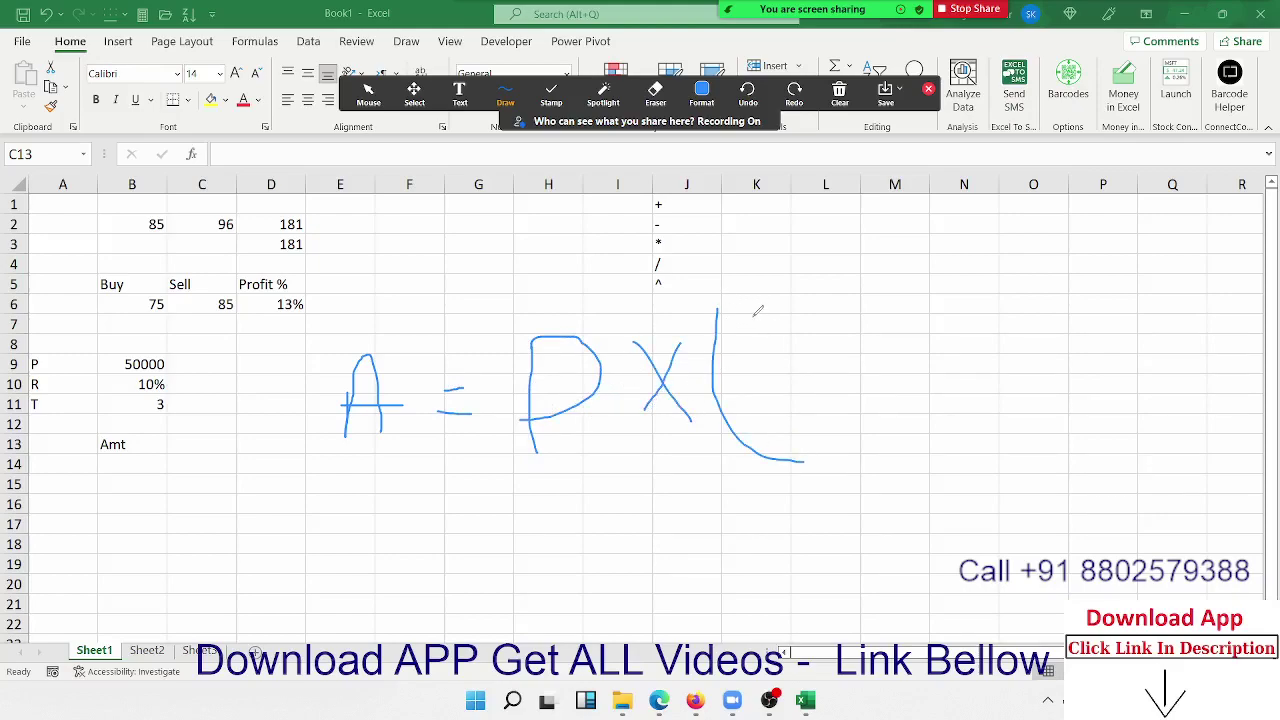
mouse_move(752, 316)
left_mouse_down()
mouse_move(752, 378)
mouse_move(808, 340)
mouse_move(794, 366)
left_mouse_up()
mouse_move(829, 294)
left_mouse_down()
mouse_move(866, 290)
mouse_move(828, 390)
mouse_move(850, 403)
mouse_move(871, 389)
left_mouse_up()
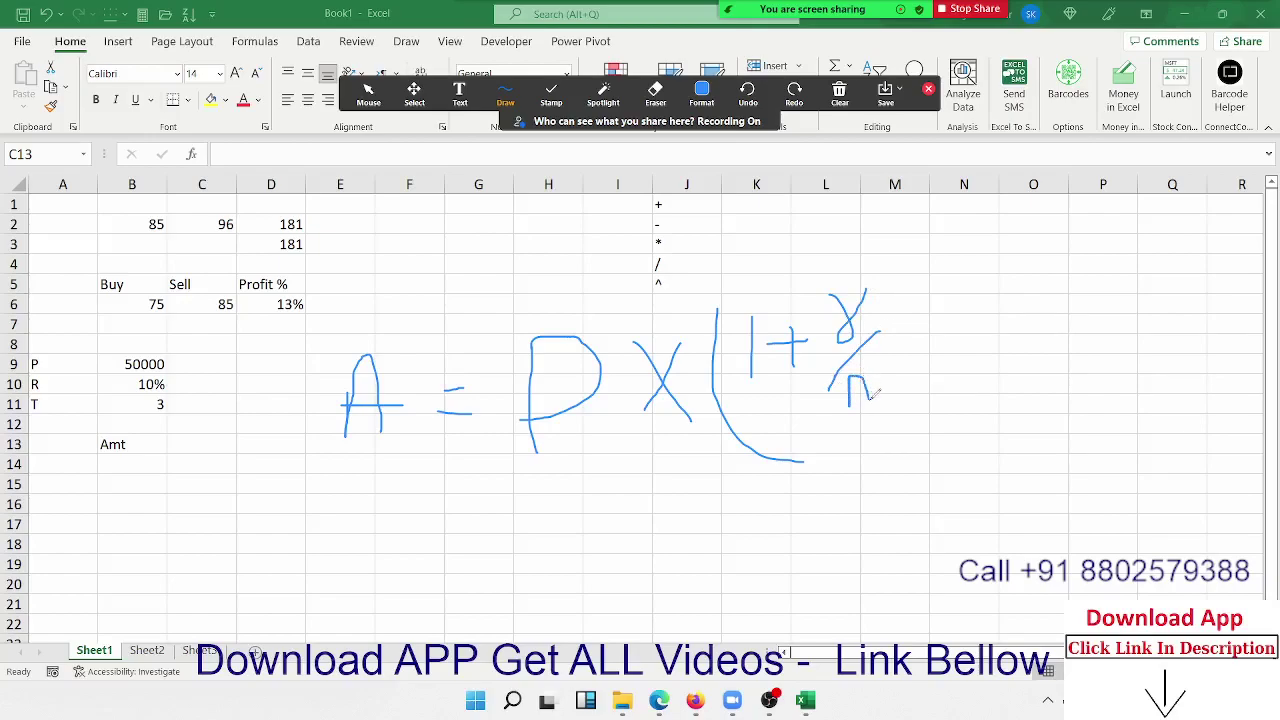
left_click_drag(873, 399, 873, 356)
left_click_drag(861, 267, 897, 467)
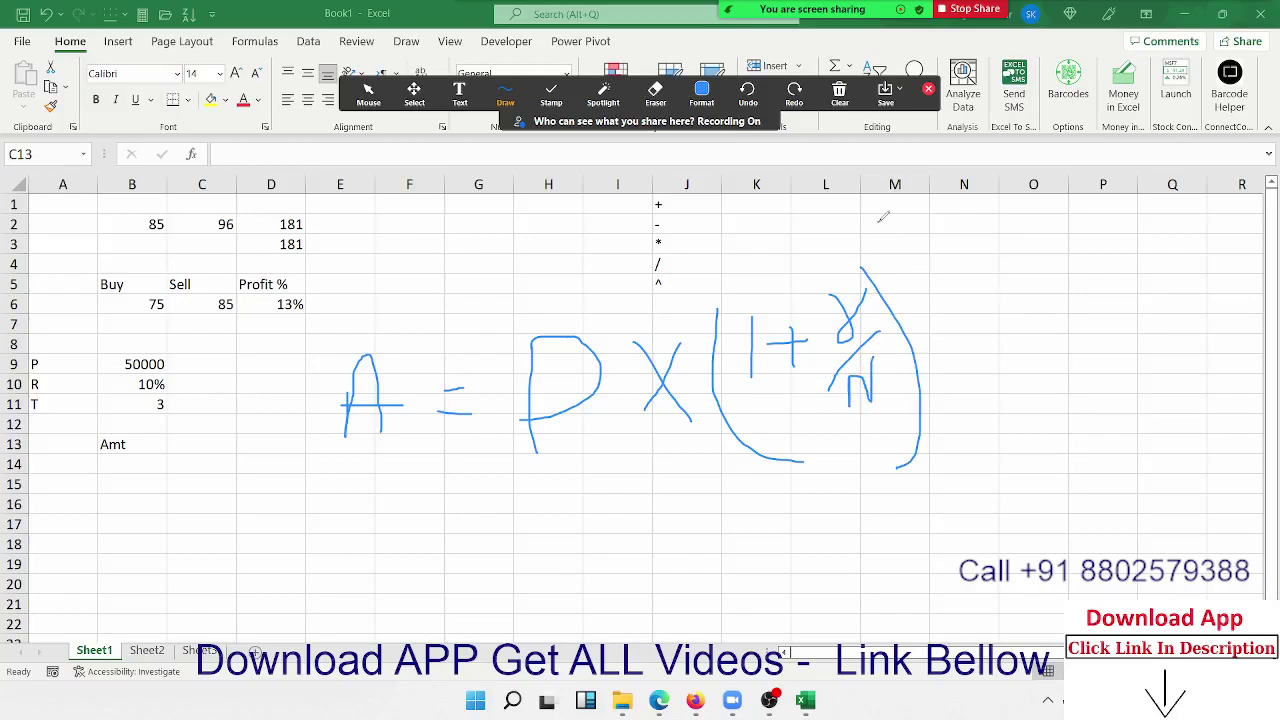
Step: Add the exponent (1 × n) above the bracket and close the annotation tools
left_click_drag(877, 222, 955, 283)
left_click_drag(906, 224, 907, 257)
mouse_move(888, 239)
left_mouse_down()
mouse_move(922, 196)
mouse_move(968, 238)
mouse_move(952, 258)
left_mouse_up()
mouse_move(978, 208)
left_mouse_down()
mouse_move(980, 230)
mouse_move(988, 202)
mouse_move(1007, 242)
left_mouse_up()
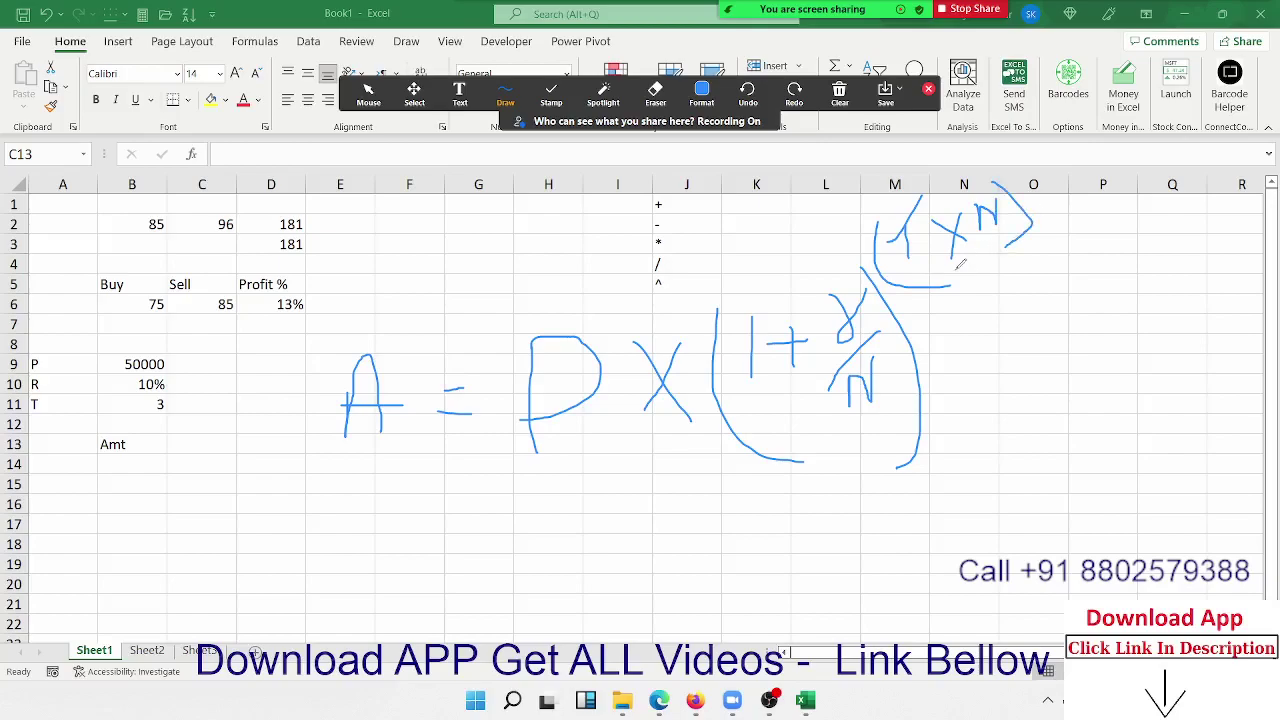
left_click(928, 91)
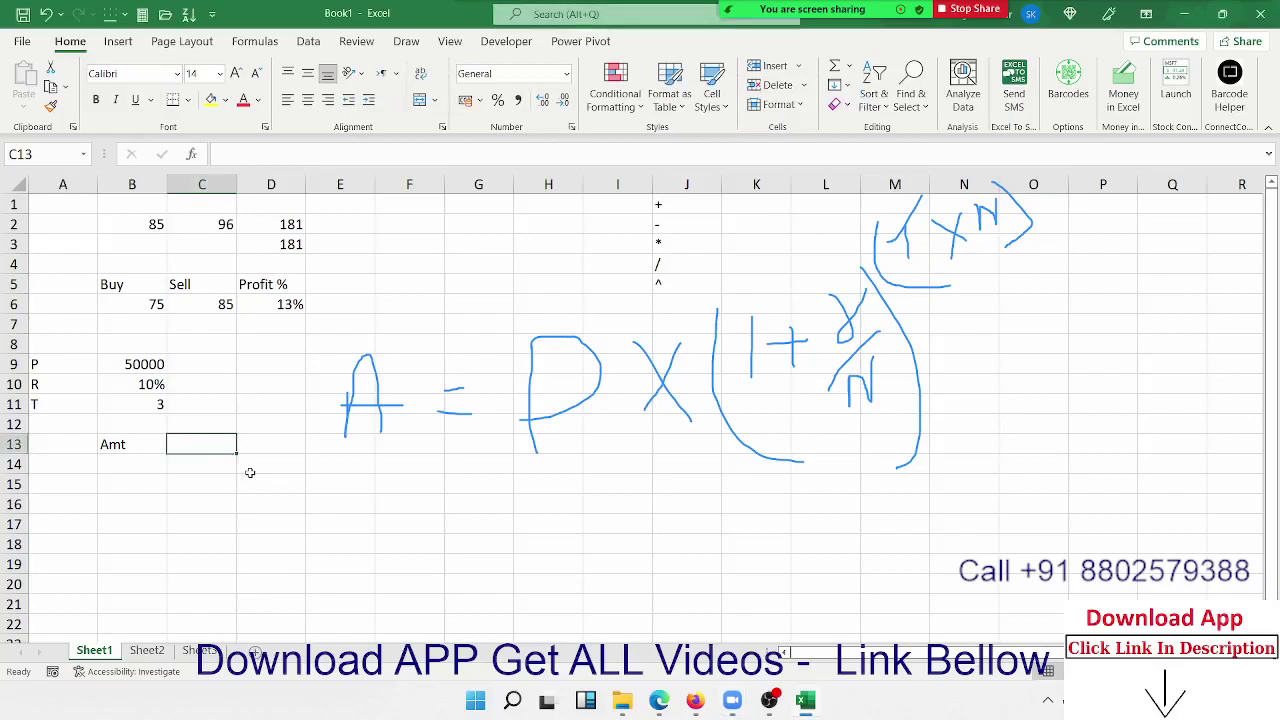
Step: Enter the monthly rate factor =1+(B10/12) in C13
double_click(292, 304)
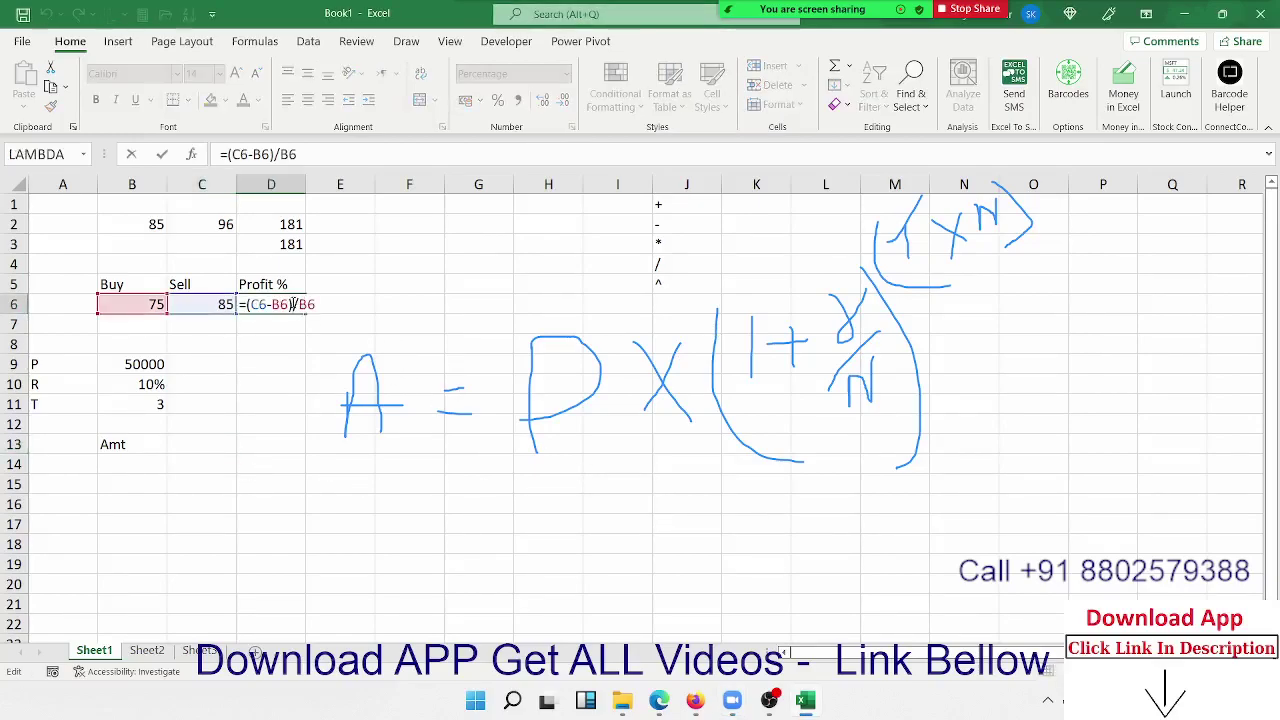
key("Return")
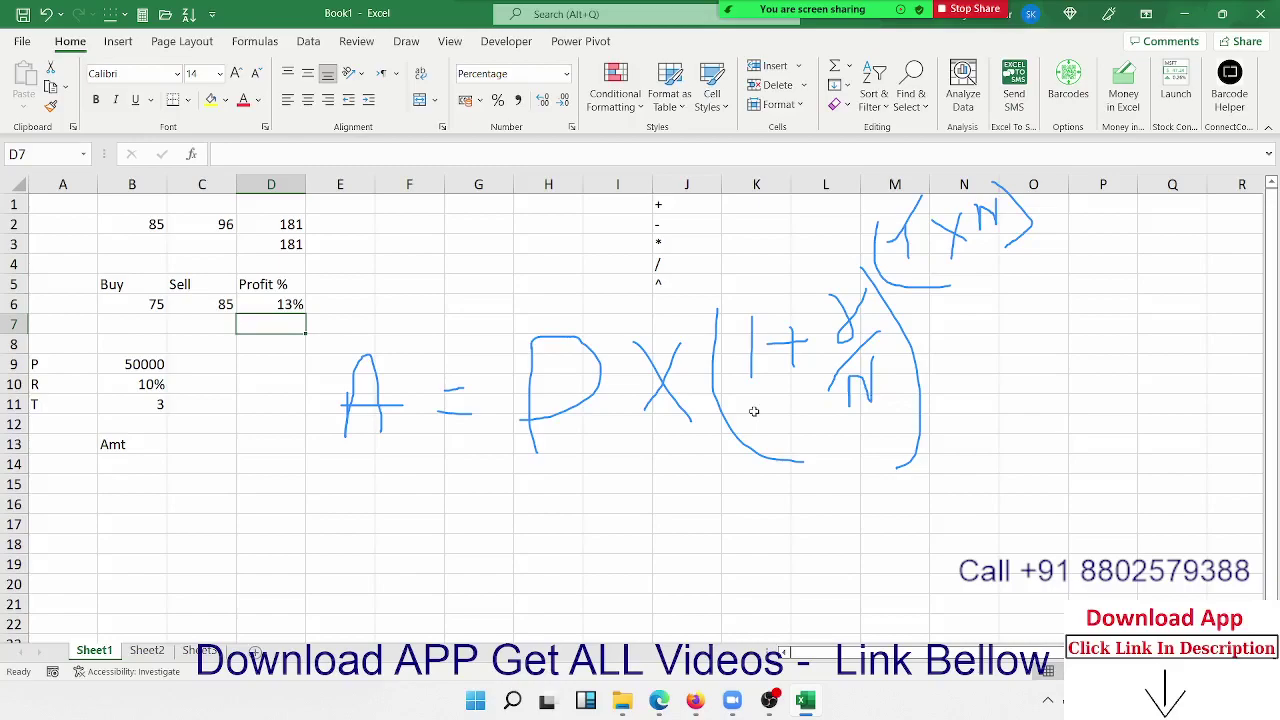
left_click(200, 447)
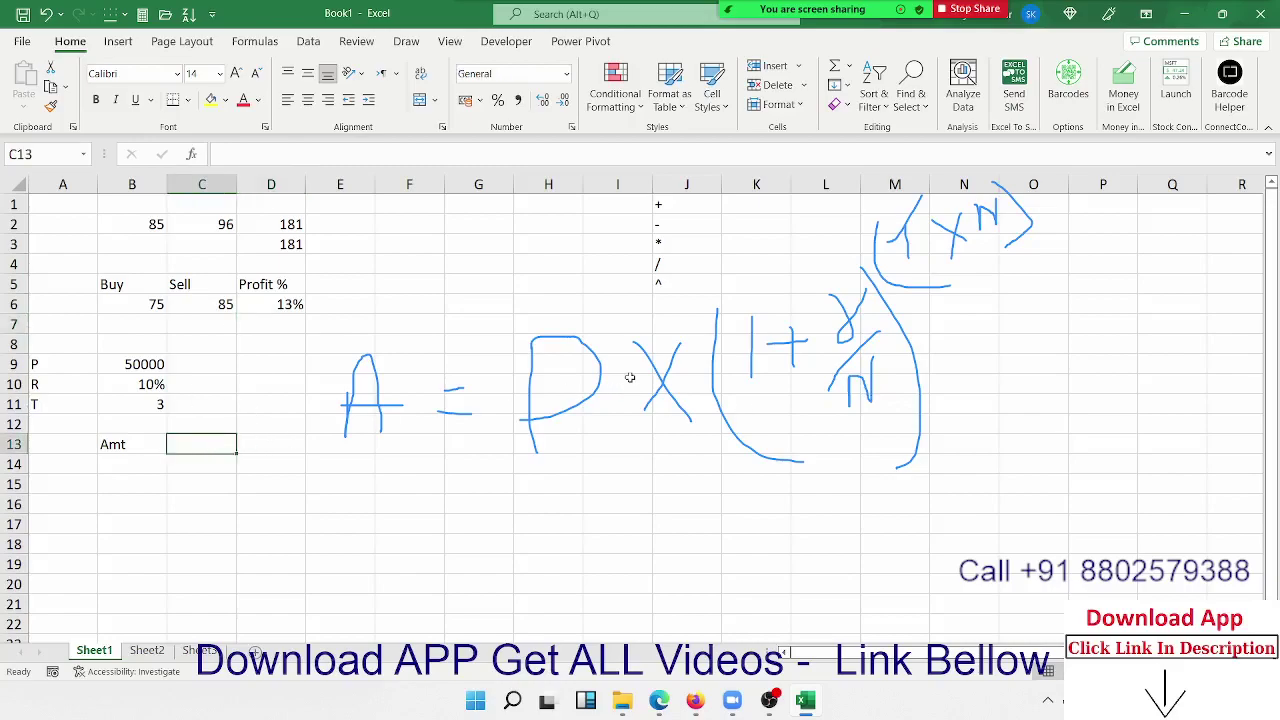
type("=")
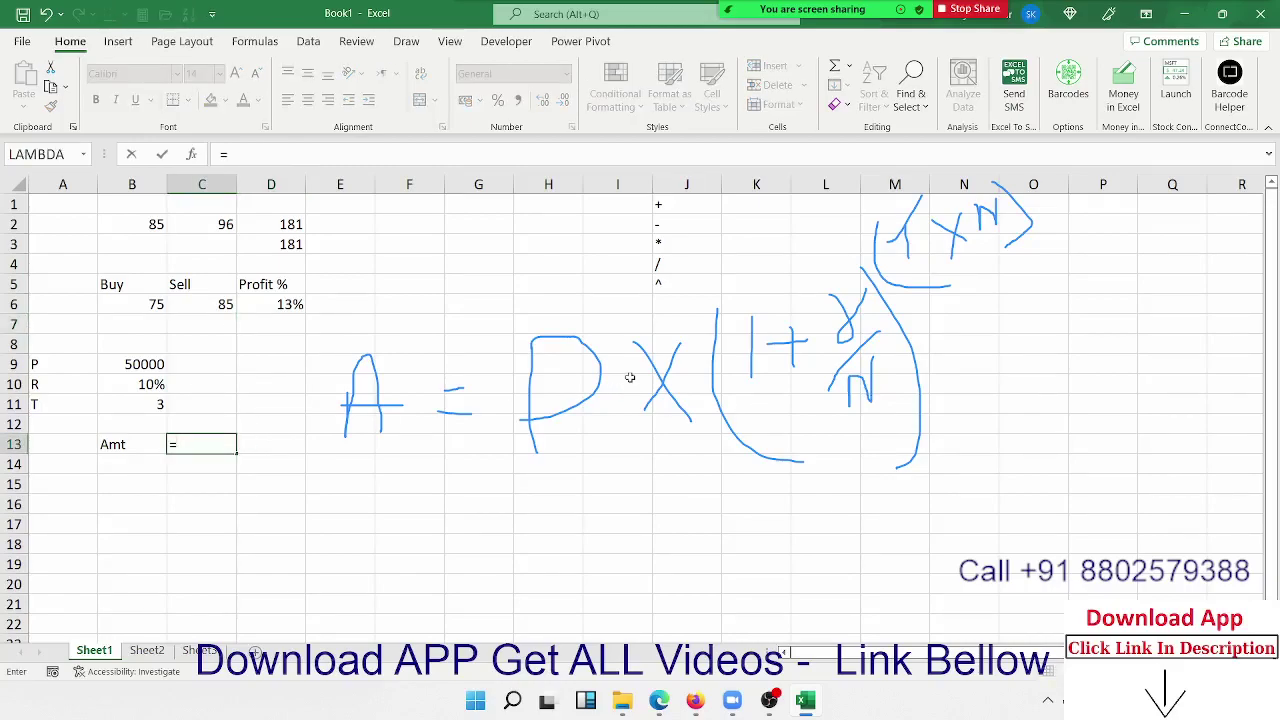
type("1+")
type("(")
left_click(140, 380)
type("/12")
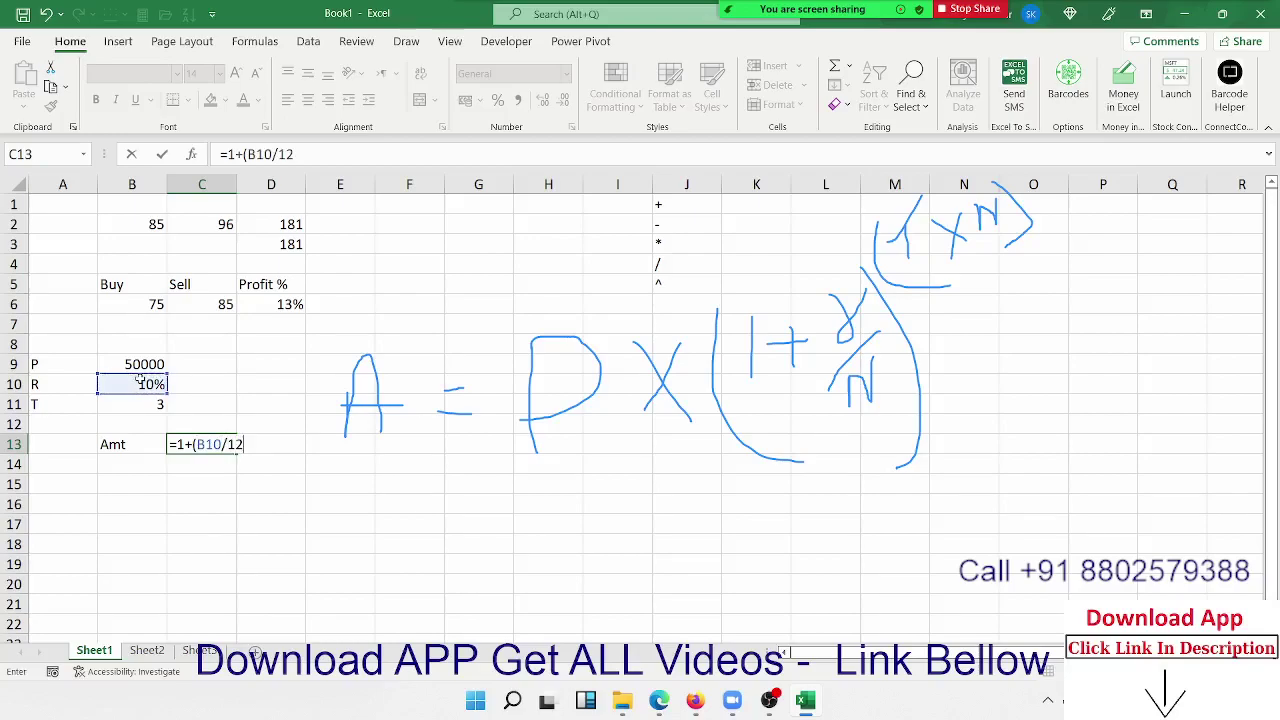
type(")")
key("Return")
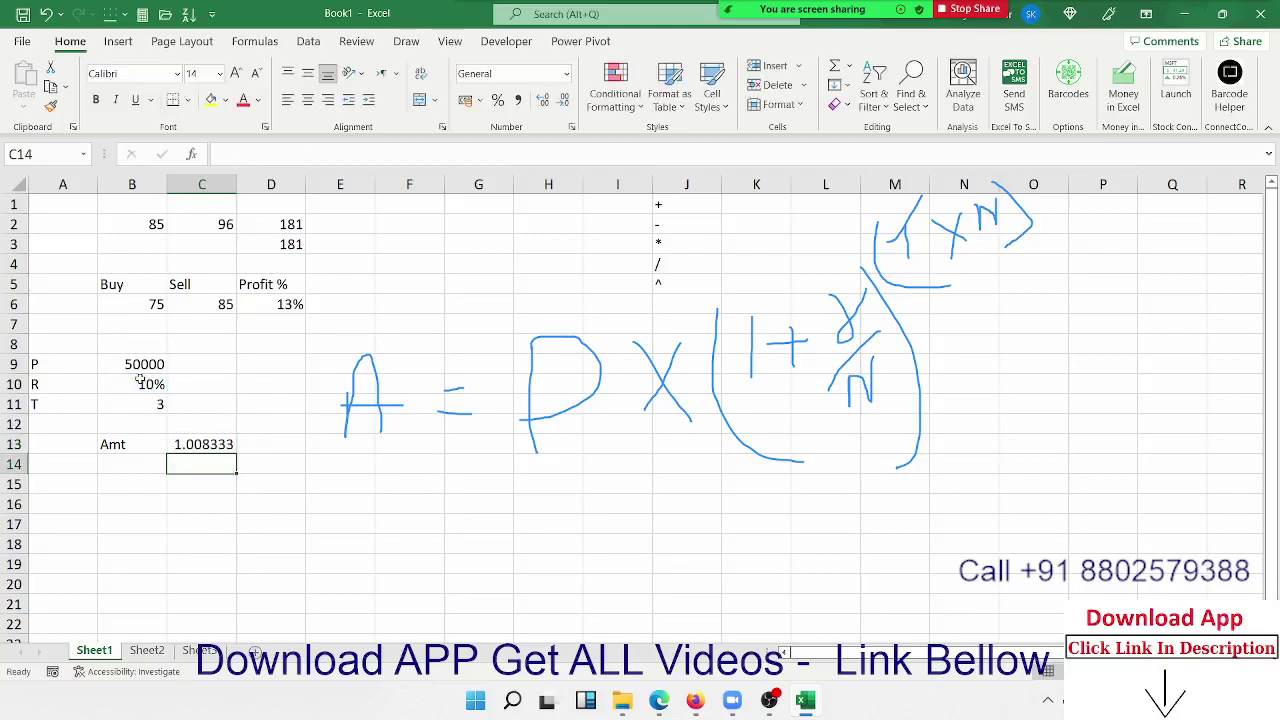
Step: Enter =B11*12 in D13, giving 36 months
key("Up")
key("Right")
type("=")
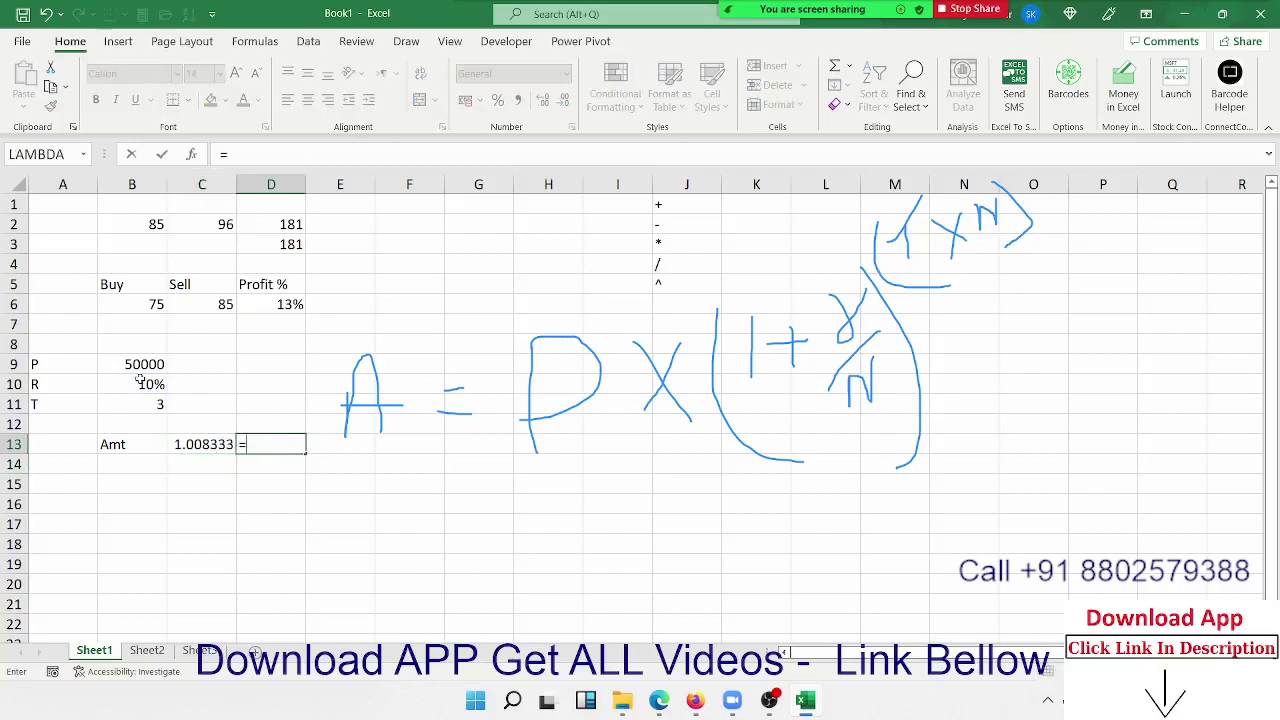
left_click(143, 406)
type("*")
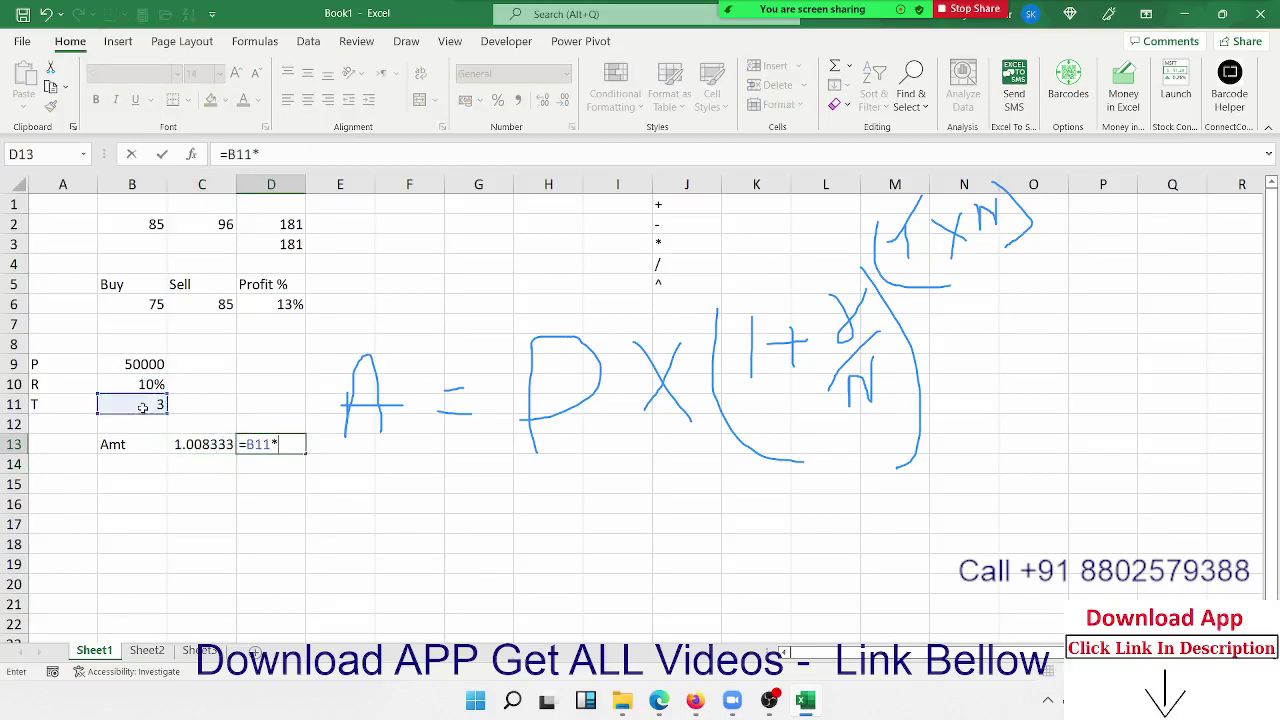
type("12")
key("Return")
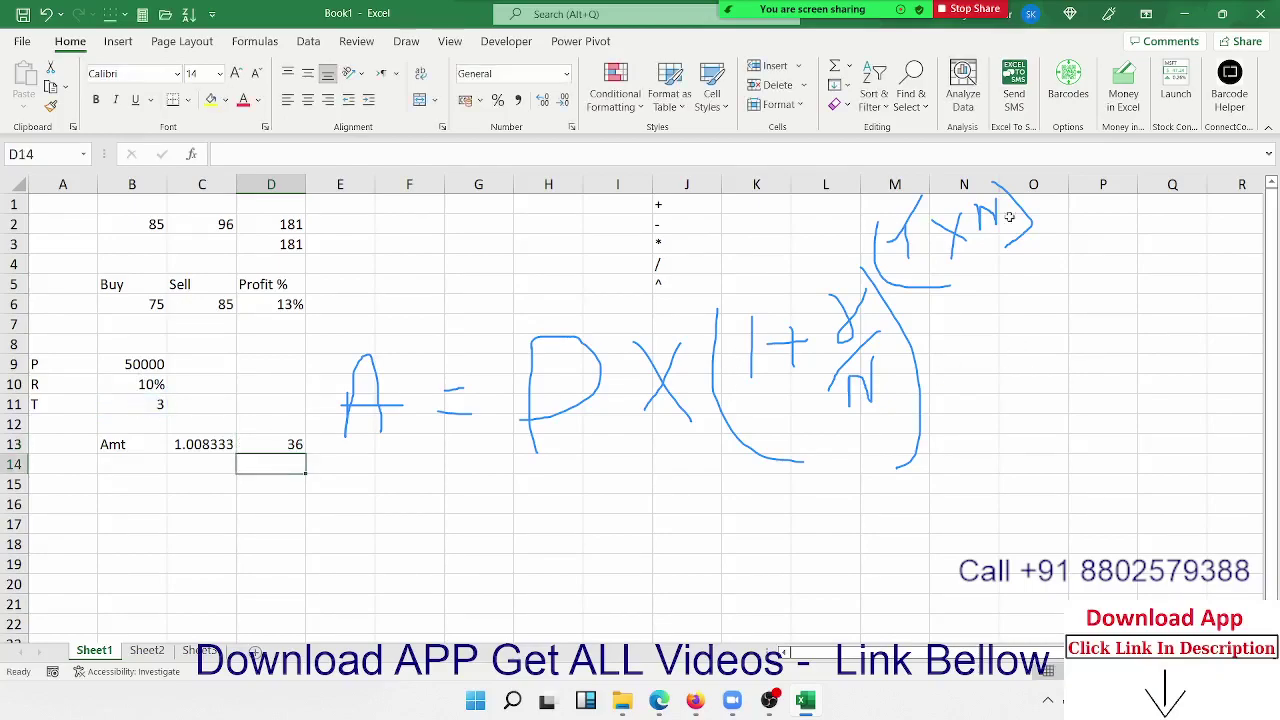
Step: Enter the growth factor =C13^D13 in E13, giving 1.348182
key("Up")
key("Right")
type("=")
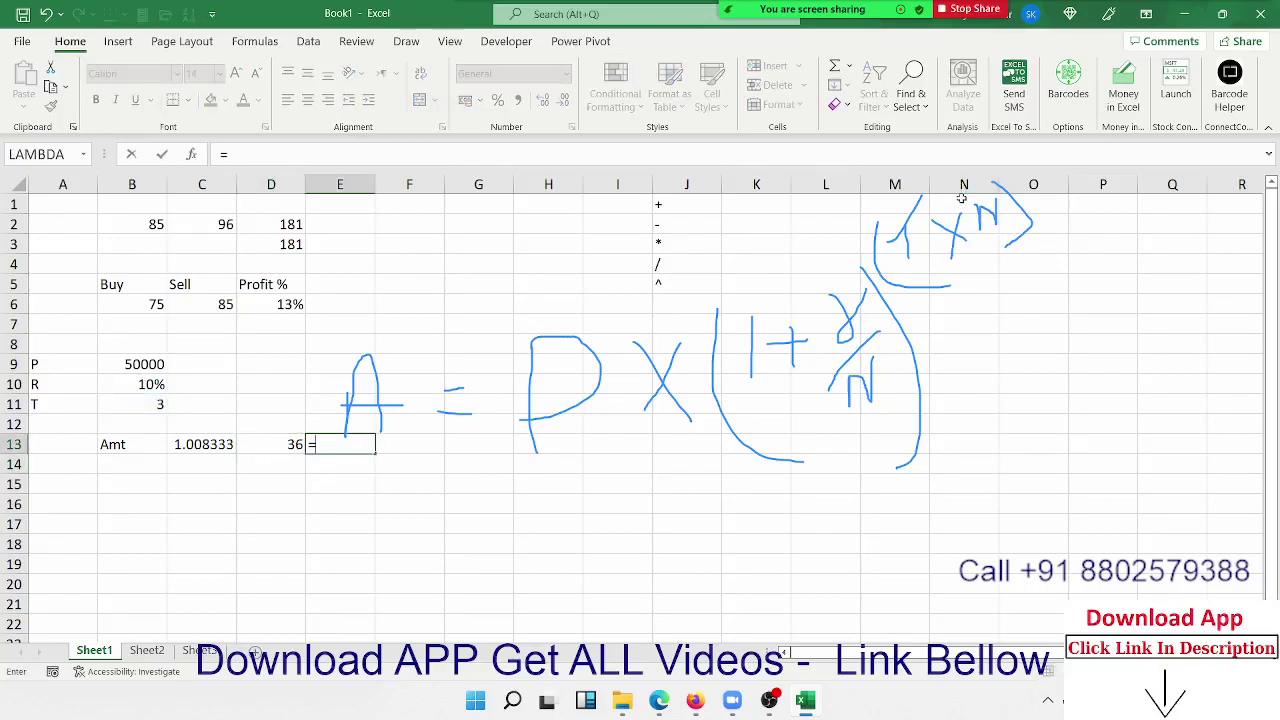
key("Left")
key("Left")
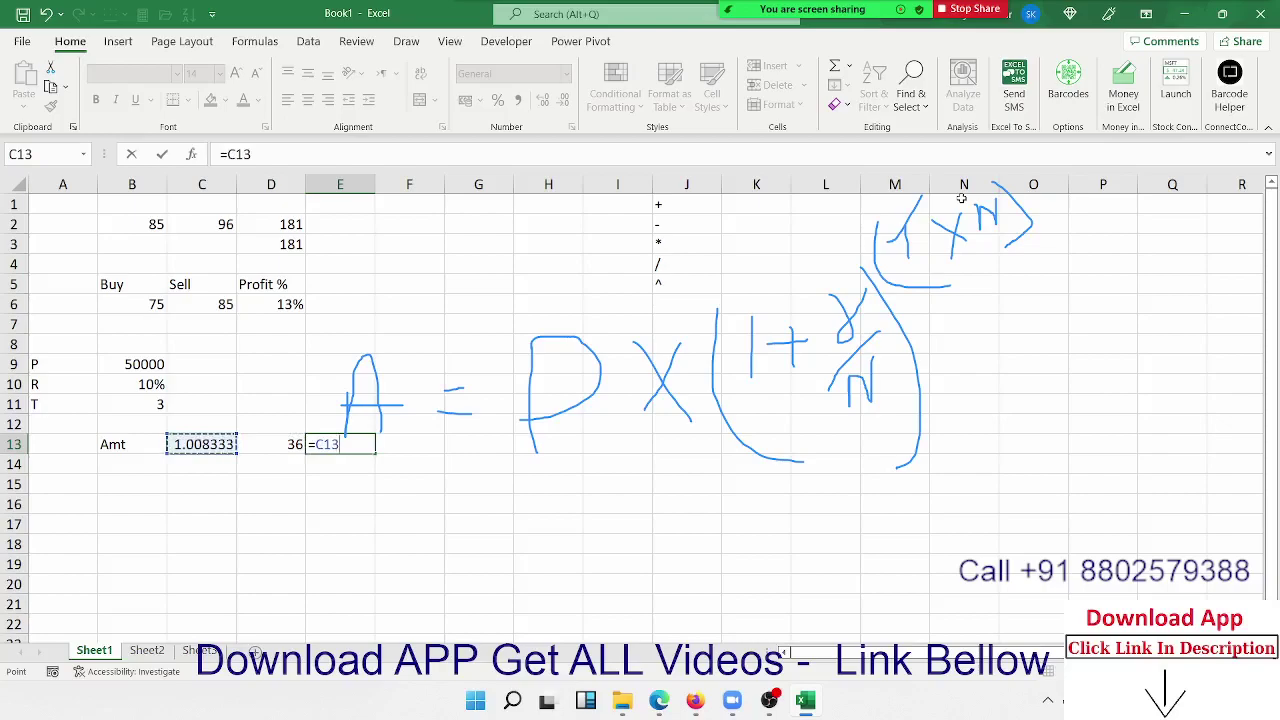
type("^")
key("Left")
key("Return")
Step: Enter the final amount =B9*E13 in F13, giving 67409.09
key("Up")
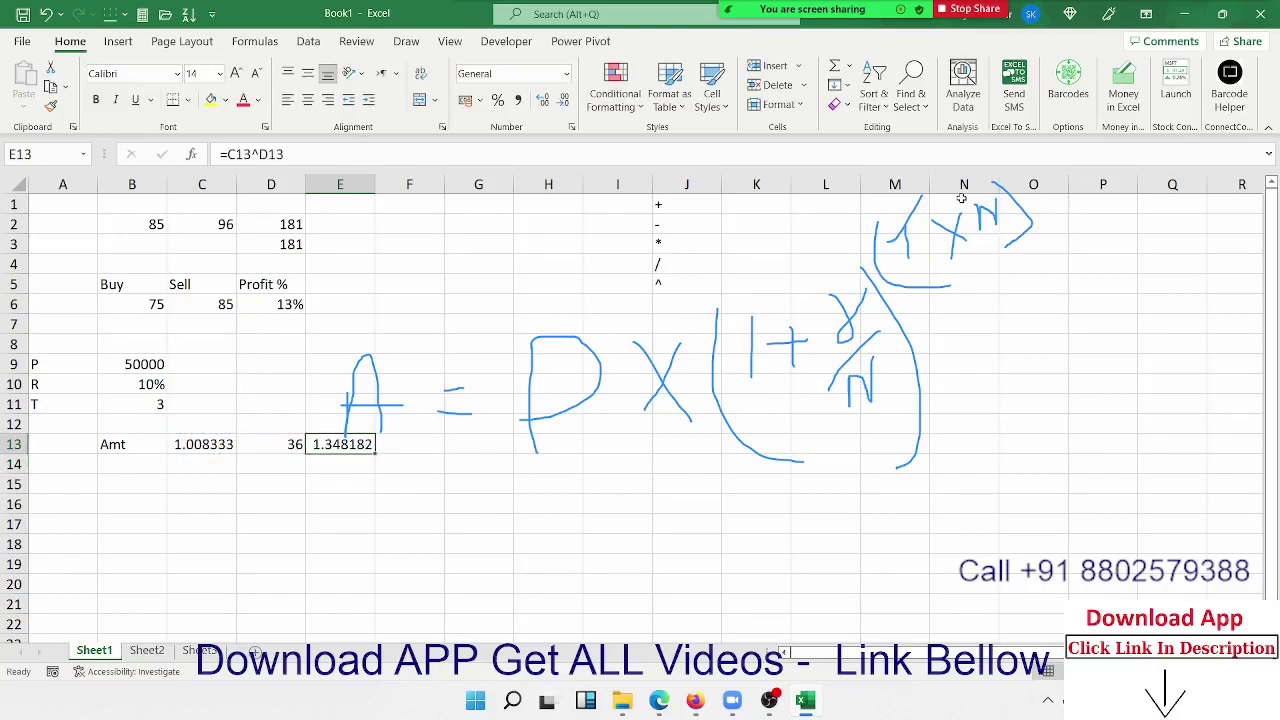
key("Right")
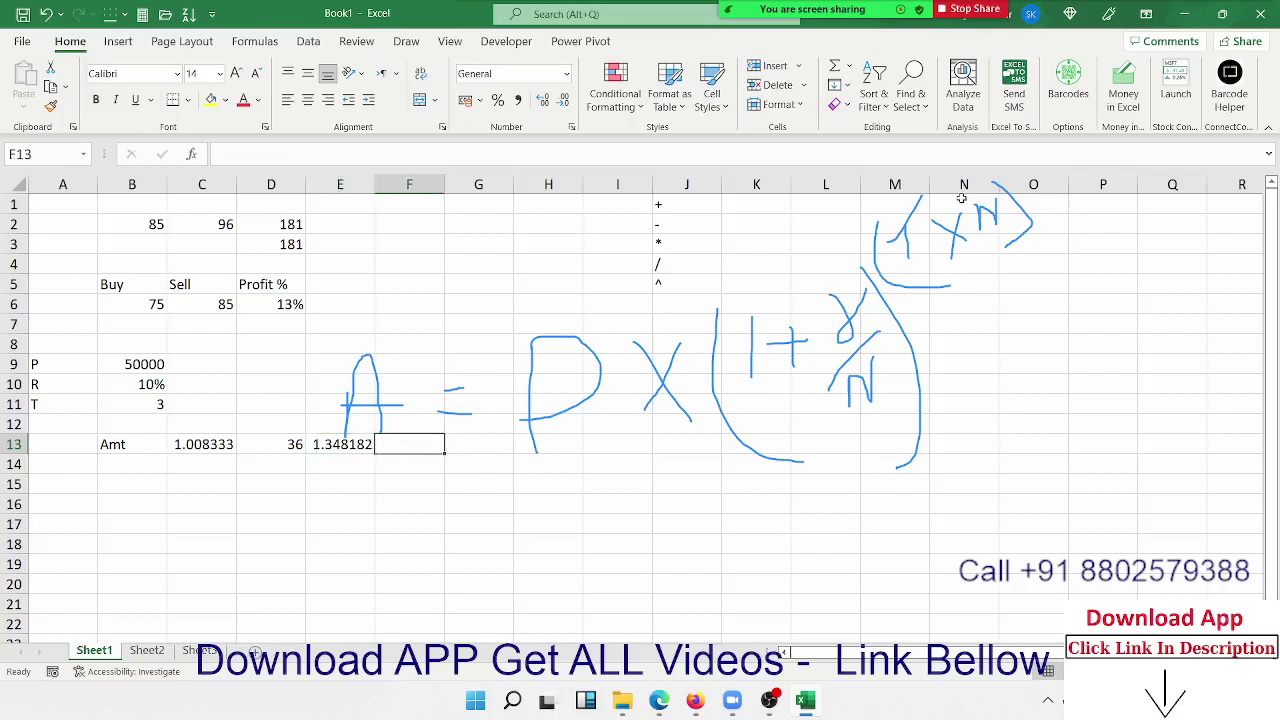
type("=")
key("Left")
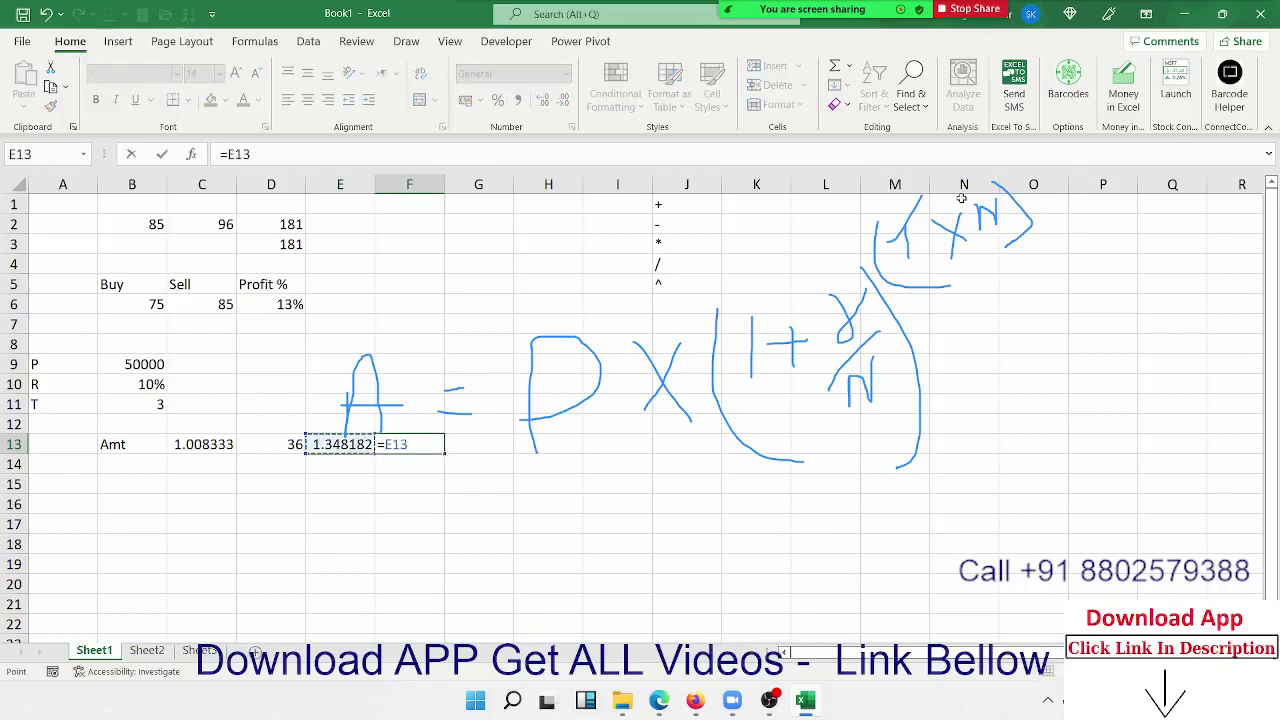
key("Left")
key("Left")
key("Left")
key("Up")
key("Up")
key("Up")
key("Up")
type("*")
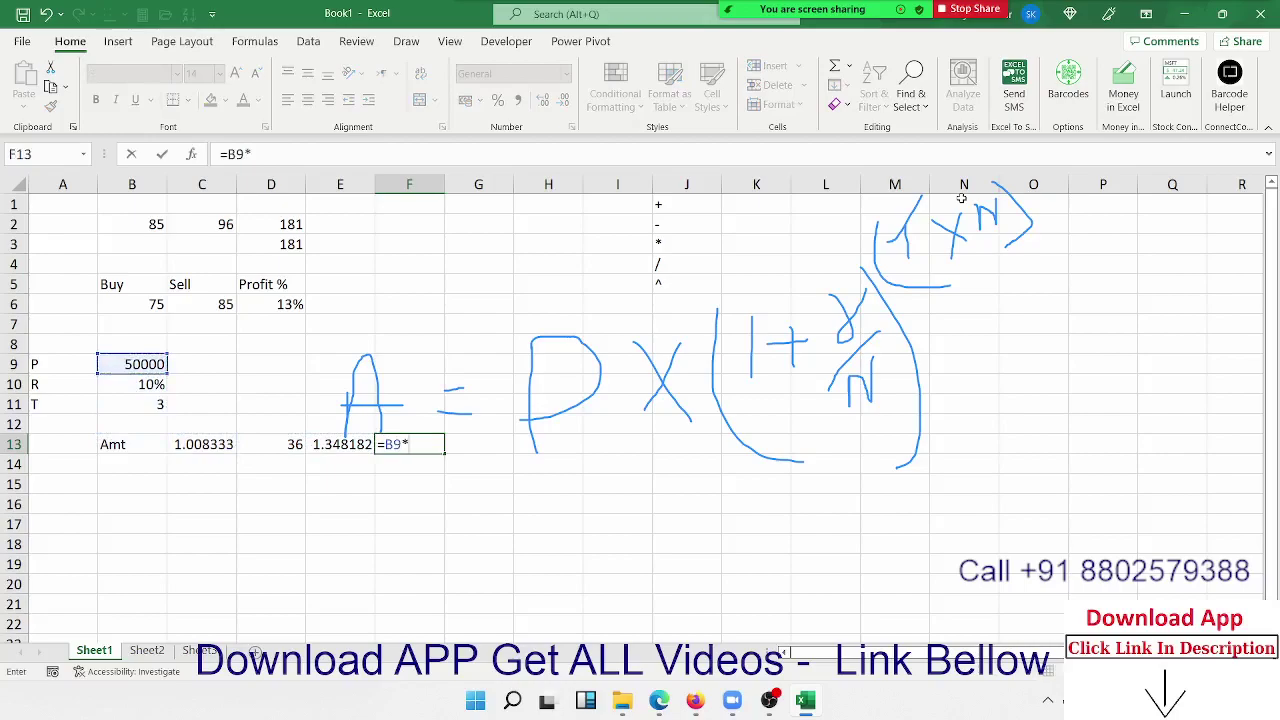
key("Left")
key("Return")
key("Up")
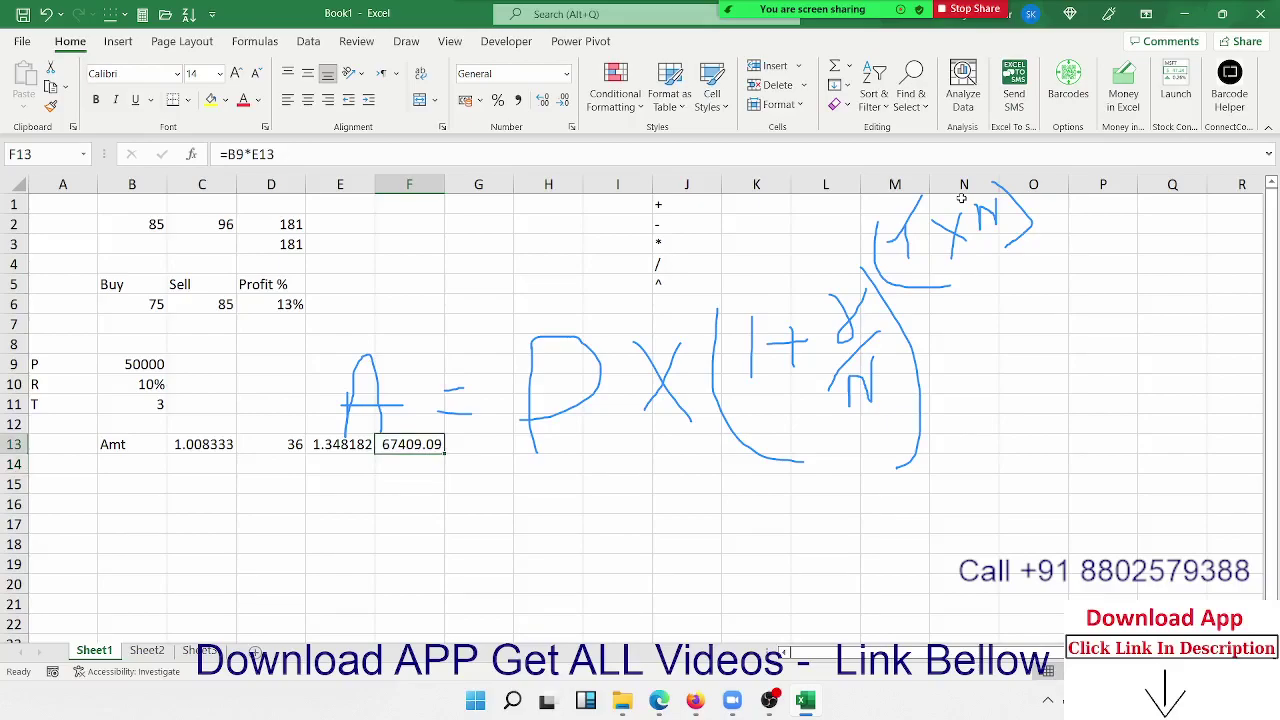
key("Left")
key("Left")
Step: Step through row 13 reviewing the C13 to F13 formulas
key("Left")
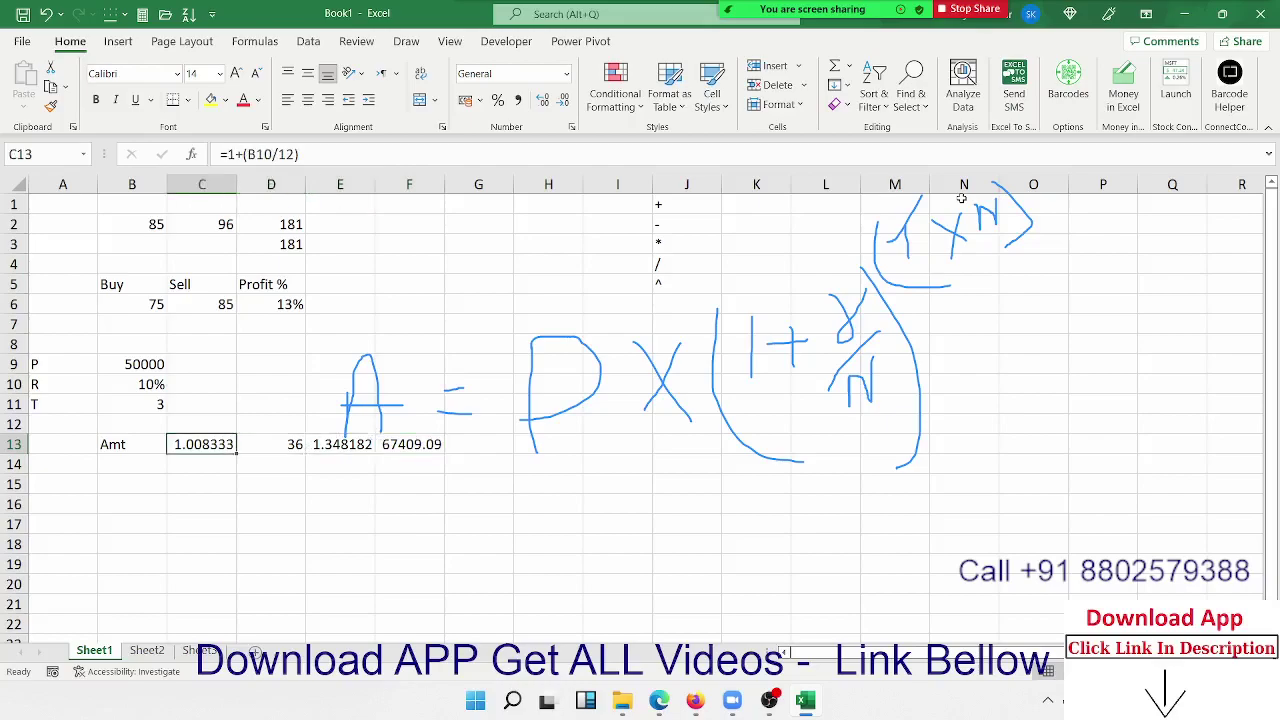
key("shift+Right")
key("shift+Right")
key("shift+Right")
key("Left")
key("Right")
key("shift+Right")
key("shift+Right")
key("shift+Right")
key("Right")
key("Right")
key("Right")
key("Right")
key("Left")
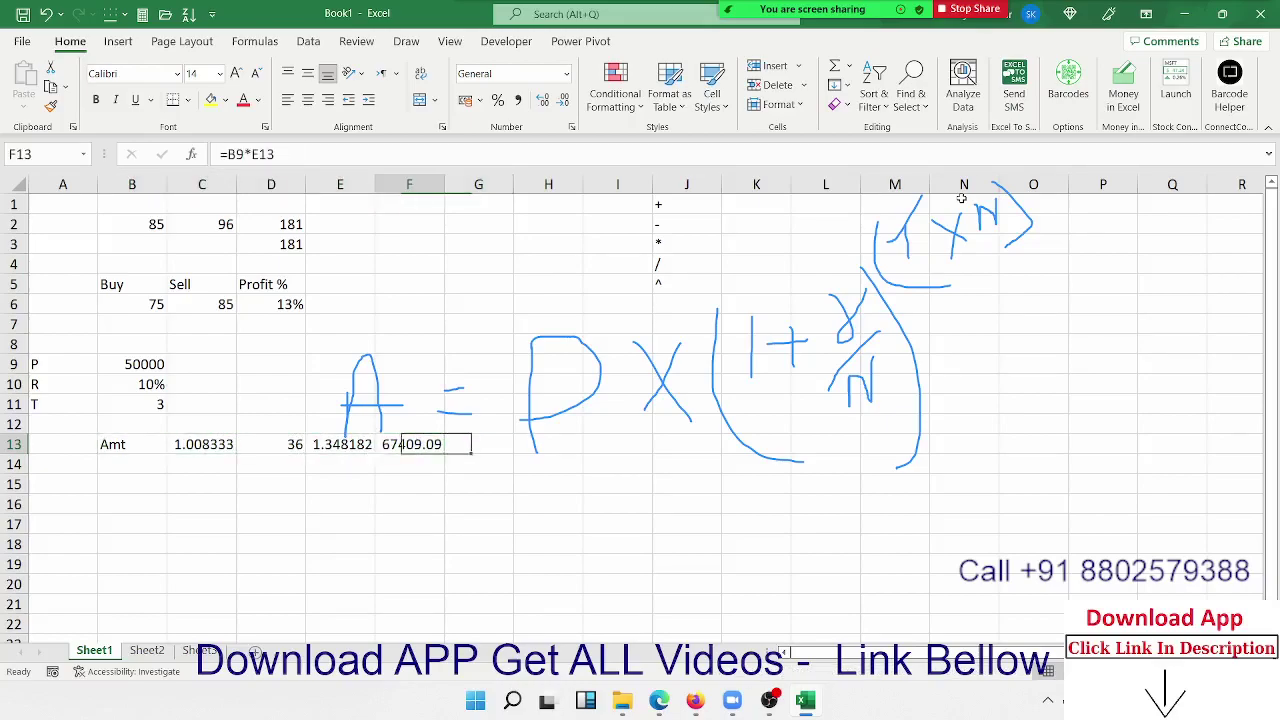
key("Left")
key("Left")
key("Left")
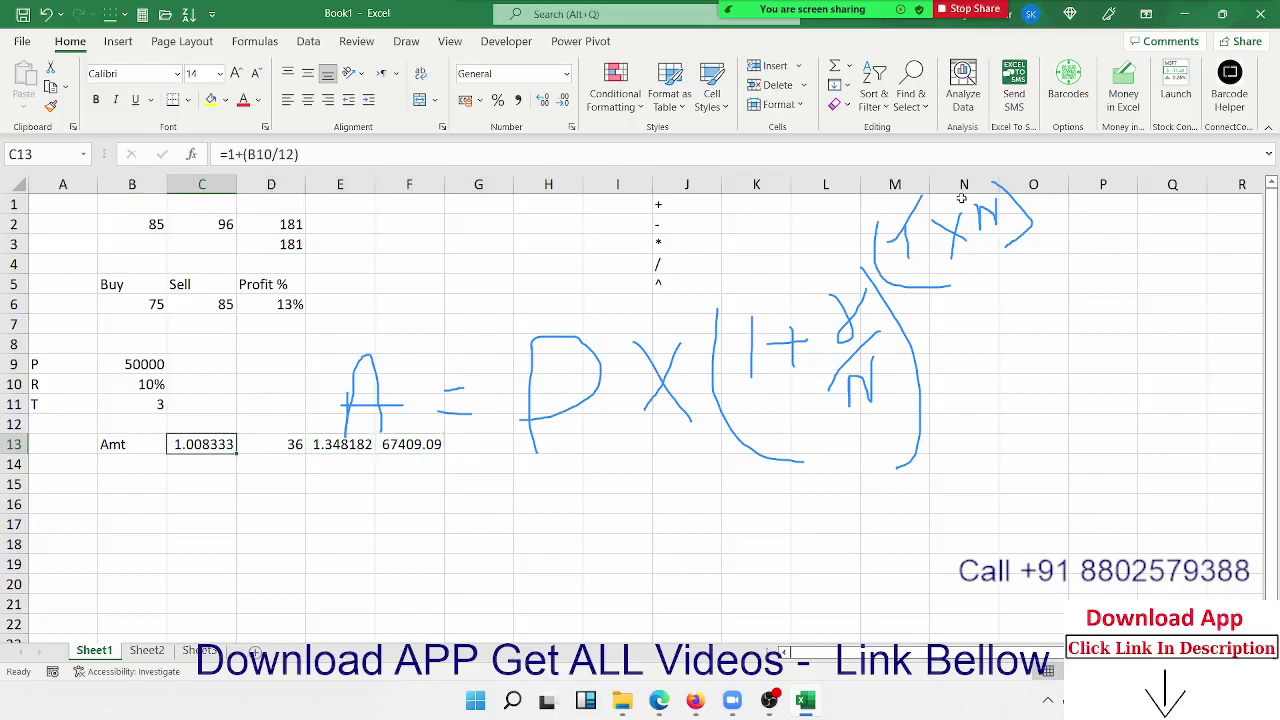
key("Left")
key("Right")
Step: Inspect the E13 and C13 formulas without changing them
left_click(410, 465)
left_click(340, 444)
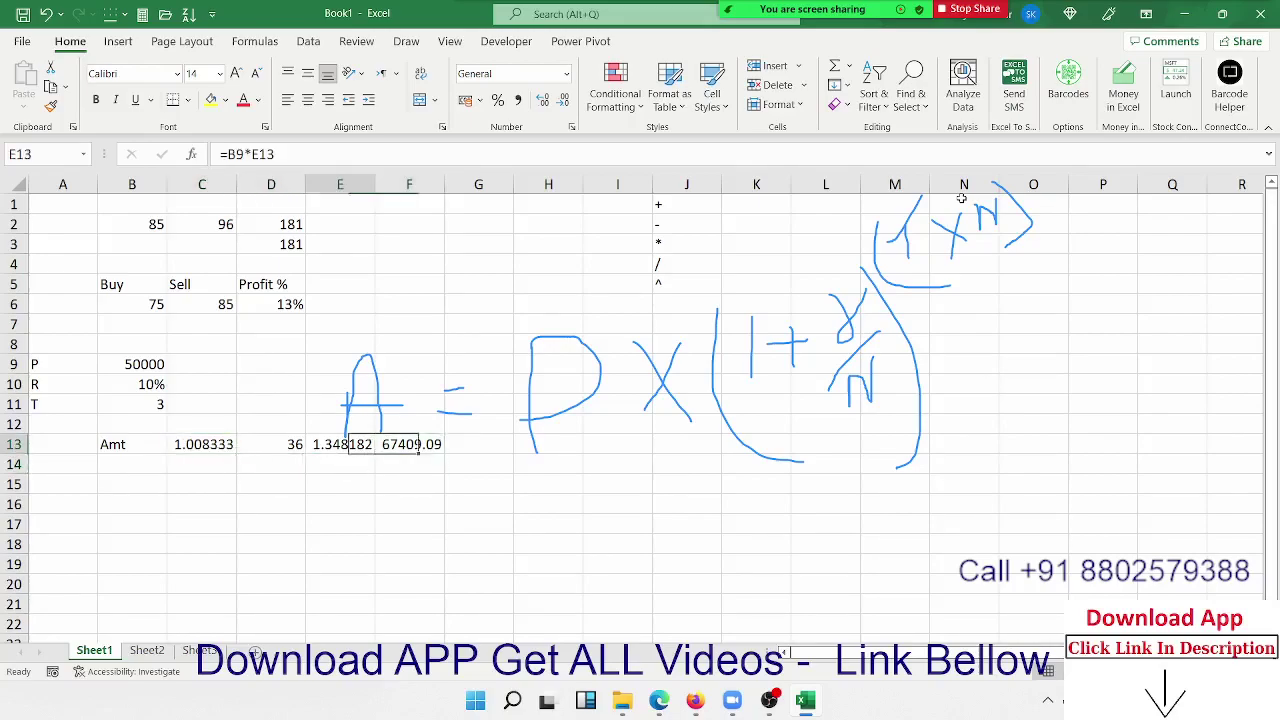
left_click(201, 444)
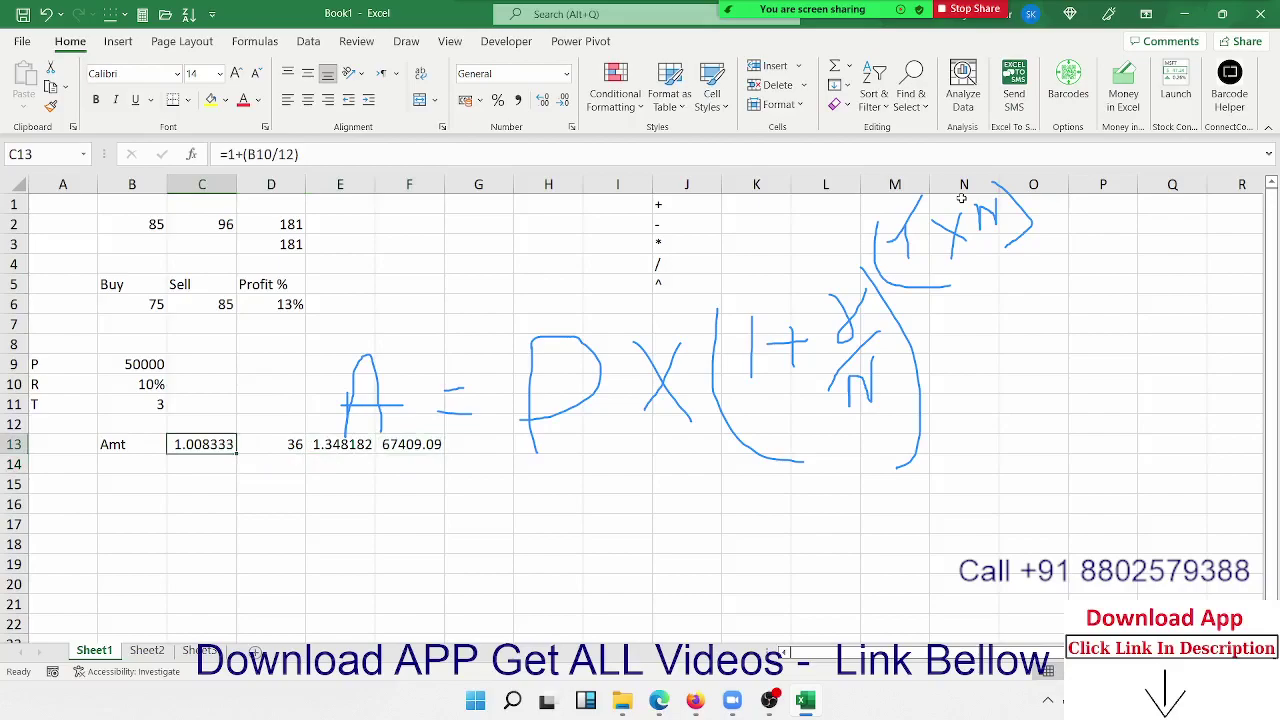
double_click(323, 448)
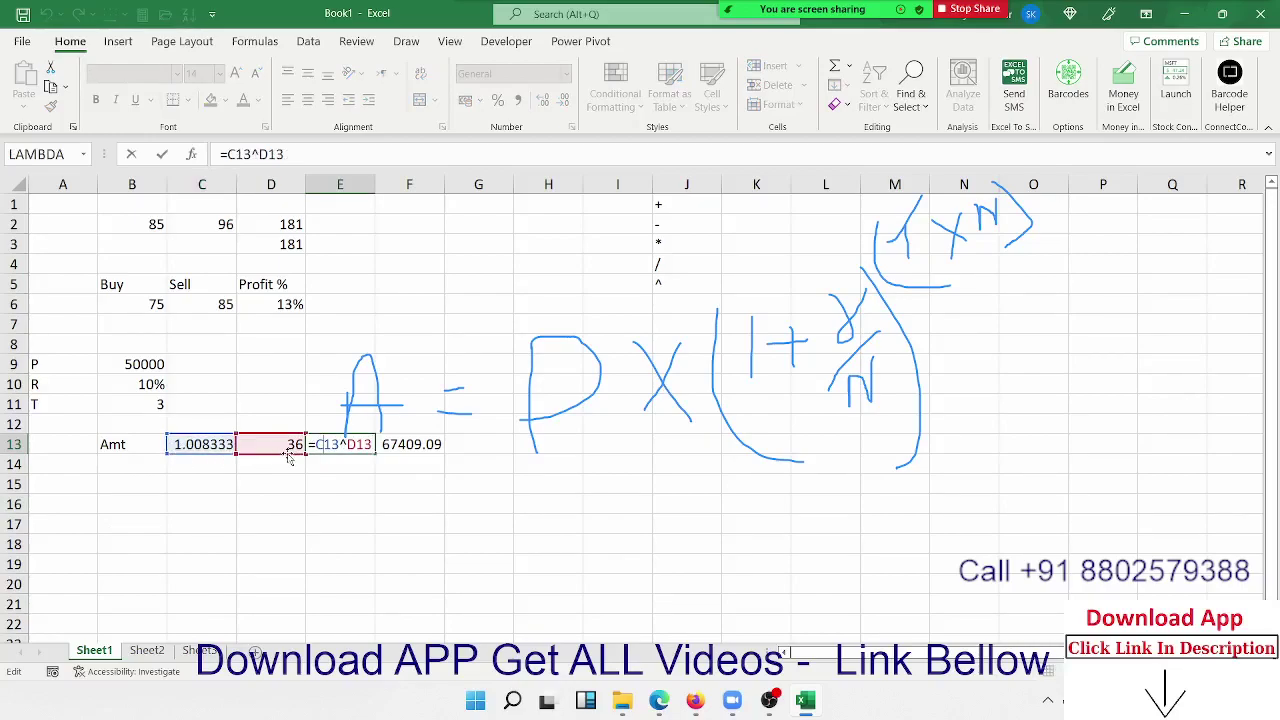
key("Escape")
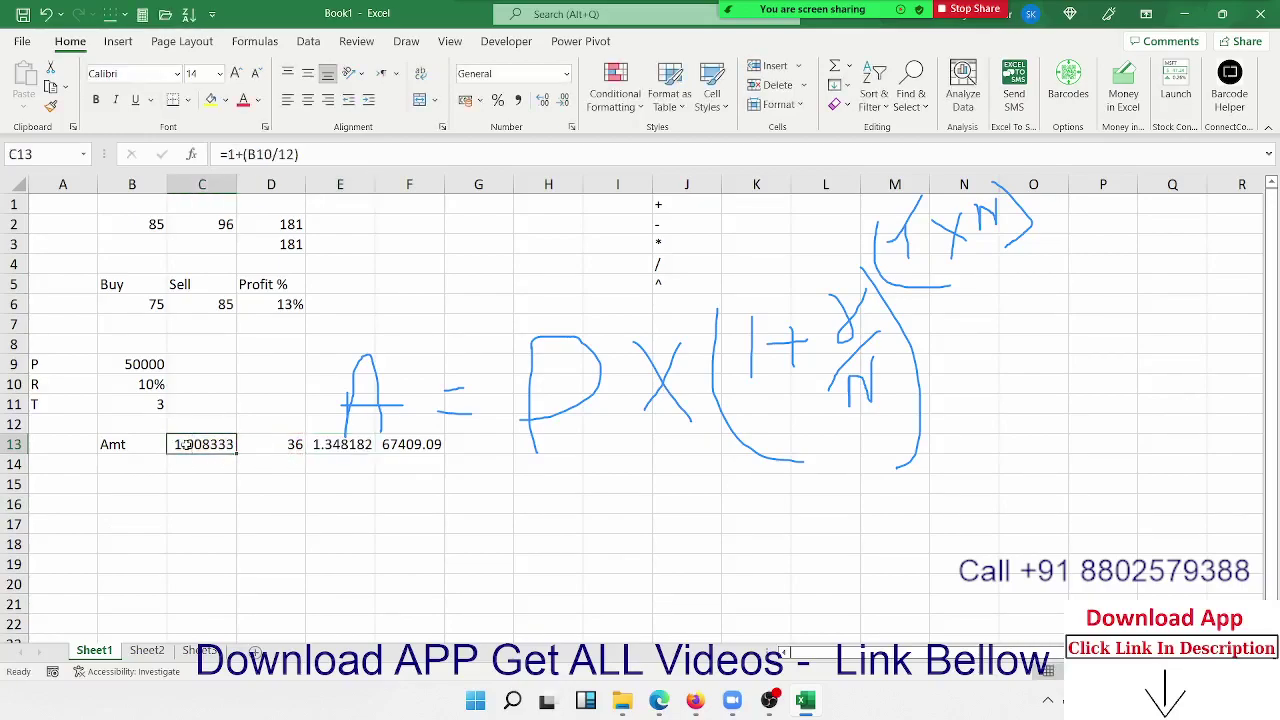
double_click(202, 444)
left_click_drag(175, 444, 250, 446)
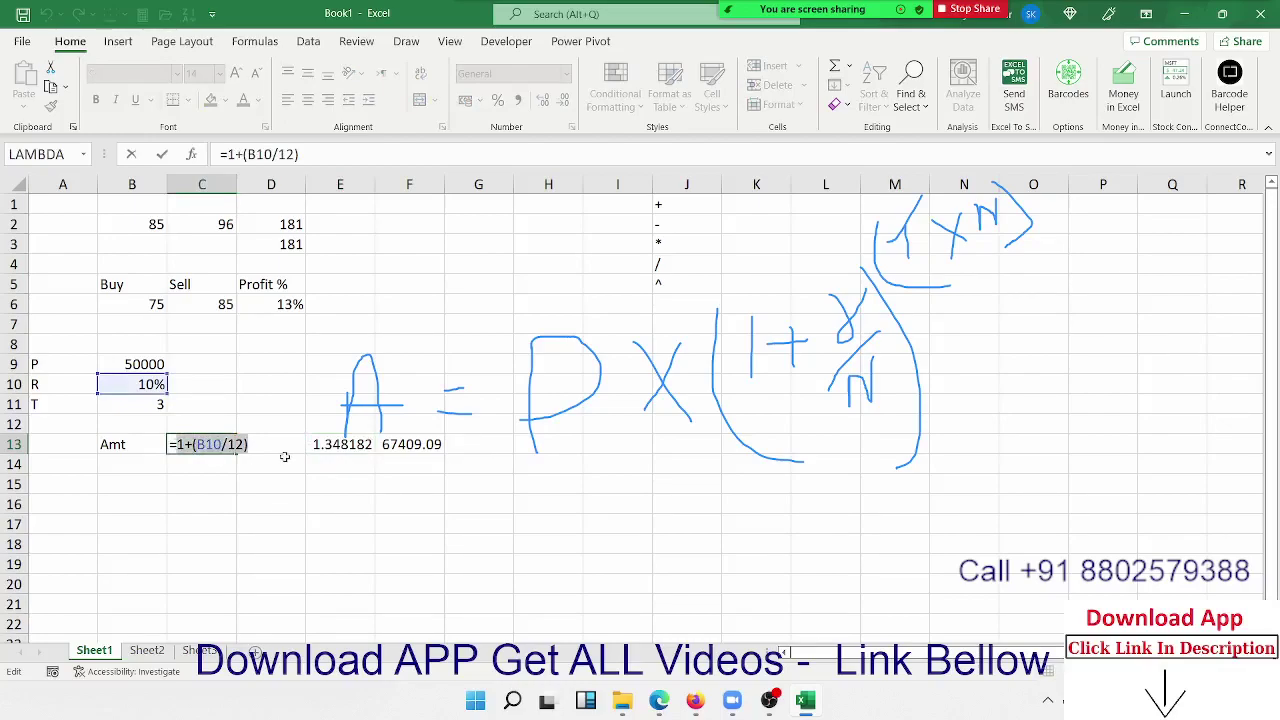
key("Escape")
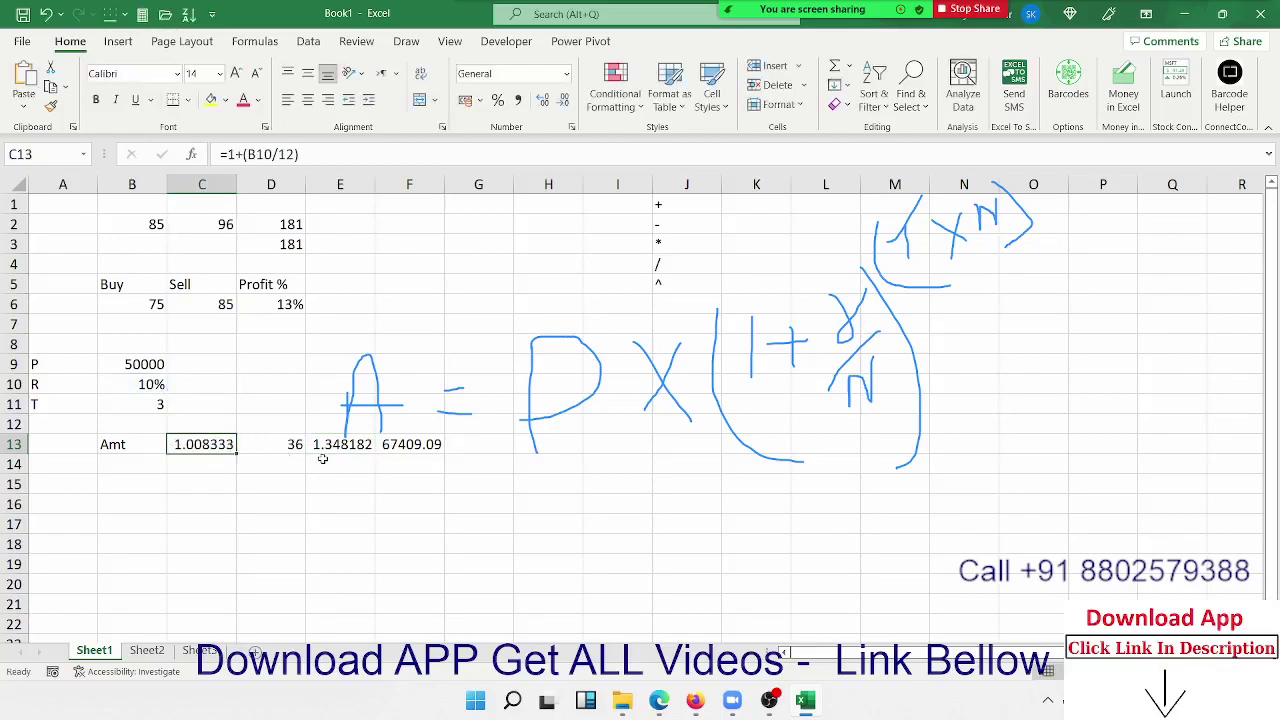
Step: Replace the C13 reference in E13's formula with (1+(B10/12))
left_click(343, 448)
double_click(343, 448)
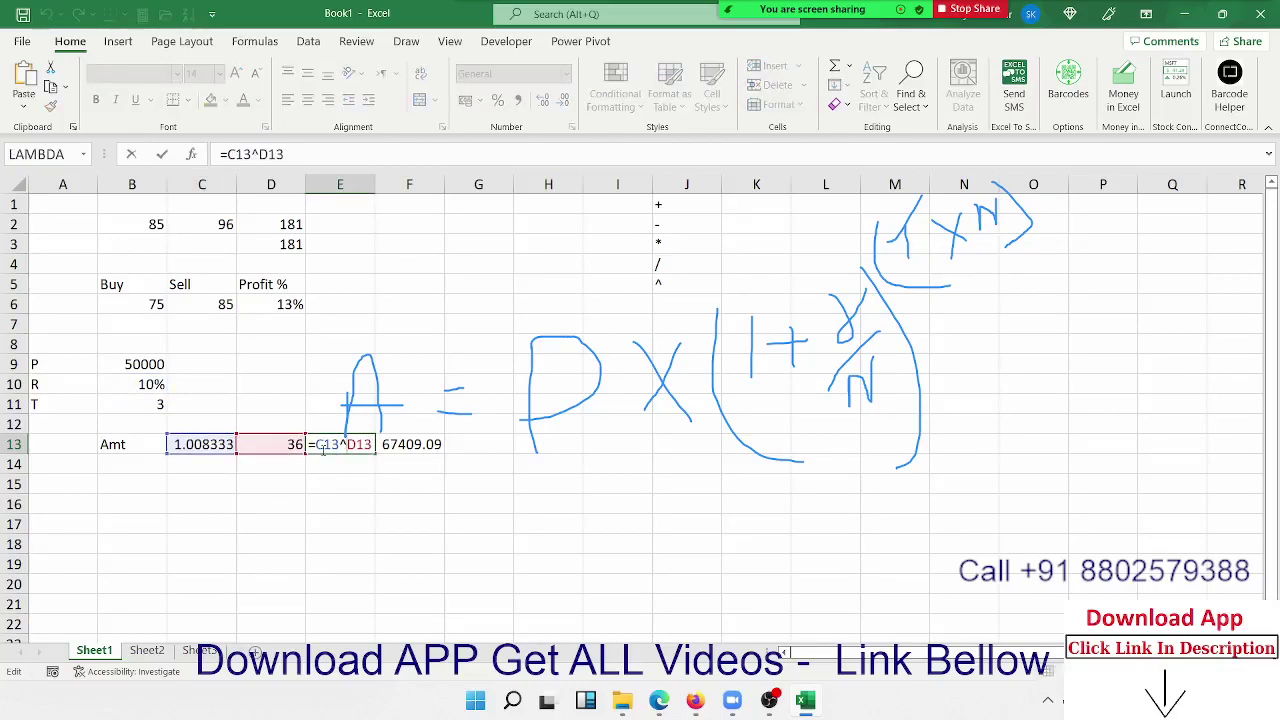
double_click(323, 449)
key("BackSpace")
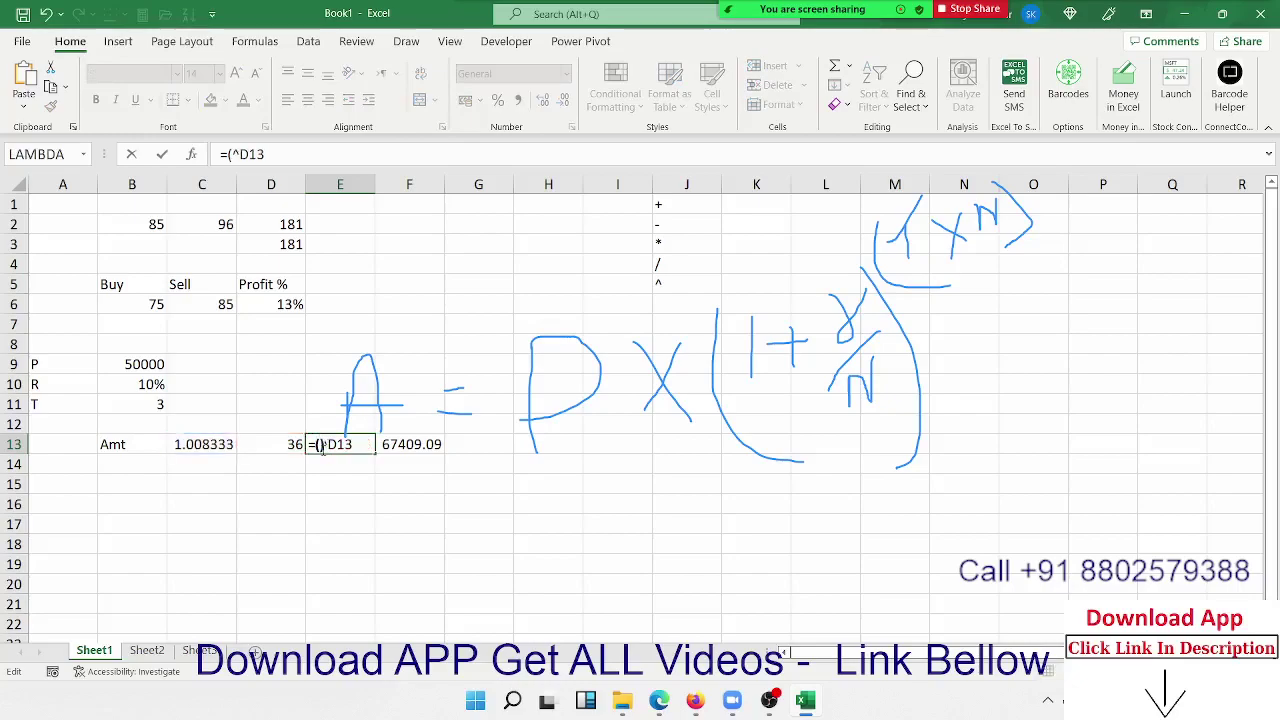
type("()")
type("1+(B10/12)")
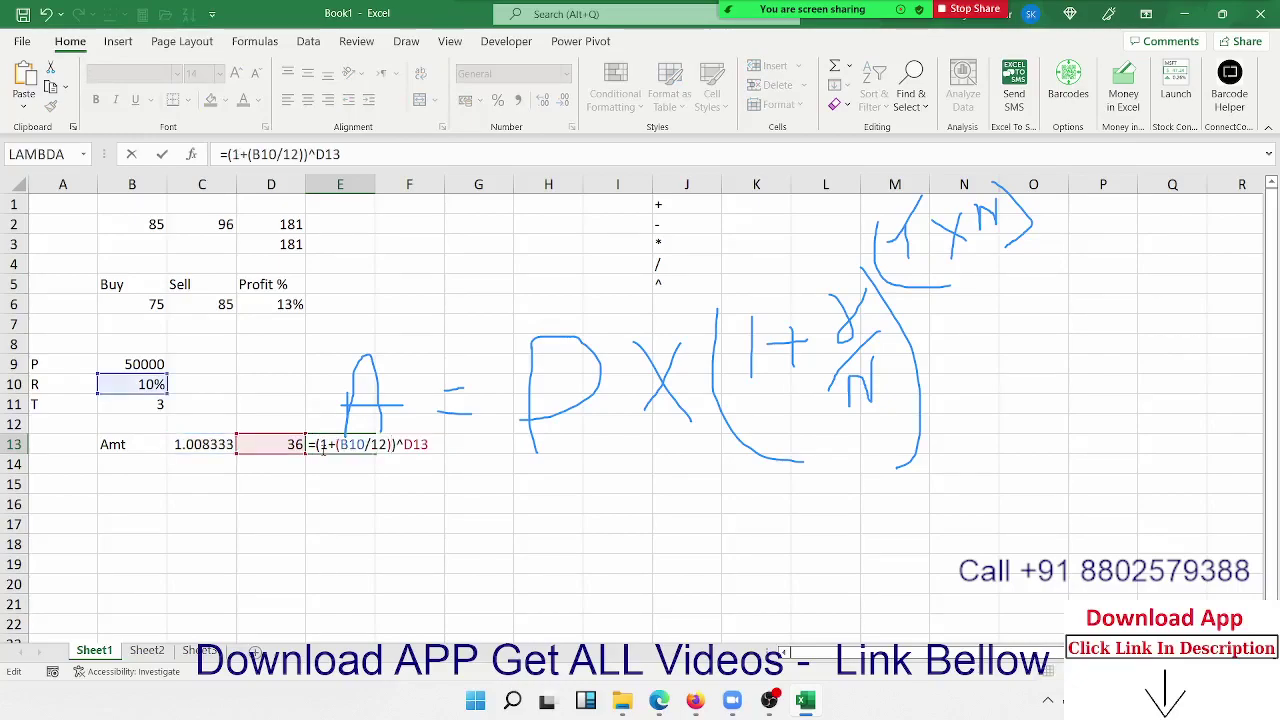
key("Return")
Step: Replace the D13 reference in E13's formula with (B11*12)
left_click(285, 444)
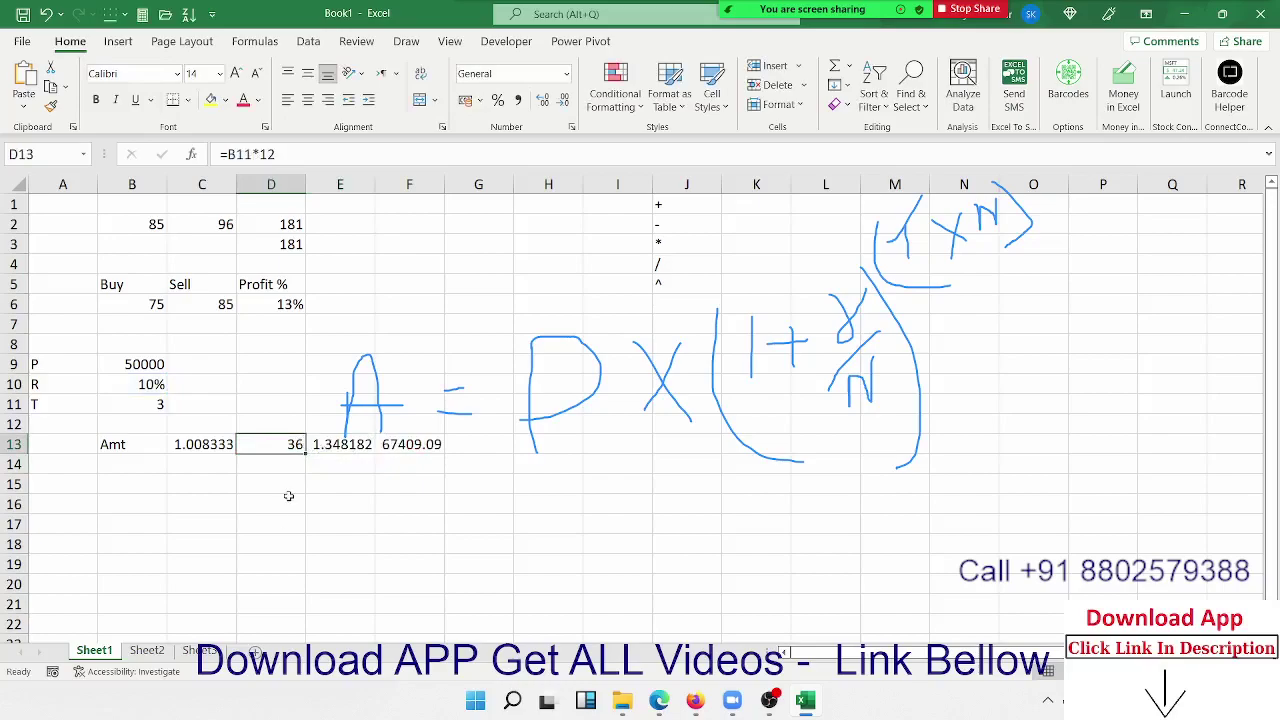
double_click(284, 444)
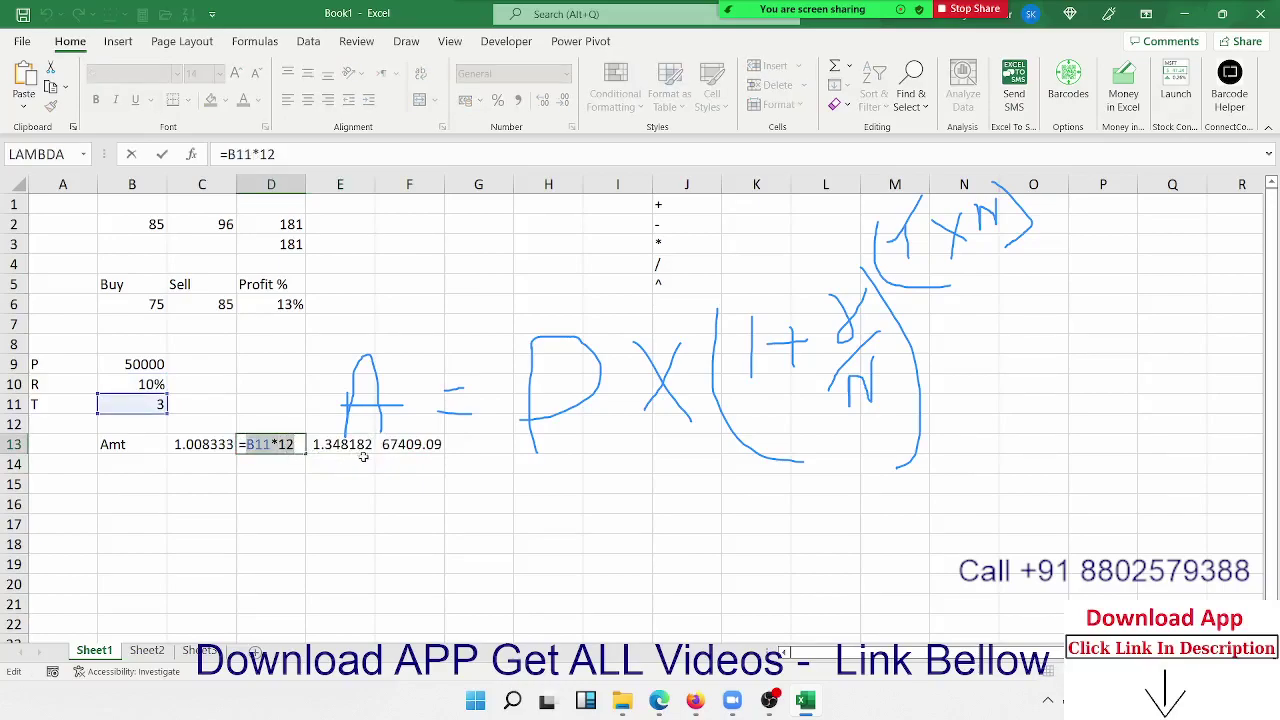
key("Escape")
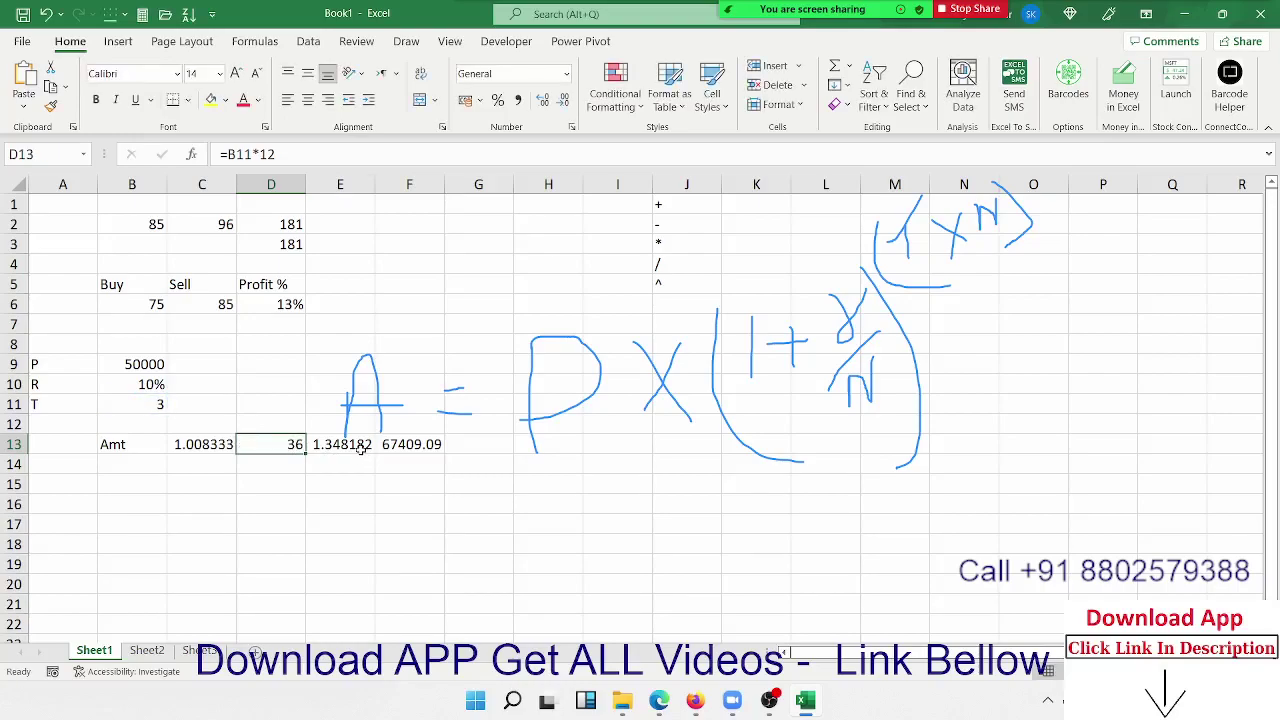
double_click(358, 448)
double_click(407, 448)
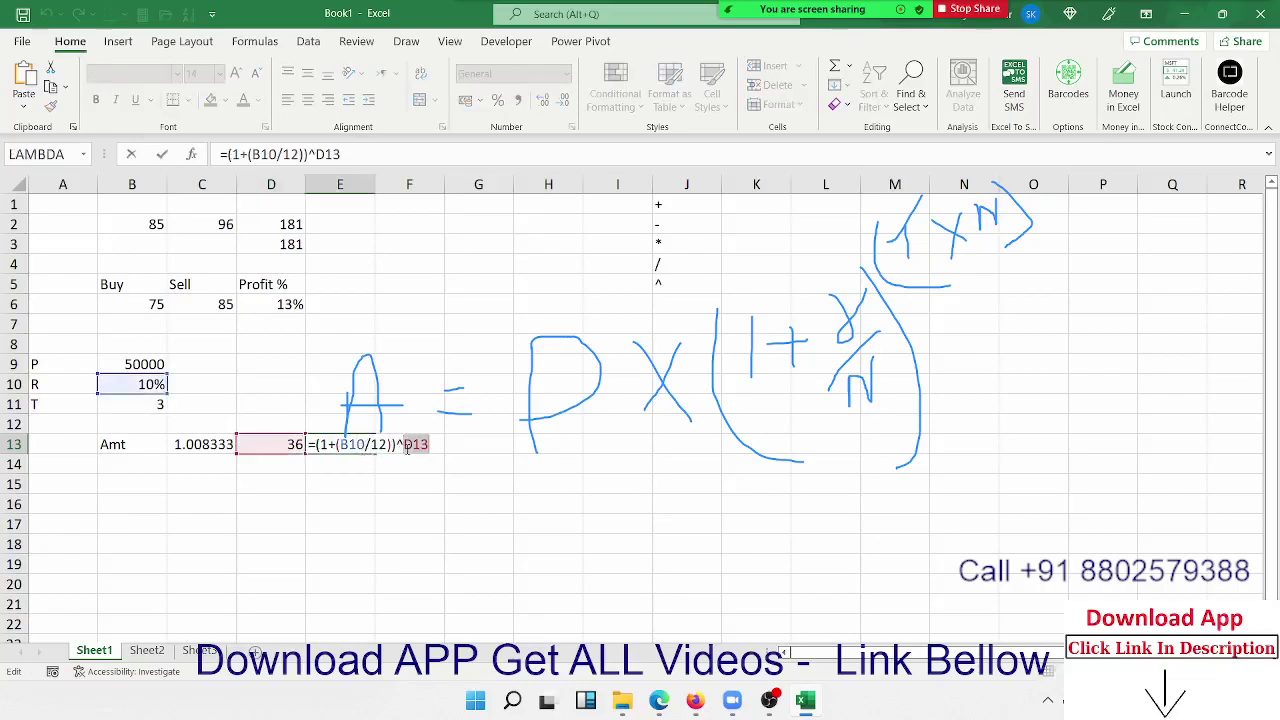
type("()")
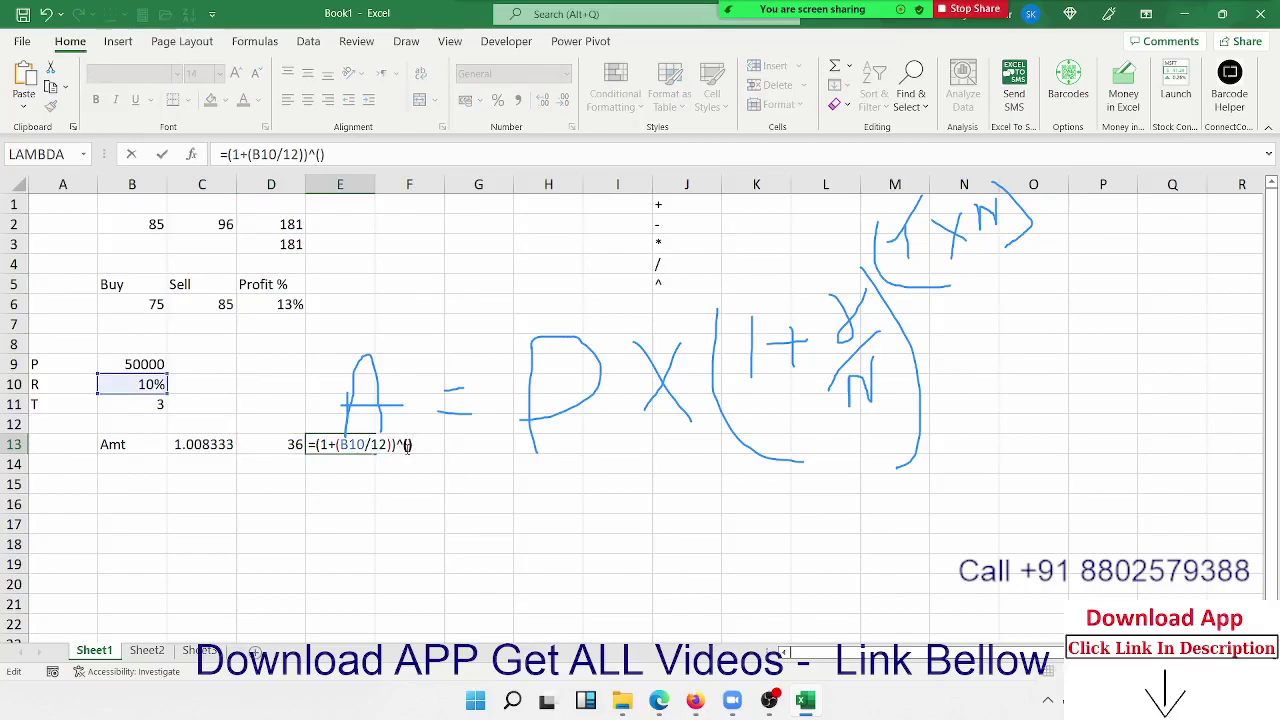
type("B11*12")
key("Return")
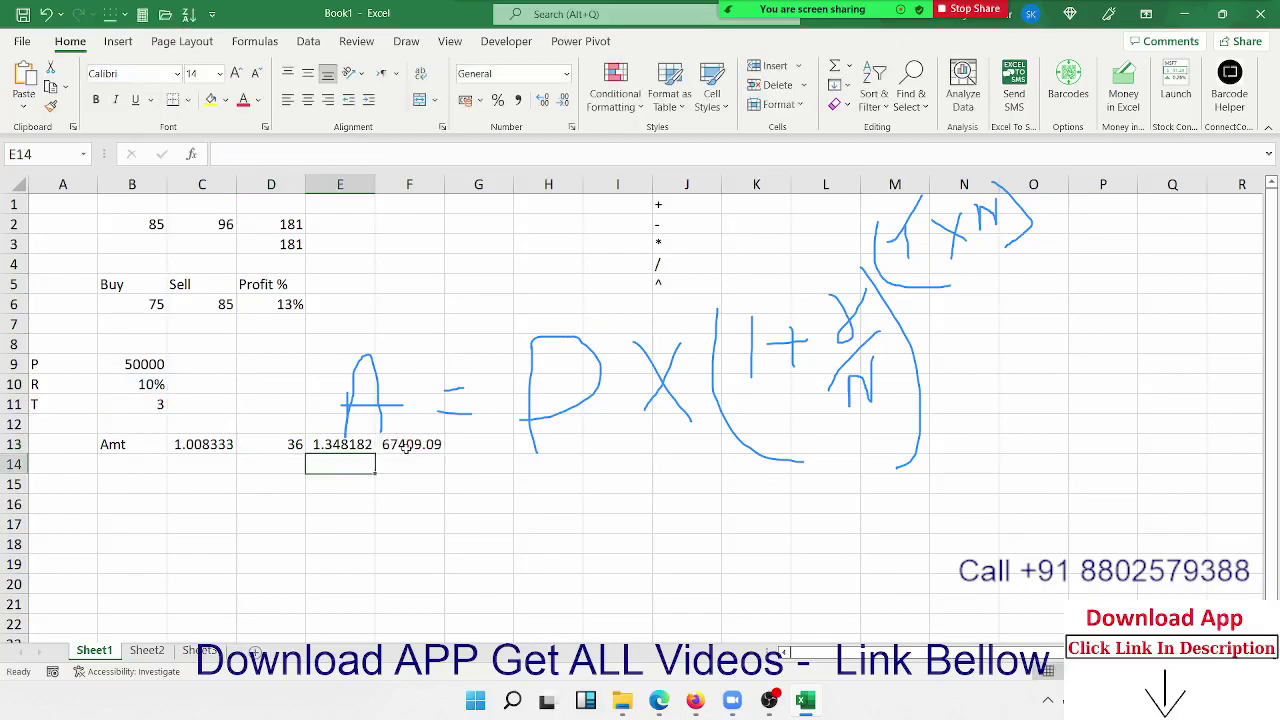
Step: Clear the helper cells C13 and D13
key("Up")
key("Left")
key("Left")
key("shift+Right")
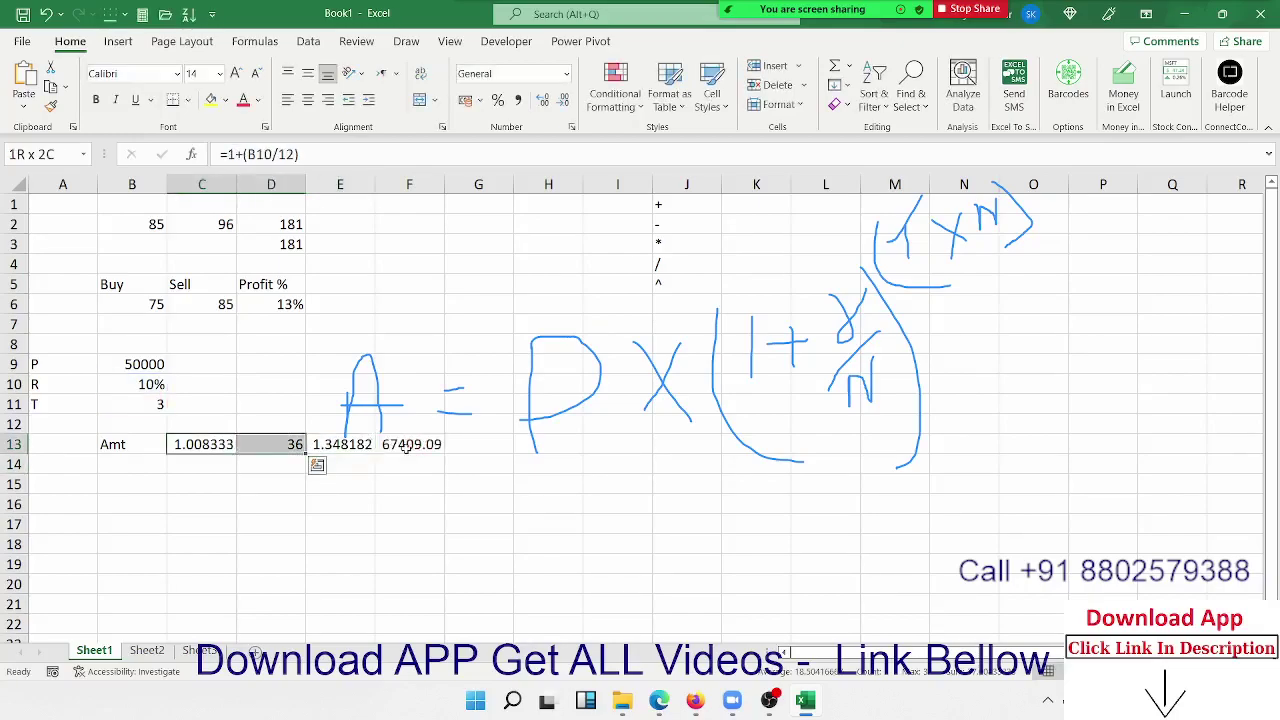
key("Delete")
Step: Copy E13's whole formula text from the formula bar and open F13 for editing
key("Right")
key("Right")
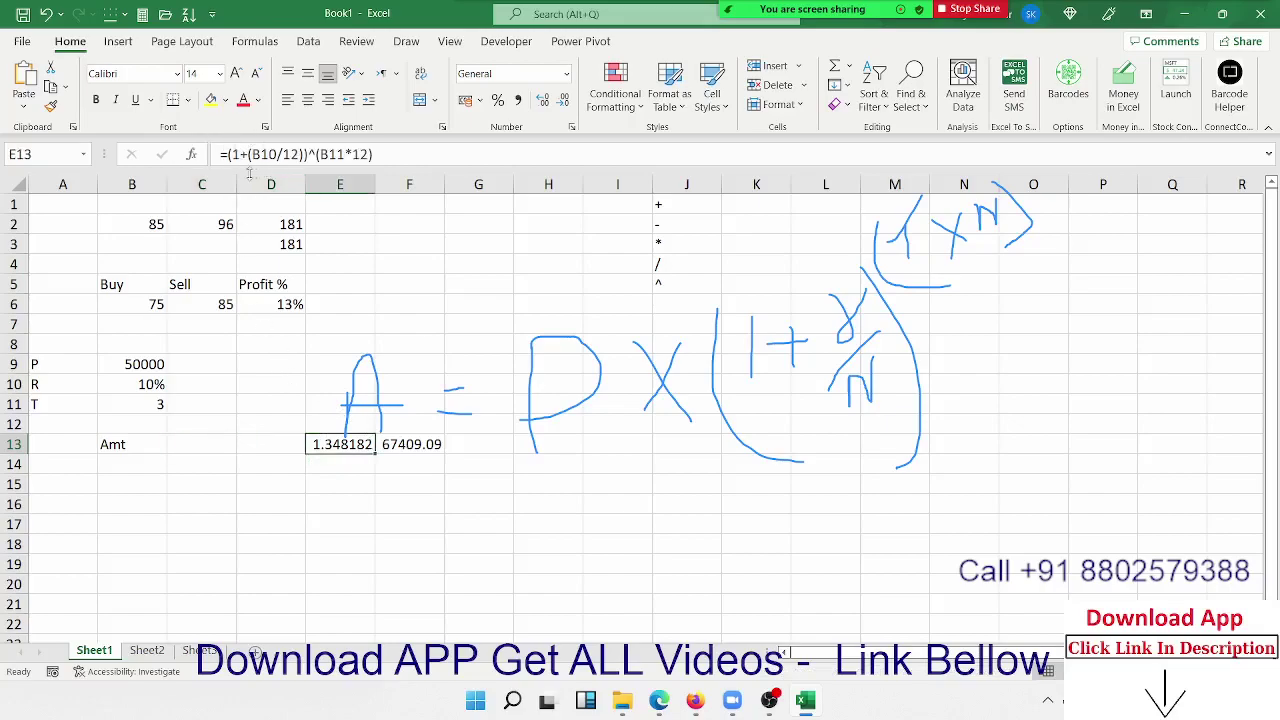
left_click_drag(226, 155, 373, 155)
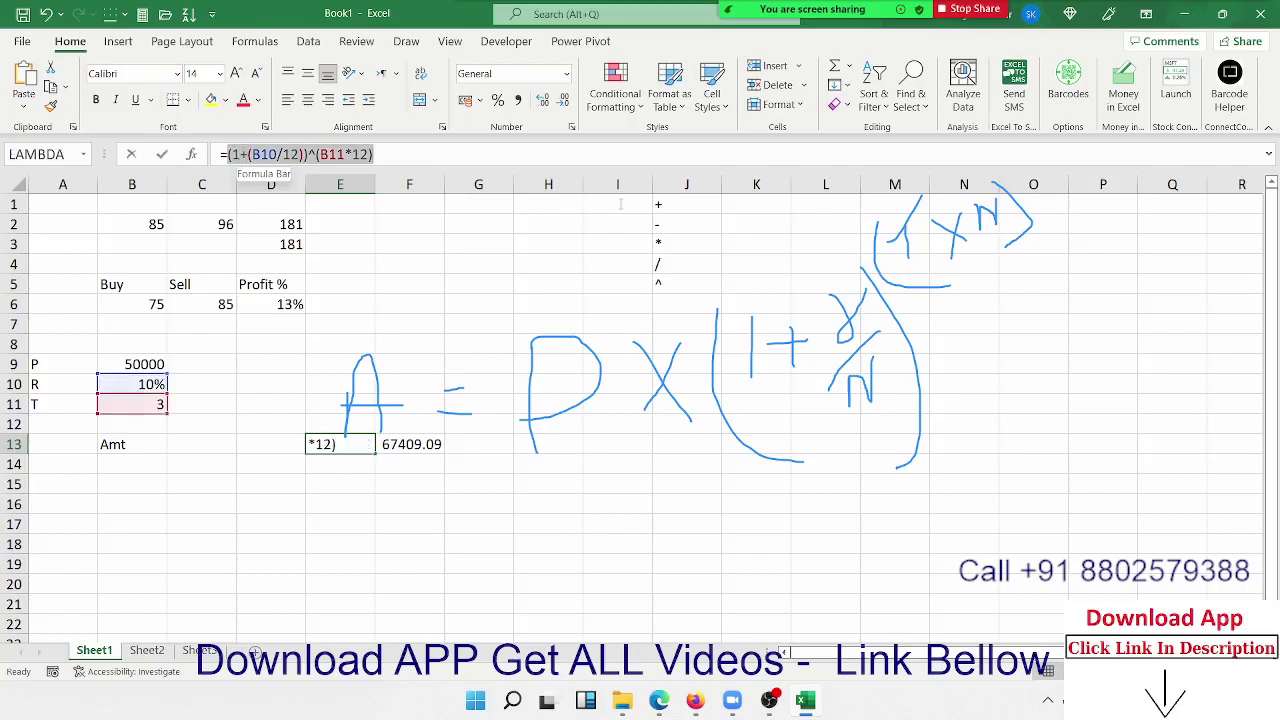
key("Escape")
double_click(427, 444)
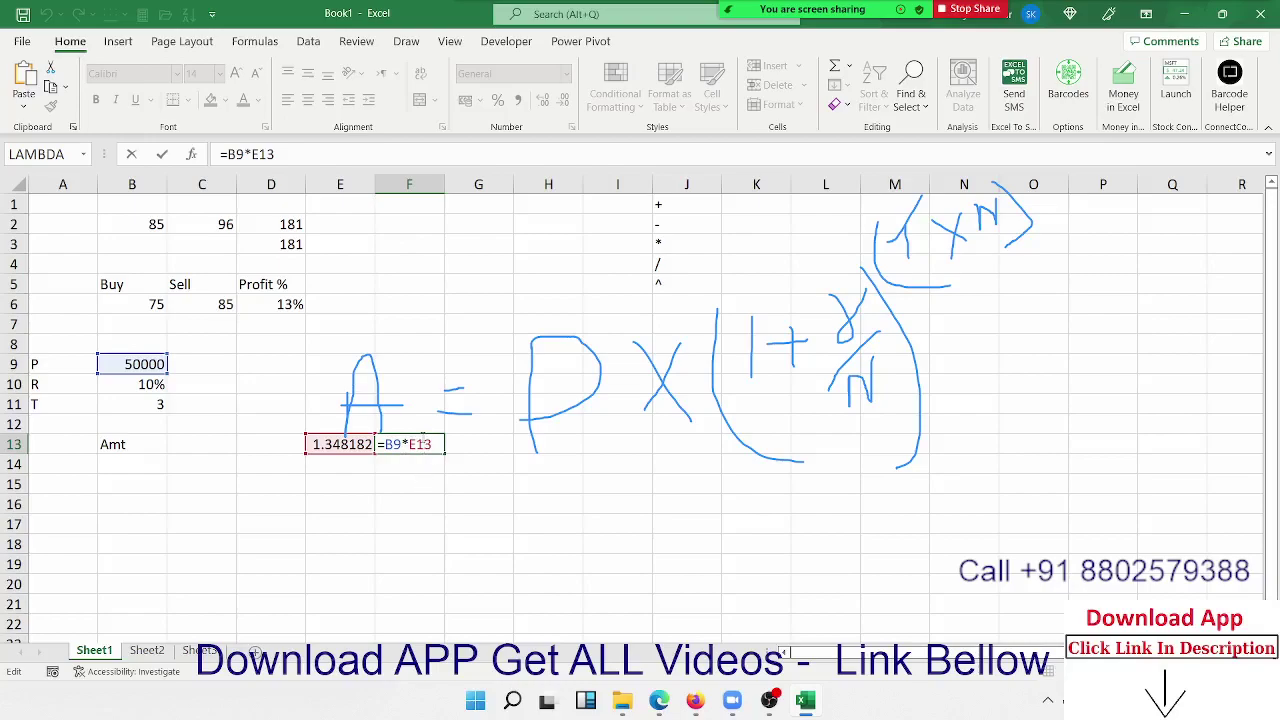
Step: Rewrite F13 as =B9*((1+(B10/12))^(B11*12))
double_click(423, 440)
type("()")
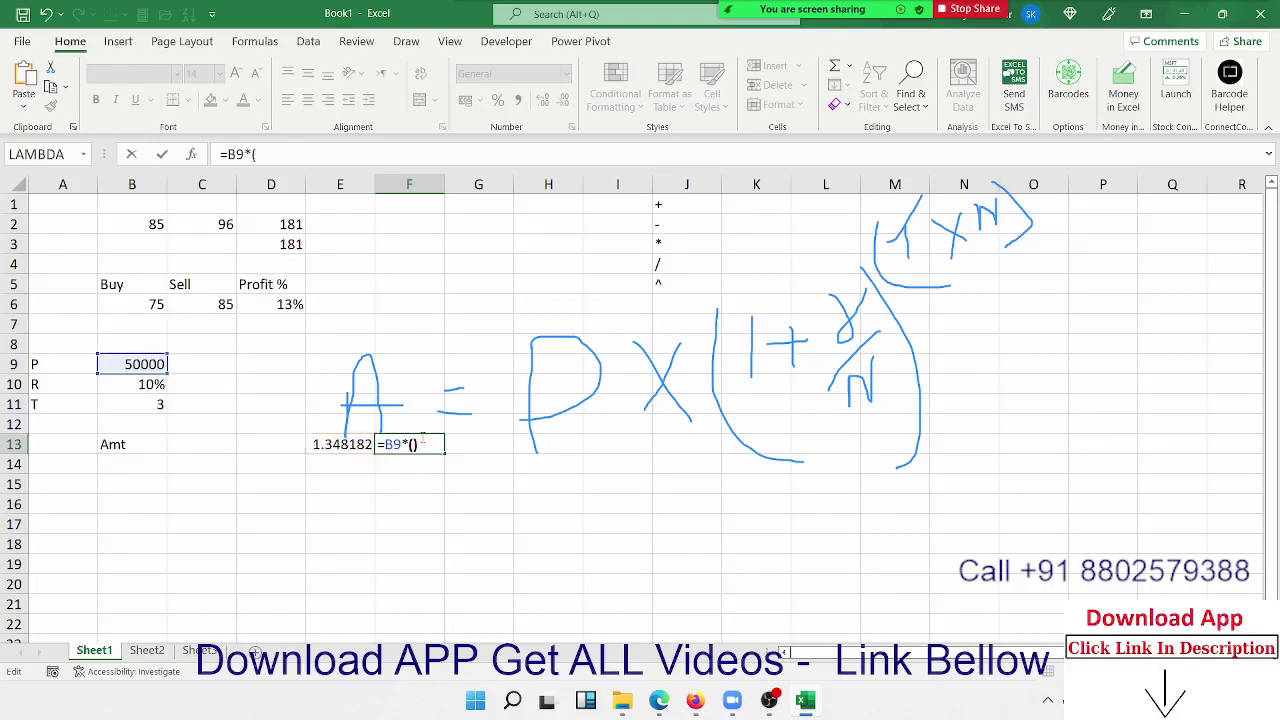
type("(1+(B10/12))^(B11*12)")
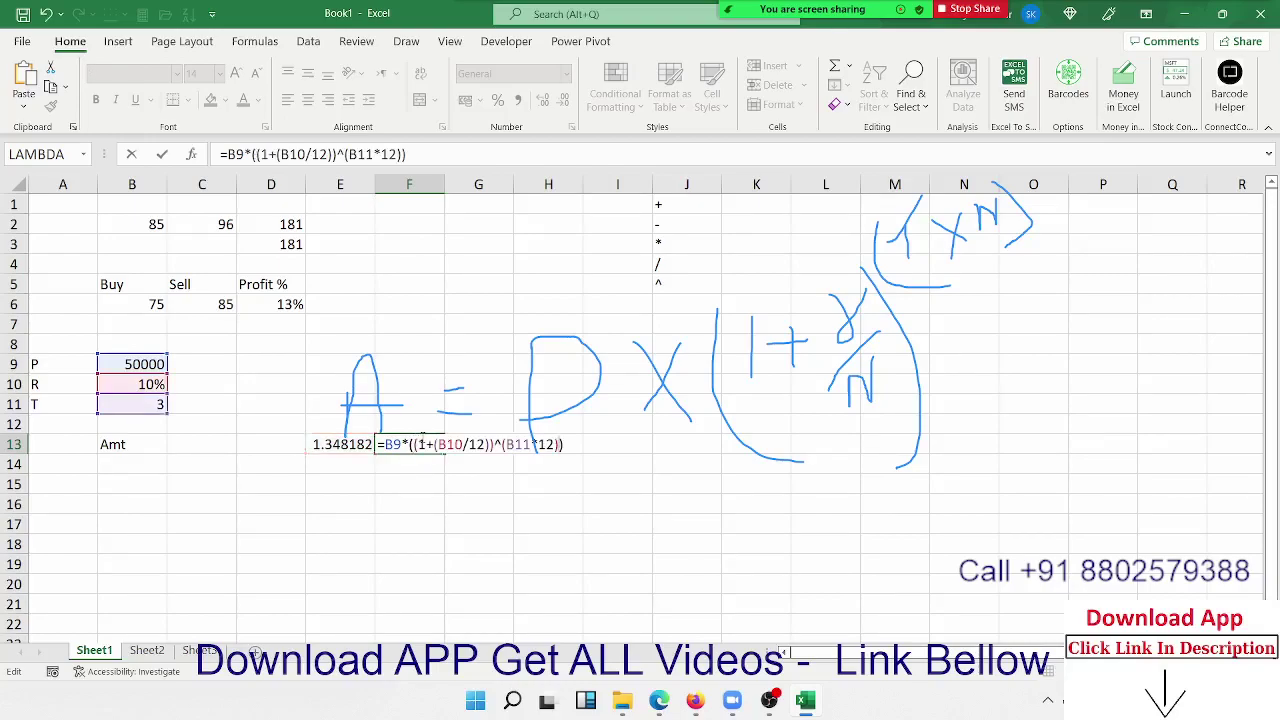
key("Return")
Step: Delete the factor in E13 and move the combined amount formula from F13 to C13
key("Up")
key("Left")
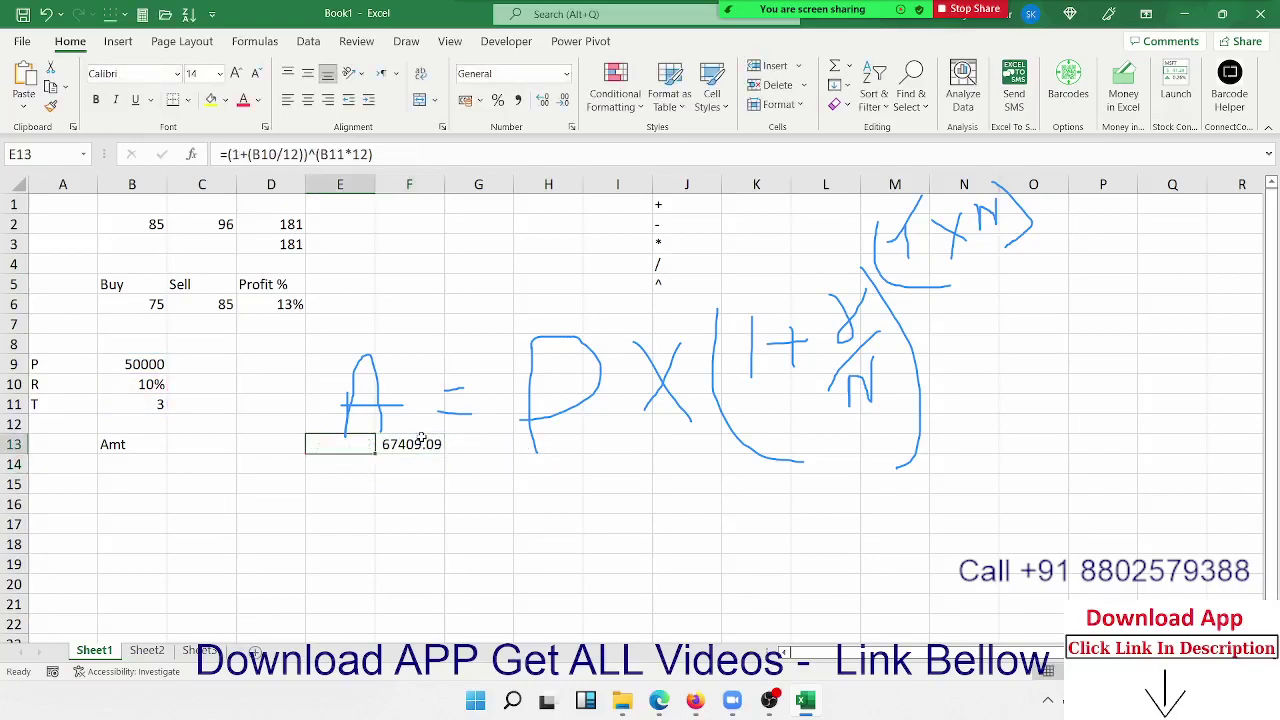
key("Delete")
key("Right")
key("ctrl+x")
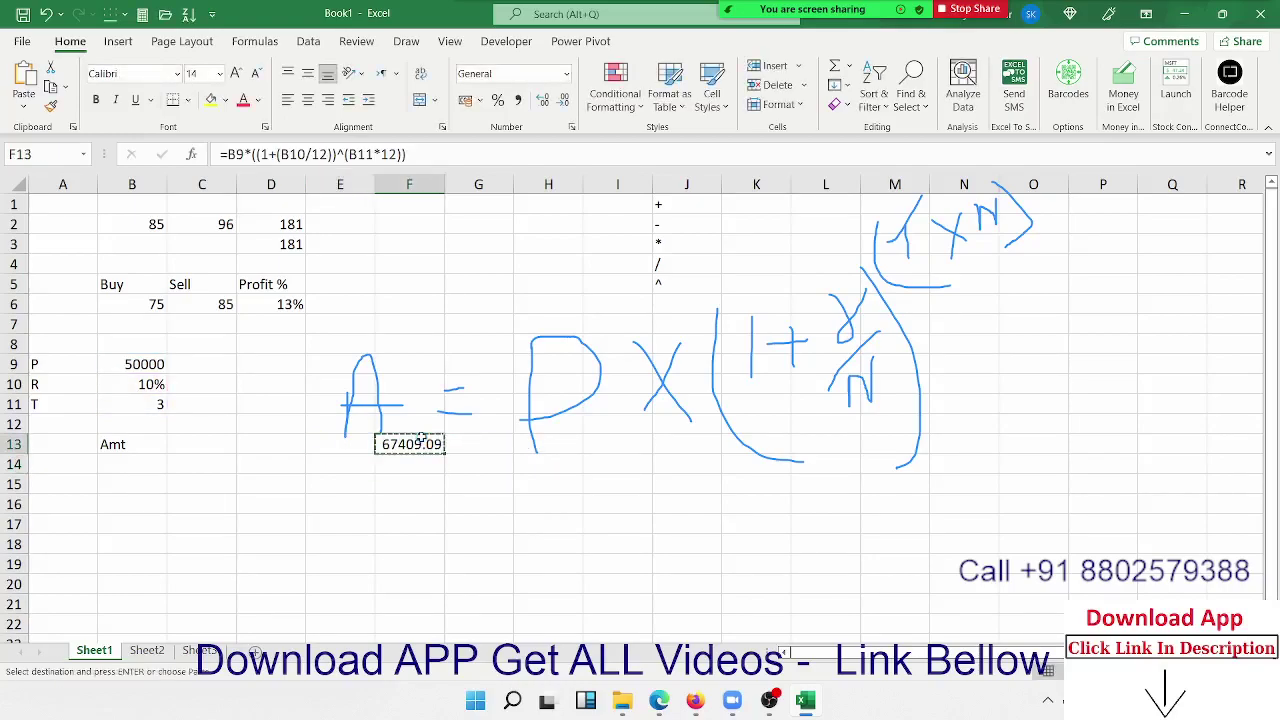
key("Left")
key("Left")
key("Left")
key("ctrl+v")
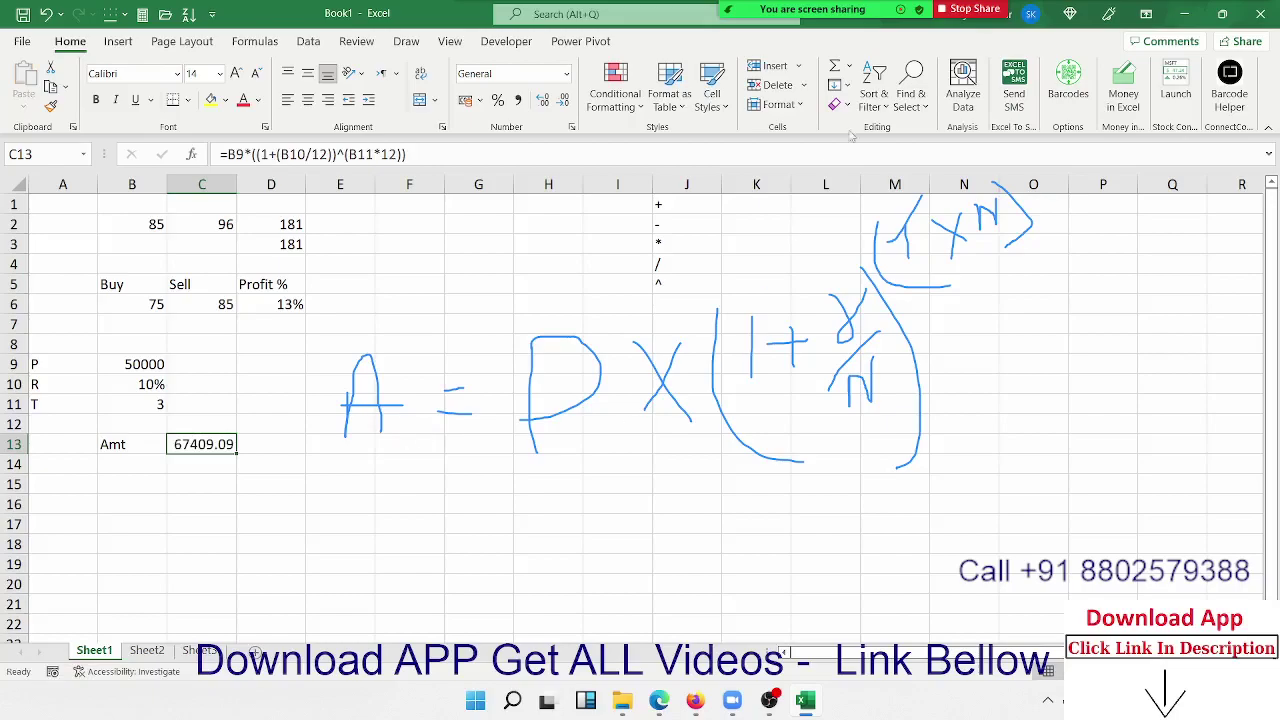
Step: Erase the compound-interest sketch with Clear My Drawings, then reopen C13's formula
mouse_move(958, 20)
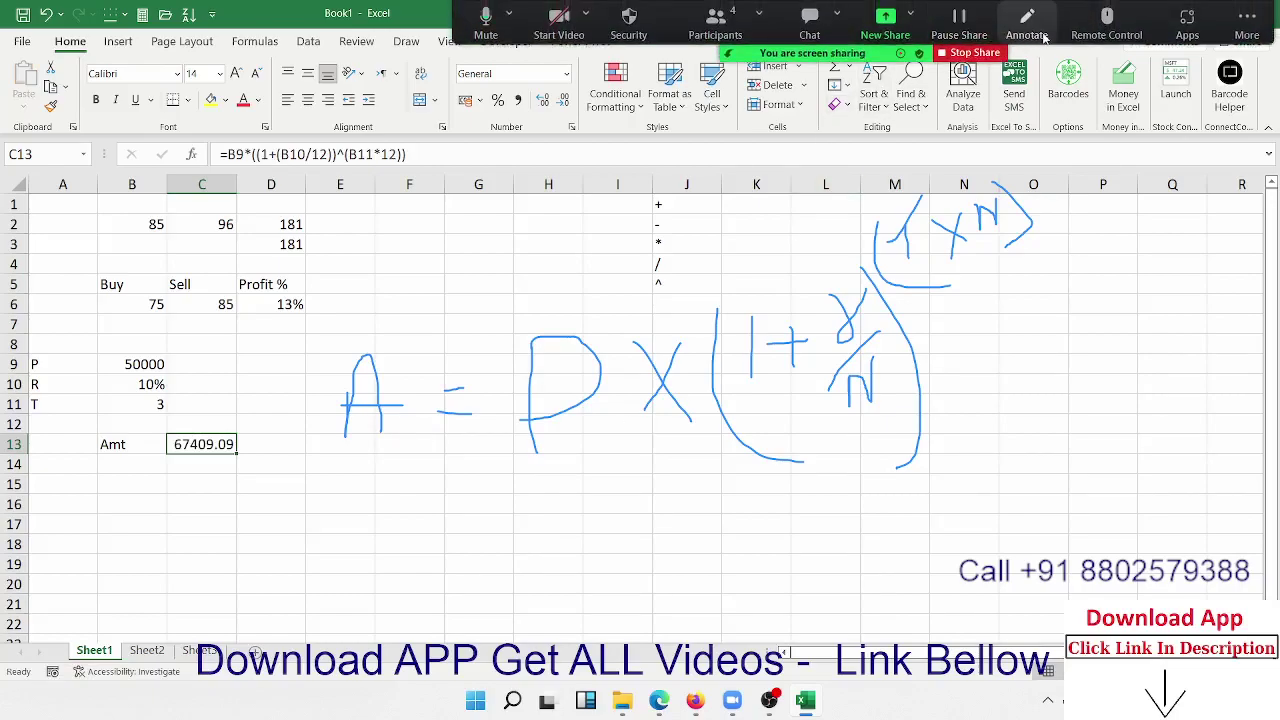
left_click(1045, 37)
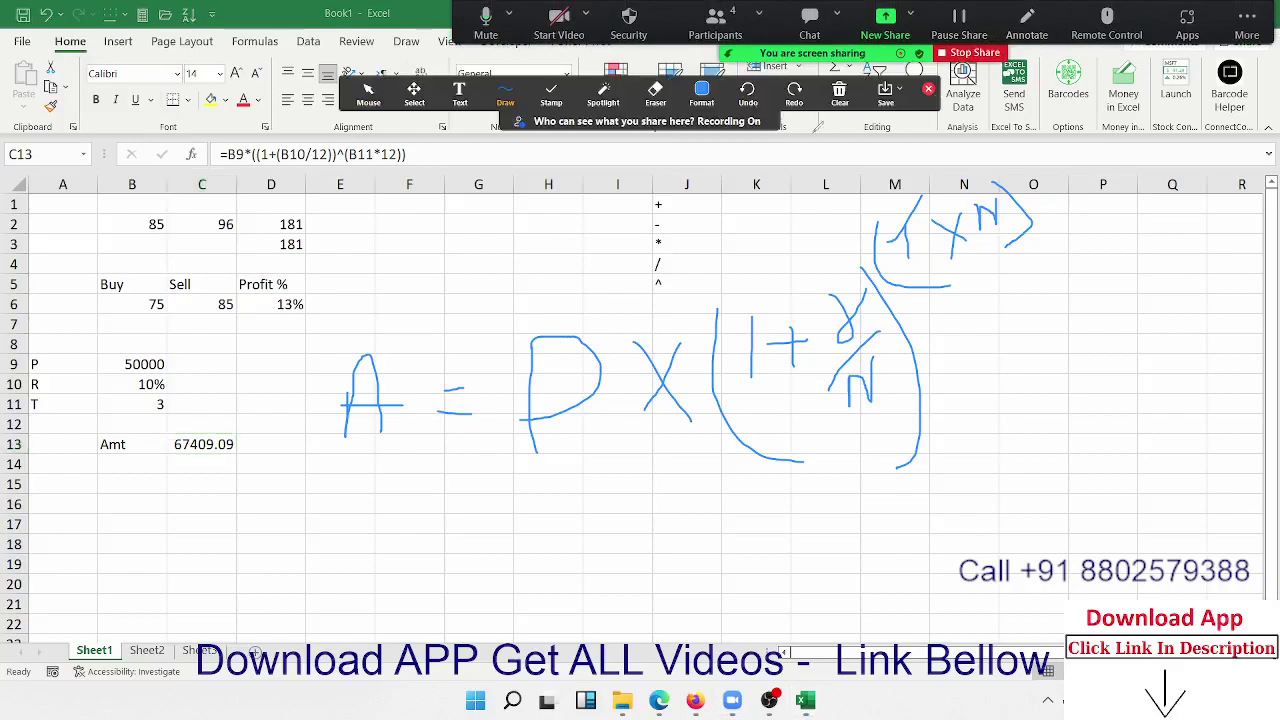
left_click(855, 90)
left_click(862, 153)
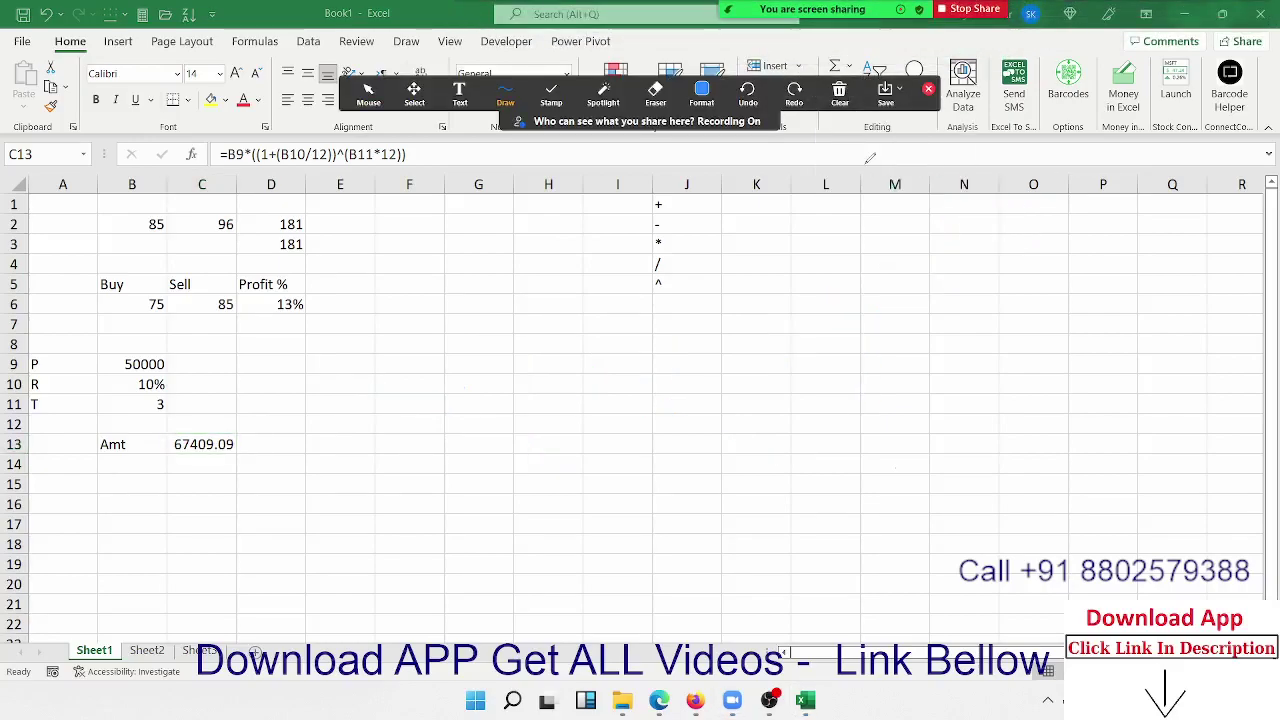
left_click(929, 90)
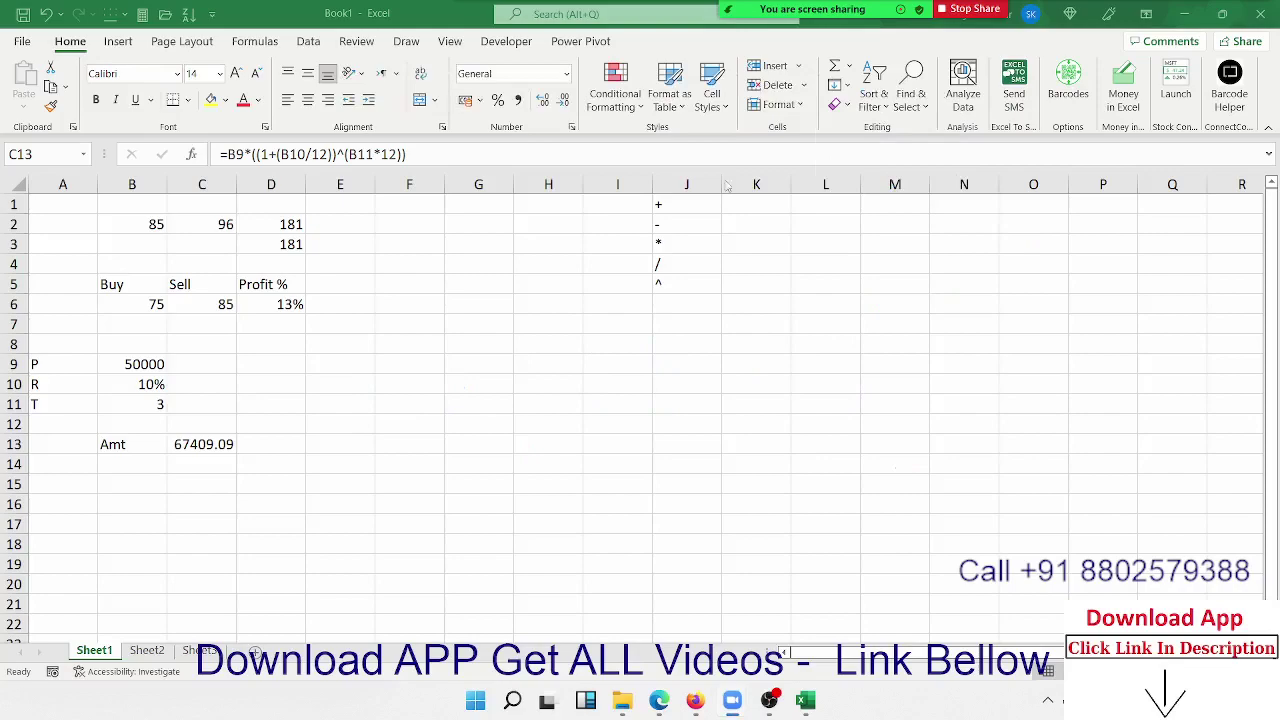
left_click(211, 440)
double_click(211, 440)
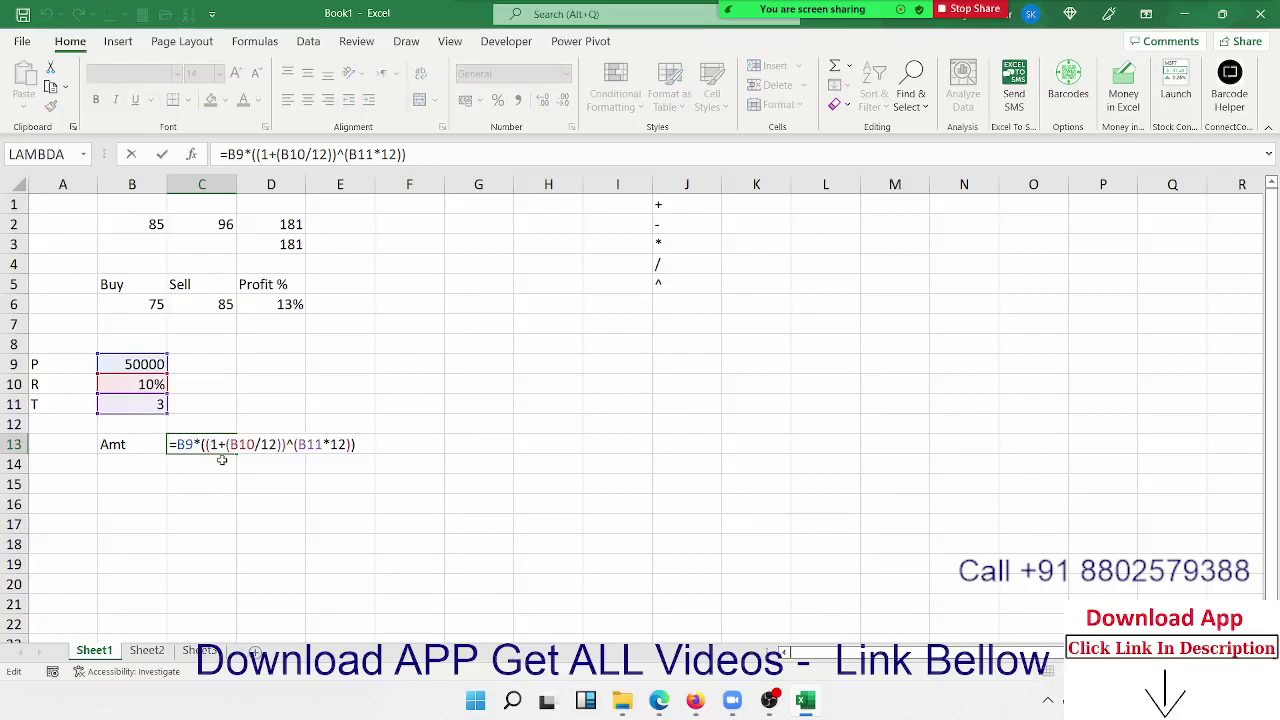
Step: Enter the label Cost in A16 with the value 50 in B16
key("Return")
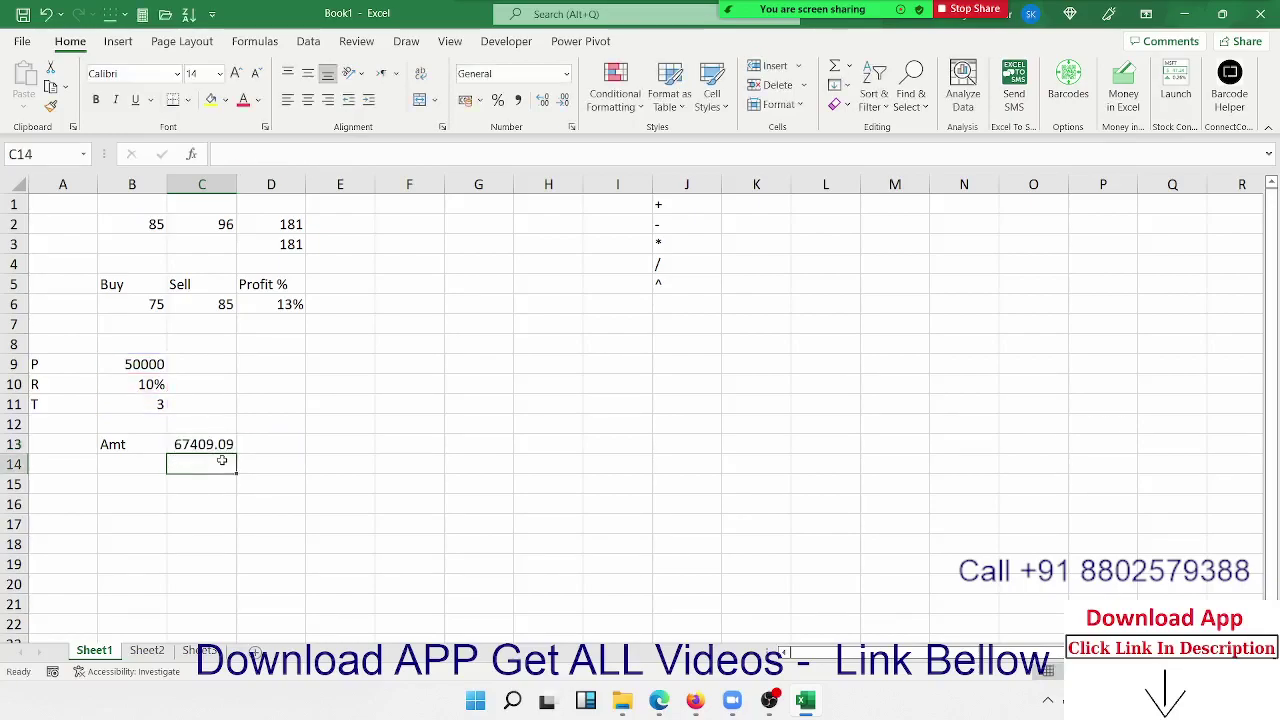
key("Down")
key("Down")
key("Down")
key("Down")
key("Down")
key("Down")
key("Down")
key("Down")
key("Down")
key("Down")
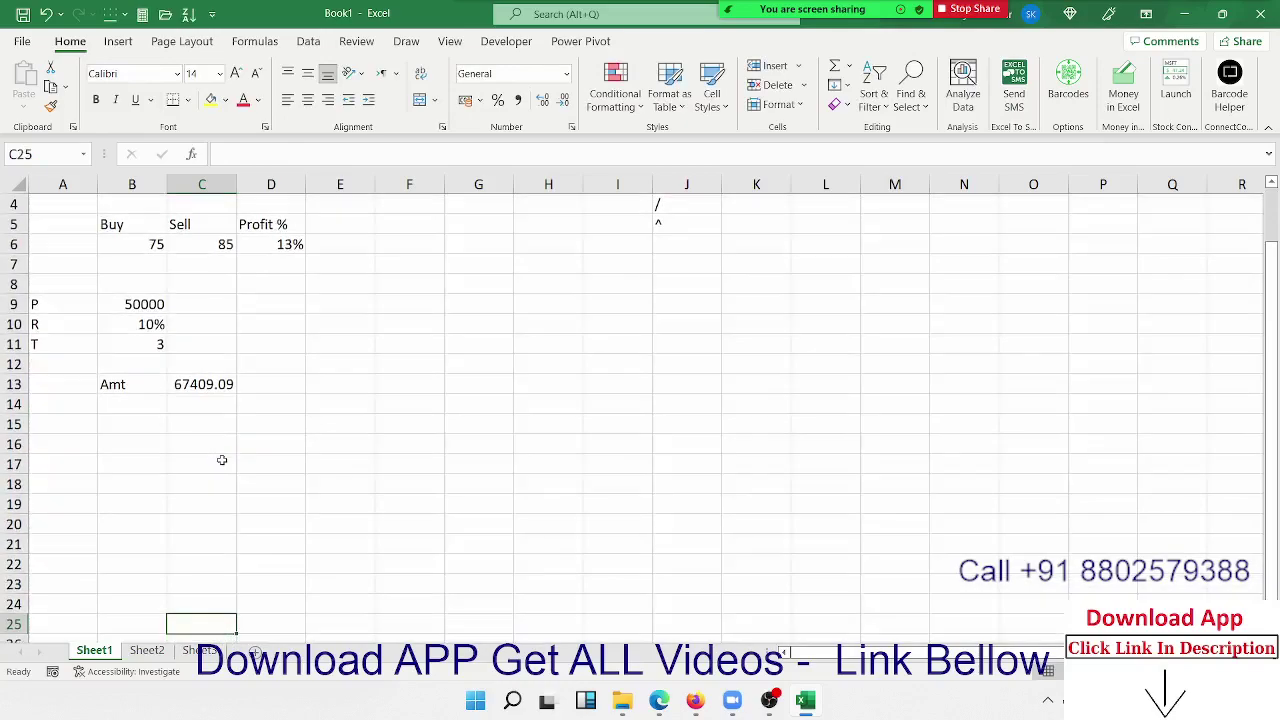
key("Down")
key("Down")
key("Down")
key("Up")
key("Up")
key("Up")
key("Up")
key("Up")
key("Up")
key("Up")
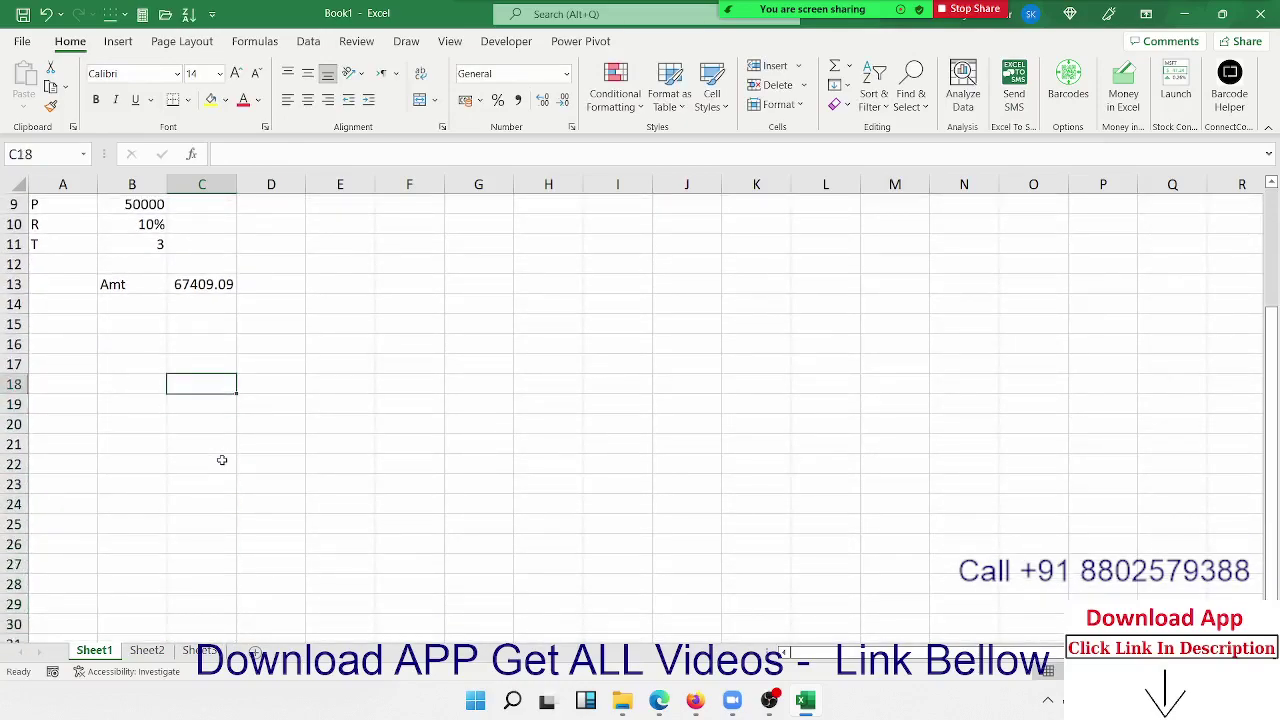
key("Up")
key("Up")
key("Left")
key("Left")
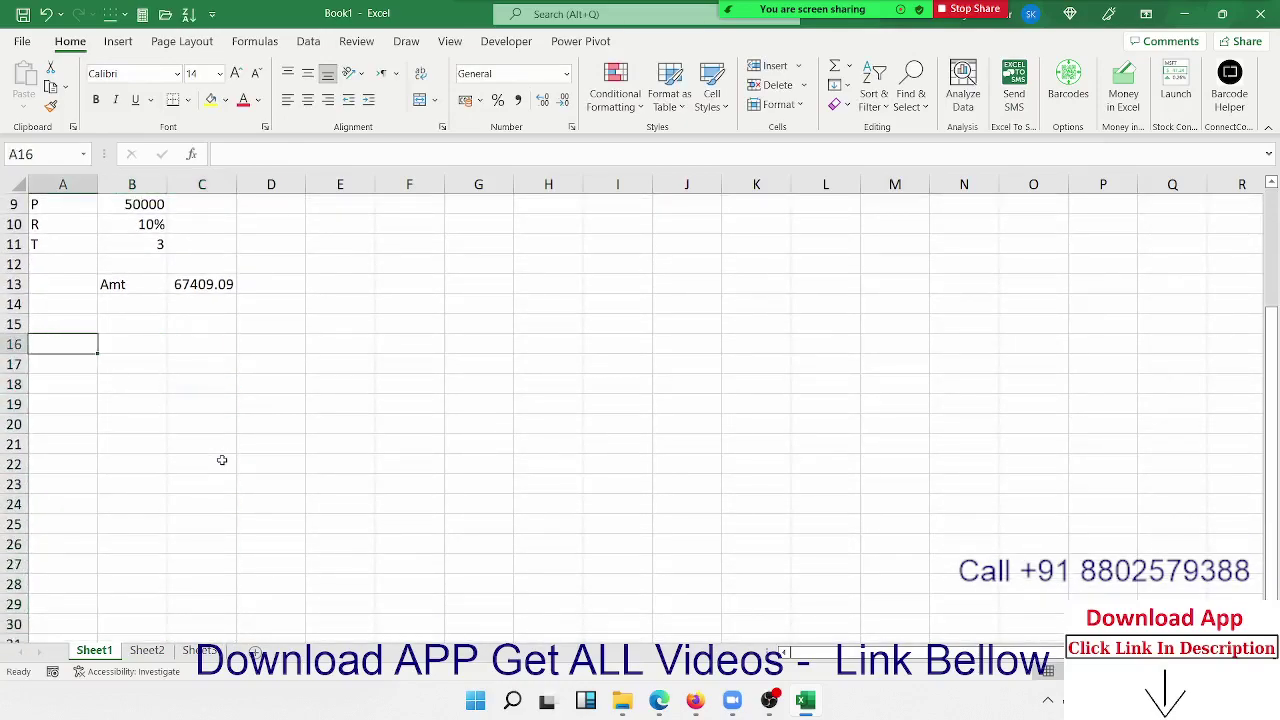
type("C")
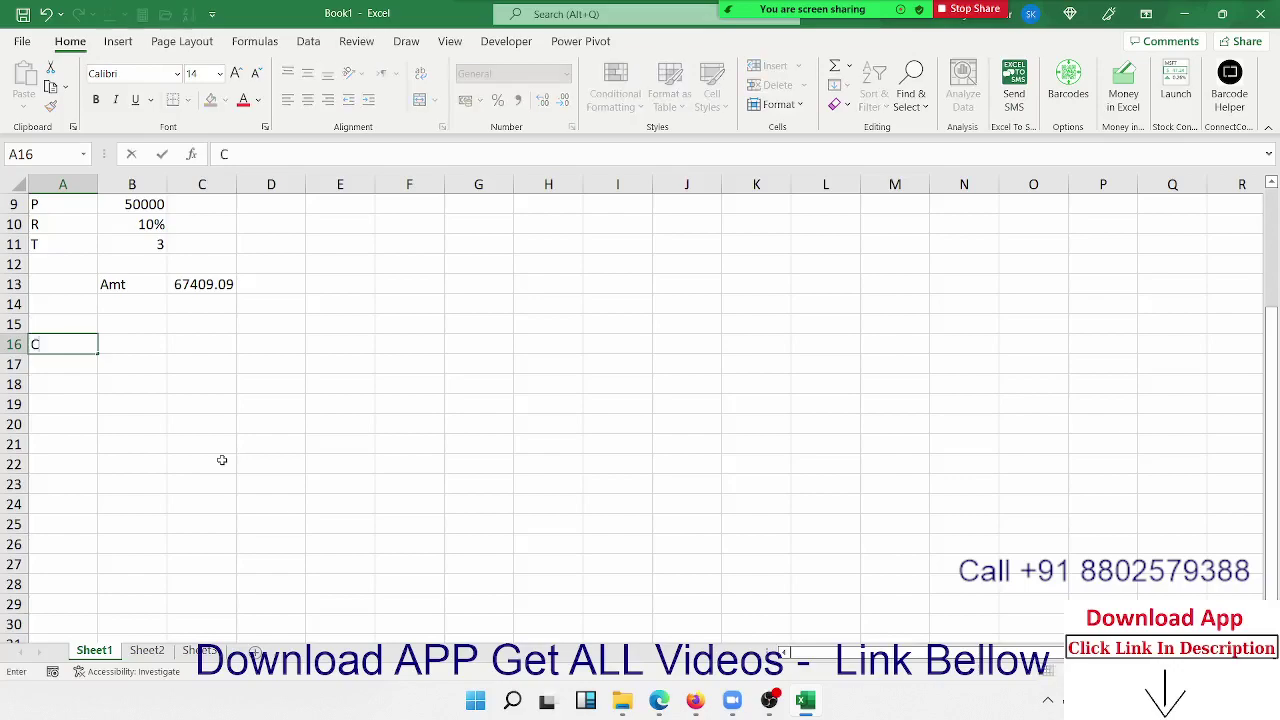
type("ost")
key("Tab")
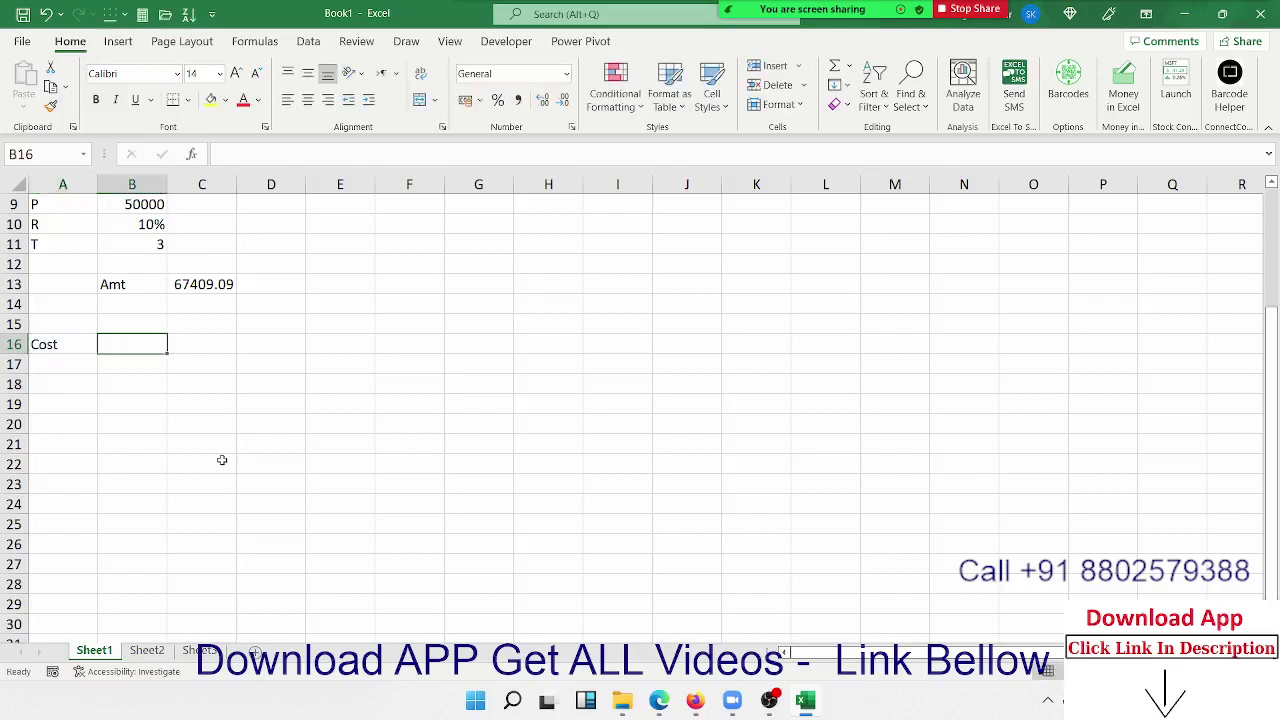
type("50")
key("Return")
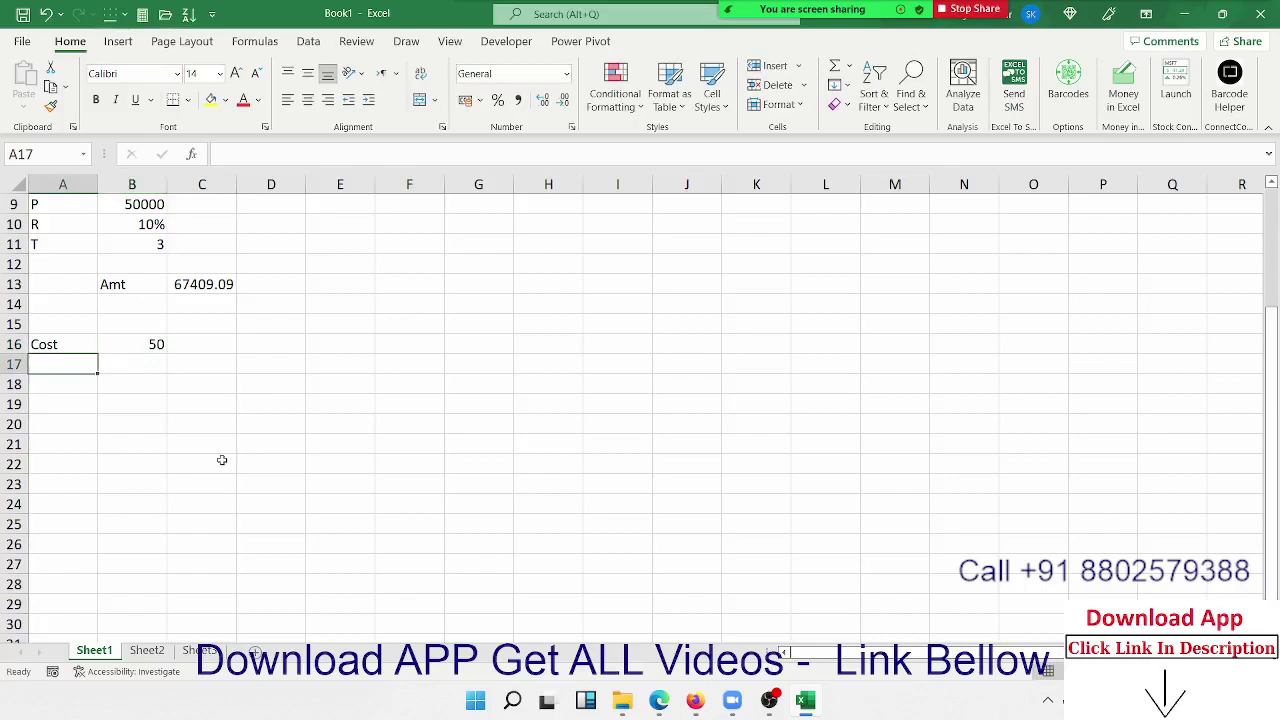
Step: Enter the label MRP in A17 with a ? placeholder in B17
type("MRP")
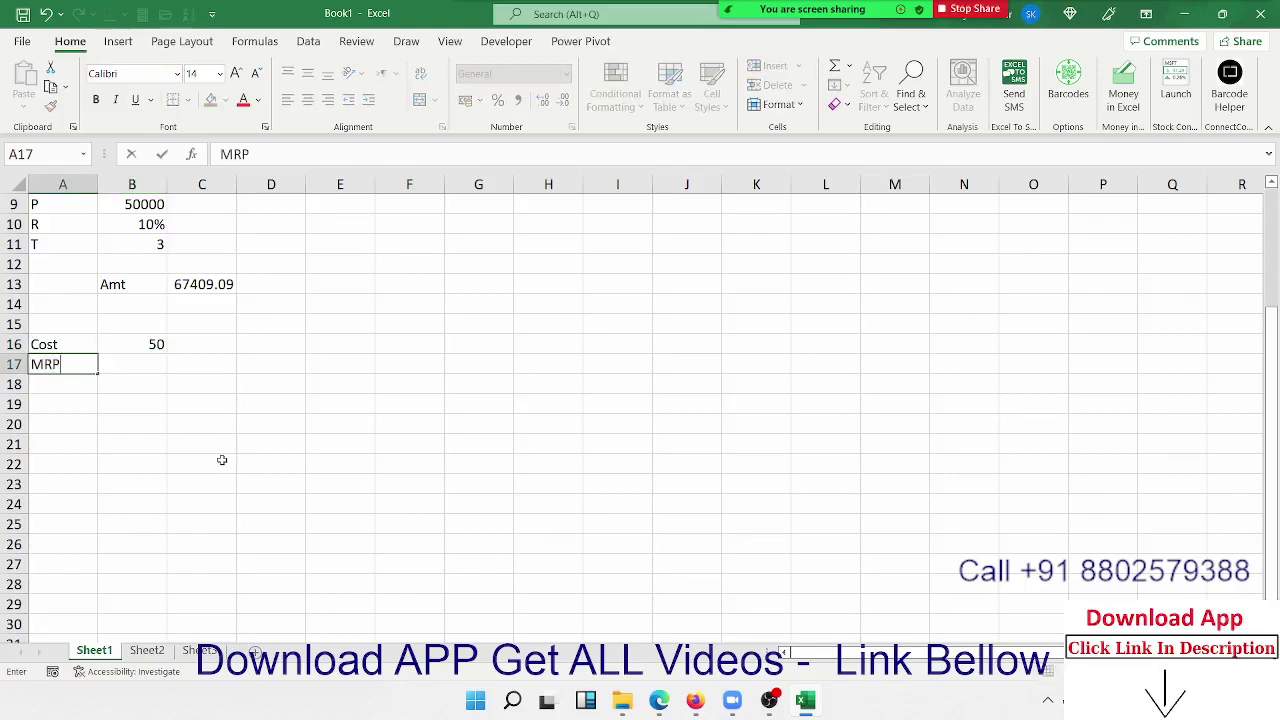
key("Tab")
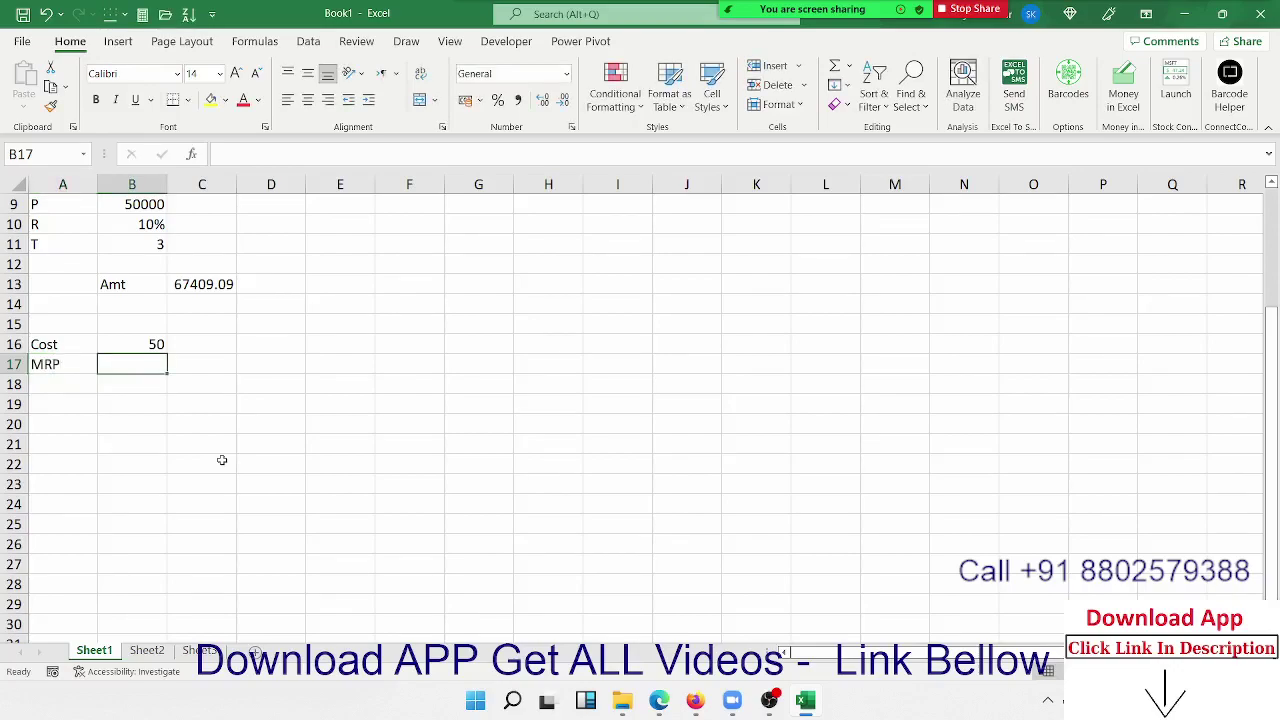
type("?")
key("Tab")
key("Tab")
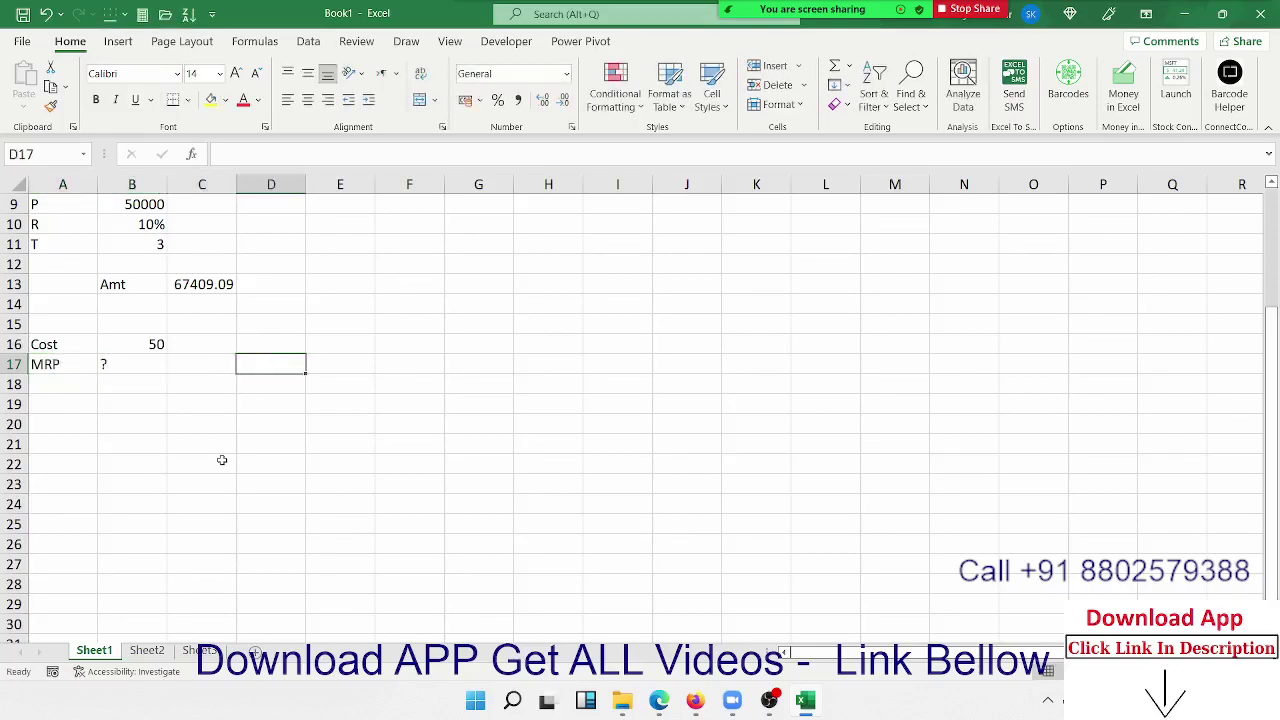
key("Down")
Step: Put the 5% markup of the Cost in D18 with =B16*5%, giving 2.5
type("=")
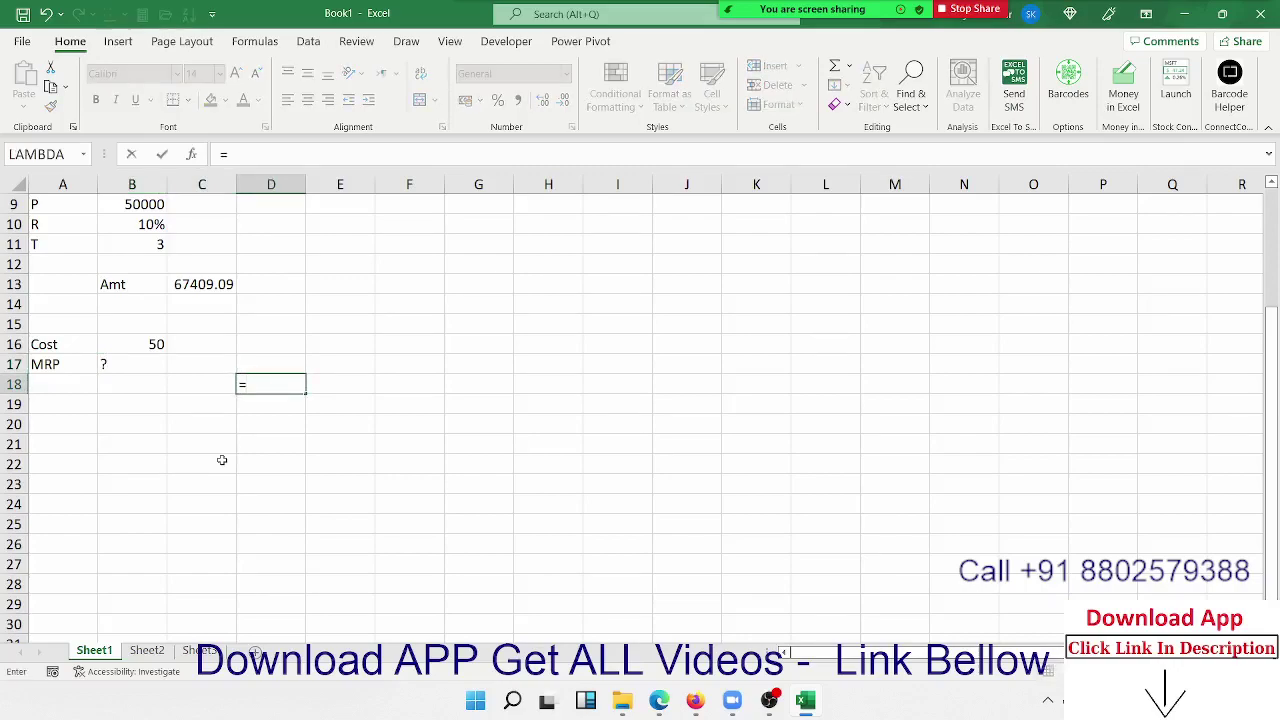
key("Up")
key("Left")
key("Left")
key("Up")
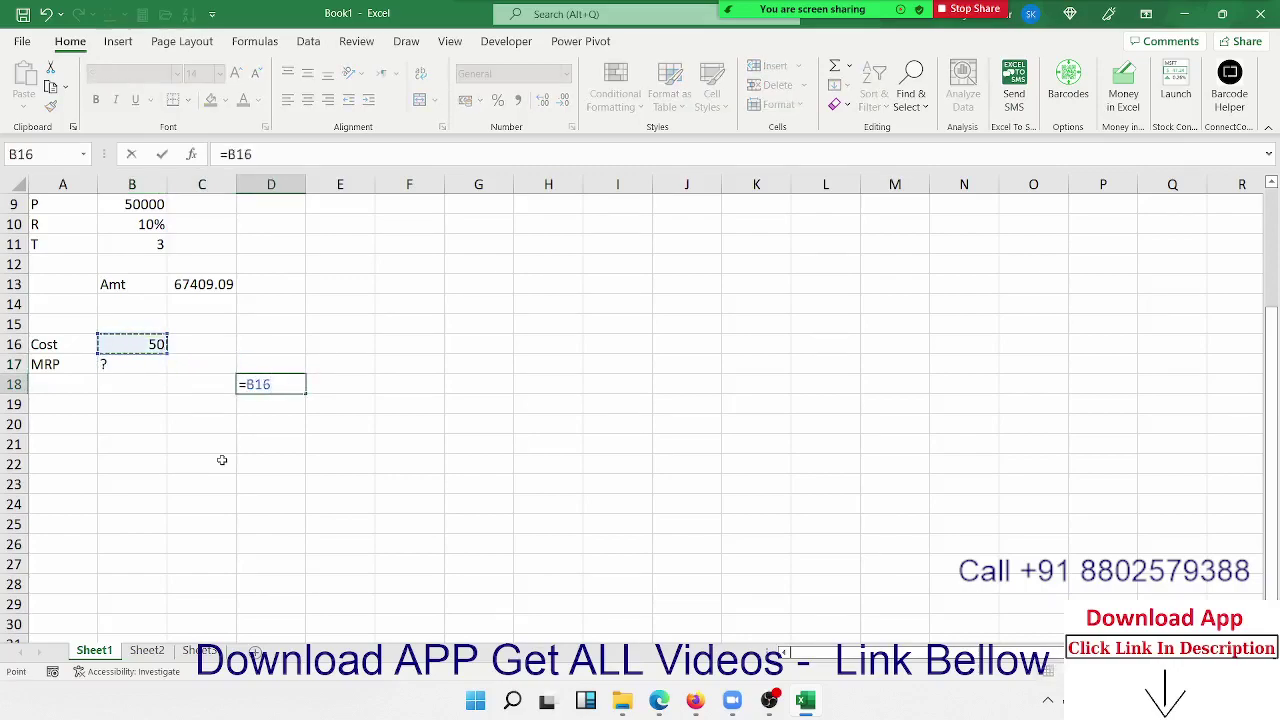
type("*10")
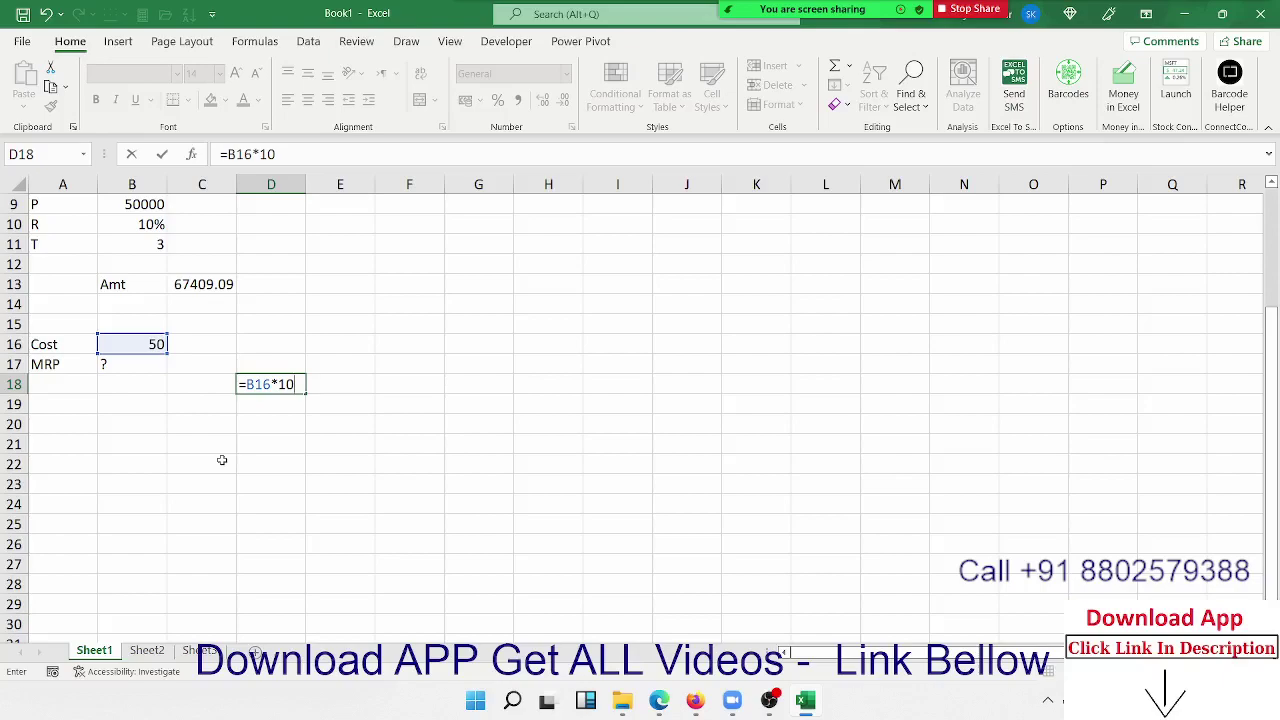
key("BackSpace")
key("BackSpace")
type("5")
type("%")
key("Return")
Step: Make D19 the cost plus markup, =B16+D18, giving 52.5
type("=")
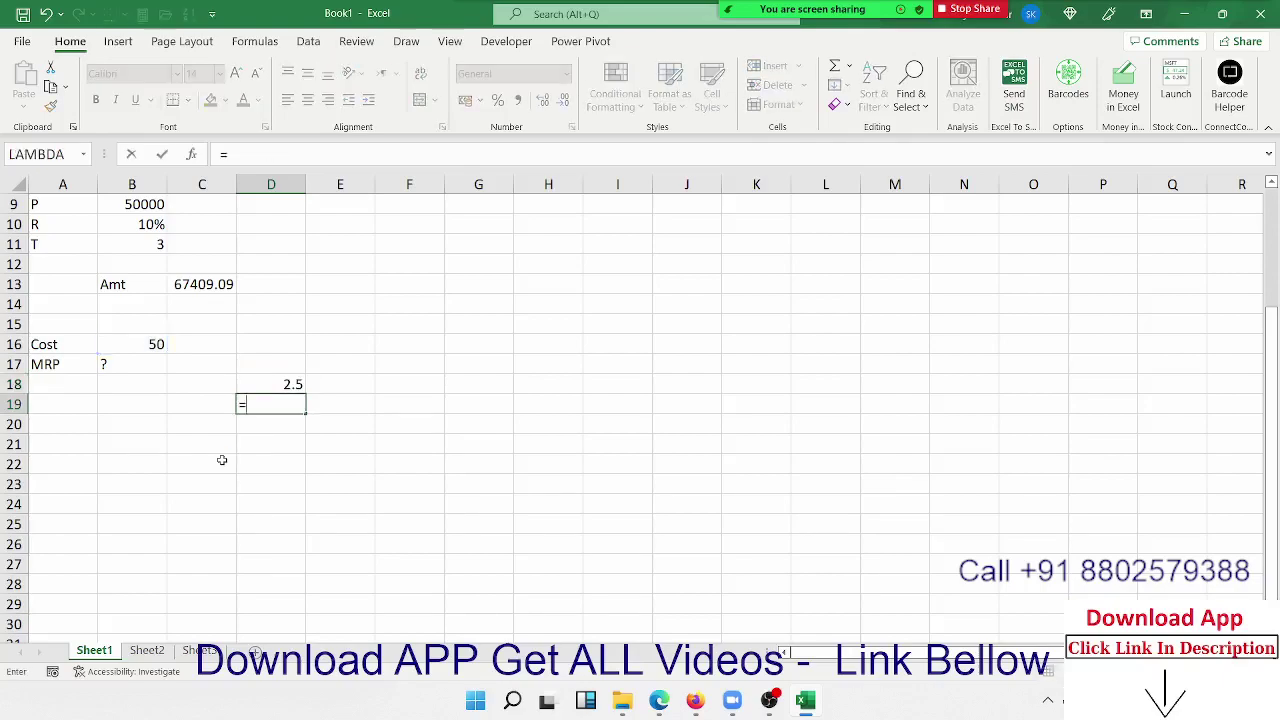
key("Left")
key("Left")
key("Up")
key("Up")
key("Up")
key("Up")
key("Right")
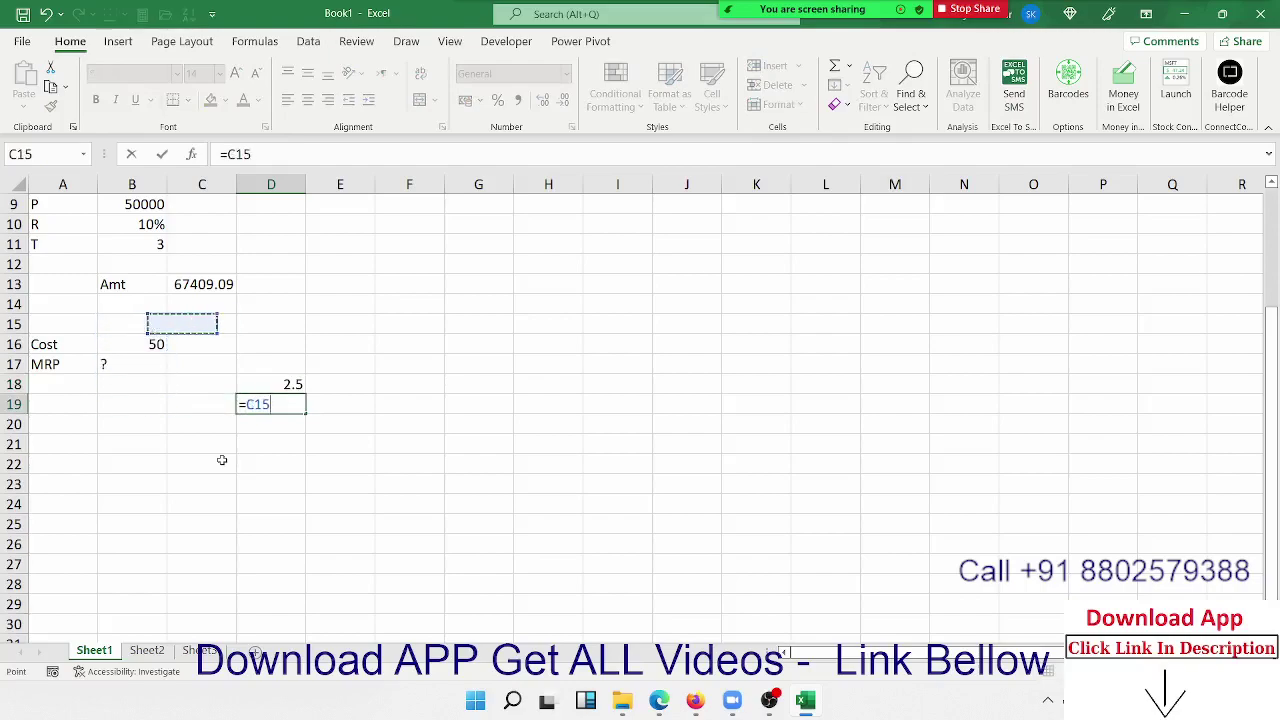
key("Down")
key("Left")
type("+")
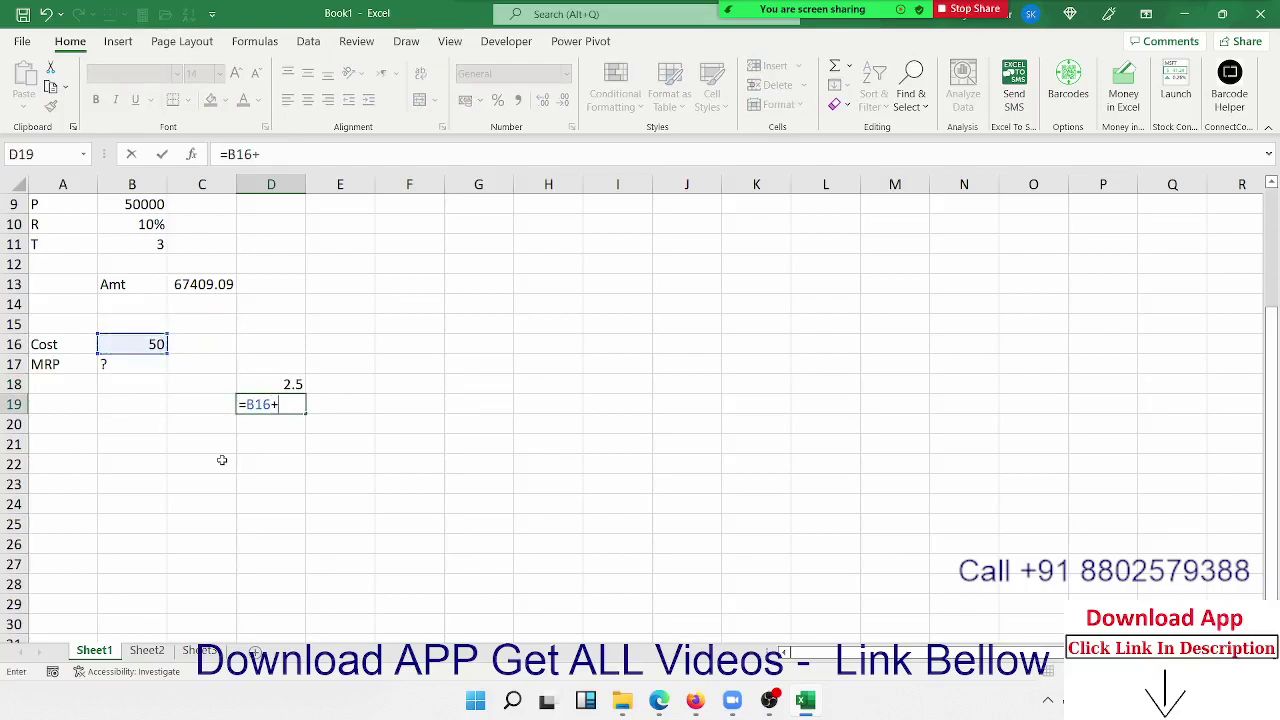
key("Up")
key("Return")
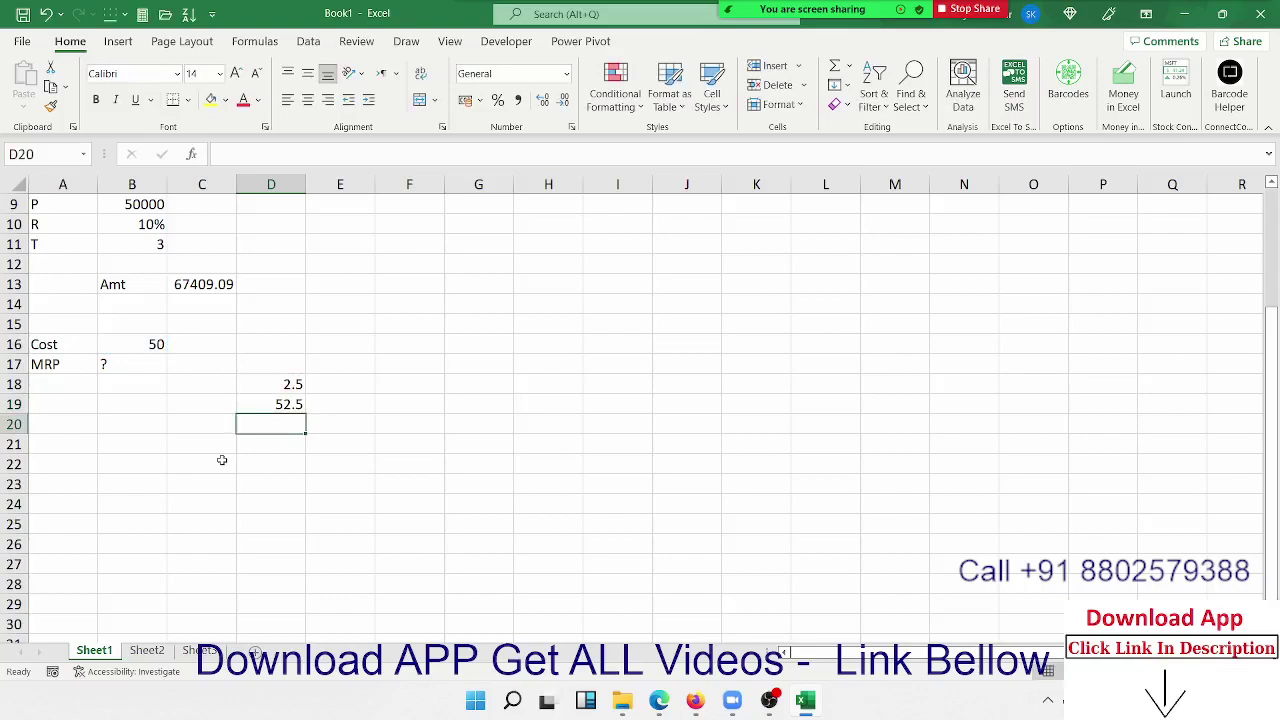
Step: Put the 10% markup in E18 as =D19*10%, giving 5.25
key("Up")
key("Up")
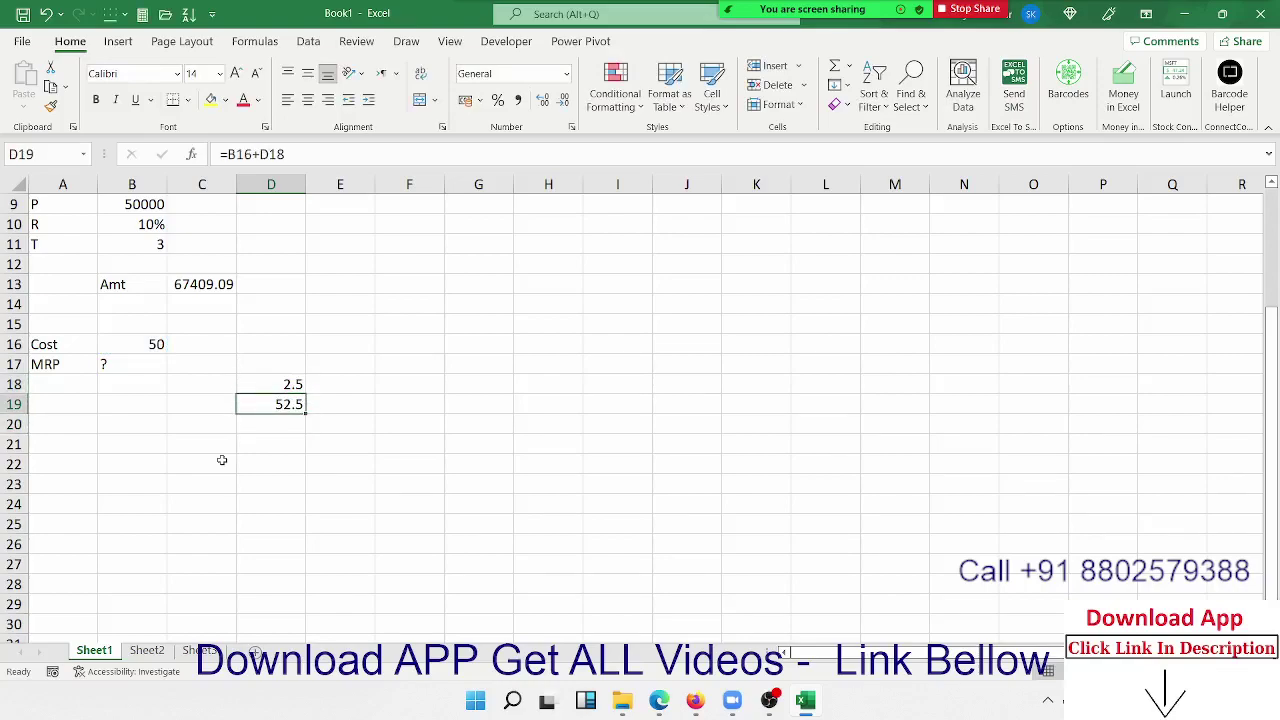
key("Down")
key("Up")
key("Right")
key("Up")
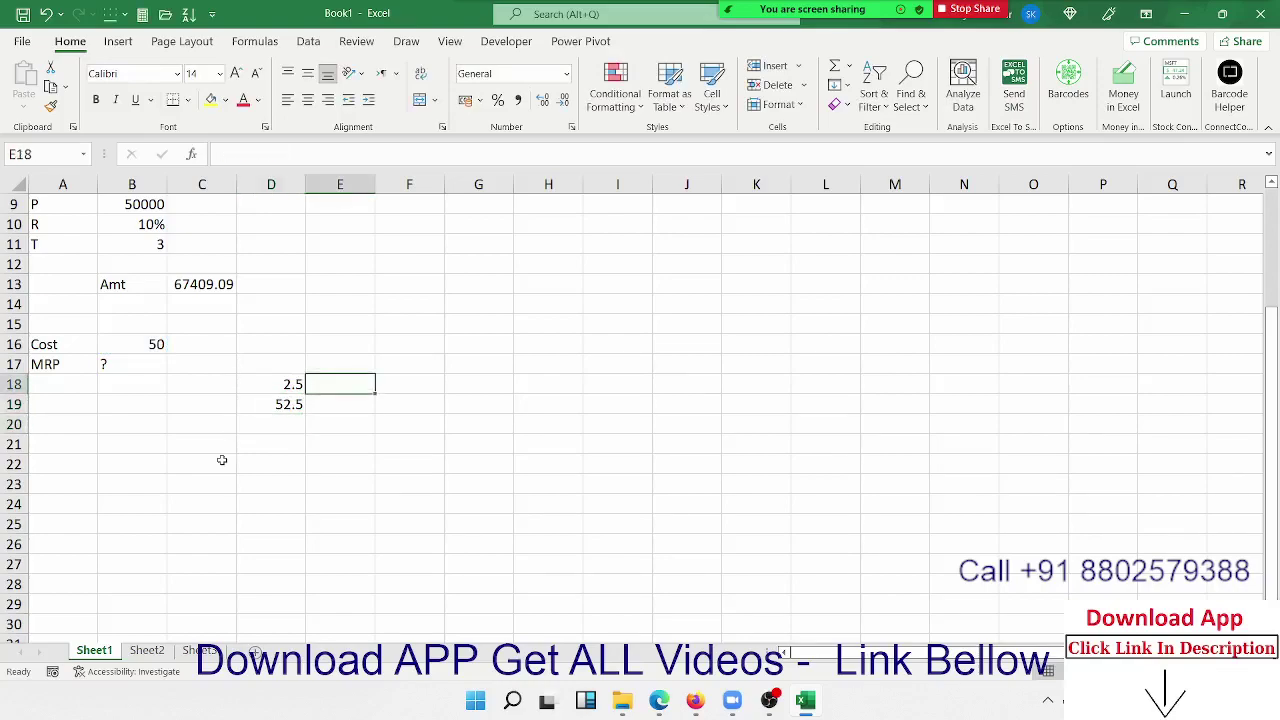
type("=")
key("Down")
key("Left")
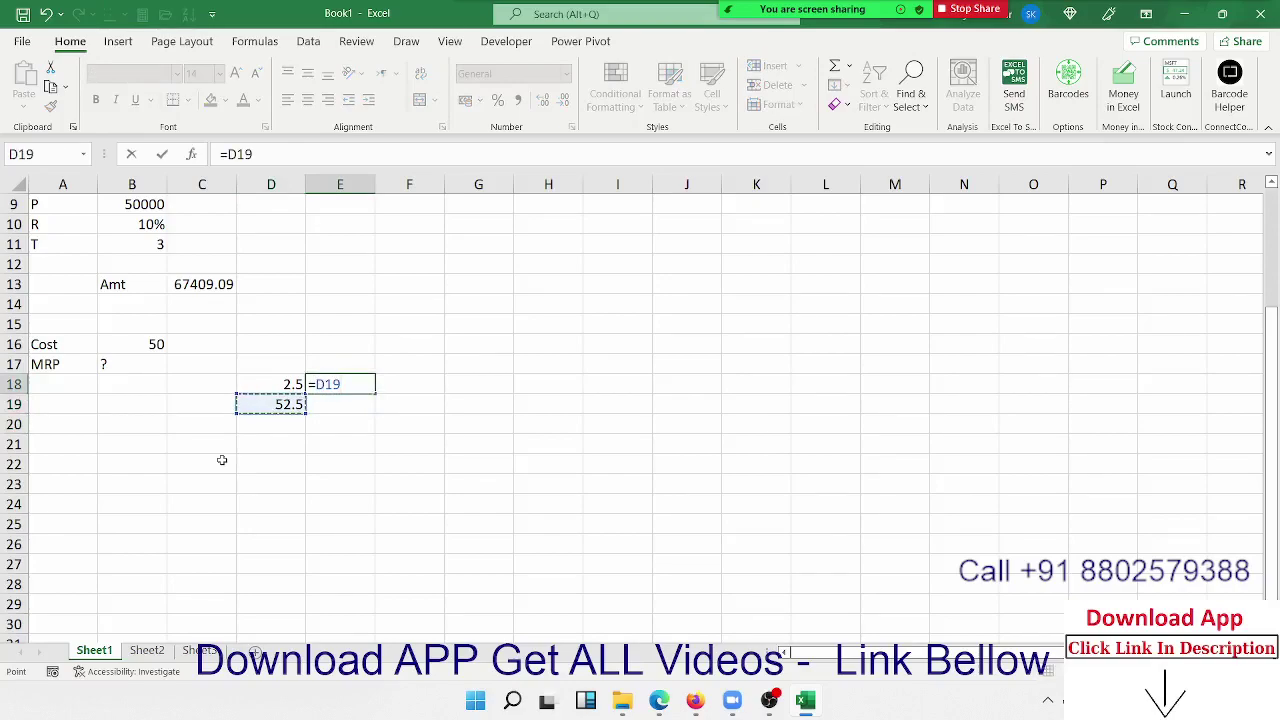
type("*10%")
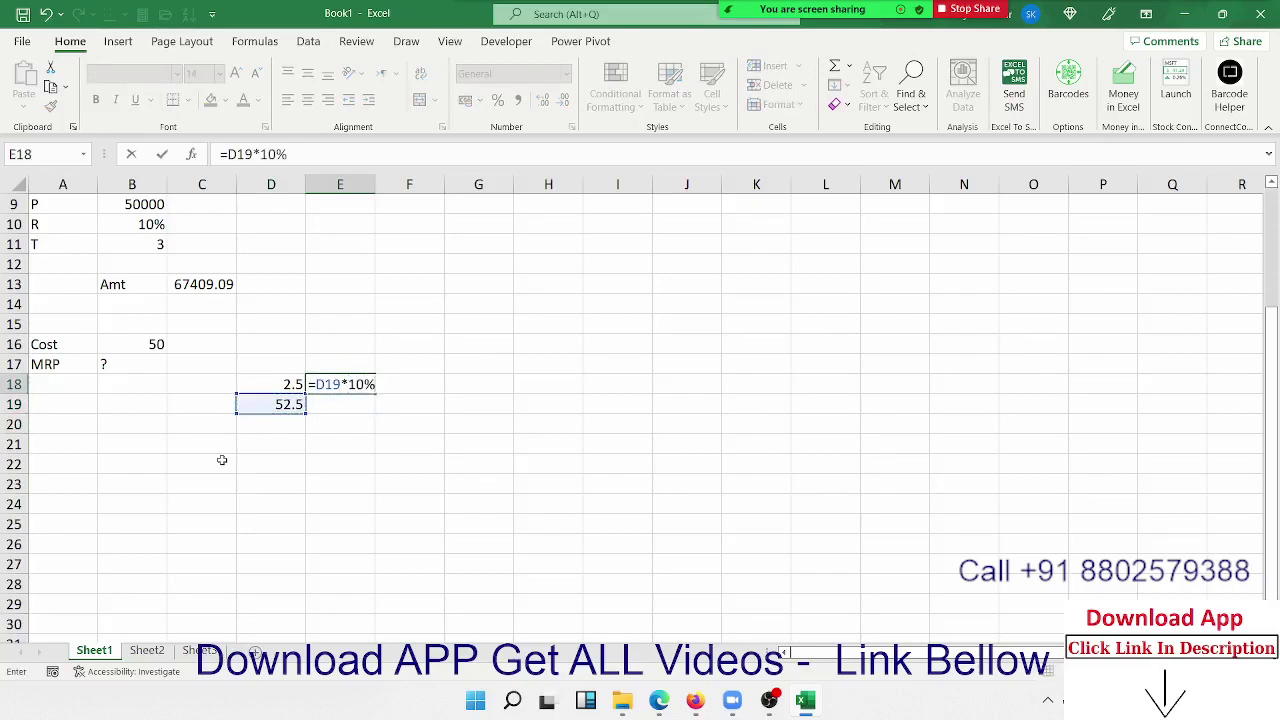
key("Return")
Step: Make E19 the new price =D19+E18, giving 57.75
type("=")
key("Left")
type("+")
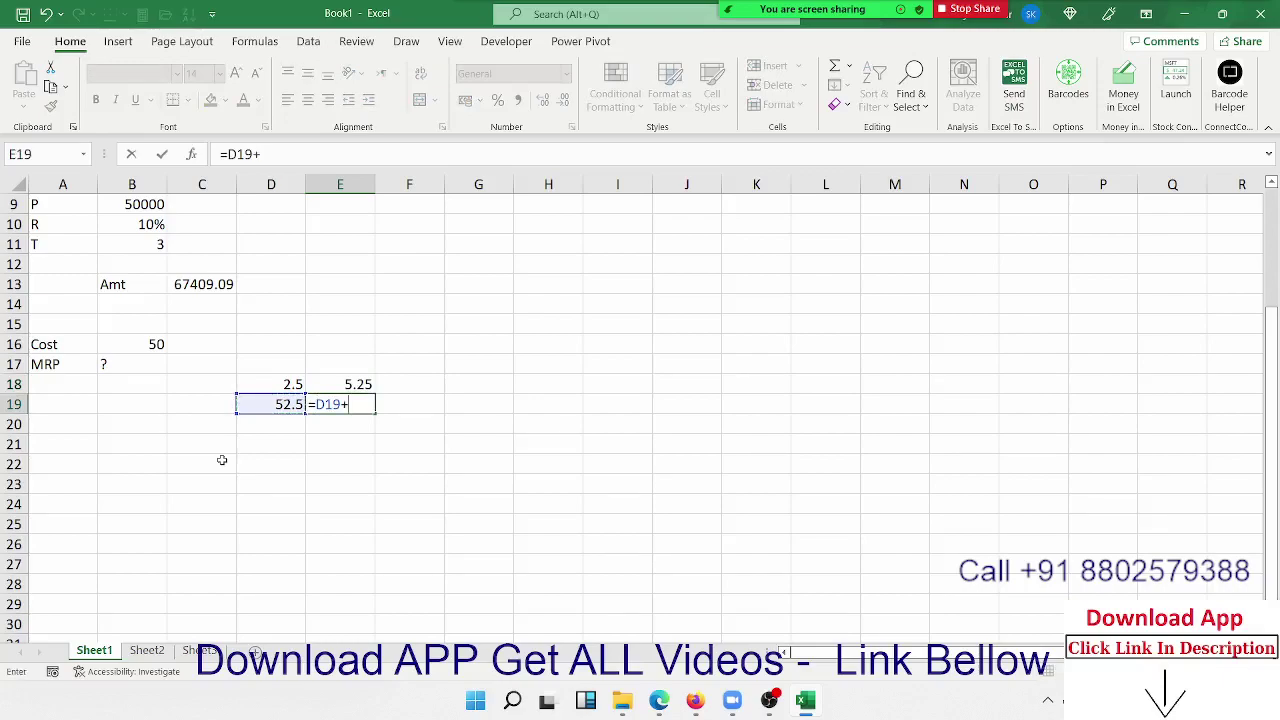
key("Up")
key("Return")
key("Up")
Step: Put the 15% markup in F18 as =E19*15%, giving 8.6625
key("Right")
key("Up")
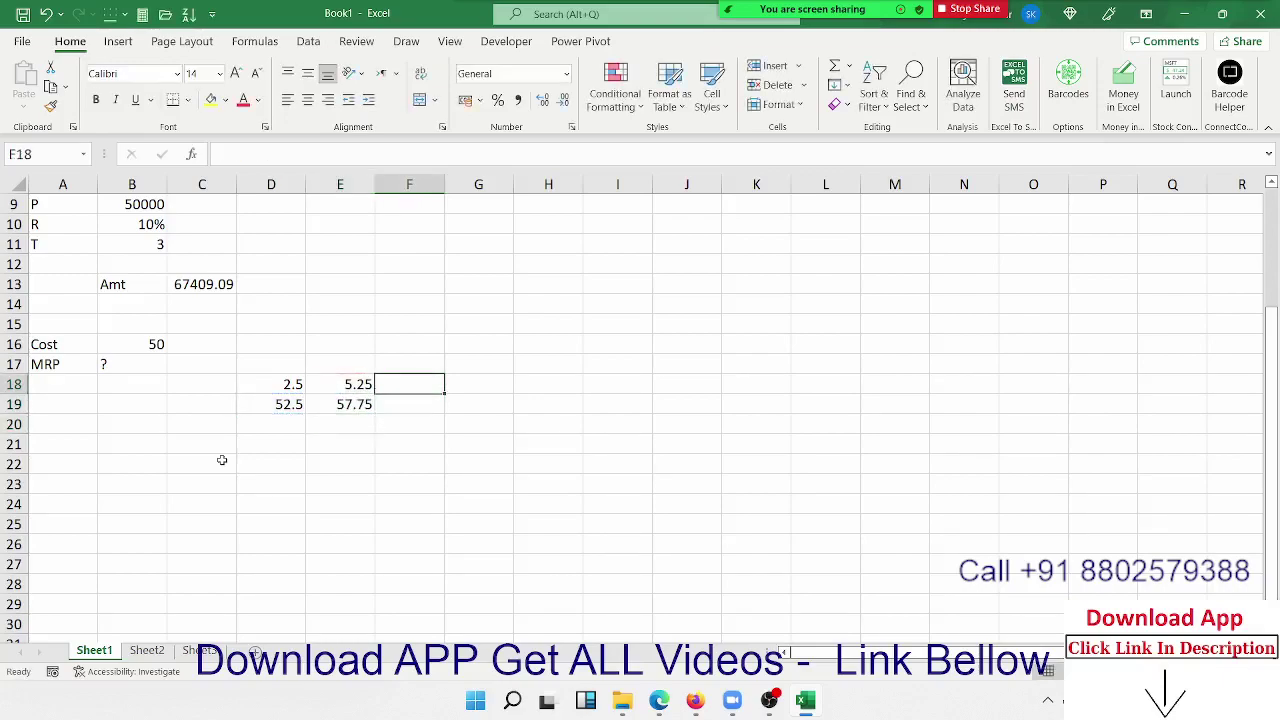
type("=")
key("Down")
key("Left")
type("*")
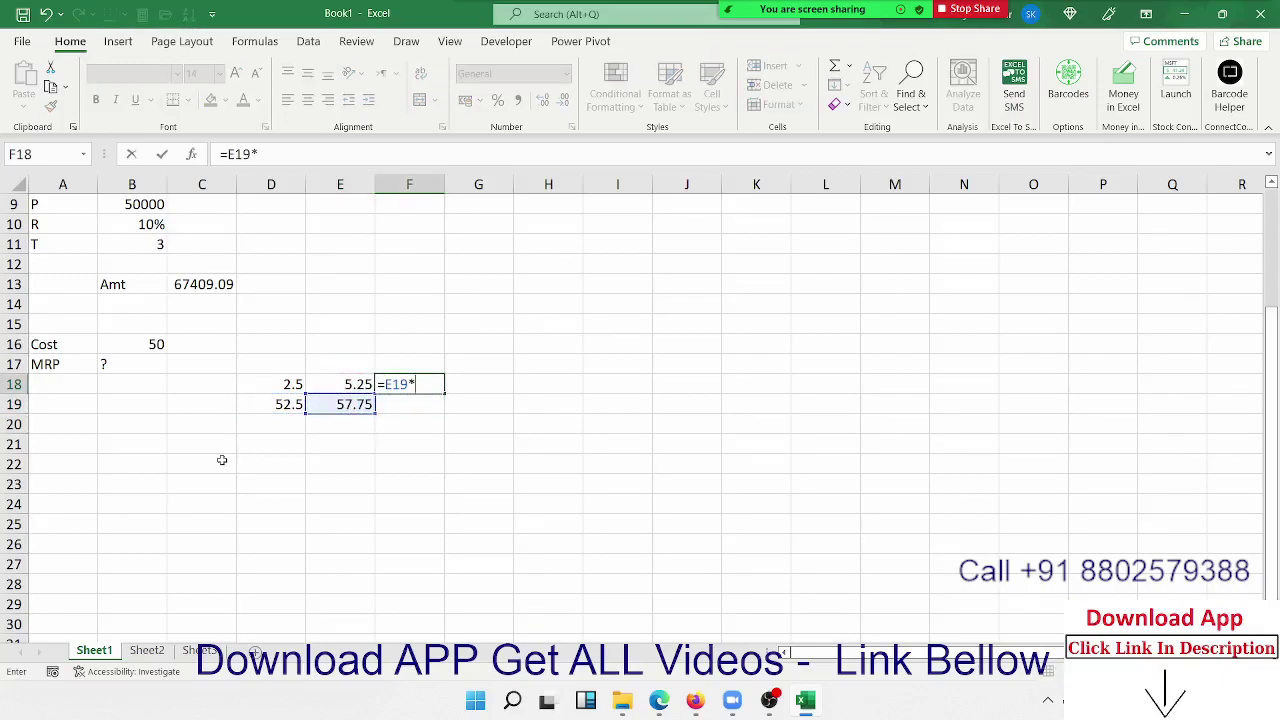
type("15%")
key("Return")
Step: Make F19 the new price =E19+F18
type("=")
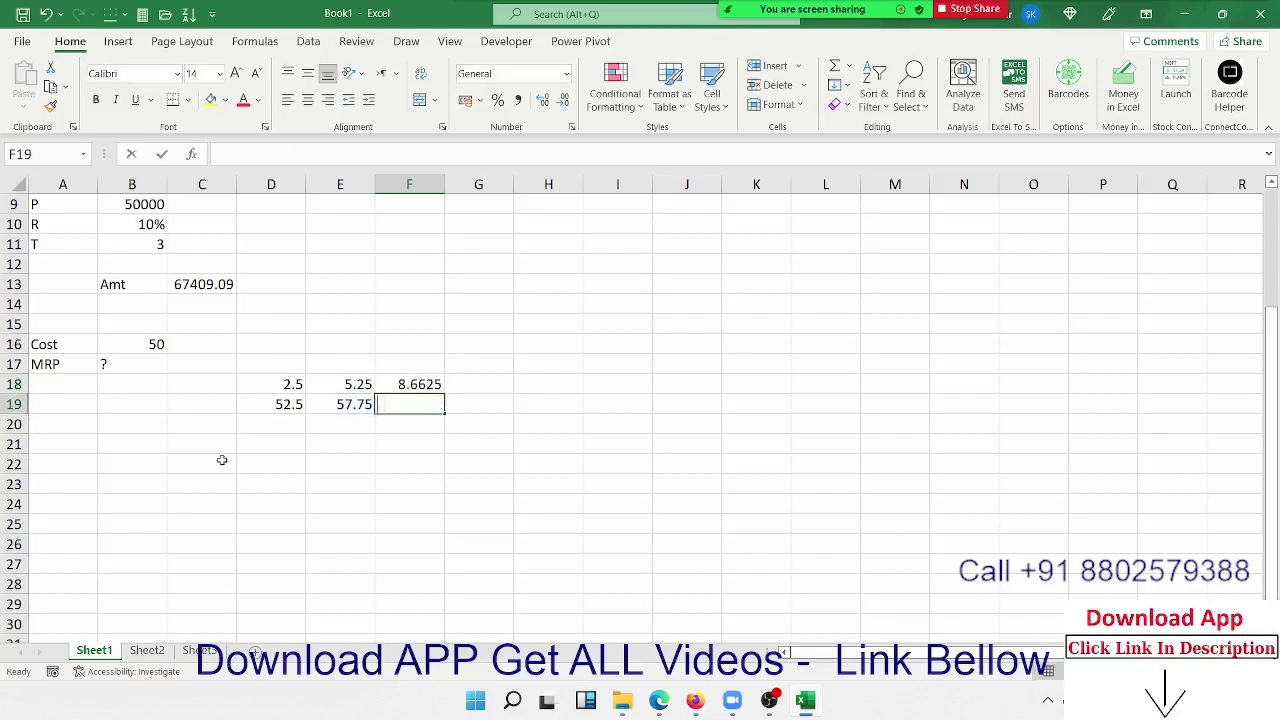
key("Left")
type("+")
key("Up")
key("Return")
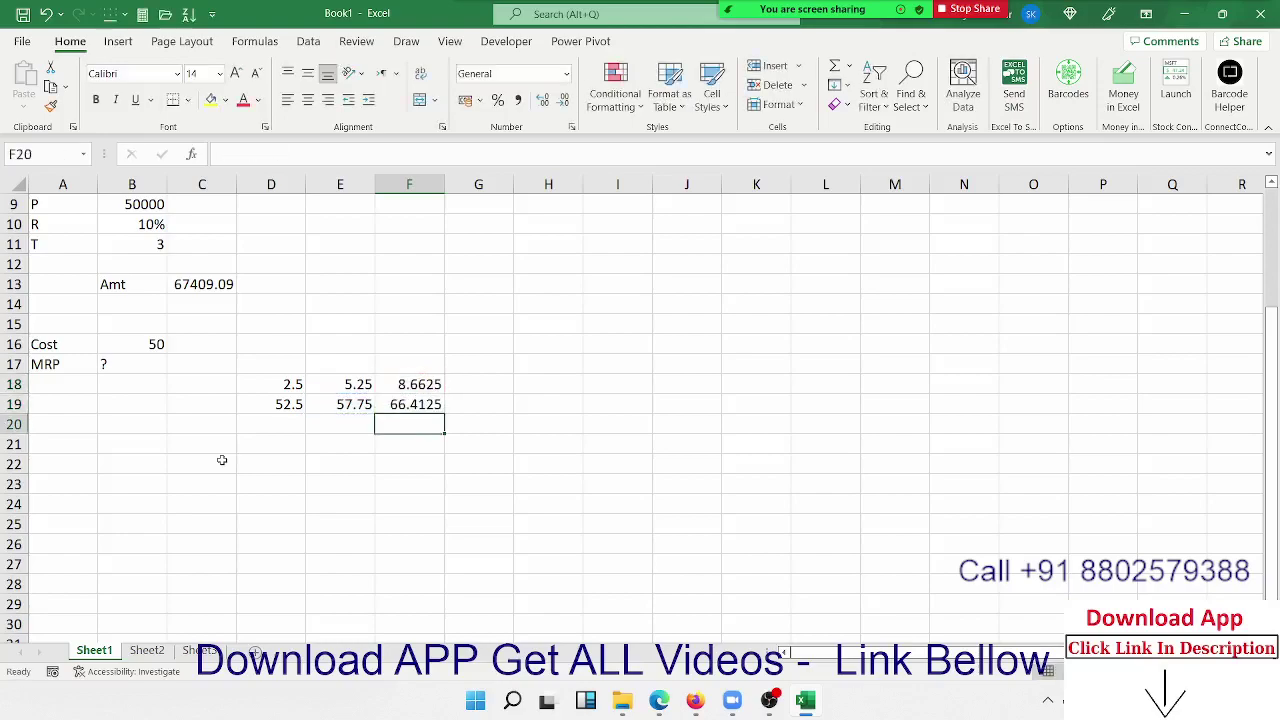
Step: Put the 20% markup in G18 as =F19*20%, giving 13.2825
key("Right")
key("Up")
key("Up")
type("=")
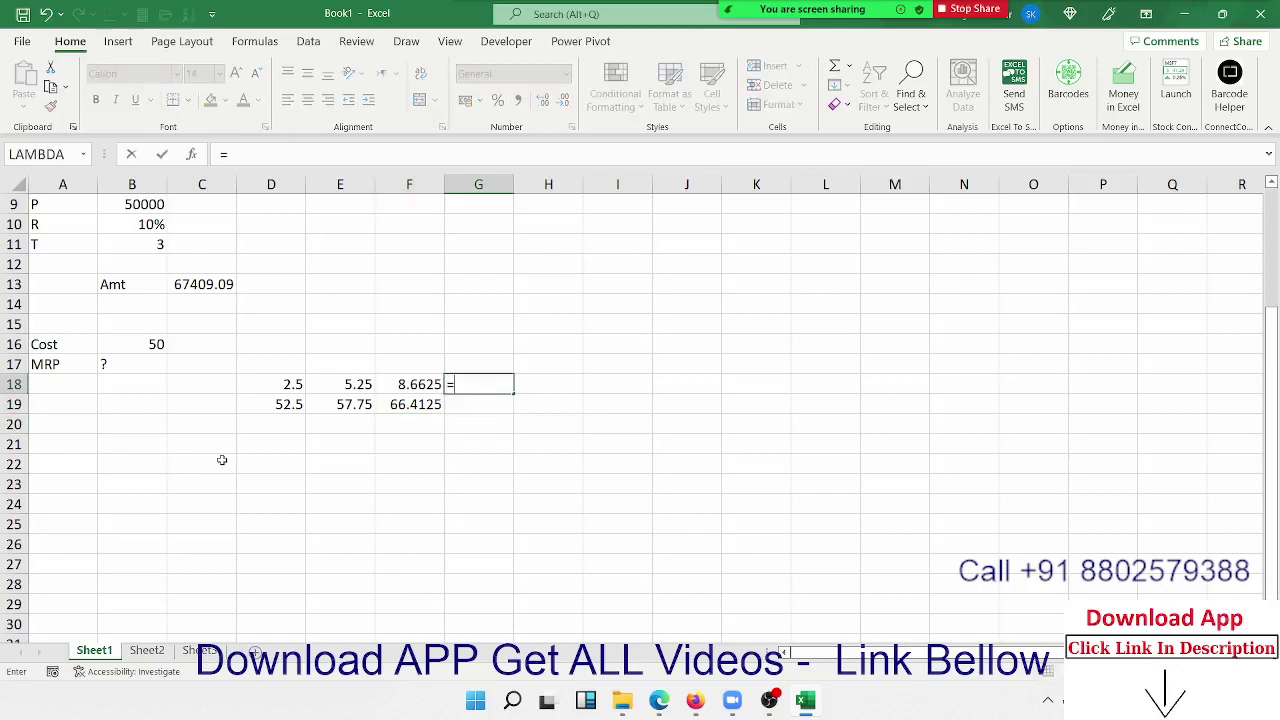
key("Down")
key("Left")
type("*")
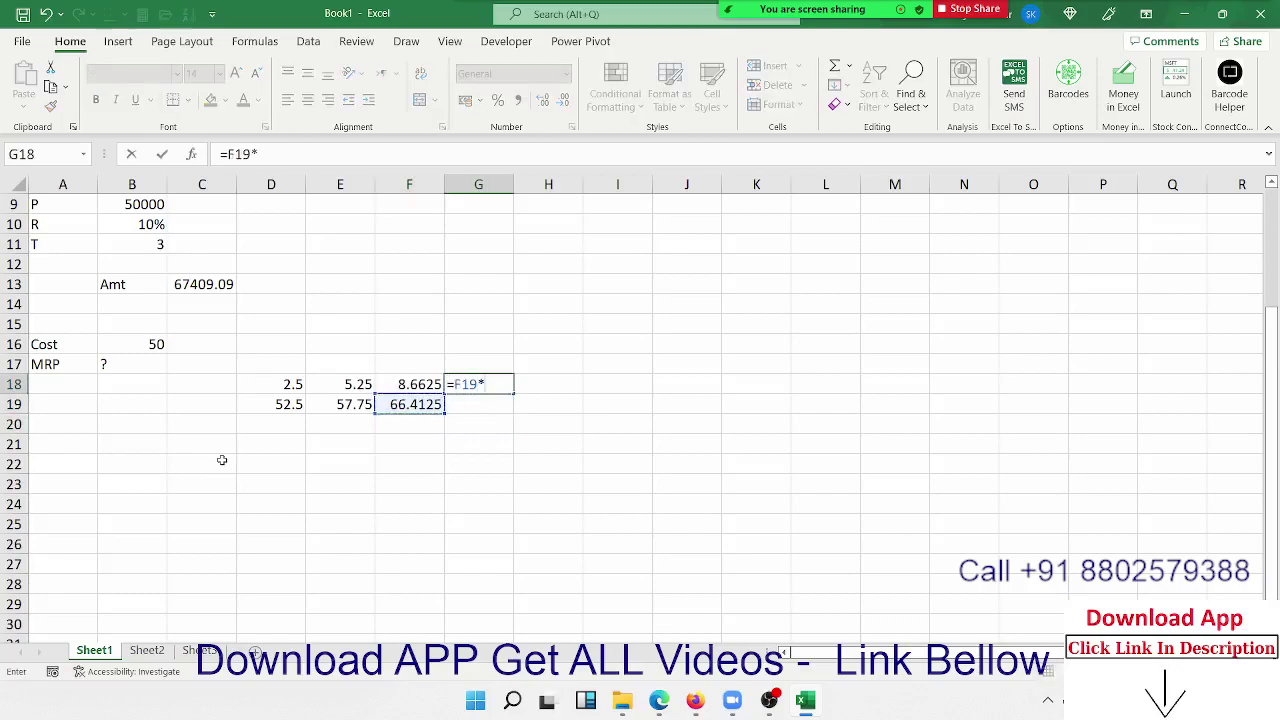
type("20%")
key("Return")
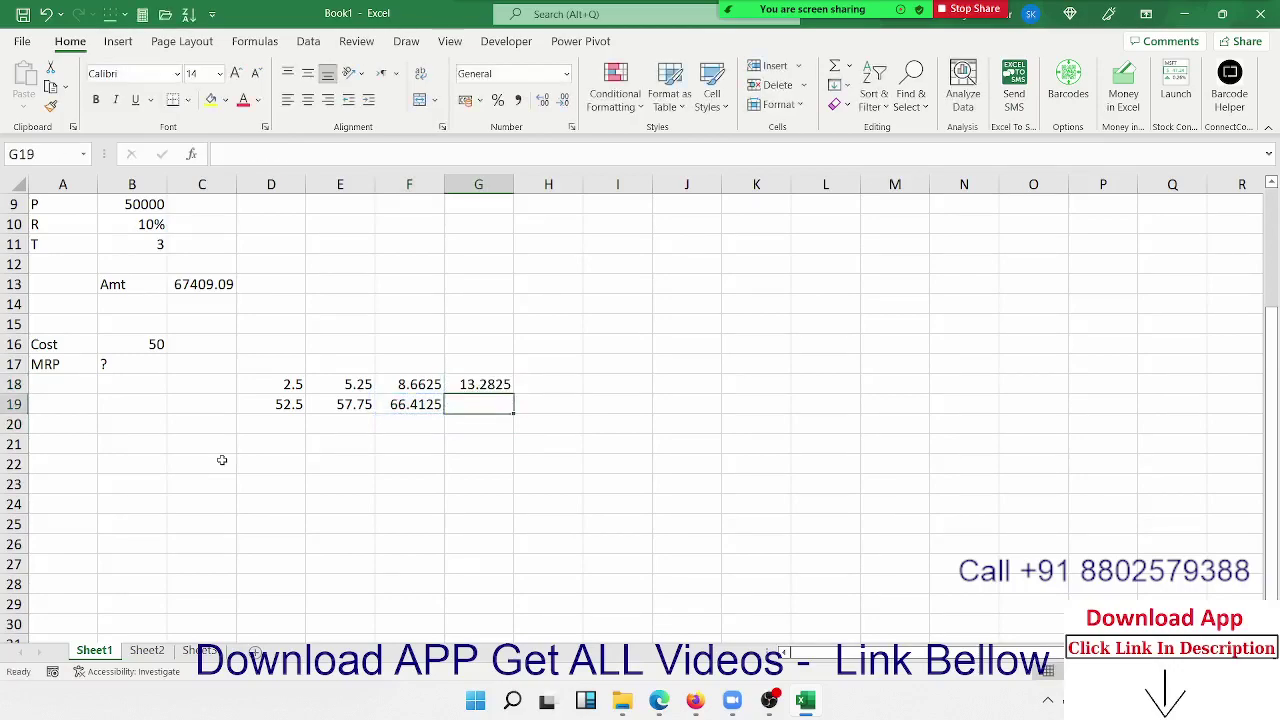
Step: Make G19 the final price =F19+G18, reaching 79.695
type("=")
key("Left")
type("+")
key("Up")
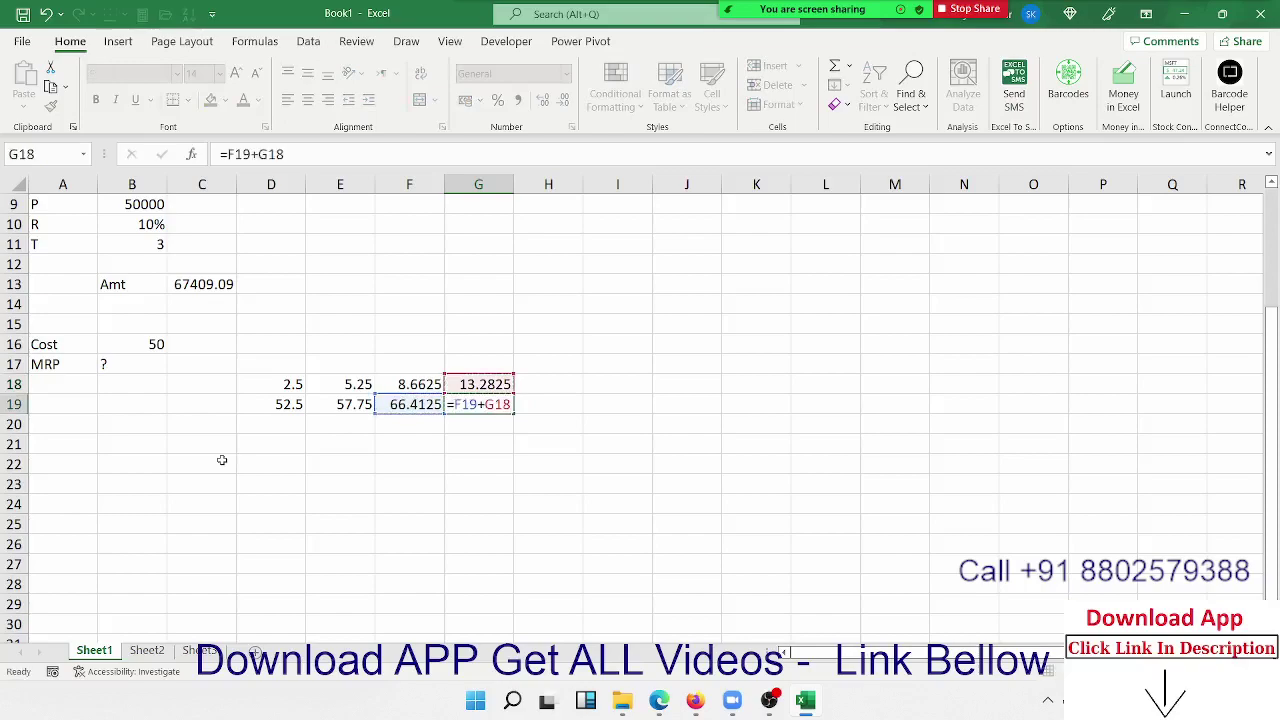
key("Return")
key("Up")
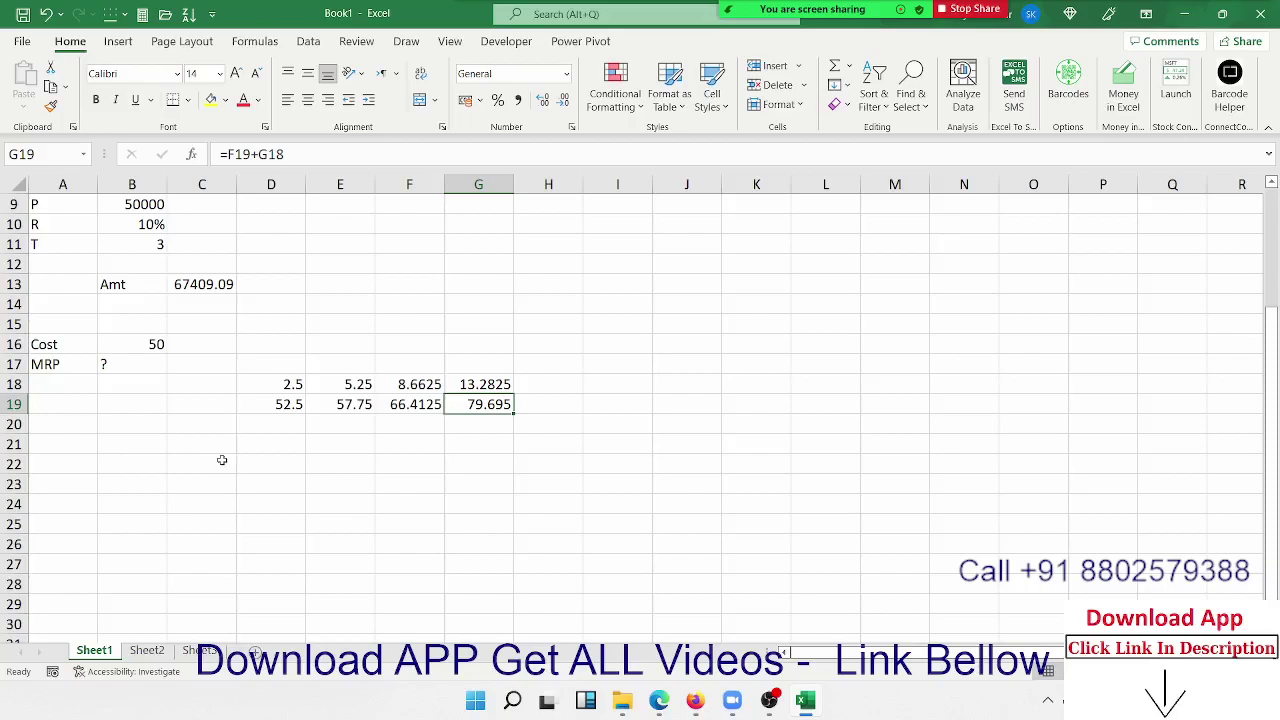
Step: Review the chained markup formulas, inspecting D18's formula without changing it
key("Left")
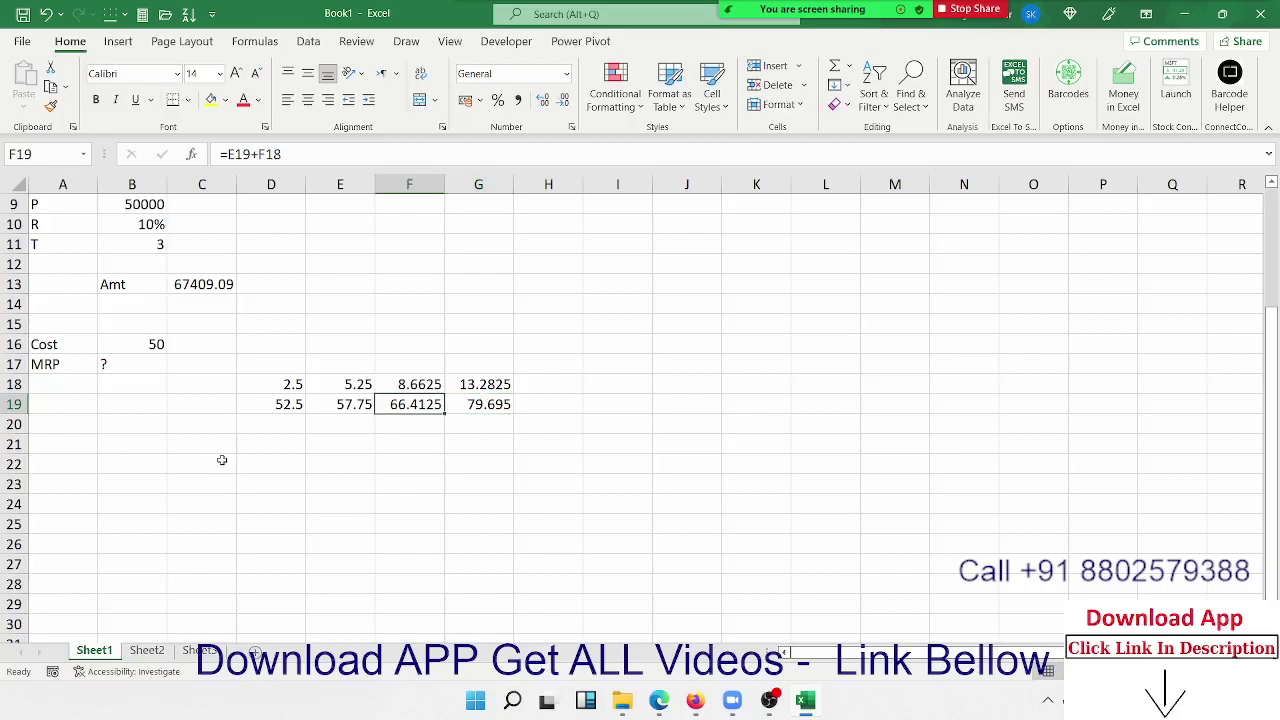
key("Right")
key("Left")
key("Left")
key("Left")
key("Up")
key("Right")
key("Right")
key("Right")
key("Right")
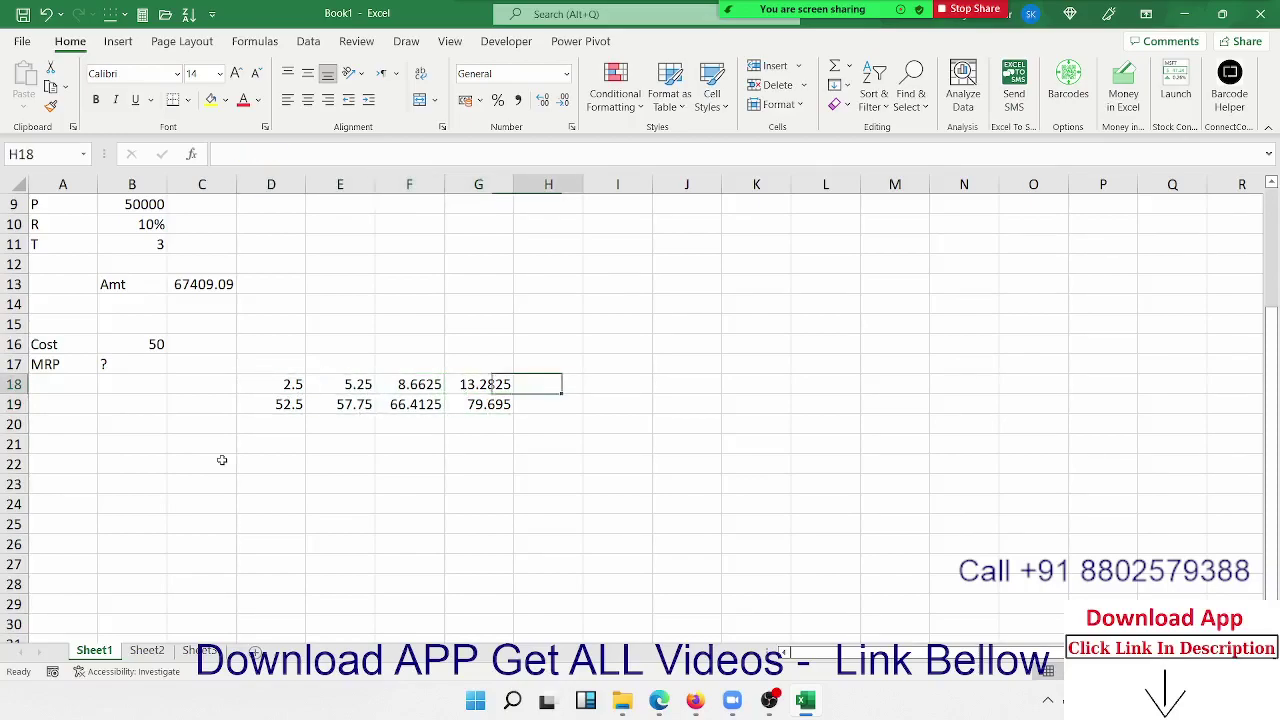
key("Down")
key("Left")
key("Left")
key("Left")
key("Left")
key("Up")
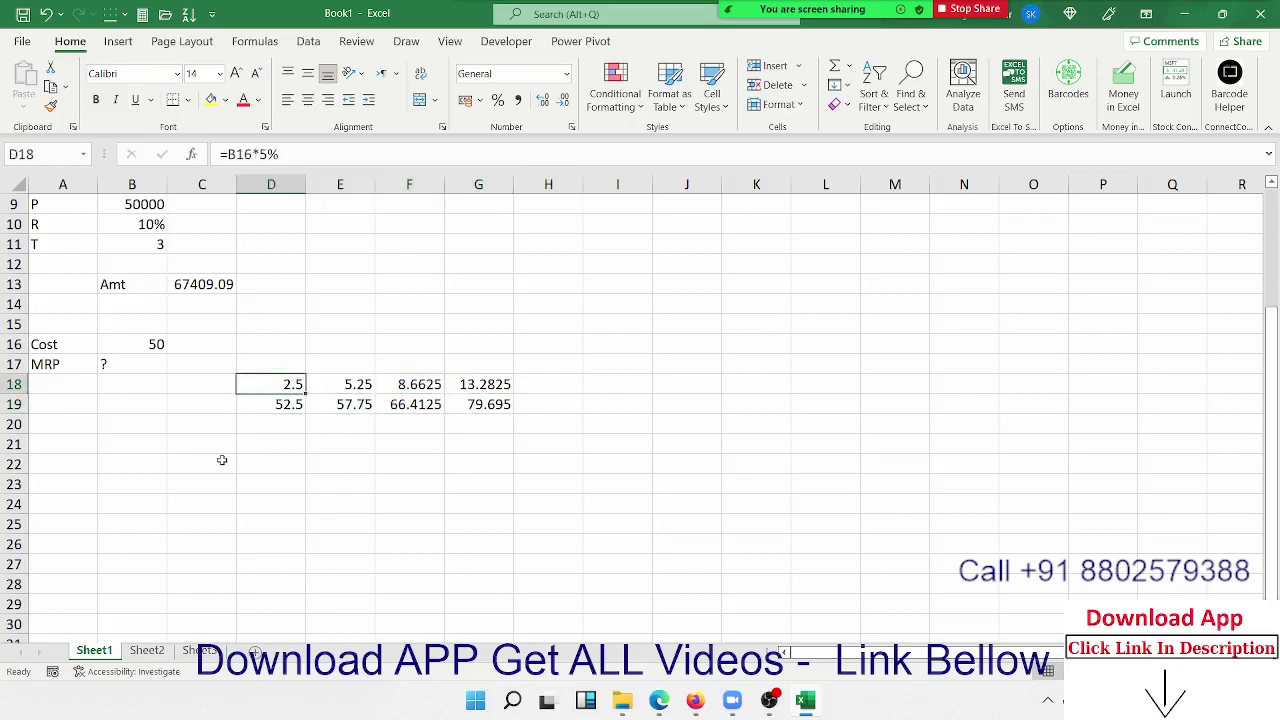
double_click(286, 381)
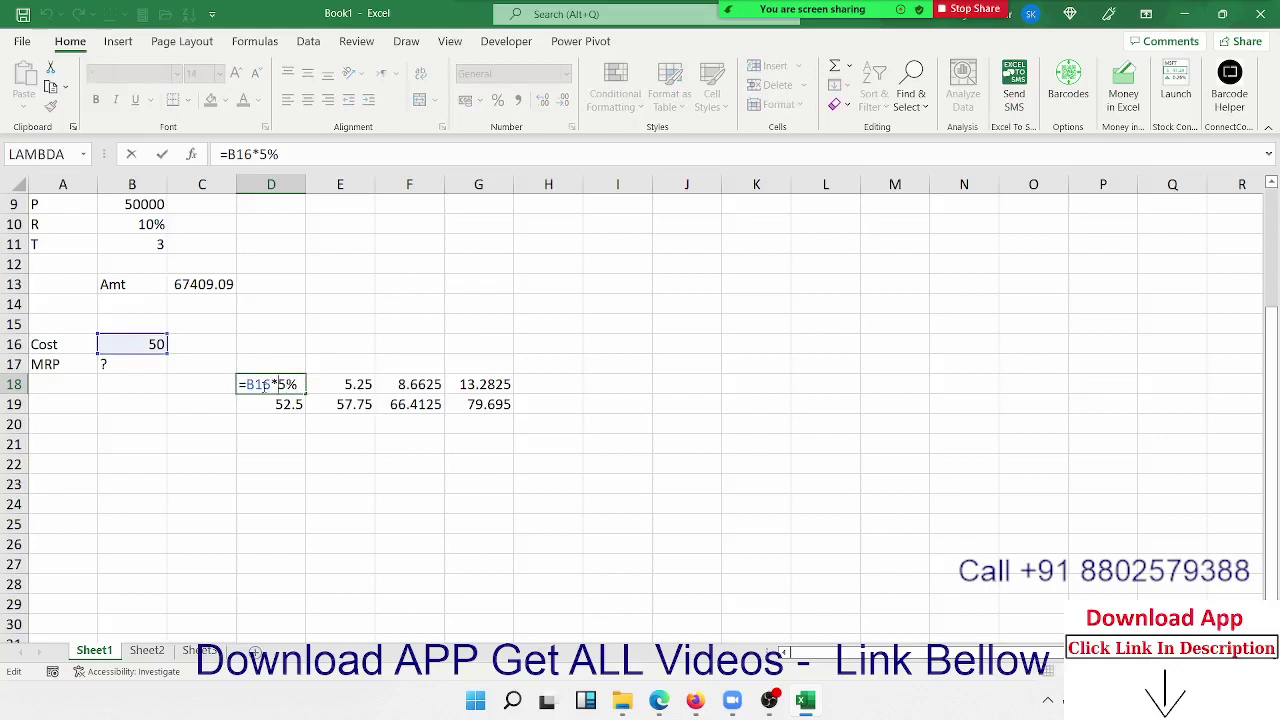
key("shift+Right")
key("shift+Right")
key("shift+Right")
key("shift+Right")
key("shift+Right")
key("shift+Right")
key("Escape")
Step: Replace the D18 reference in D19 with (B16*5%), making =B16+(B16*5%)
key("Down")
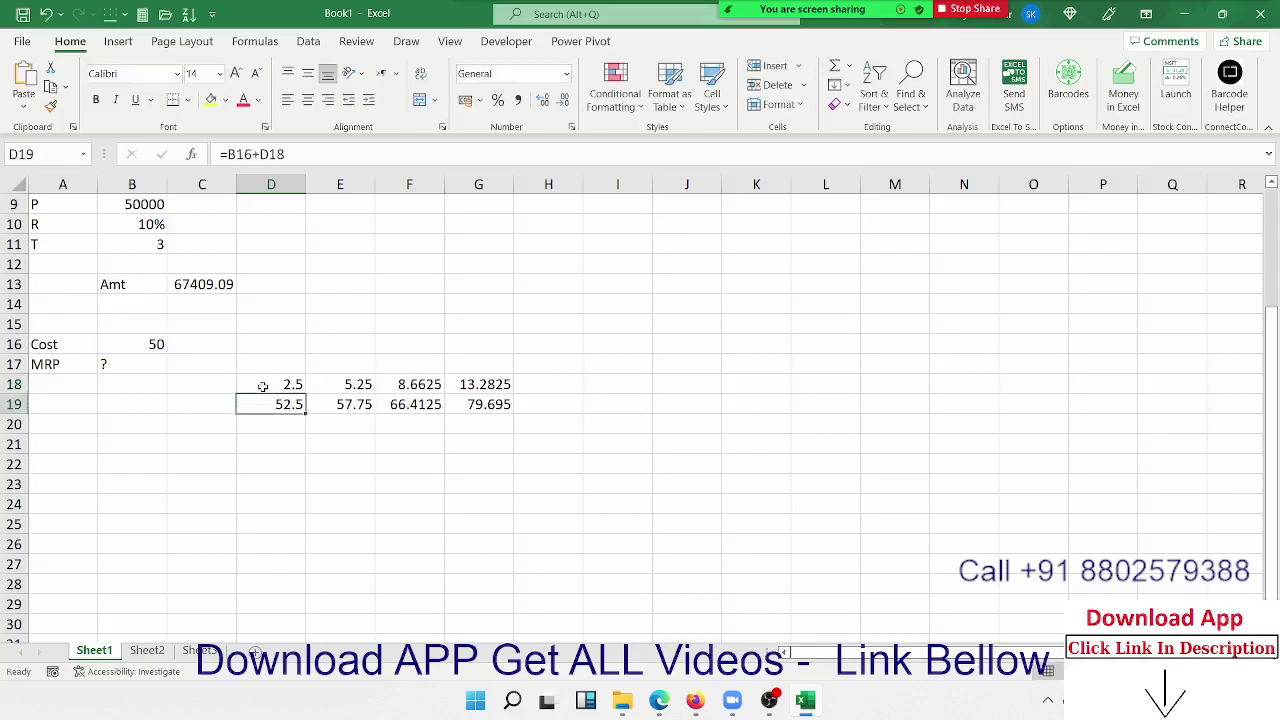
key("F2")
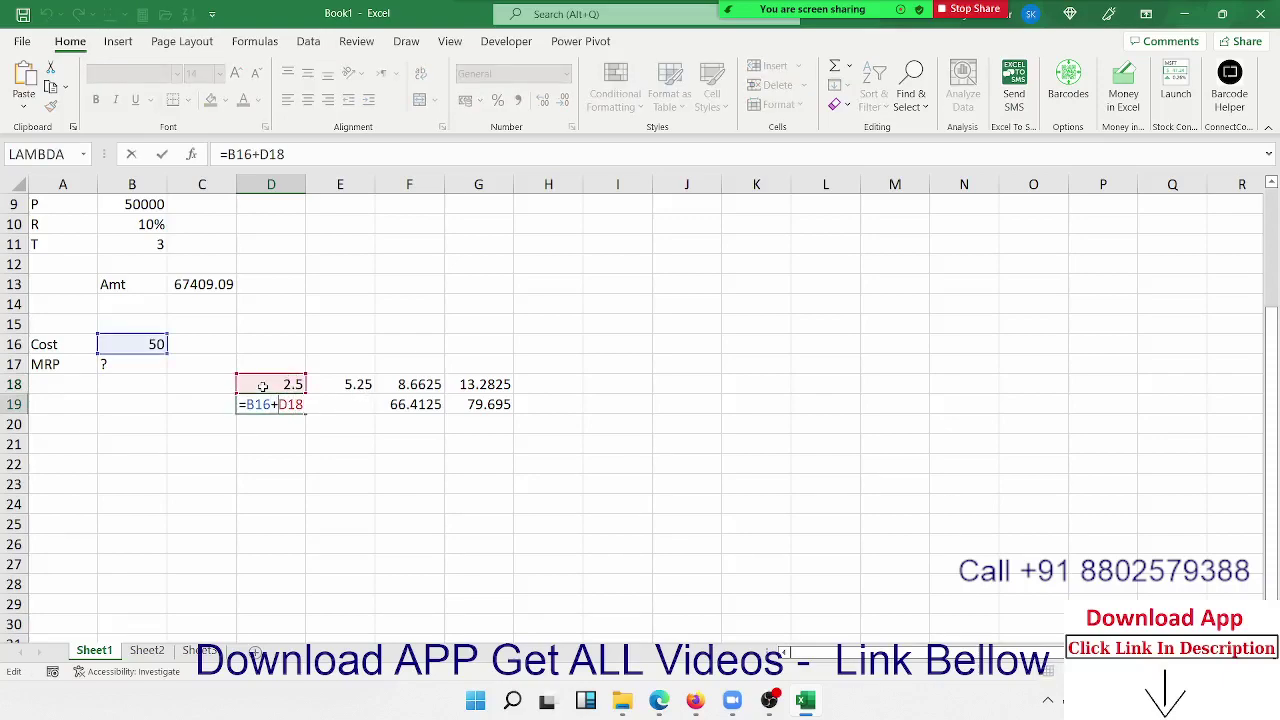
key("shift+Right")
key("shift+Right")
key("shift+Right")
type("(B16*5%")
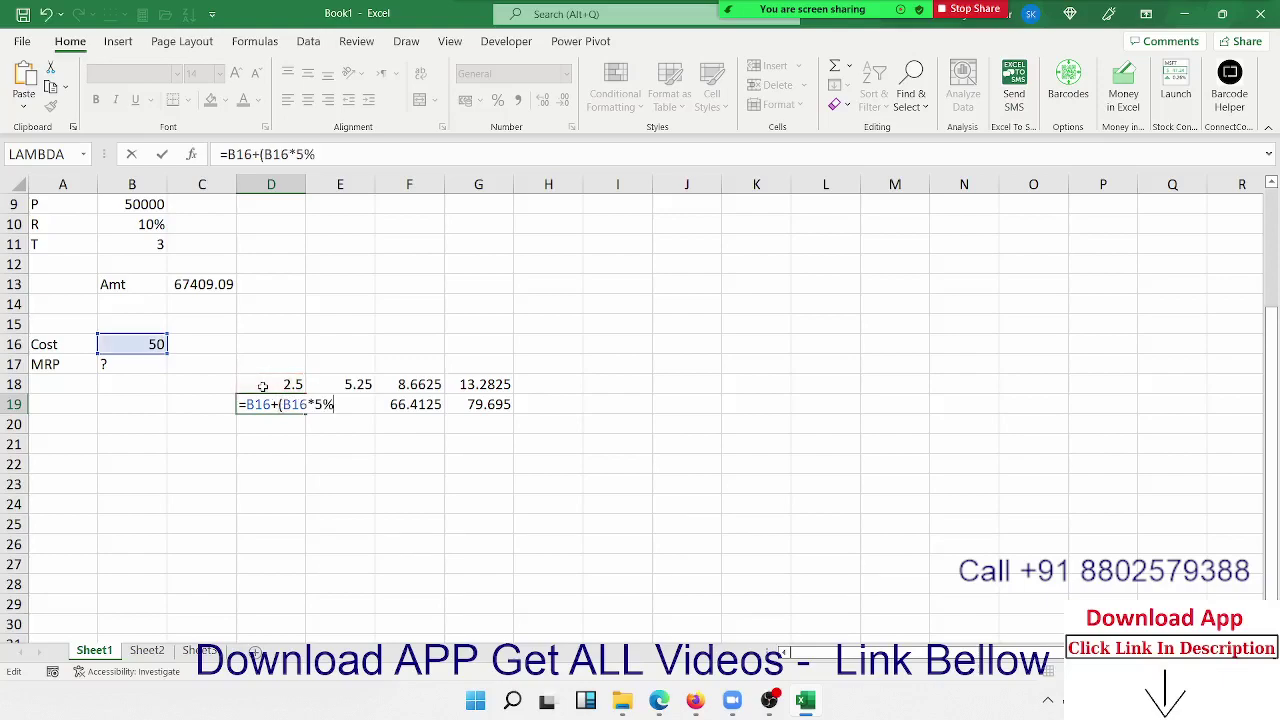
key("Return")
Step: Select D19's expanded formula text so it can be copied
key("Up")
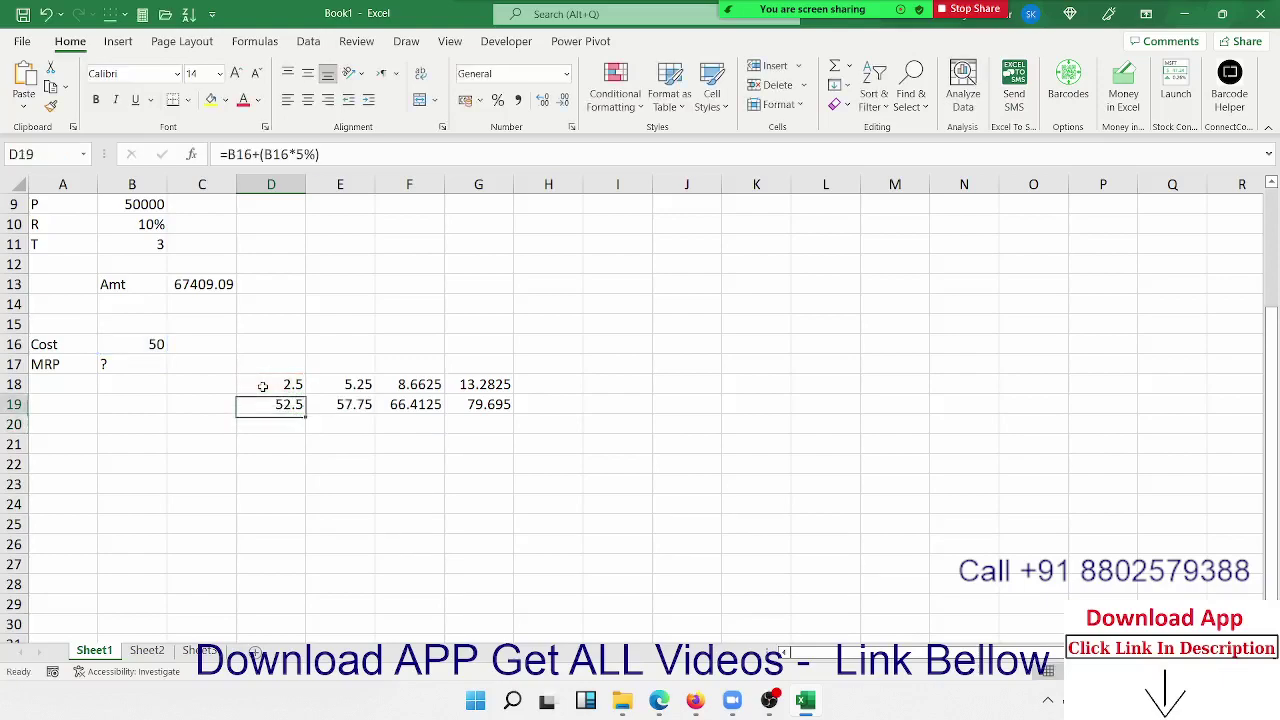
key("Up")
key("Down")
key("F2")
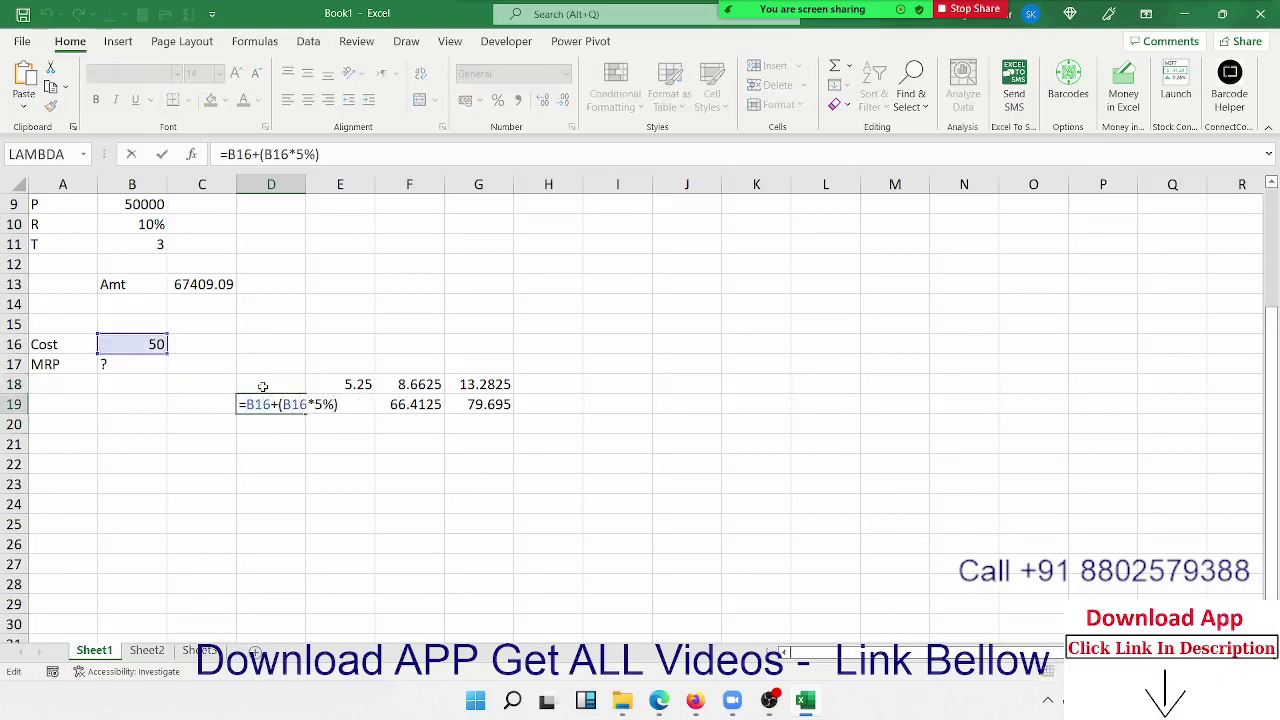
key("Home")
key("Right")
key("shift+Right")
key("shift+Right")
key("shift+Right")
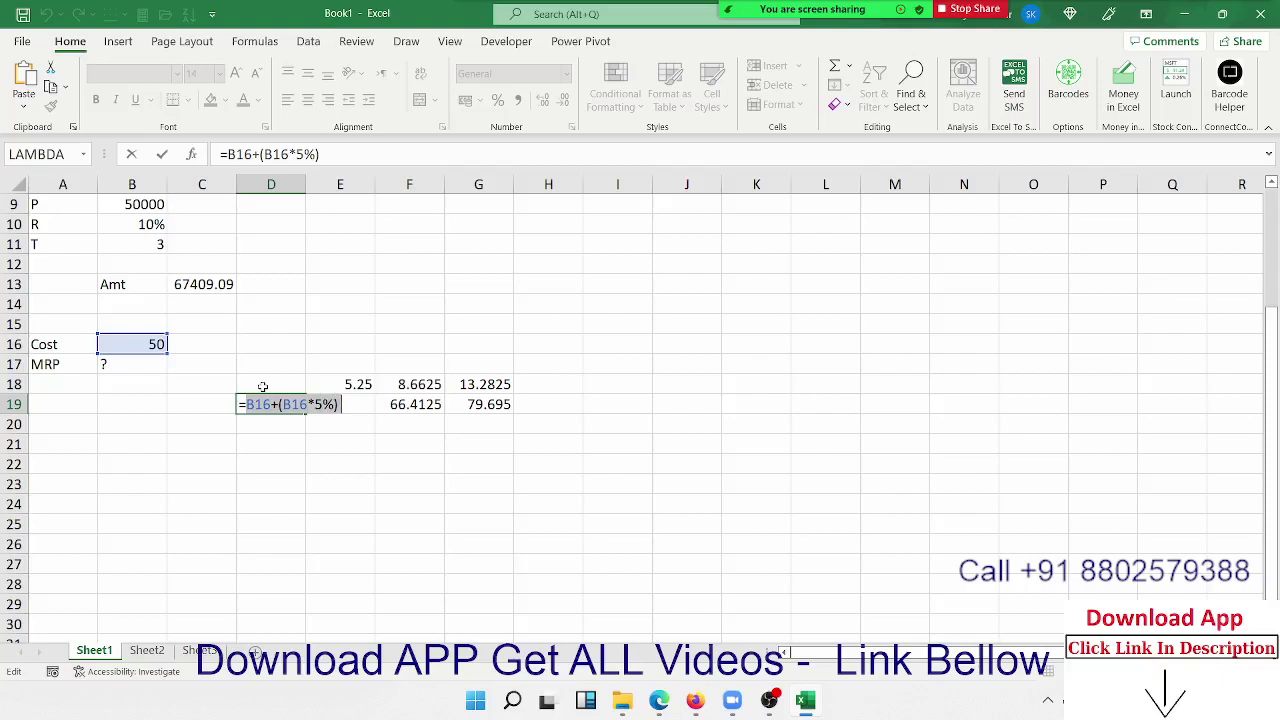
Step: In E18, replace the D19 reference with D19's expanded calculation in brackets
key("ctrl+c")
key("Tab")
key("Up")
key("F2")
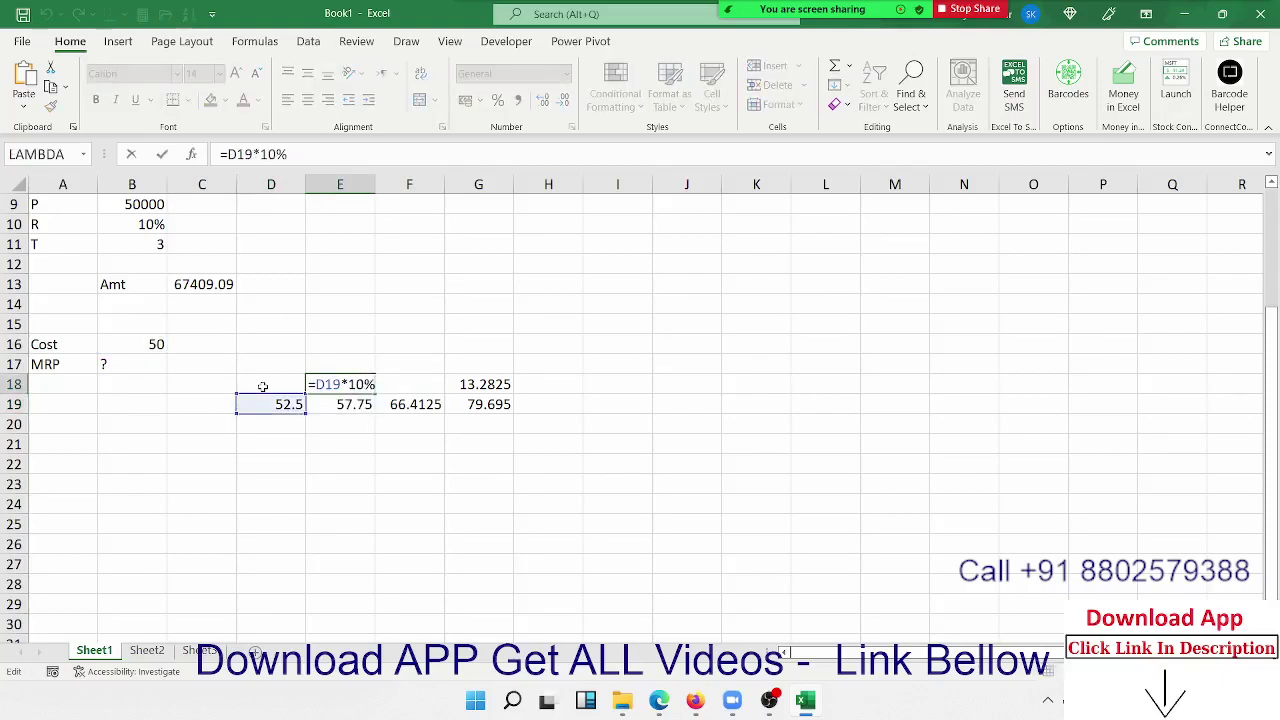
key("Left")
key("Left")
key("Left")
key("shift+Left")
key("shift+Left")
key("shift+Left")
type("()")
key("Left")
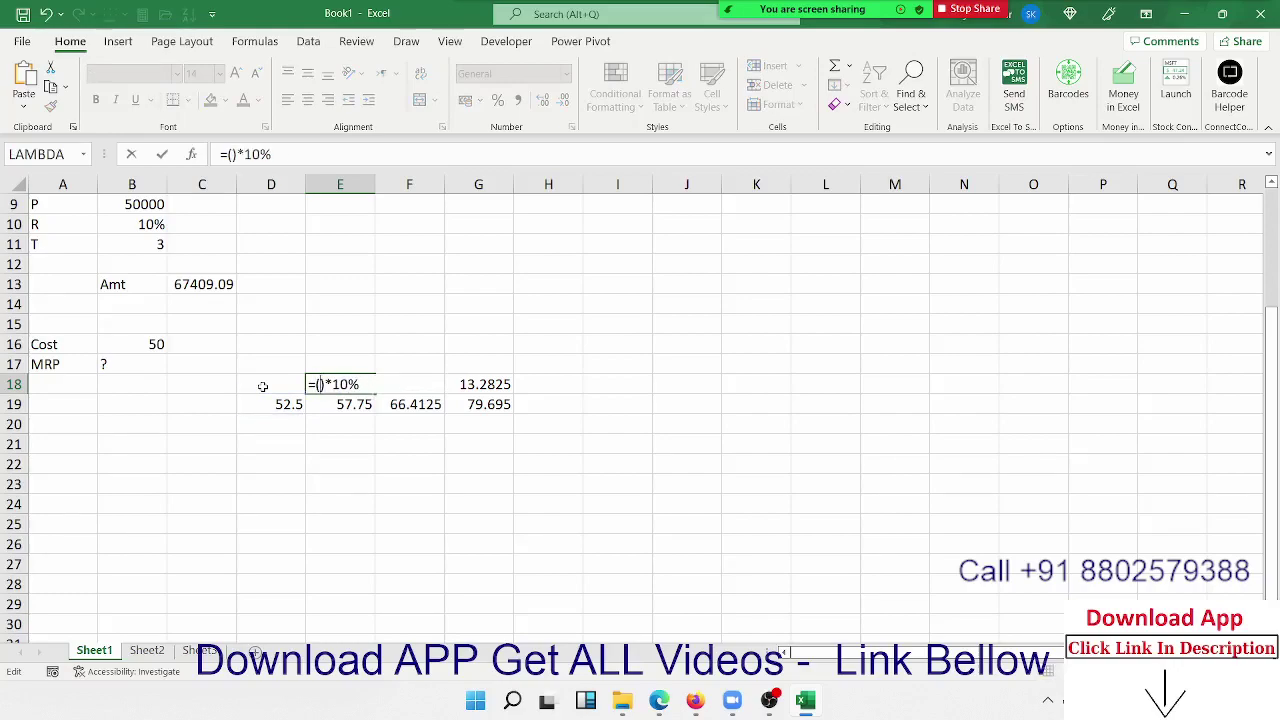
key("ctrl+v")
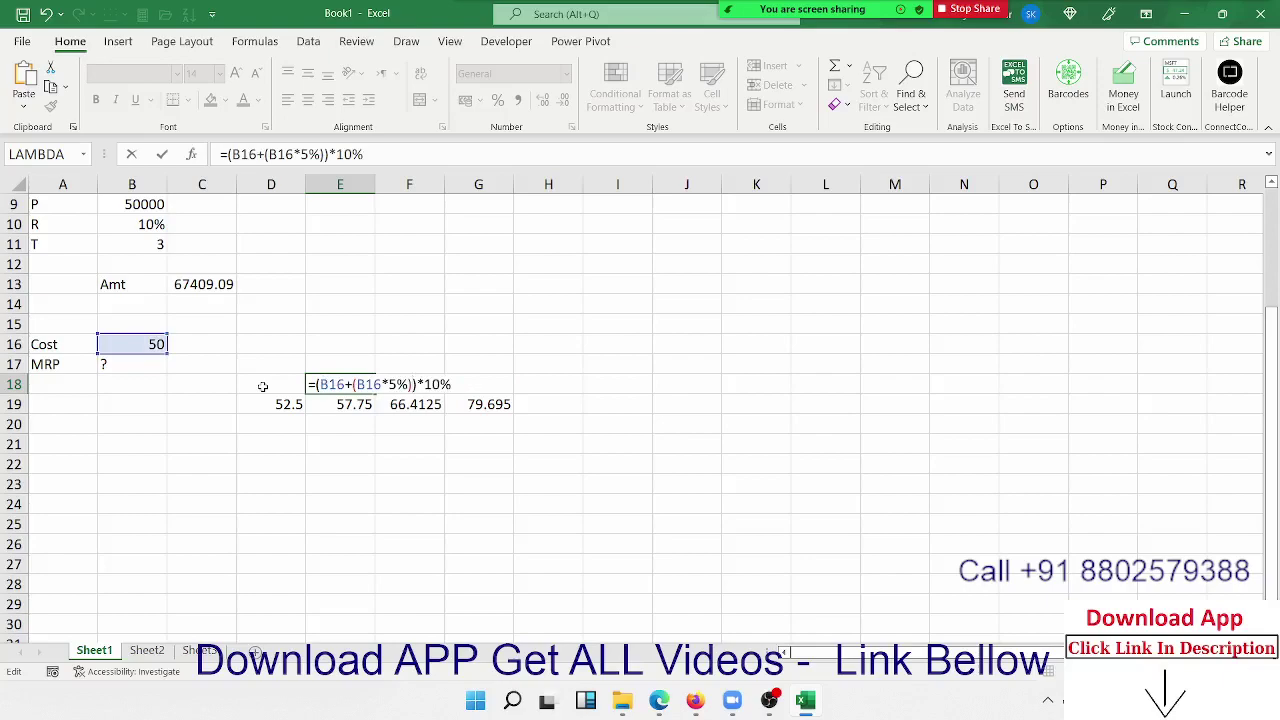
key("Return")
Step: In E19, replace the D19 reference with the pasted expanded cost-plus-5% calculation
key("F2")
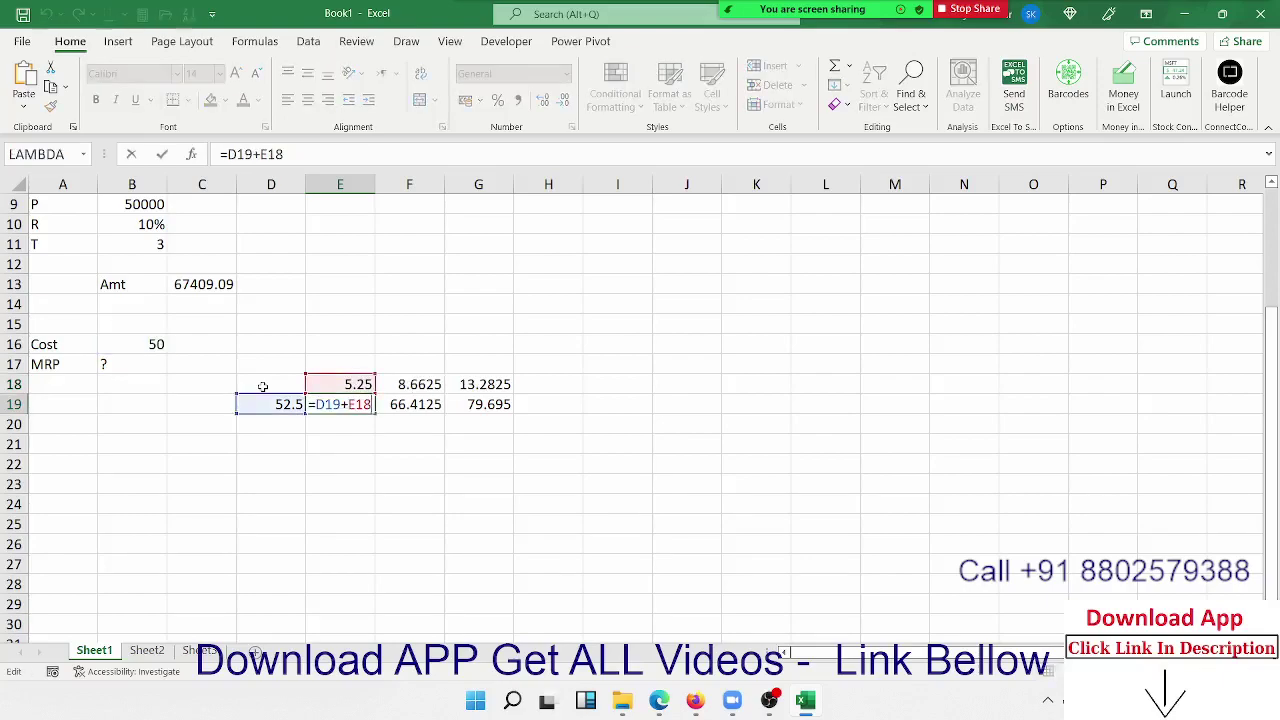
key("Left")
key("Left")
key("Left")
key("shift+Left")
key("shift+Left")
key("shift+Left")
key("BackSpace")
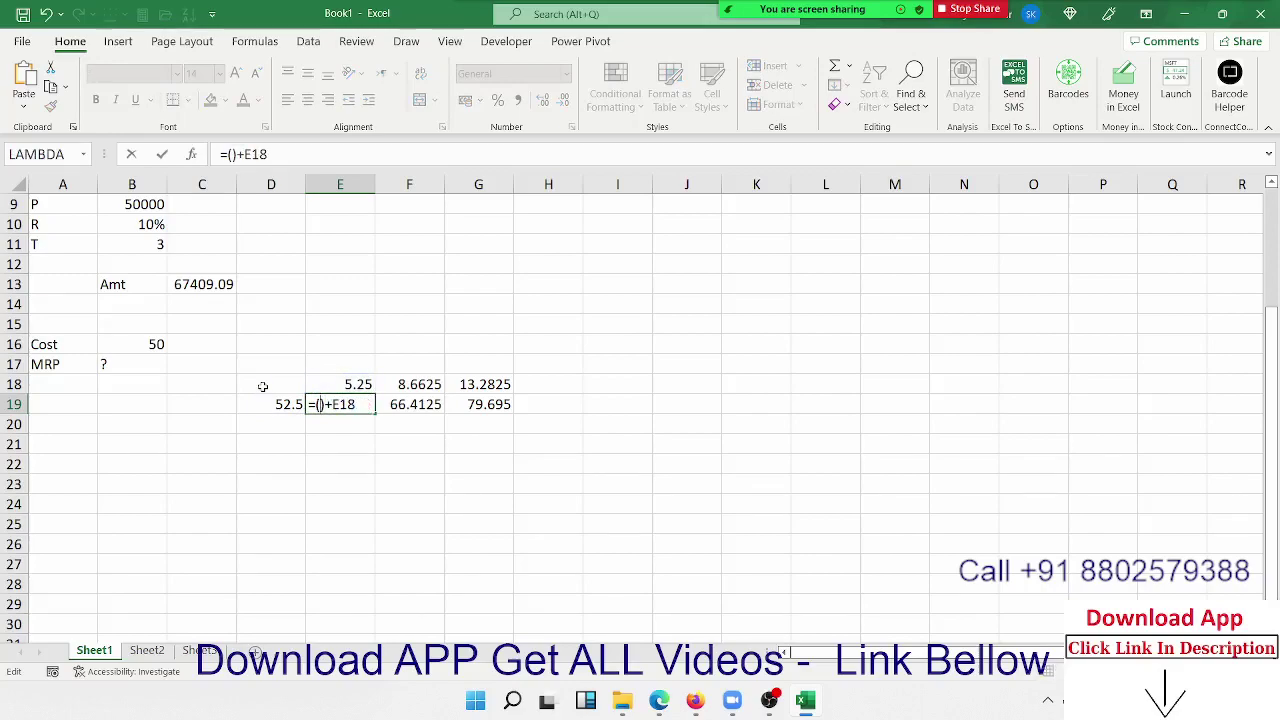
key("ctrl+v")
key("ctrl+Return")
Step: Clear the 52.5 value from D19
key("Left")
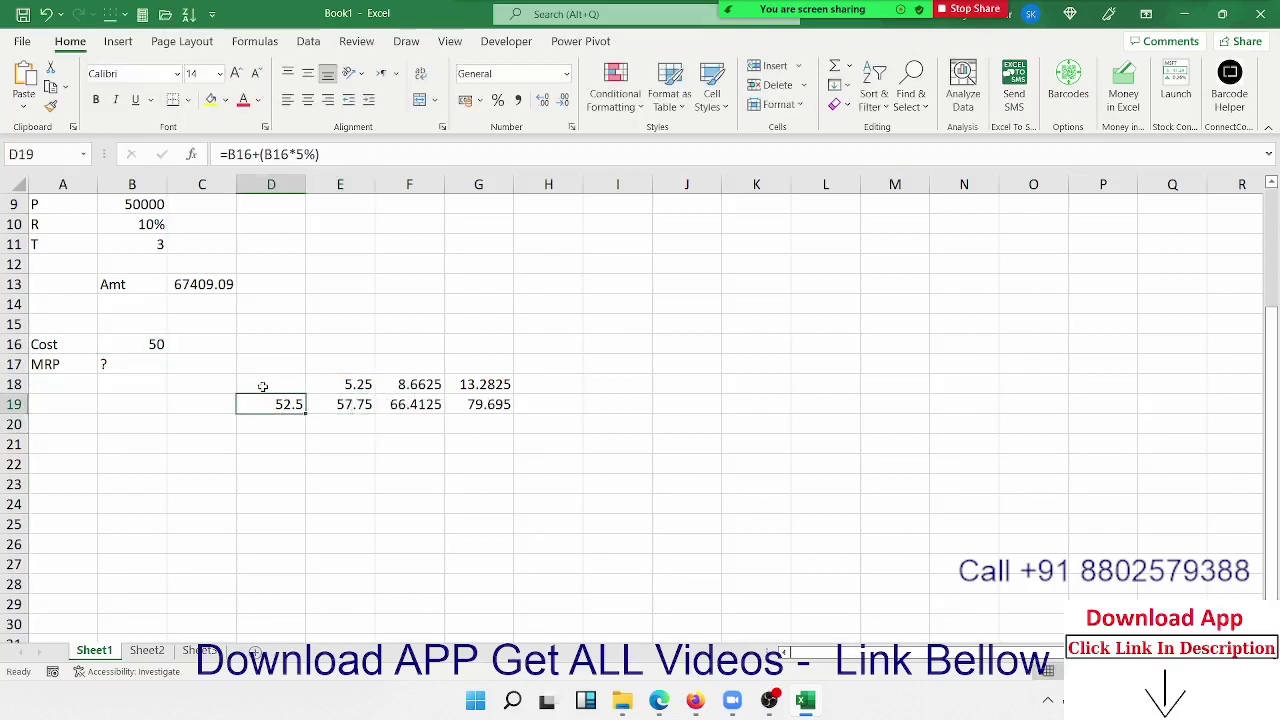
key("Delete")
key("Right")
key("Up")
Step: Replace E19's E18 reference with ((B16+(B16*5%))*10%) for a fully expanded formula
key("F2")
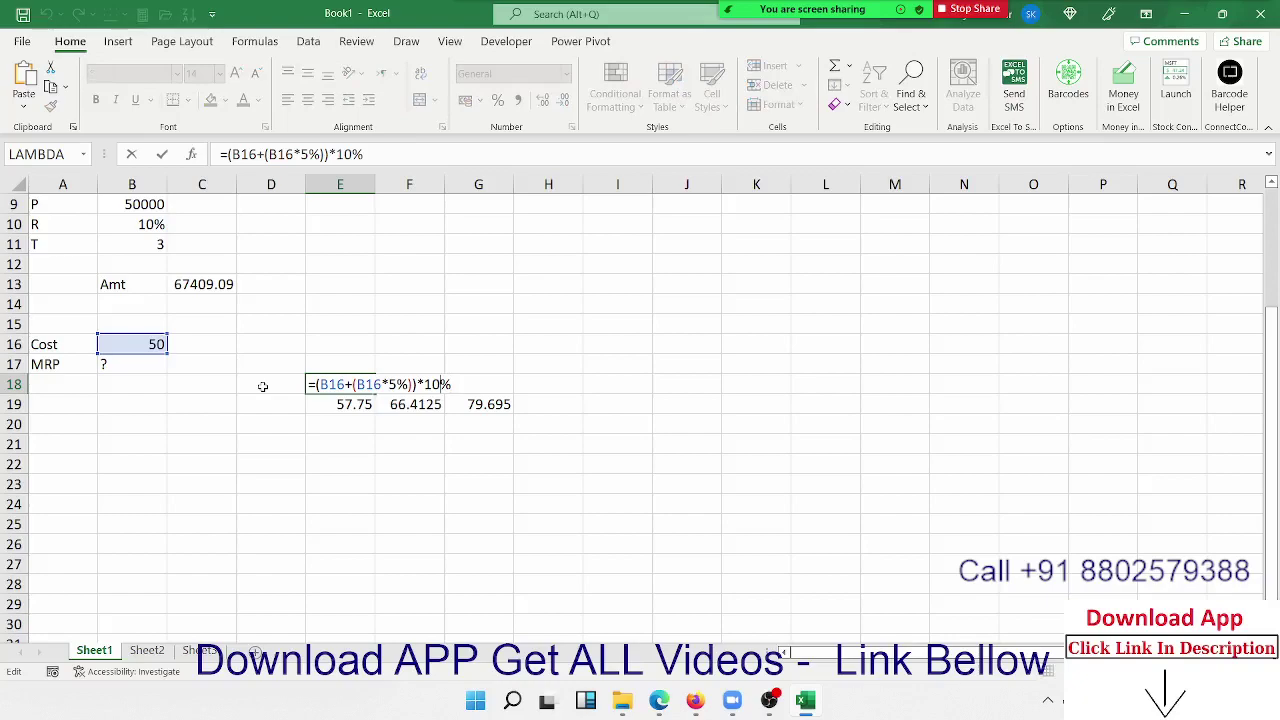
key("Home")
key("Right")
key("shift+Right")
key("shift+Right")
key("shift+Right")
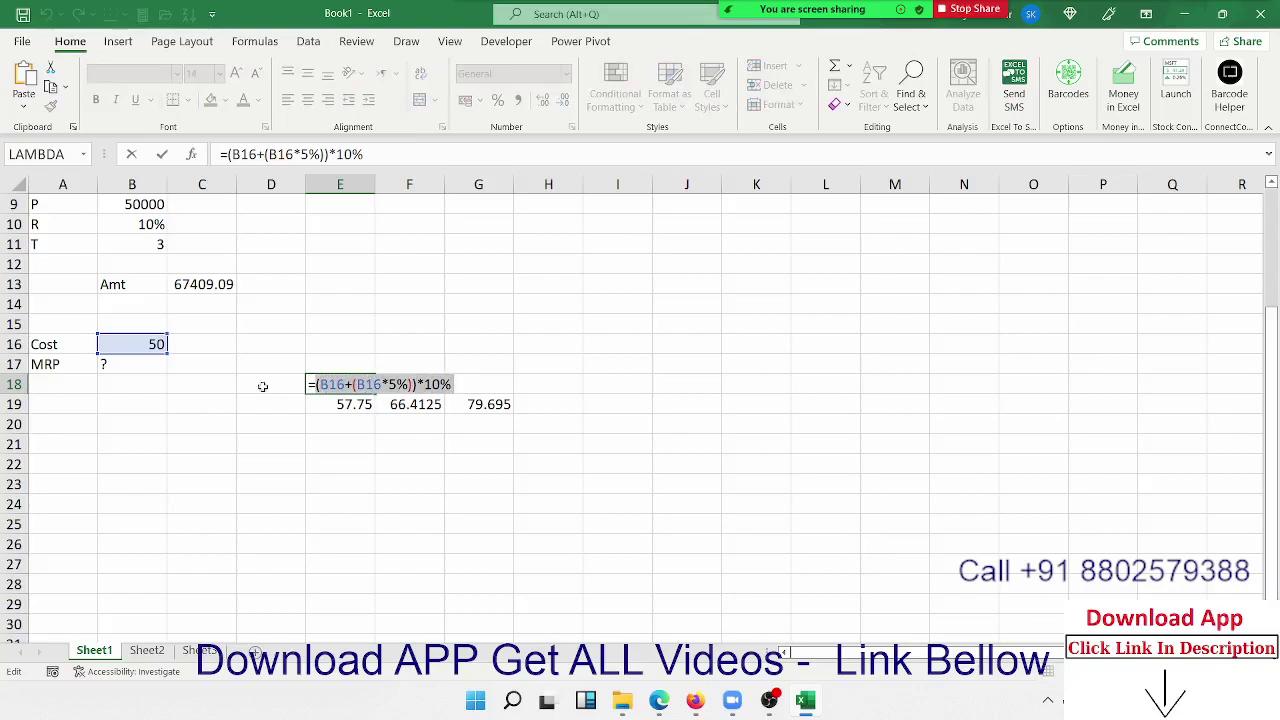
key("Return")
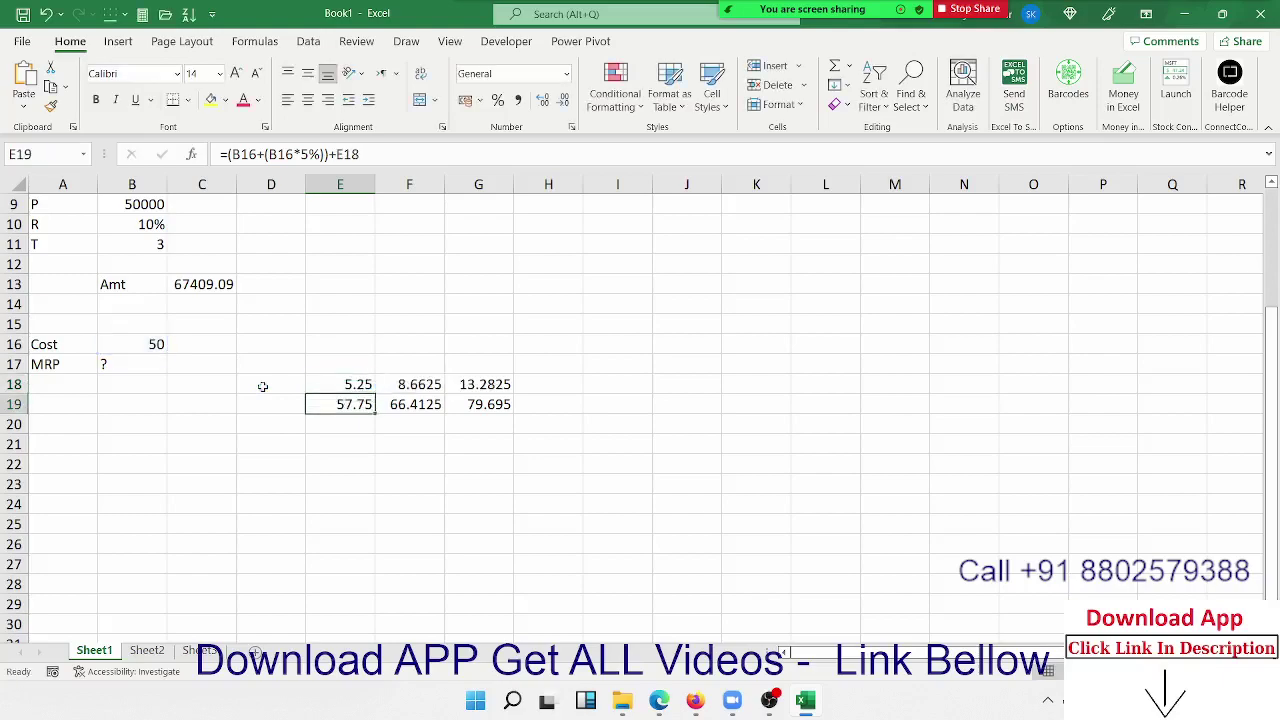
key("F2")
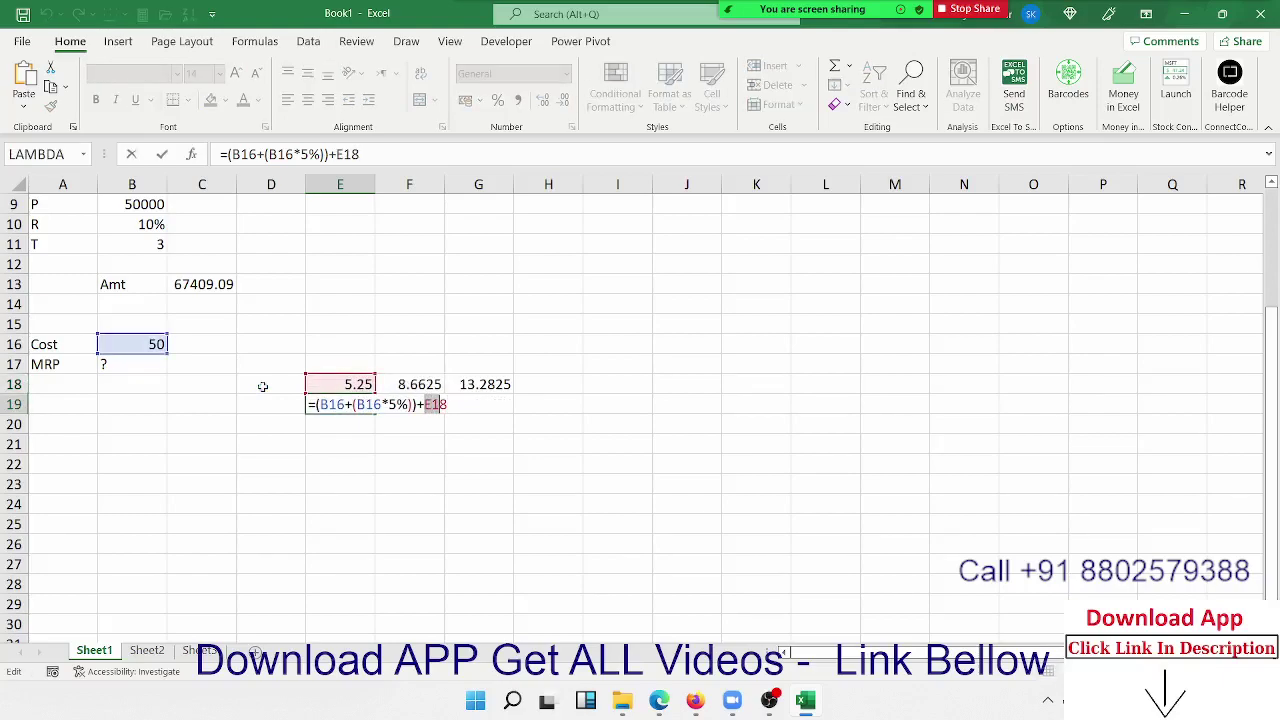
type("(")
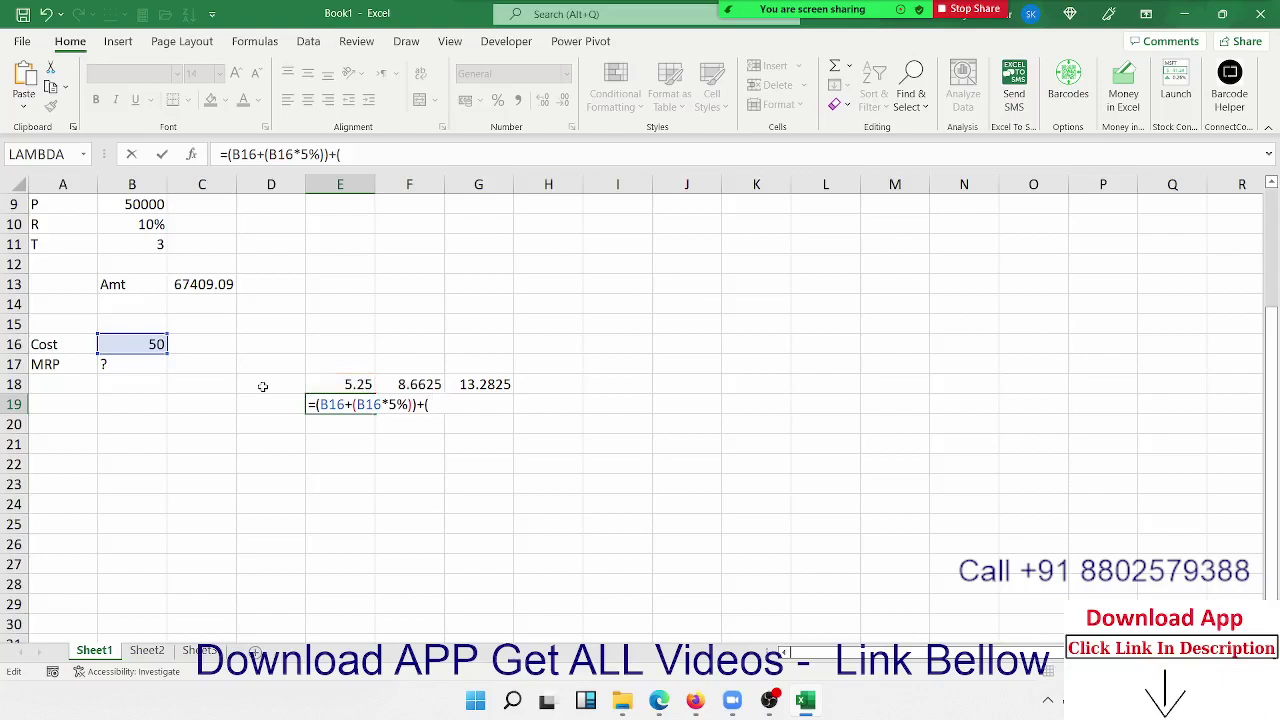
type("(B16+(B16*5%))*10%")
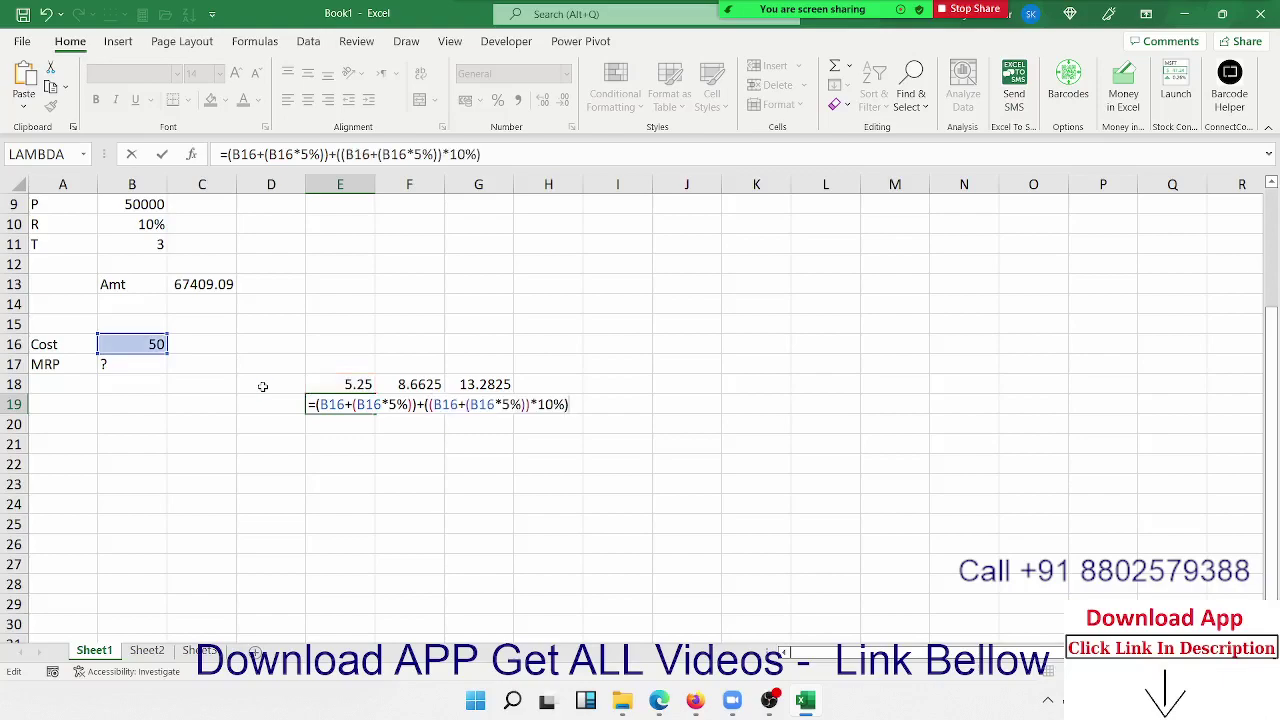
key("Return")
Step: Clear the 5.25 markup from E18 and reselect E19's expanded formula text
key("Up")
key("Up")
key("Delete")
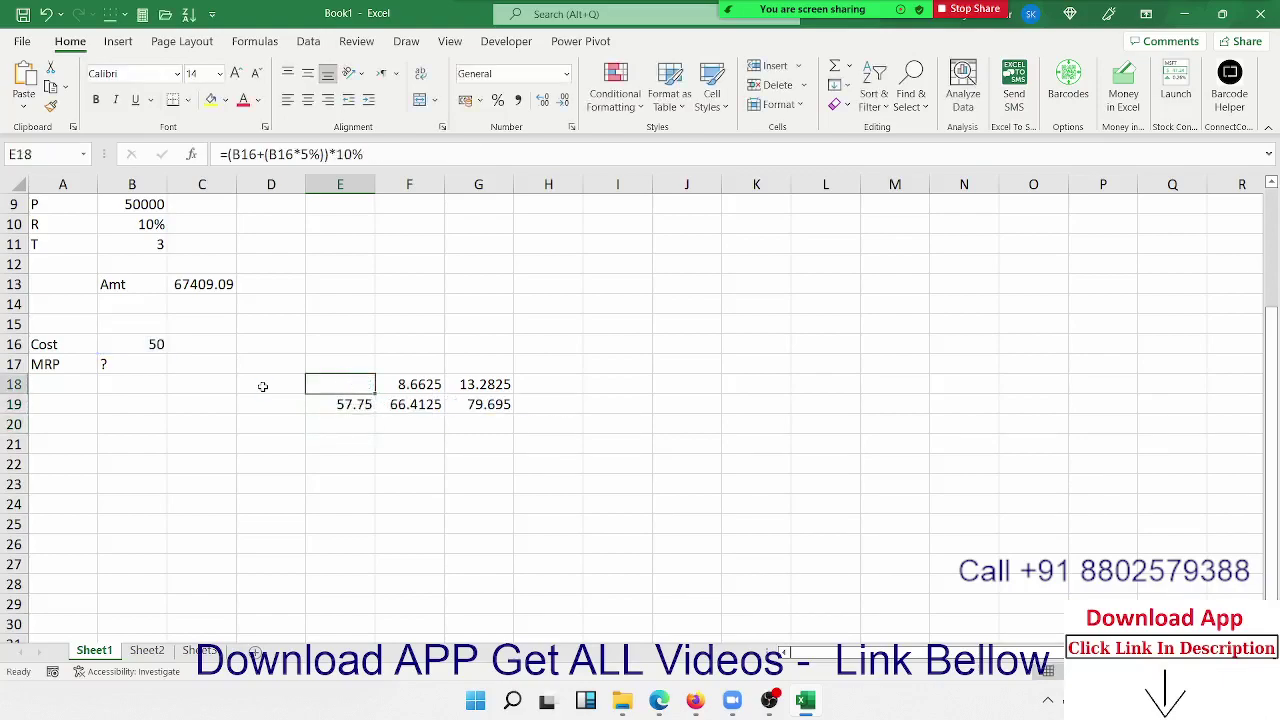
key("Down")
key("F2")
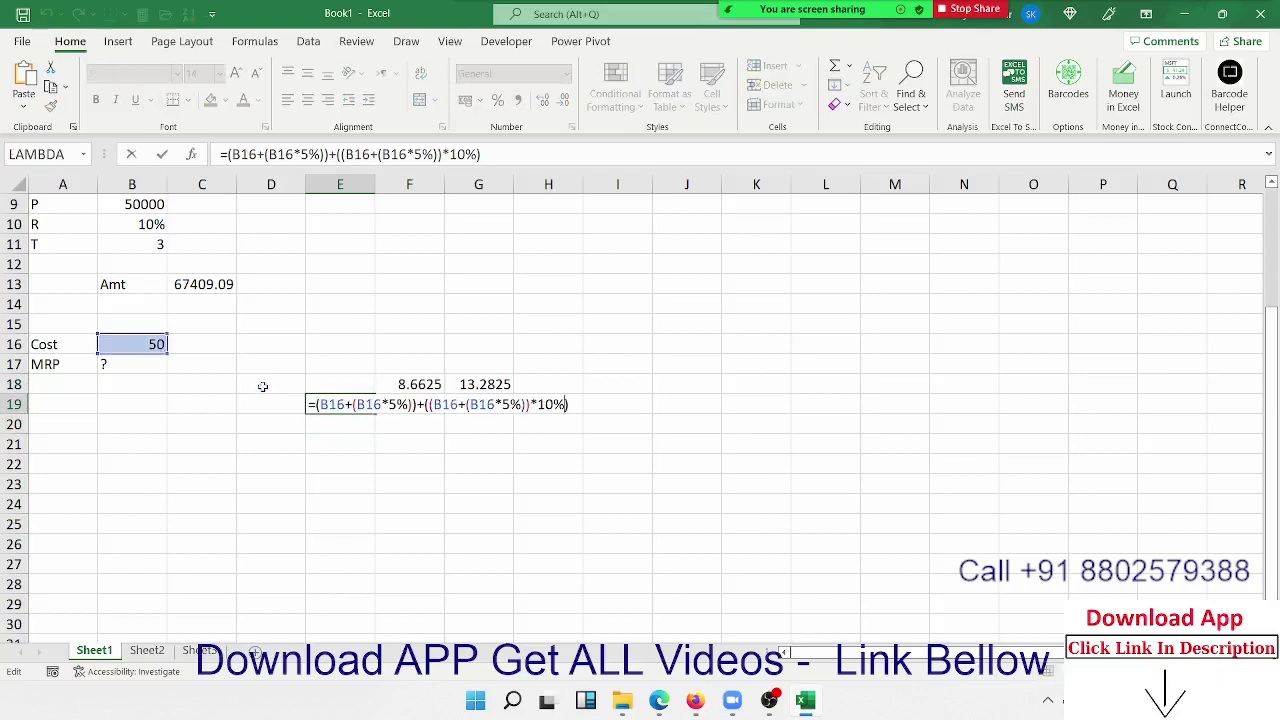
key("Home")
key("Right")
key("shift+Right")
key("shift+Right")
key("shift+Right")
key("shift+Right")
key("shift+Right")
key("shift+Right")
key("shift+Right")
key("shift+Right")
key("shift+Right")
key("shift+Right")
key("shift+Right")
key("ctrl+c")
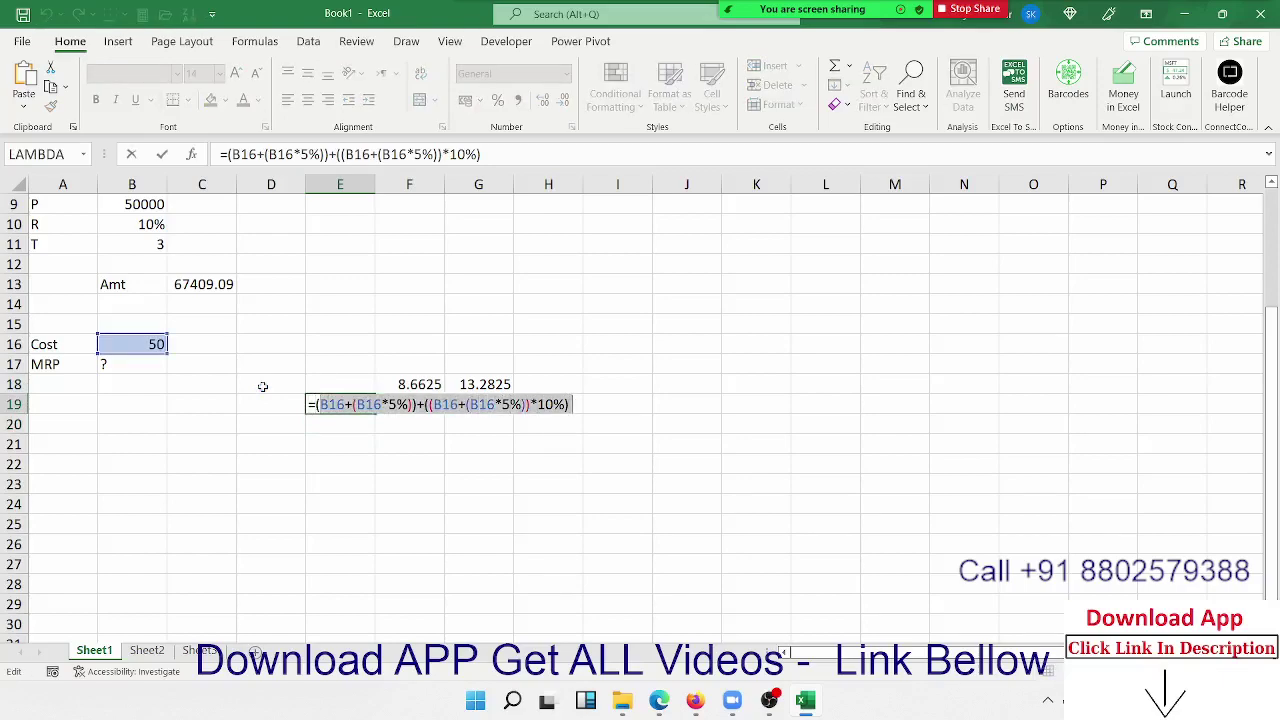
Step: In F18's 15% markup formula, replace the E19 reference with E19's expanded formula in parentheses
key("Escape")
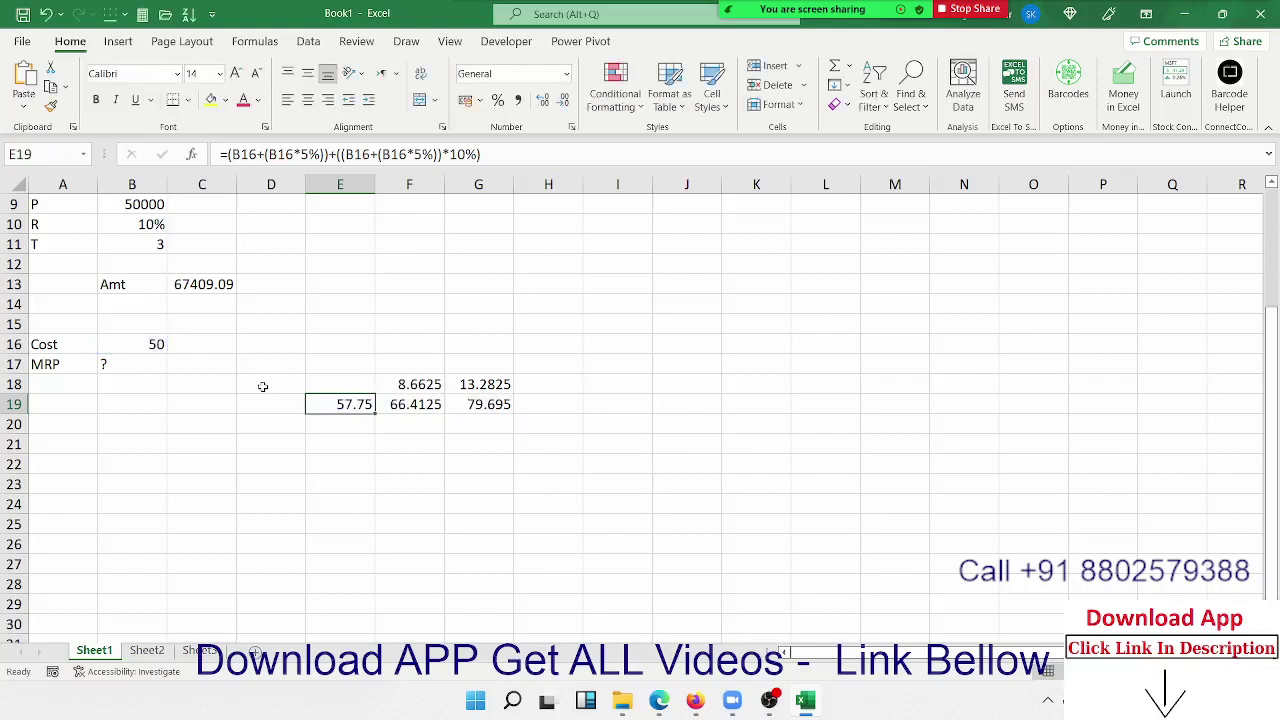
key("Right")
key("Up")
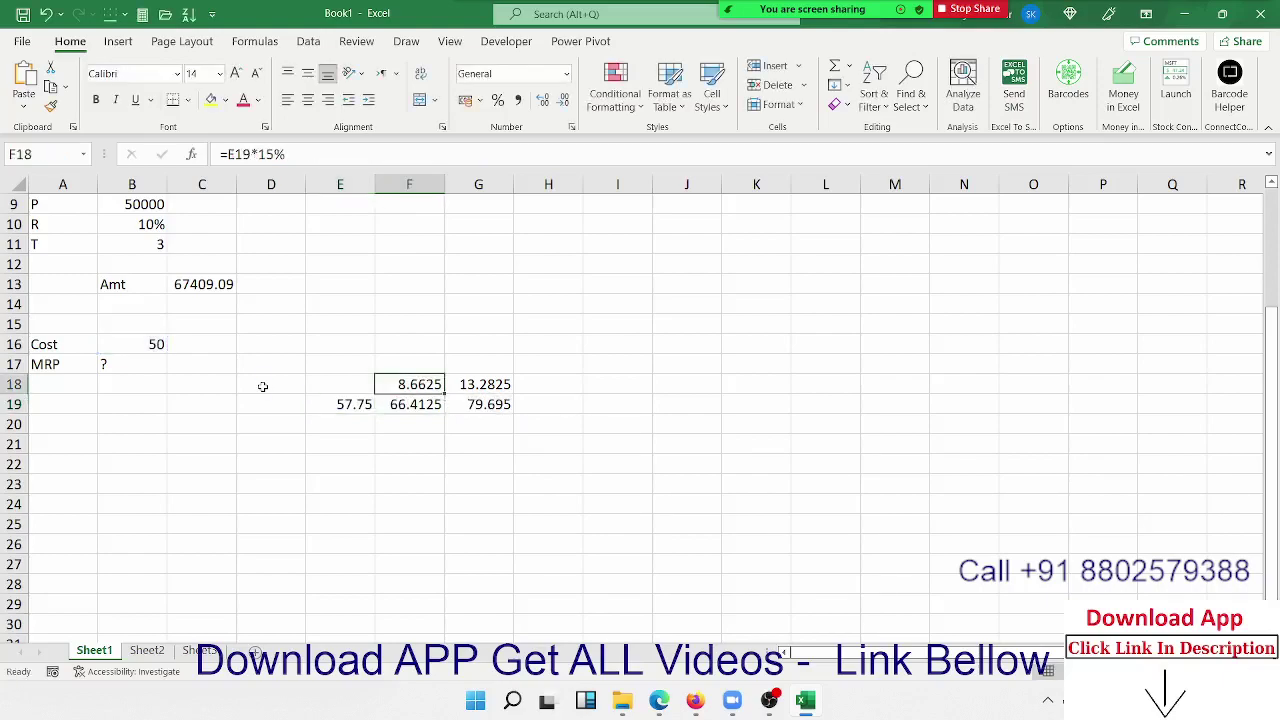
key("F2")
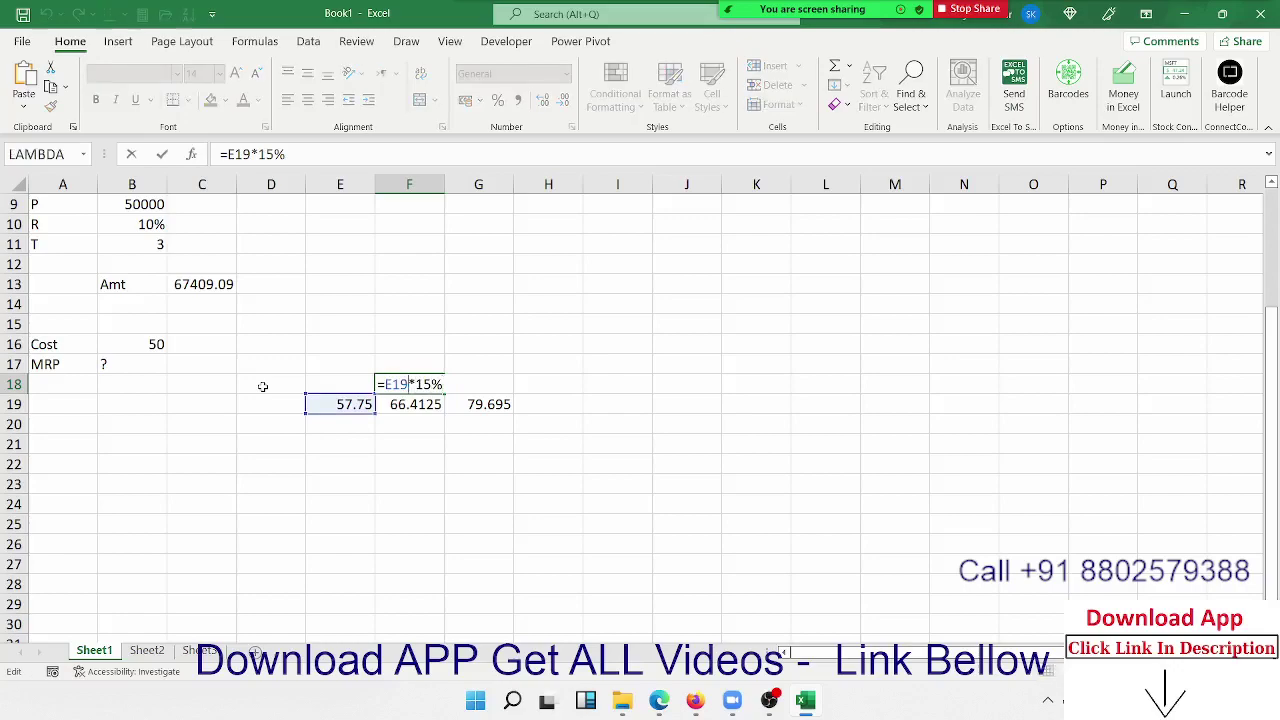
key("shift+Left")
key("shift+Left")
key("shift+Left")
type("(")
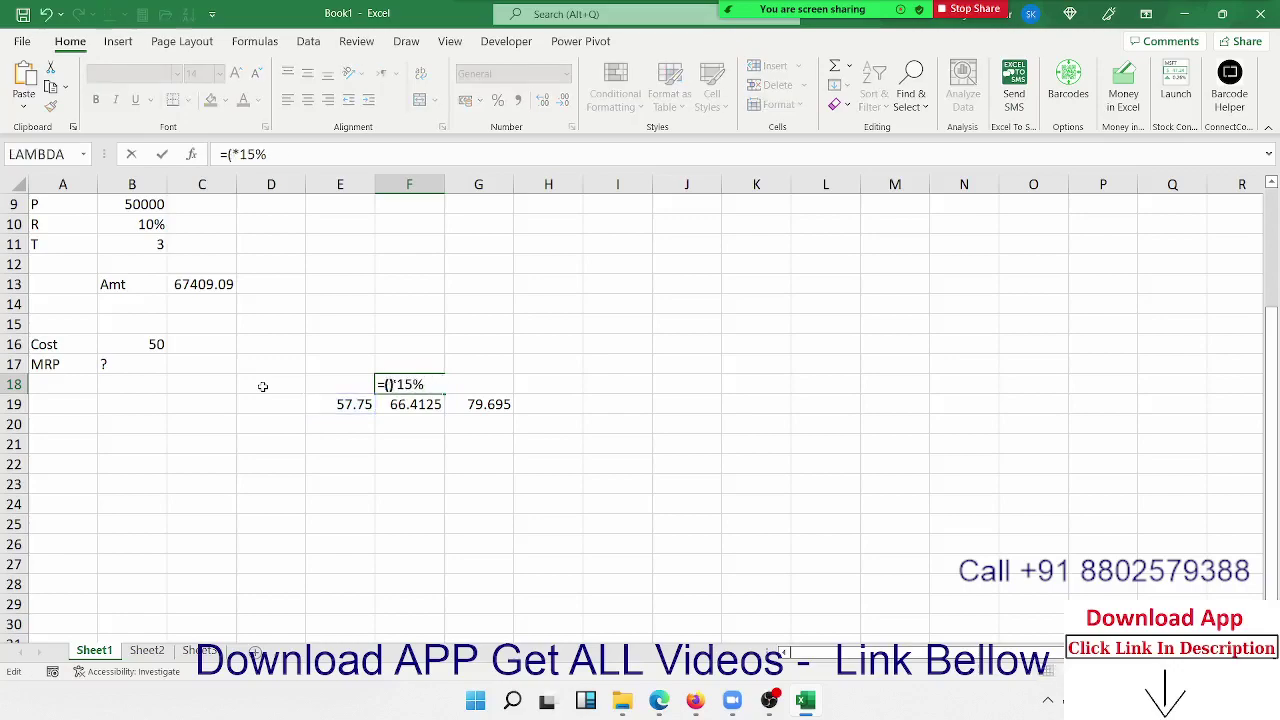
type(")")
key("Left")
key("ctrl+v")
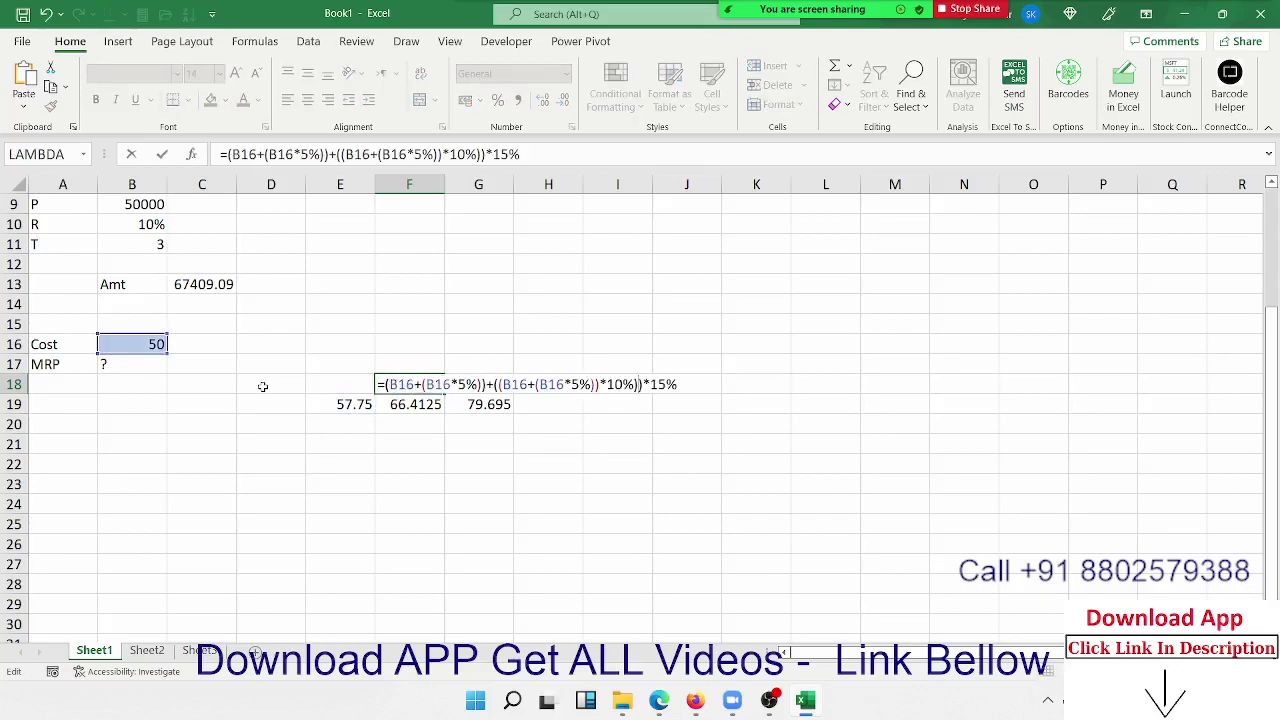
key("Return")
key("Return")
Step: Discard the failed F18 edit and retry substituting E19's expanded formula for its reference
key("Escape")
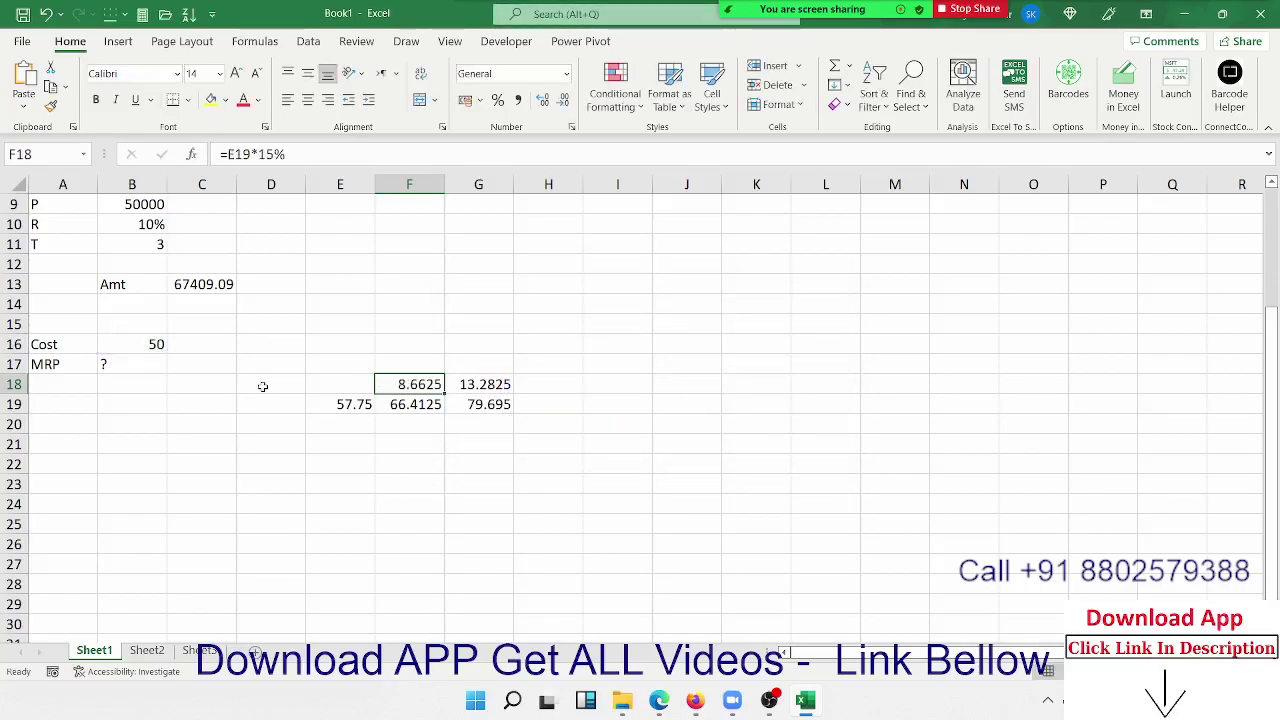
key("F2")
key("Left")
key("Left")
key("Left")
key("shift+Left")
key("shift+Left")
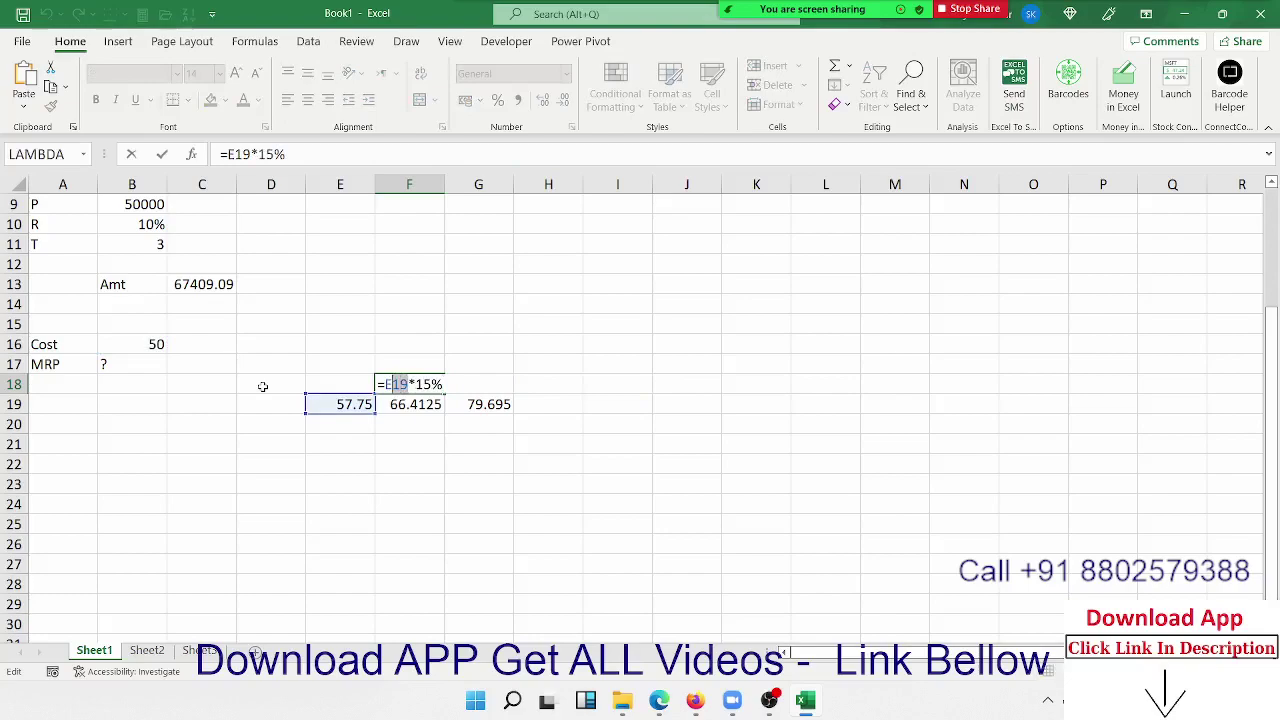
key("shift+Left")
type("()")
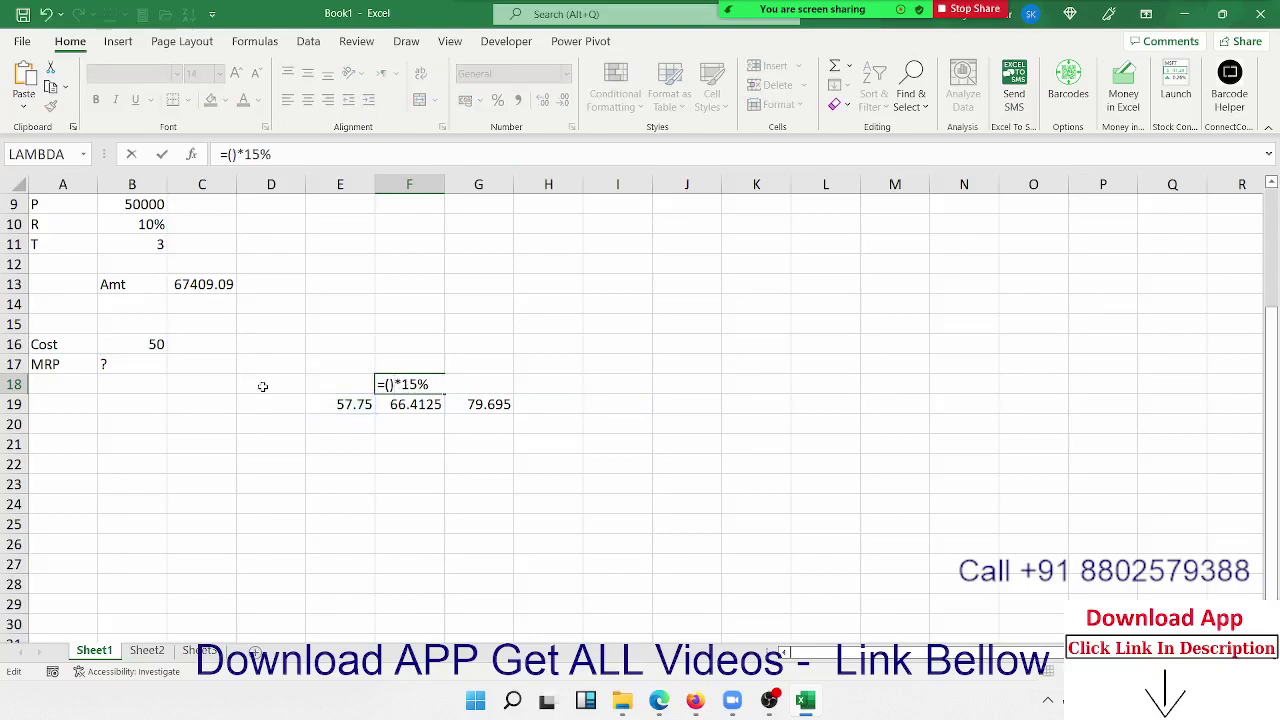
key("ctrl+v")
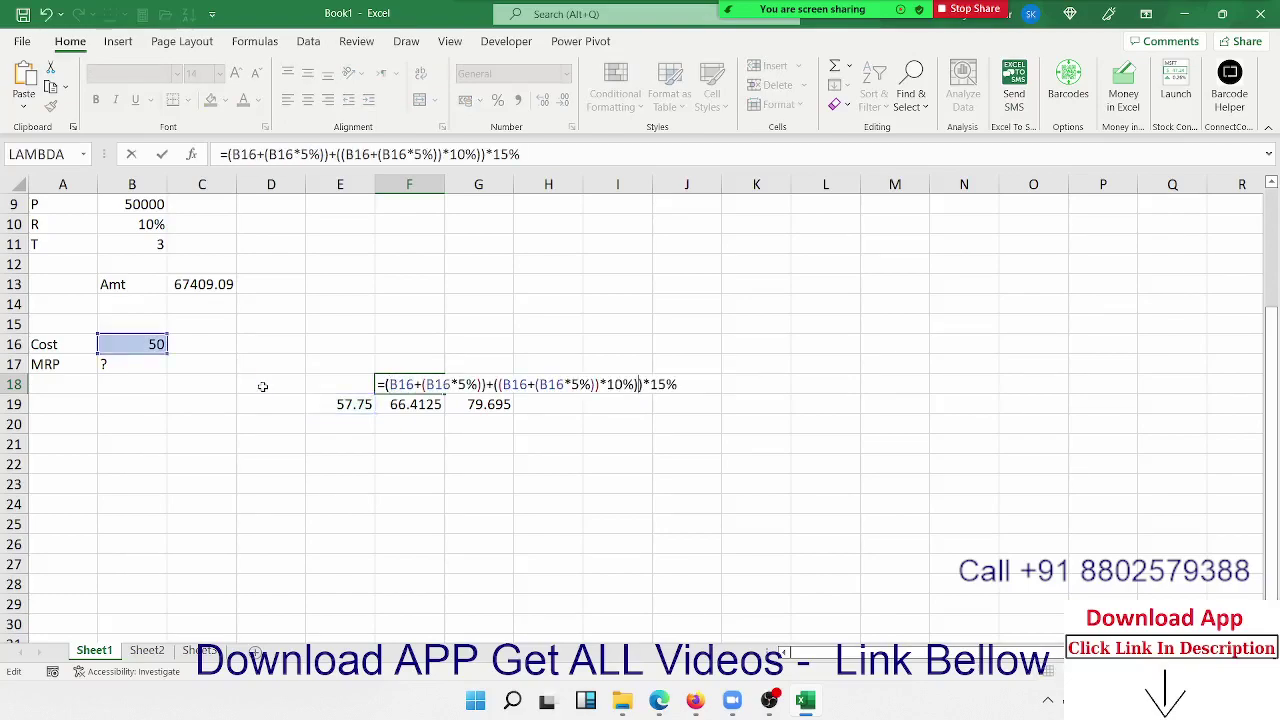
key("Return")
key("Return")
key("Return")
key("Return")
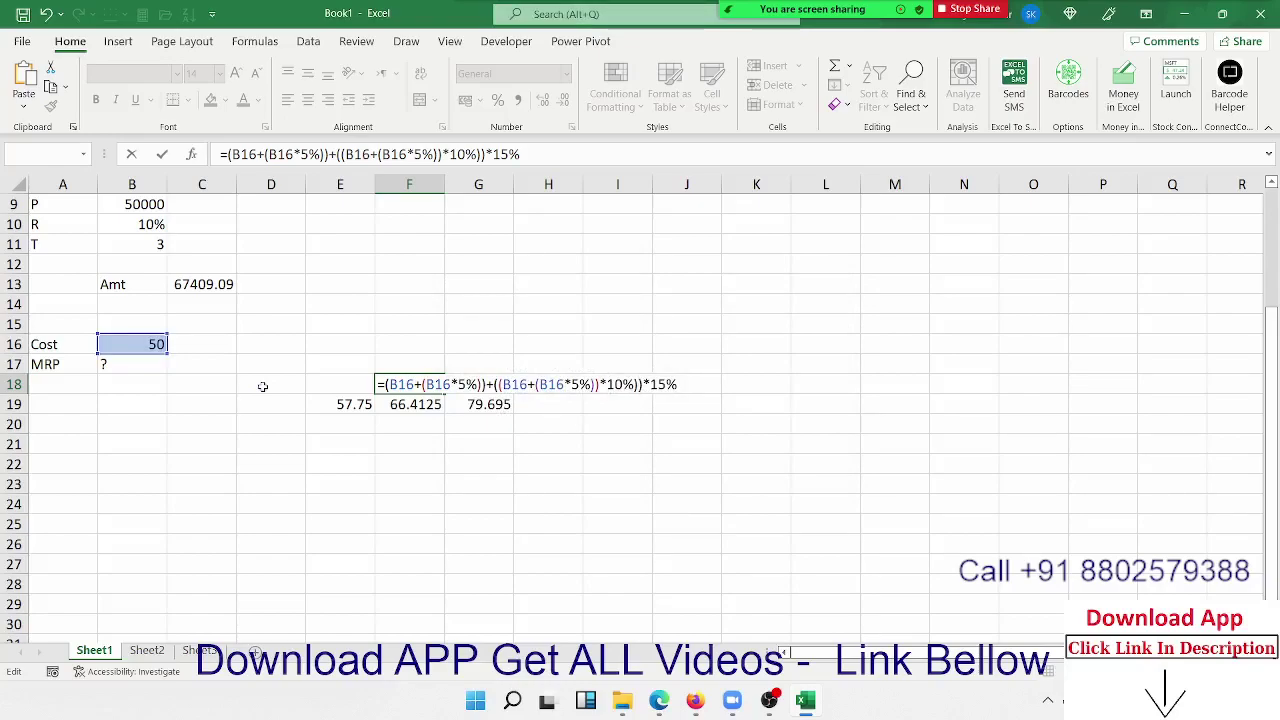
Step: Copy E19's full formula expression, leaving the cell unchanged
key("Escape")
key("Down")
key("Left")
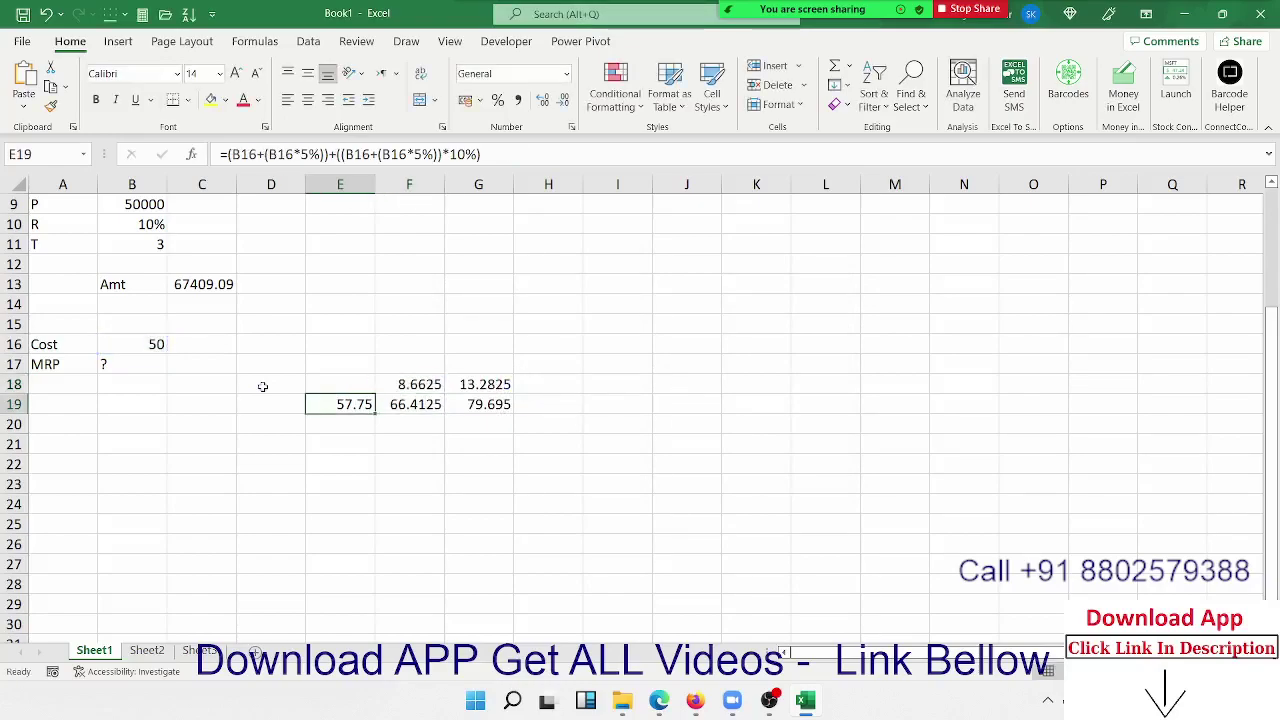
key("F2")
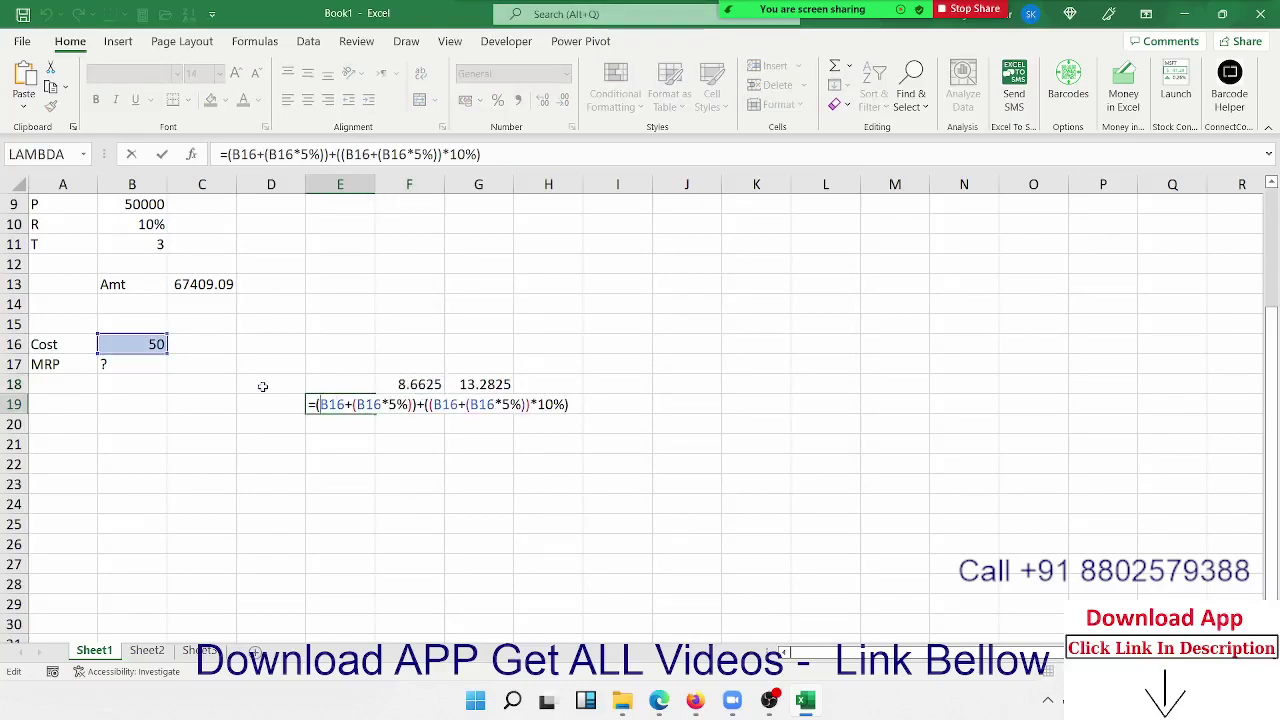
key("Left")
key("Left")
key("Left")
key("Left")
key("Left")
key("Left")
key("shift+Right")
key("shift+Right")
key("shift+Right")
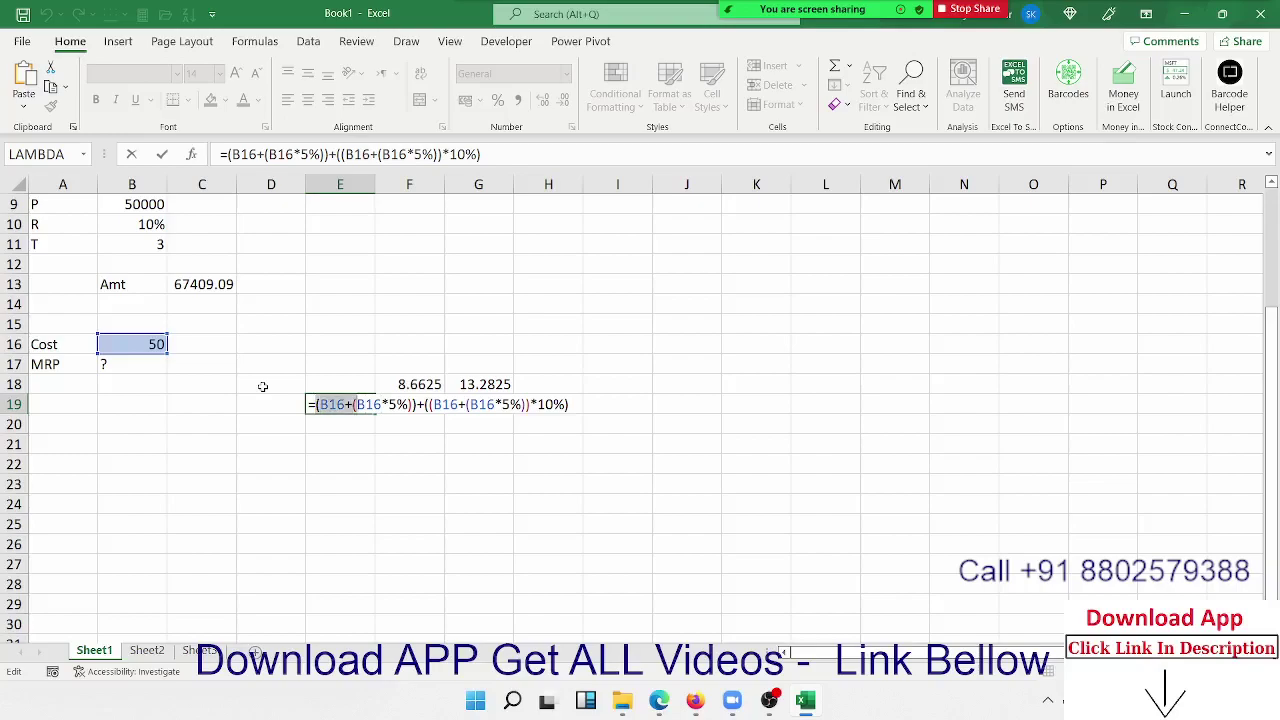
key("shift+Right")
key("shift+Right")
key("shift+Right")
key("shift+Right")
key("shift+Right")
key("shift+Right")
key("shift+Right")
key("shift+Right")
key("shift+Right")
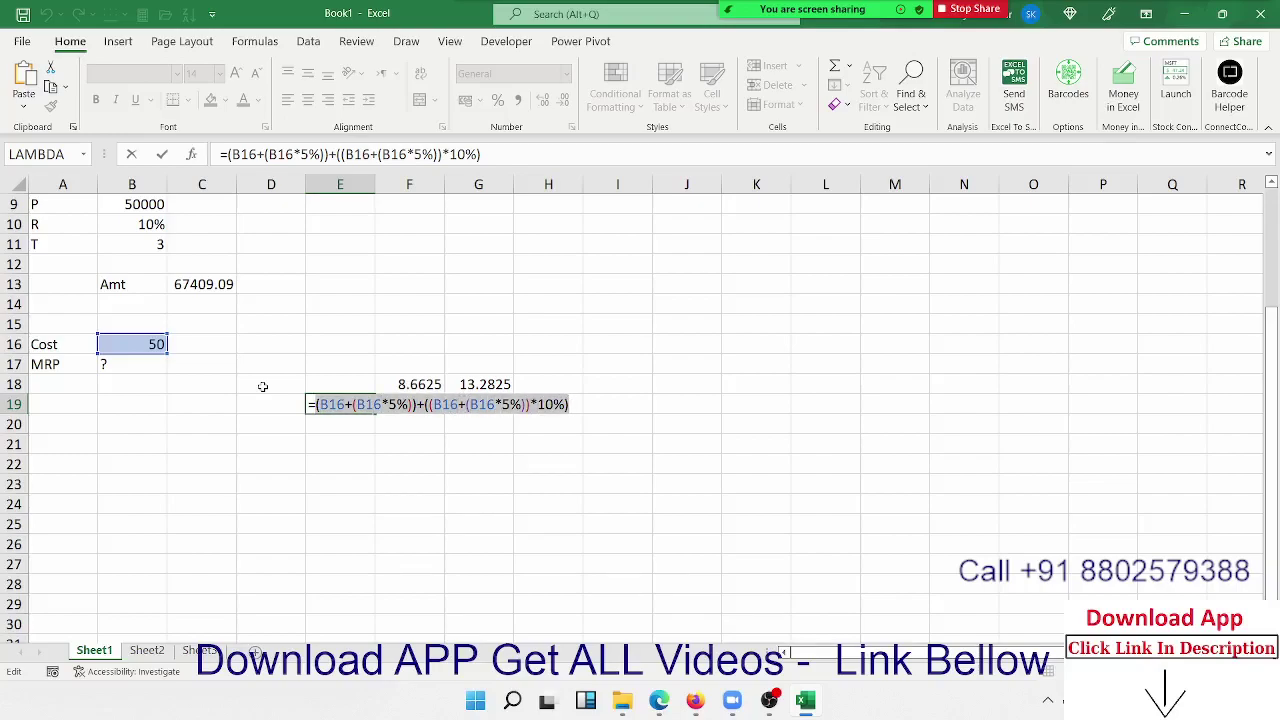
key("Escape")
key("Right")
Step: Replace the E19 reference in F18's formula with E19's expression in brackets
key("Up")
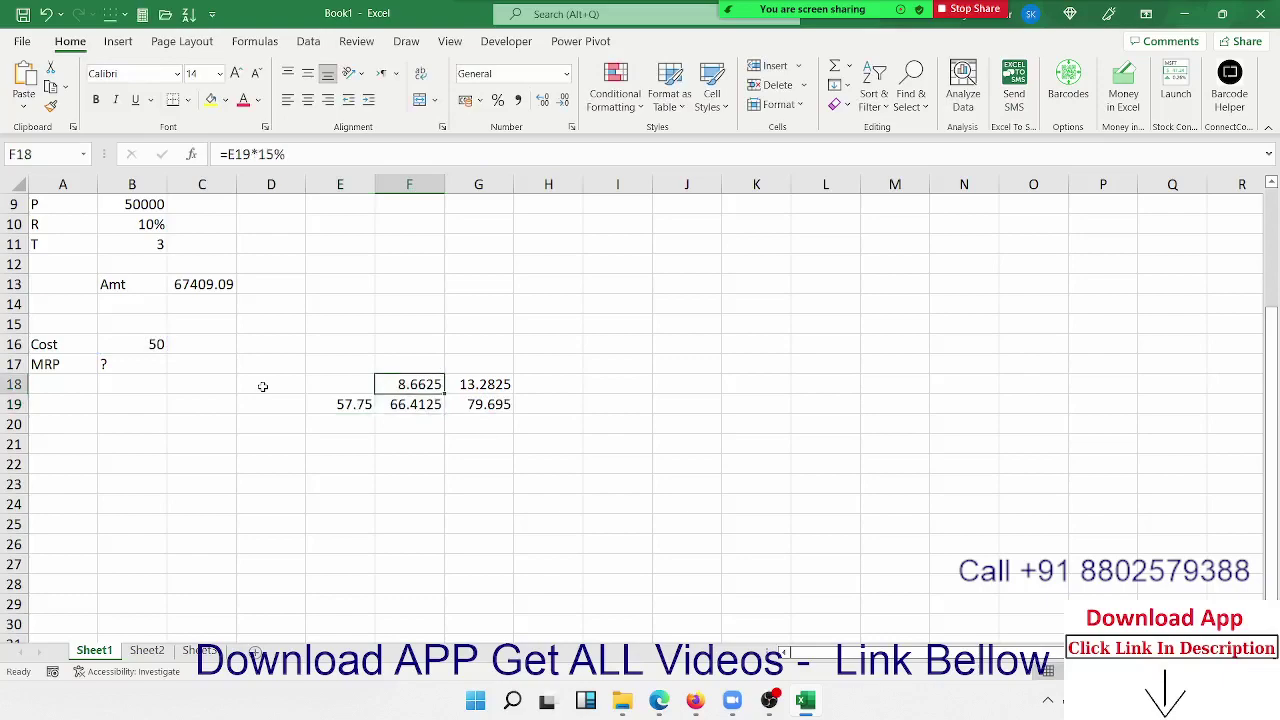
key("F2")
key("Left")
key("Left")
key("Left")
key("Right")
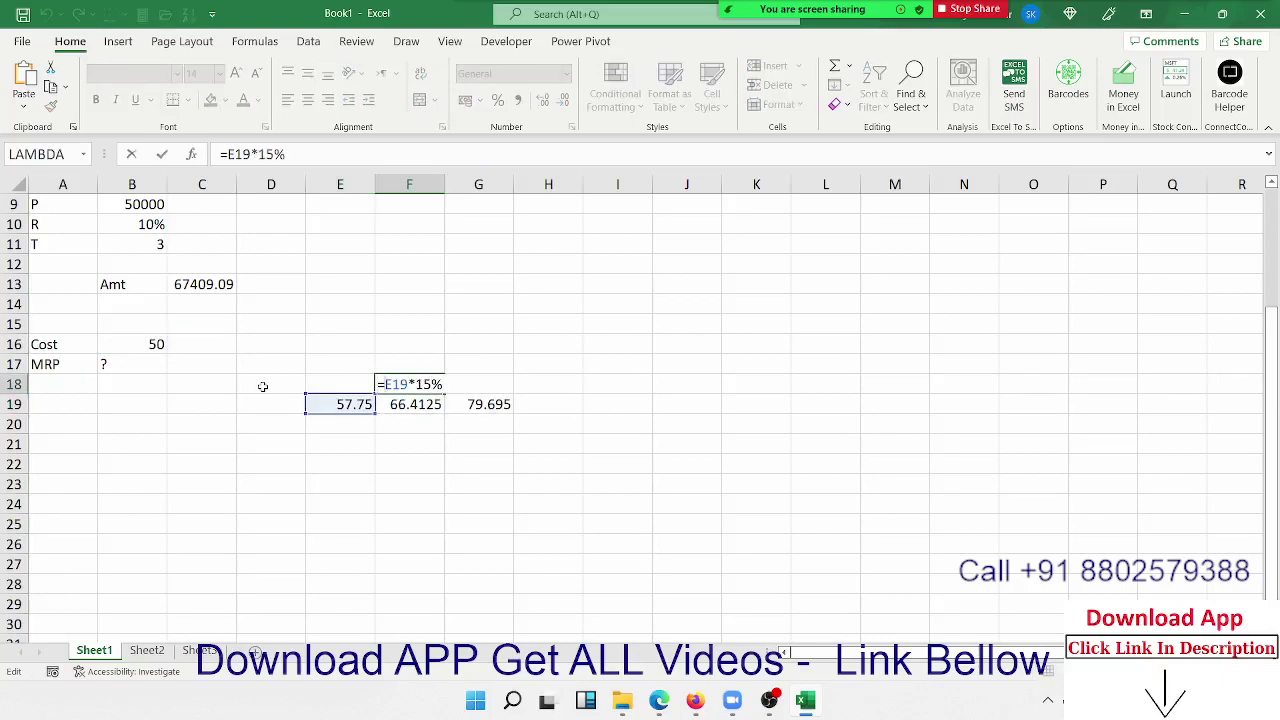
key("shift+Right")
key("shift+Right")
key("shift+Right")
type("(")
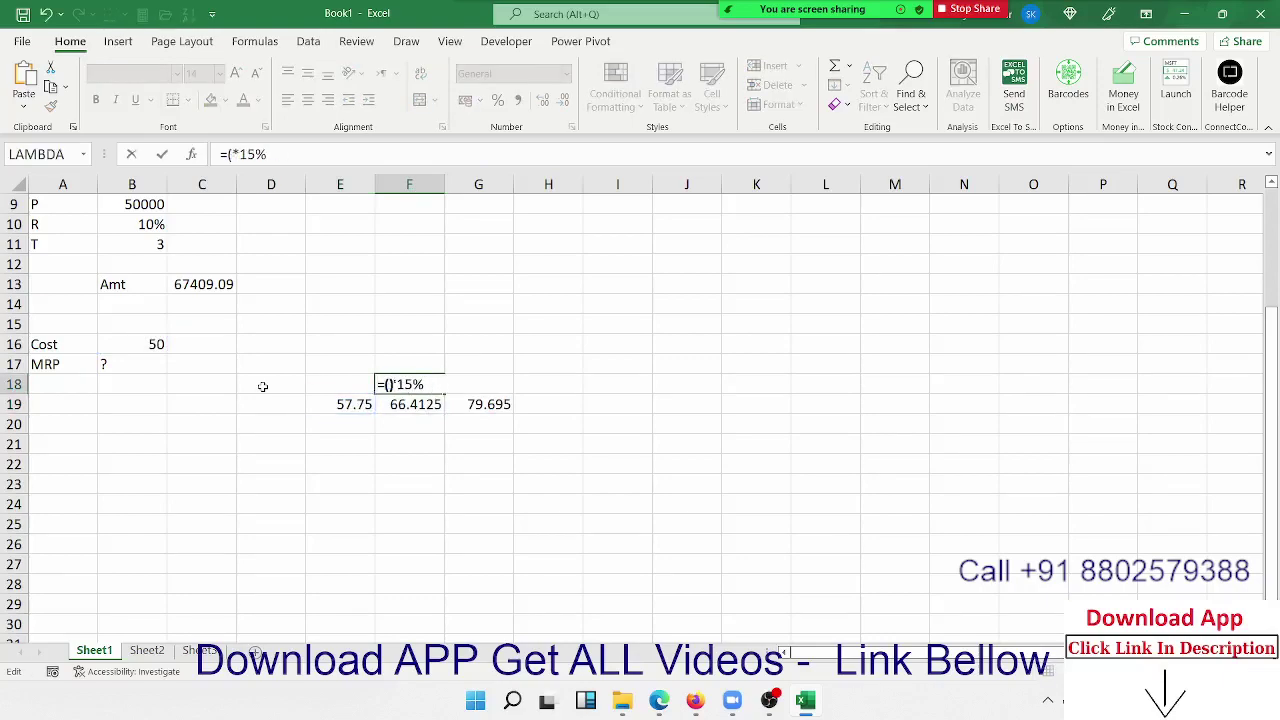
type("(B16+(B16*5%))+((B16+(B16*5%))*10%)")
type(")")
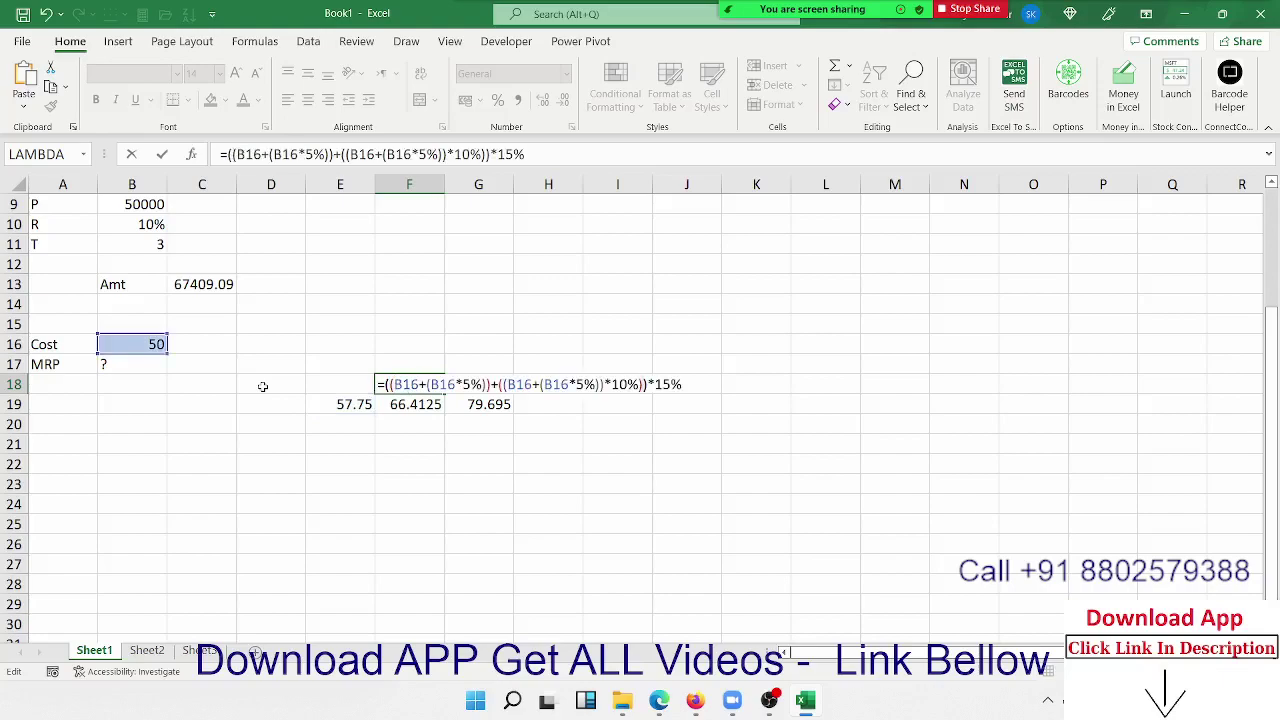
key("Return")
key("F2")
Step: Replace the E19 reference in F19's formula with E19's expression in brackets
key("Left")
key("Left")
key("Left")
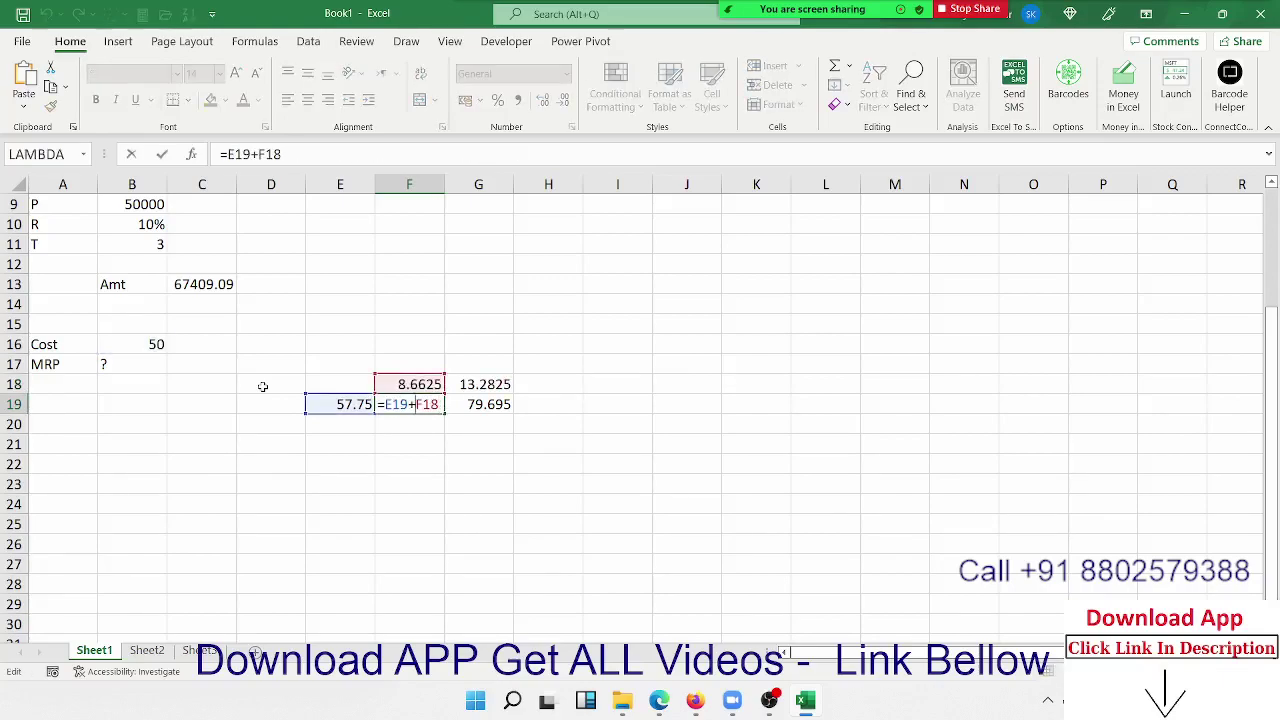
key("shift+Left")
key("shift+Left")
key("shift+Left")
type("()")
key("Left")
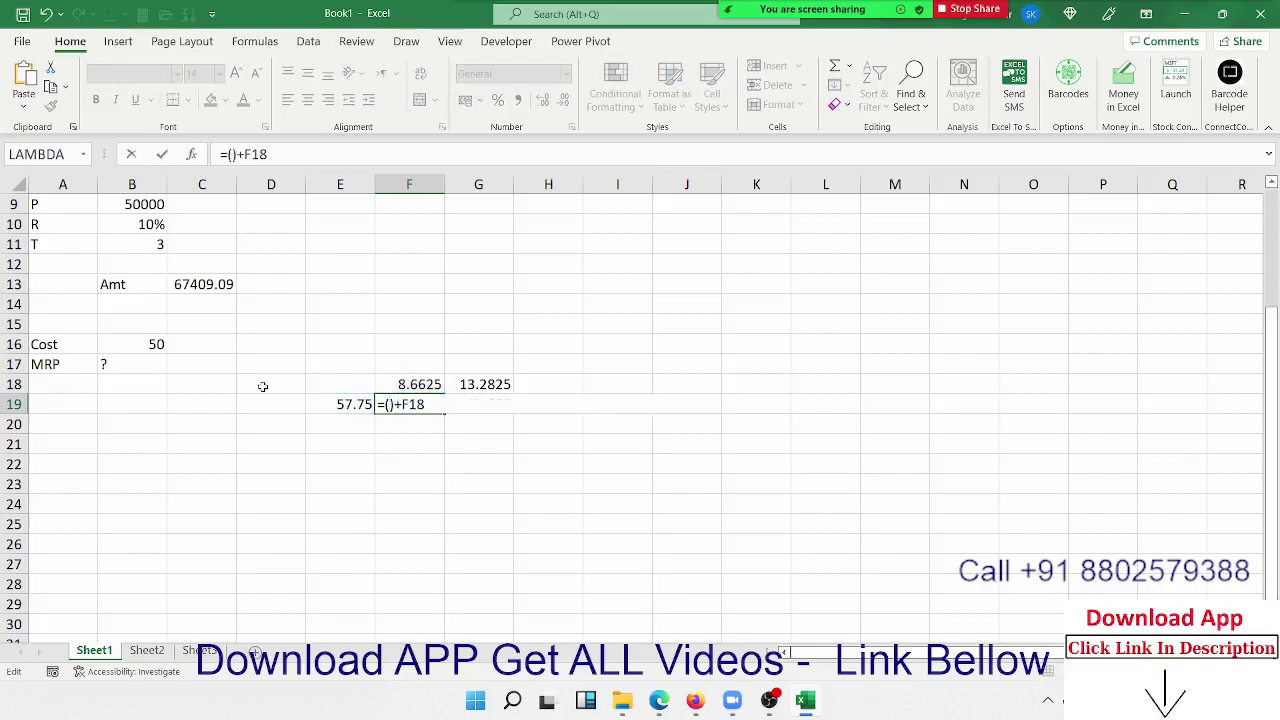
type("(B16+(B16*5%))+((B16+(B16*5%))*10%)")
key("Return")
Step: Clear helper cell E19 and copy F18's expression without changing F18
key("Up")
key("Left")
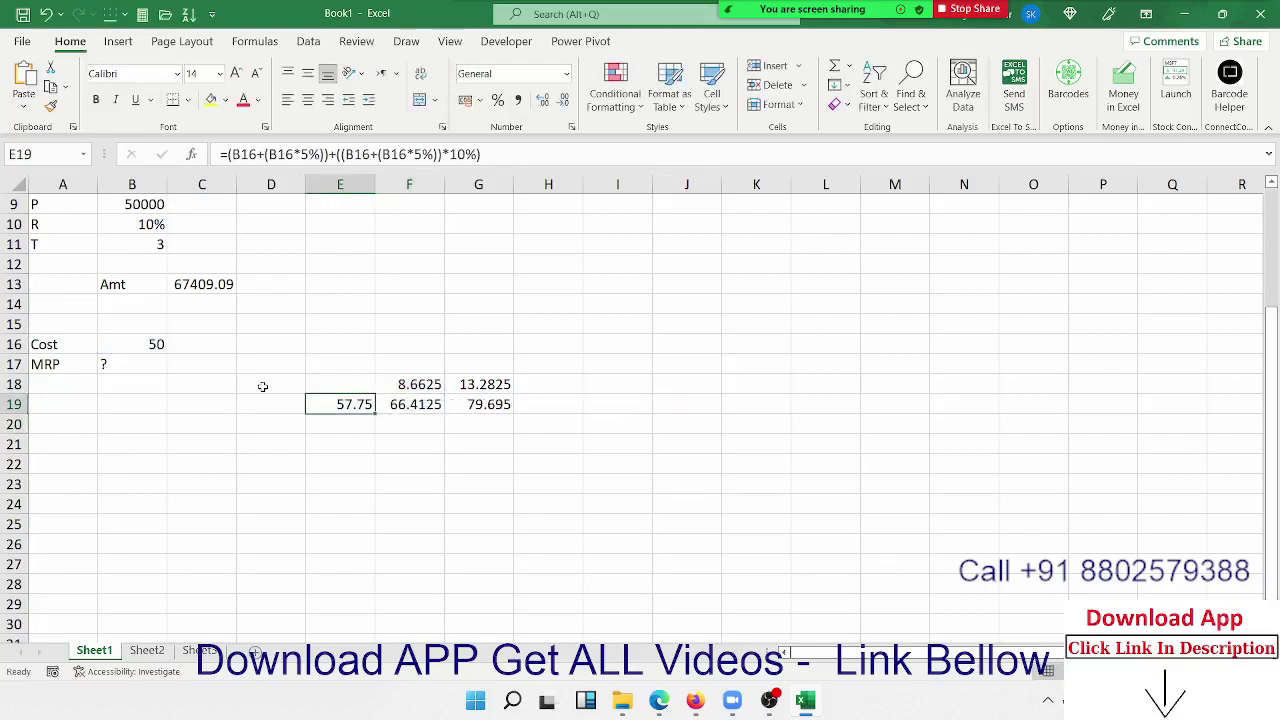
key("Delete")
key("Right")
key("Up")
key("F2")
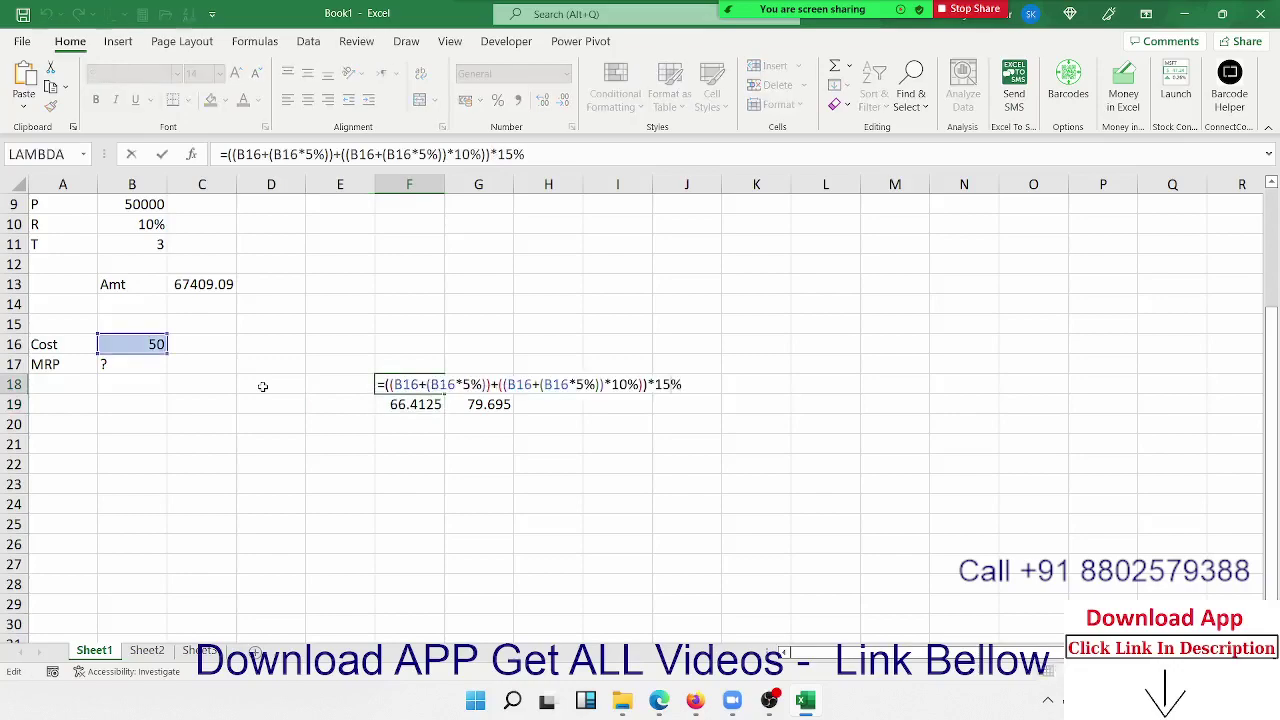
key("Left")
key("Left")
key("Left")
key("shift+Right")
key("shift+Right")
key("shift+Right")
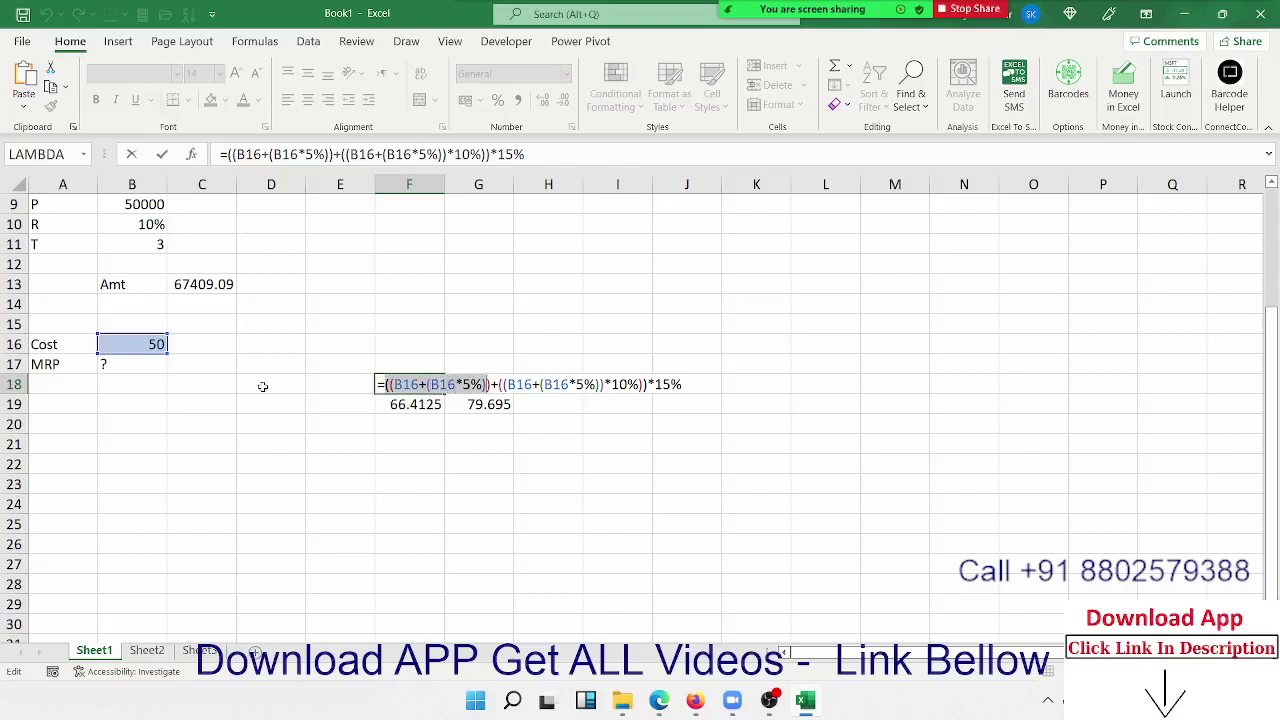
key("shift+Right")
key("shift+Right")
key("shift+Right")
key("shift+Right")
key("shift+Right")
key("shift+Right")
key("ctrl+c")
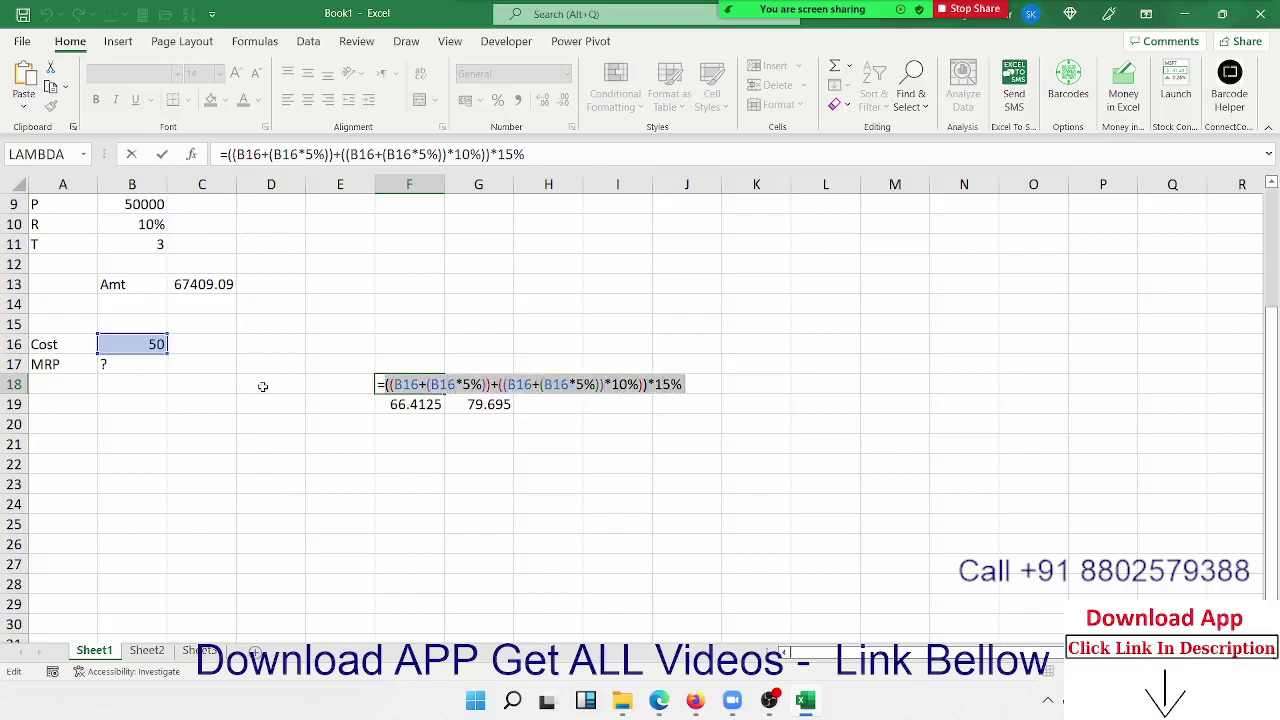
key("Escape")
key("Down")
Step: Substitute F18's expression in brackets into F19's formula, then clear F18
key("F2")
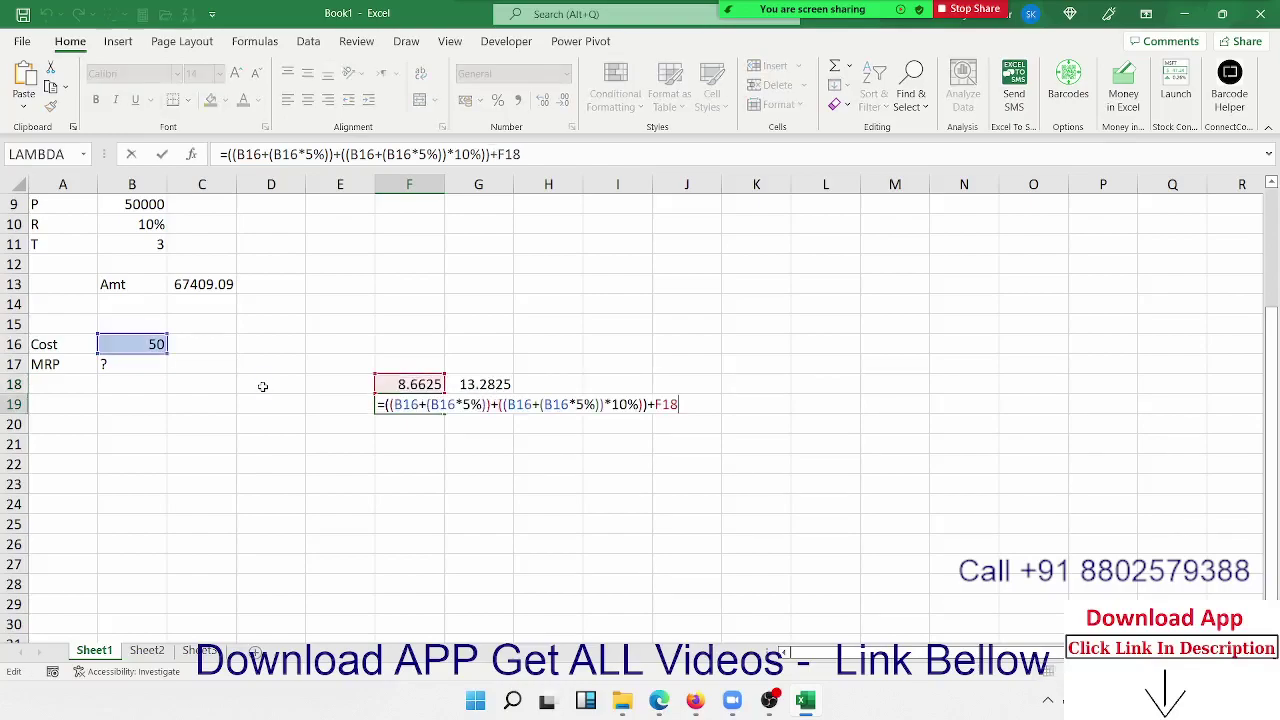
key("shift+Left")
key("shift+Left")
key("shift+Left")
type("()")
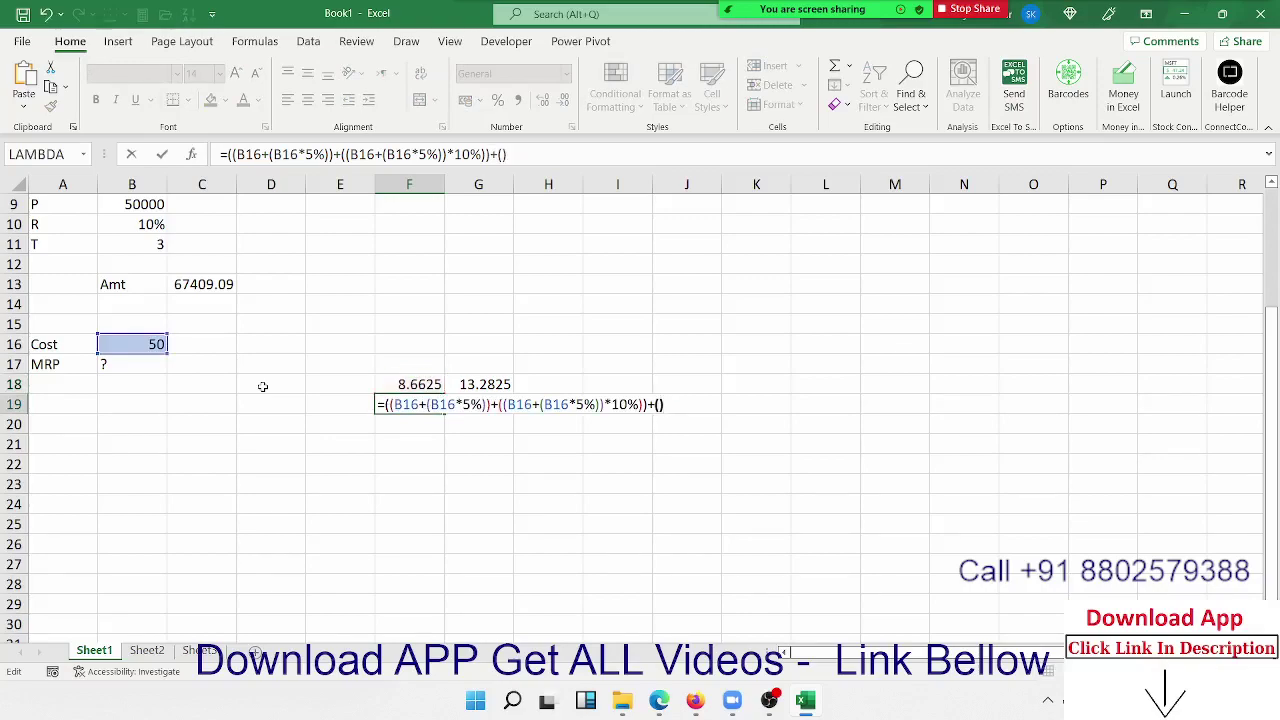
key("ctrl+v")
key("Return")
key("Up")
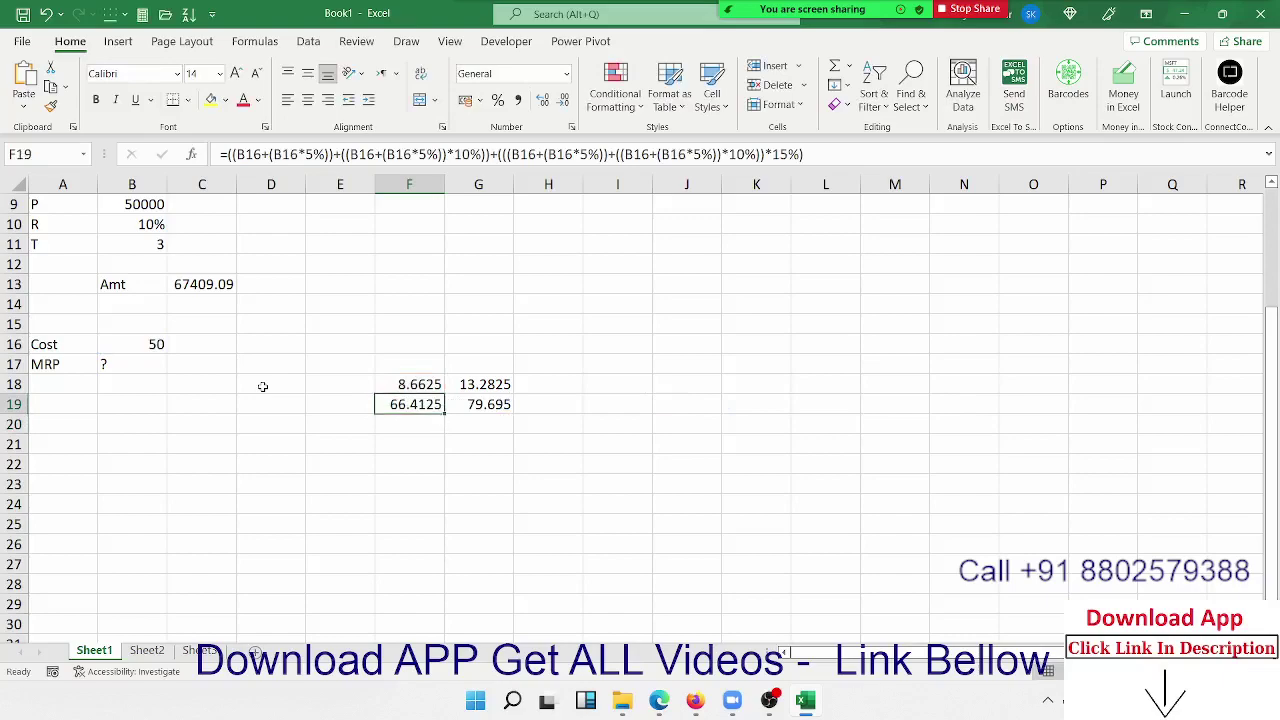
key("Up")
key("Delete")
key("Down")
Step: Select F19's entire expression for copying
key("F2")
key("shift+Left")
key("shift+Left")
key("shift+Left")
key("shift+Left")
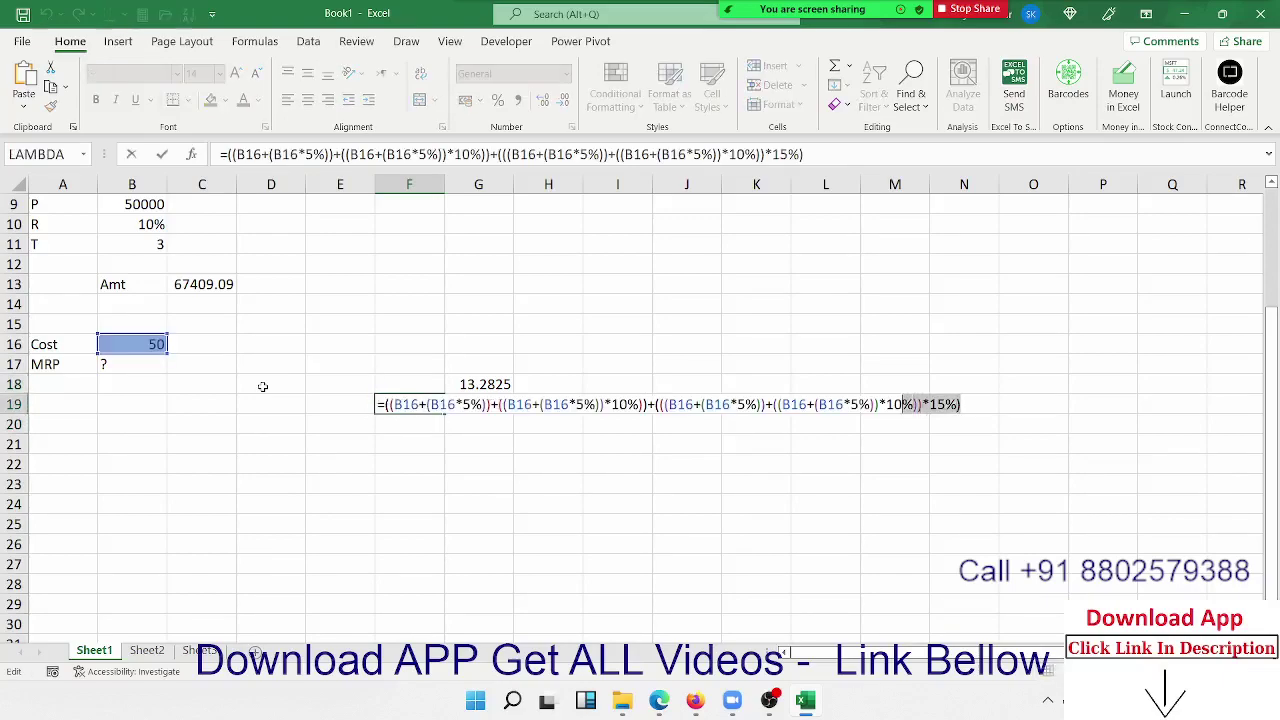
key("shift+Left")
key("shift+Left")
key("shift+Left")
key("shift+Left")
key("shift+Left")
key("shift+Left")
key("shift+Left")
key("shift+Left")
key("shift+Left")
key("shift+Left")
key("shift+Left")
key("shift+Left")
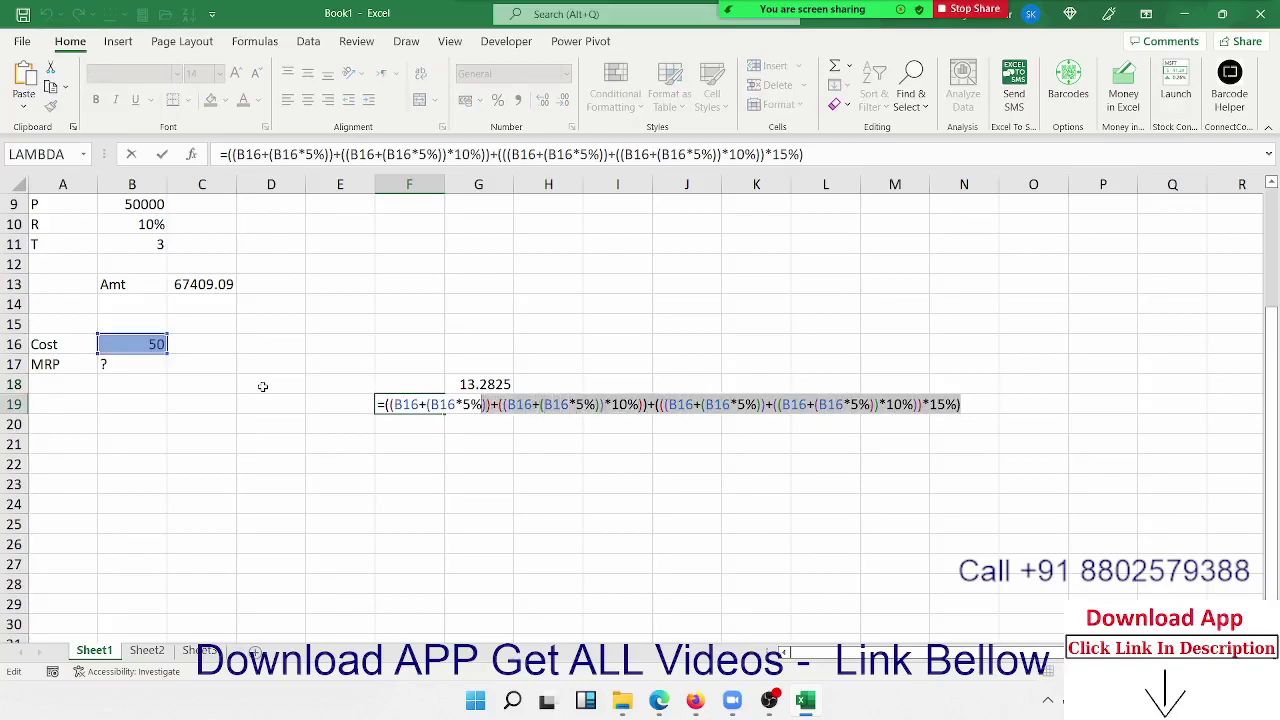
key("shift+Left")
key("shift+Left")
key("shift+Left")
key("shift+Left")
key("shift+Left")
key("shift+Left")
key("shift+Left")
key("ctrl+c")
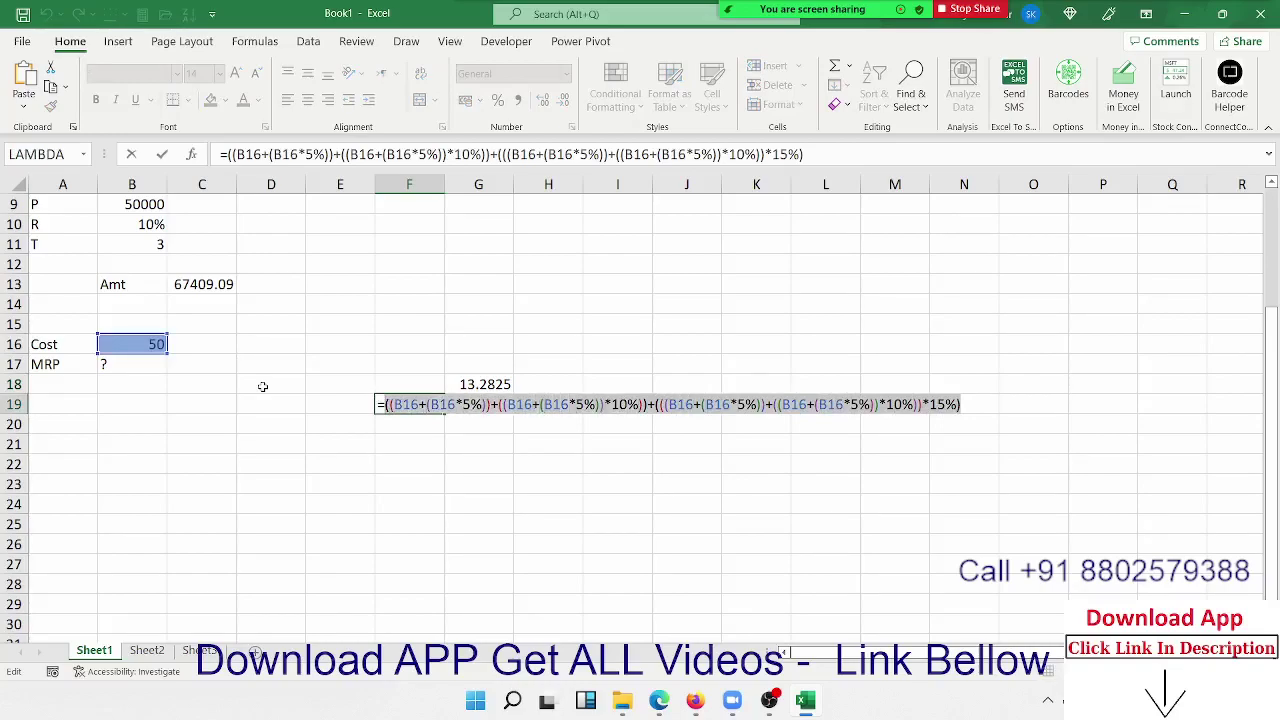
Step: Copy F19's expression and substitute it in brackets for the F19 reference in G18
key("Right")
key("Up")
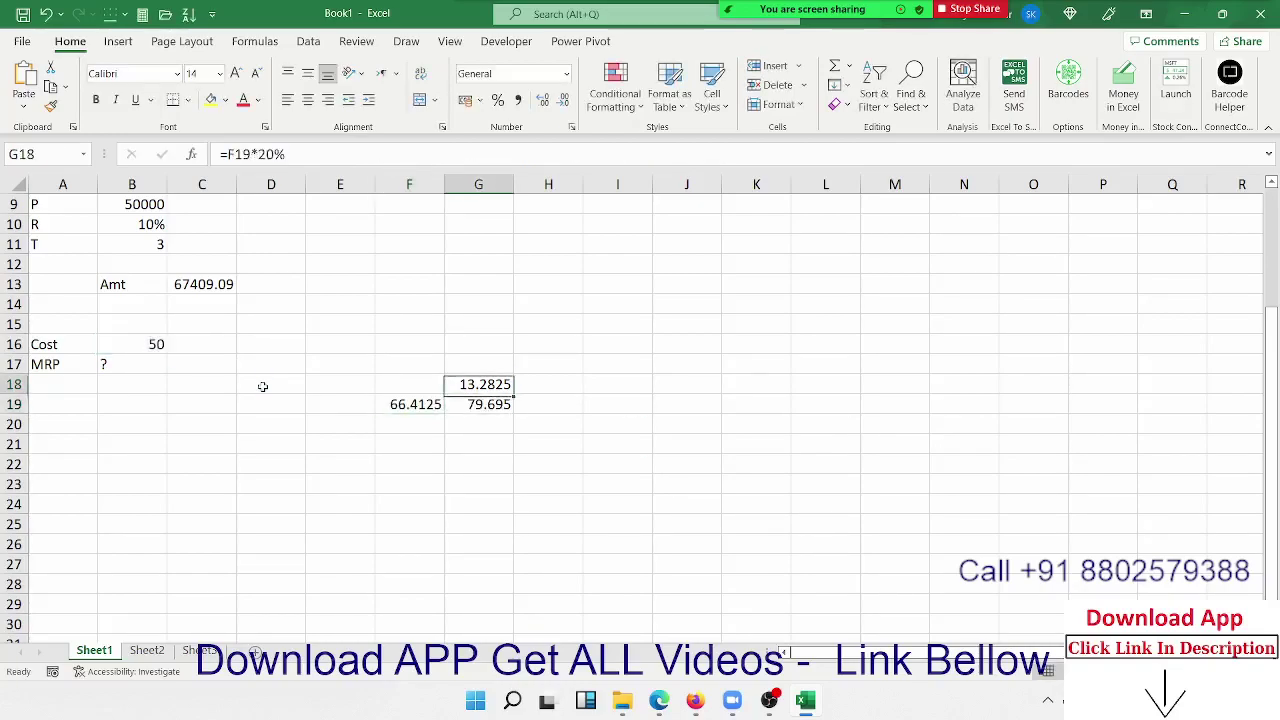
key("F2")
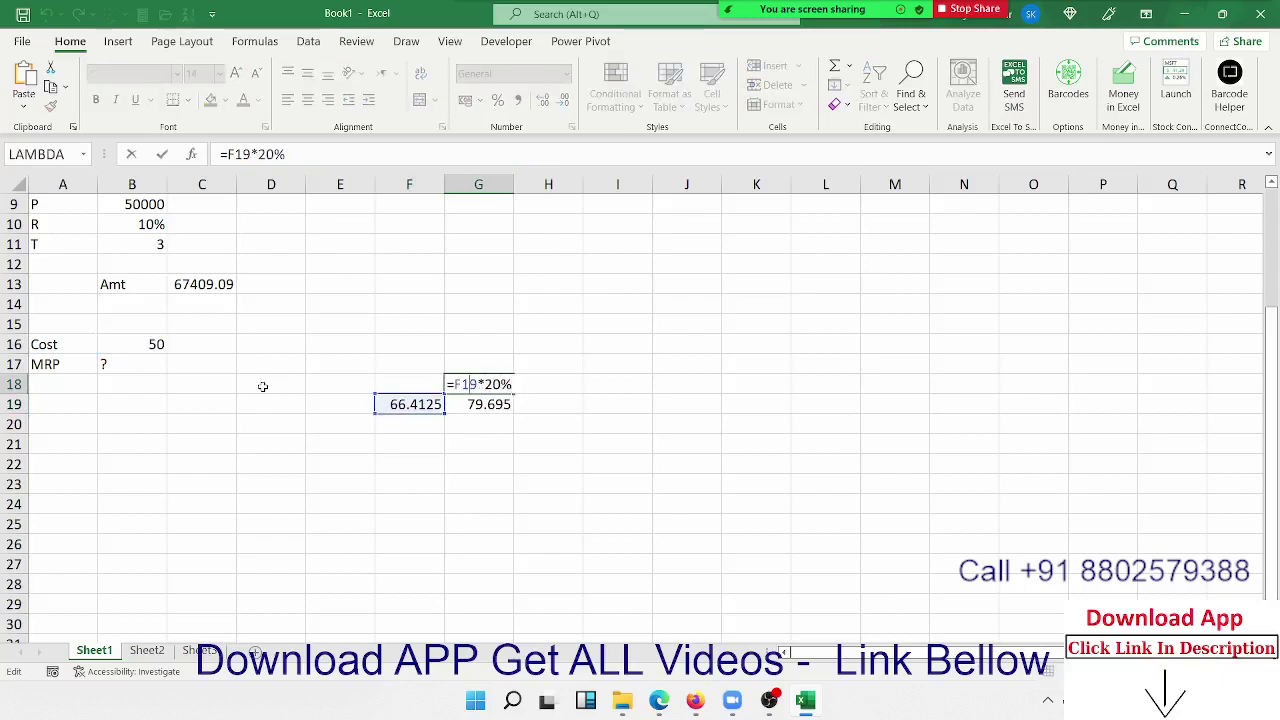
key("shift+Right")
key("shift+Right")
key("shift+Right")
type("()")
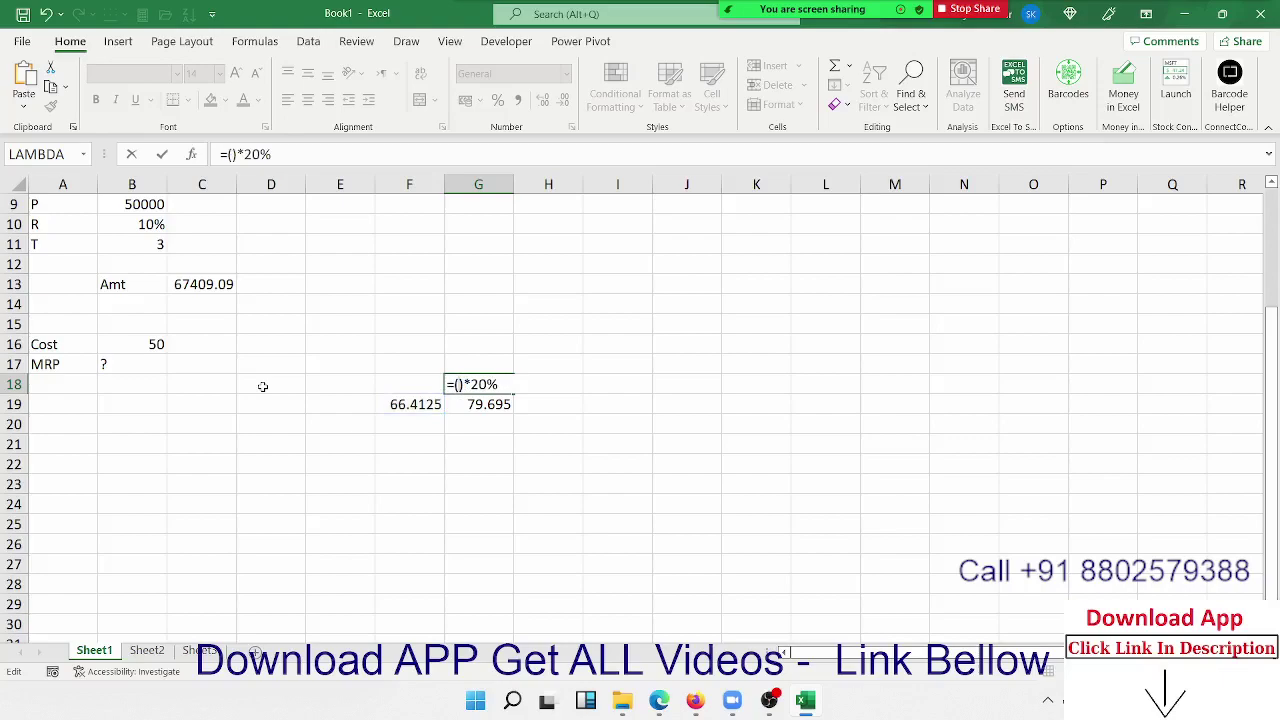
key("ctrl+v")
key("ctrl+Return")
Step: Replace the F19 reference in G19 with the expanded B16 expression in brackets
key("Down")
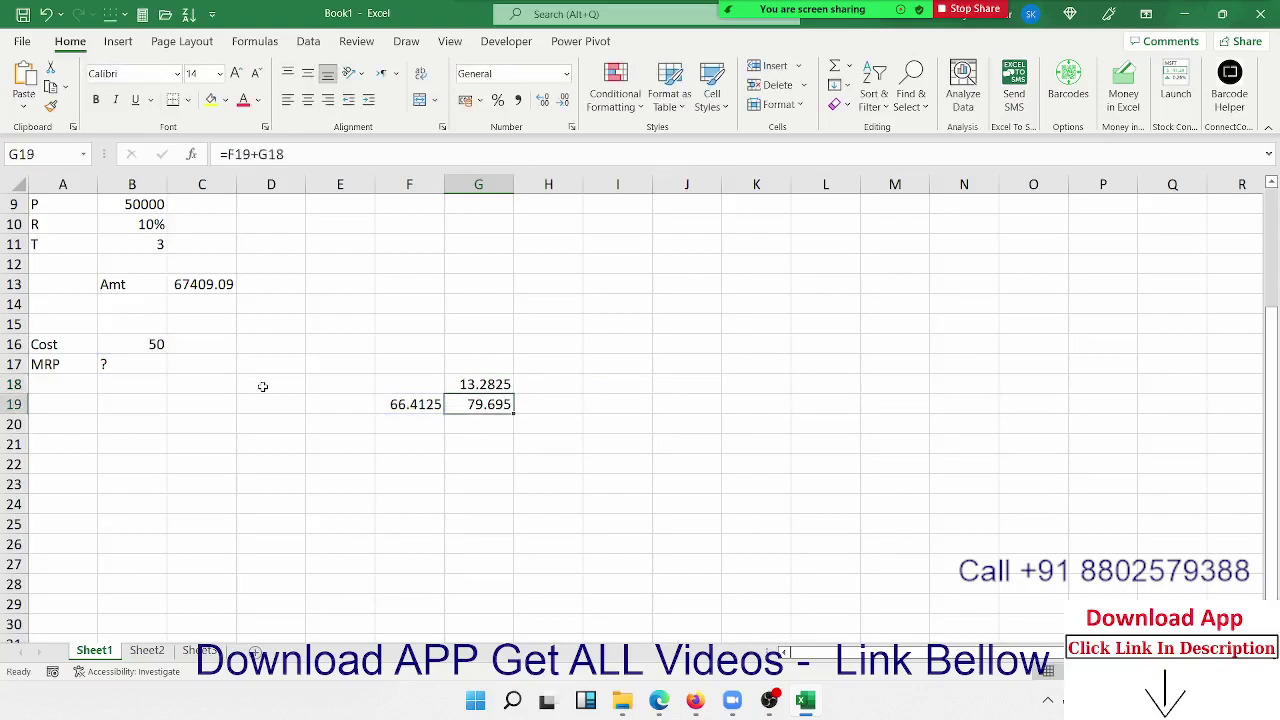
key("F2")
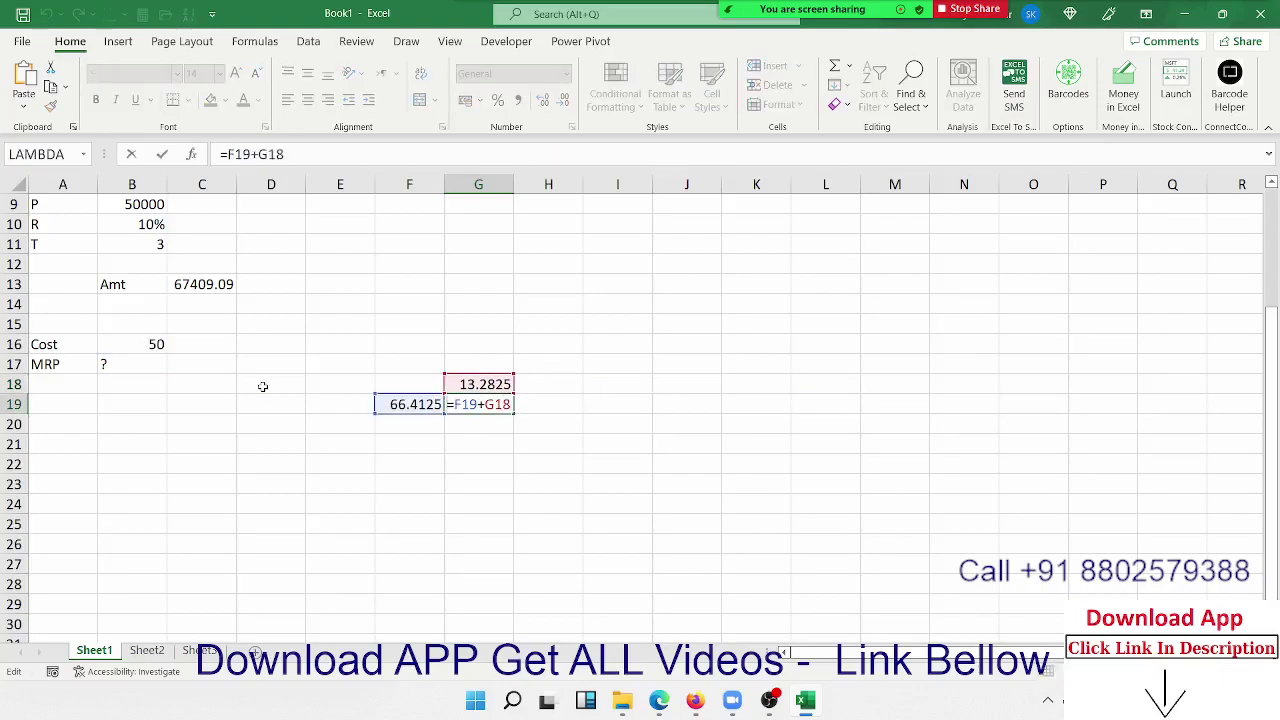
key("shift+Right")
key("shift+Right")
key("shift+Right")
type("()")
key("ctrl+v")
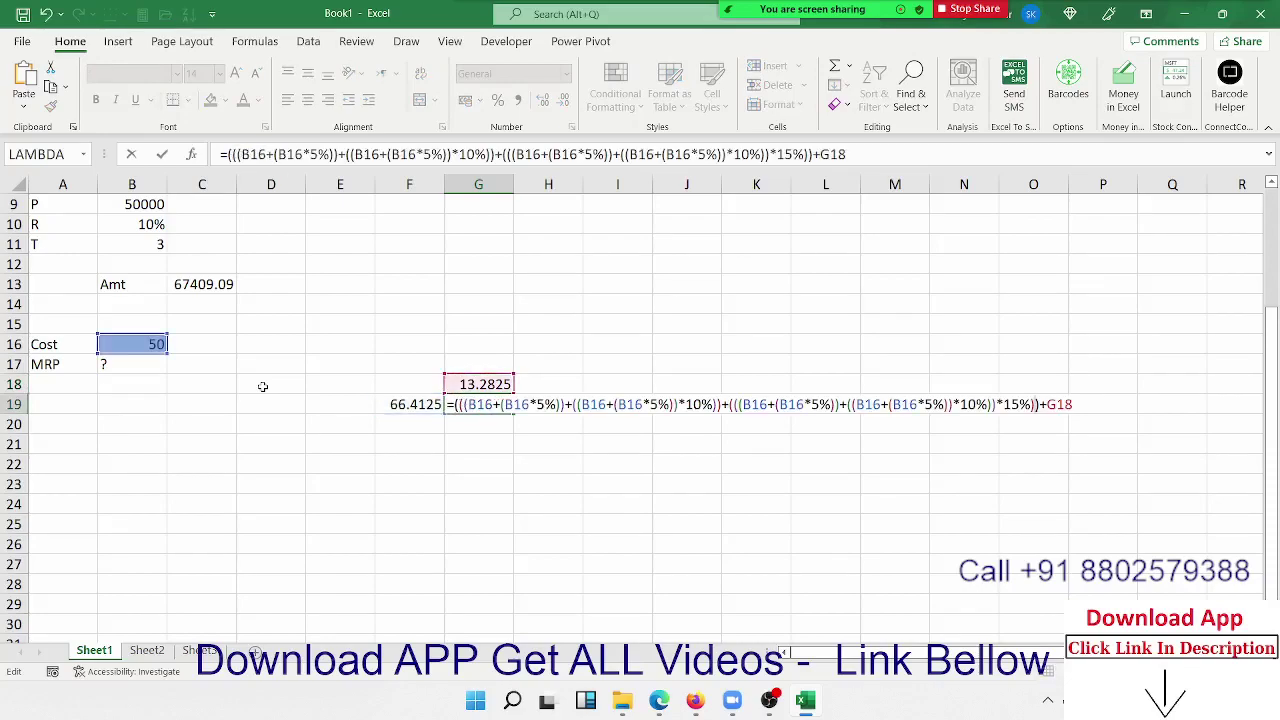
key("ctrl+Return")
Step: Clear the 66.4125 helper value from F19 and copy G18's expression
key("Left")
key("Delete")
key("Right")
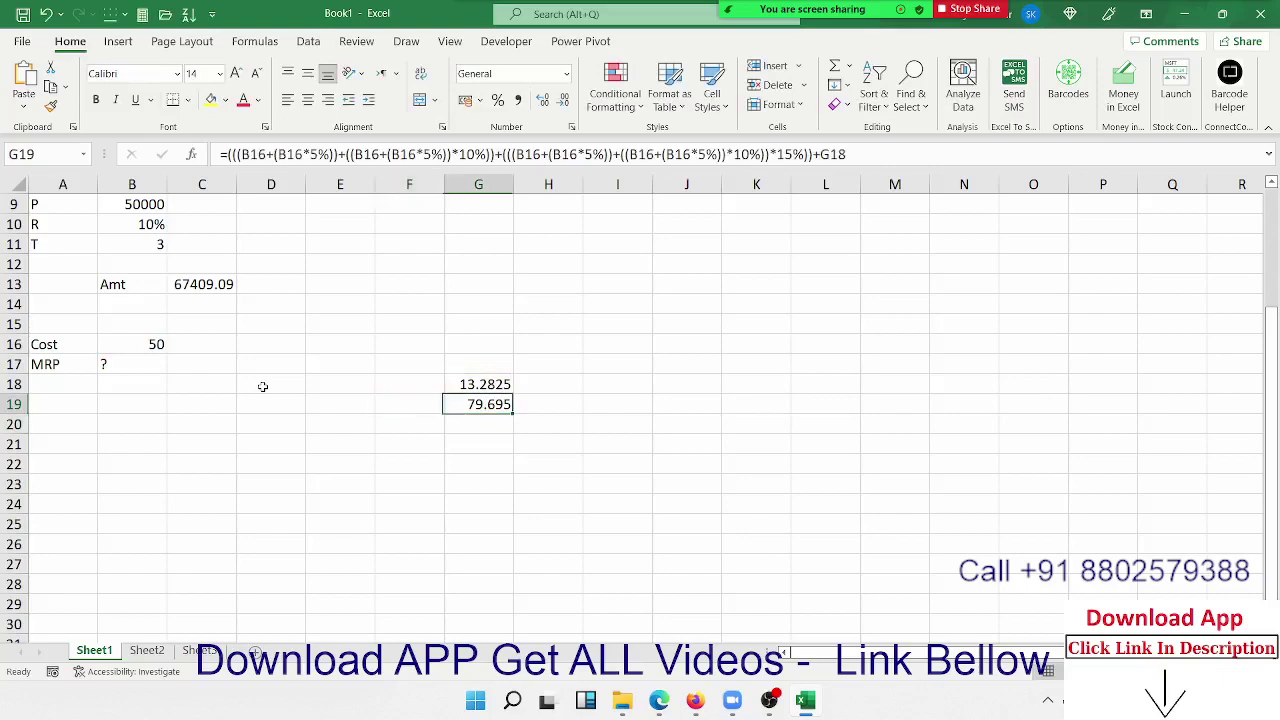
key("Up")
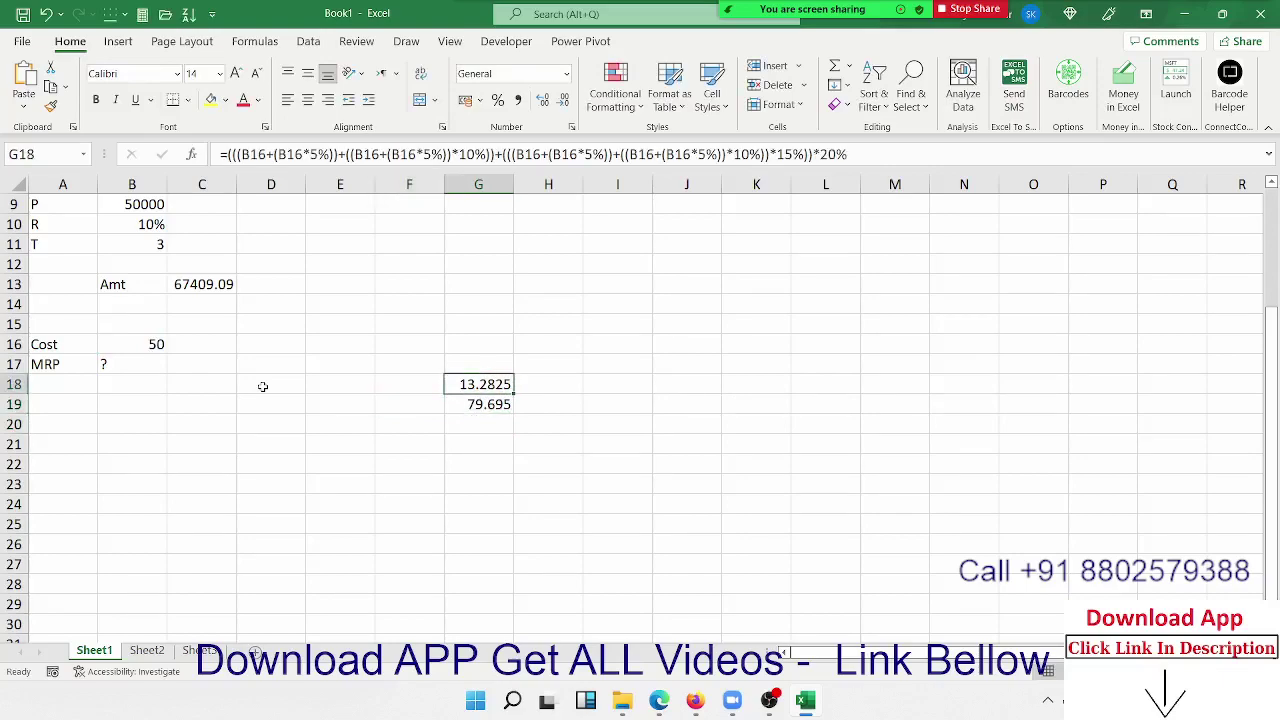
key("F2")
key("shift+Left")
key("shift+Left")
key("shift+Left")
key("shift+Left")
key("shift+Left")
key("shift+Left")
key("shift+Left")
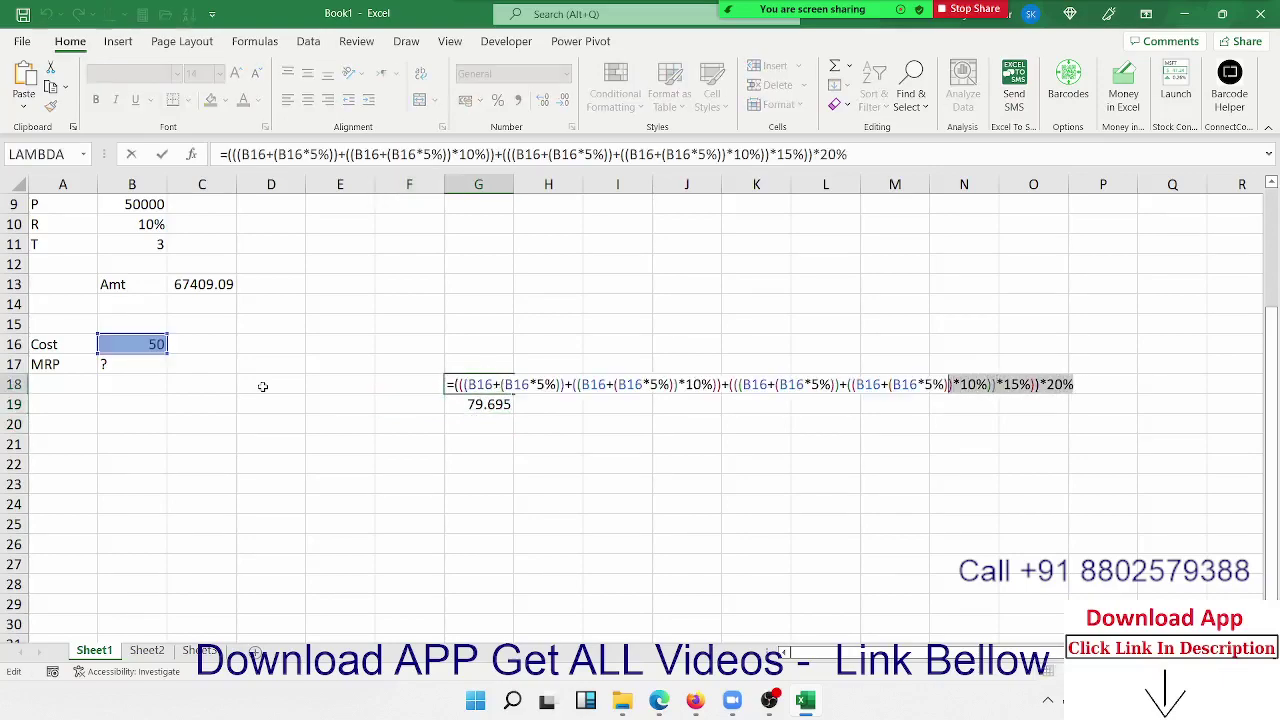
key("shift+Left")
key("shift+Left")
key("shift+Left")
key("shift+Left")
key("shift+Left")
key("shift+Left")
key("shift+Left")
key("shift+Left")
key("shift+Left")
key("shift+Left")
key("shift+Left")
key("shift+Left")
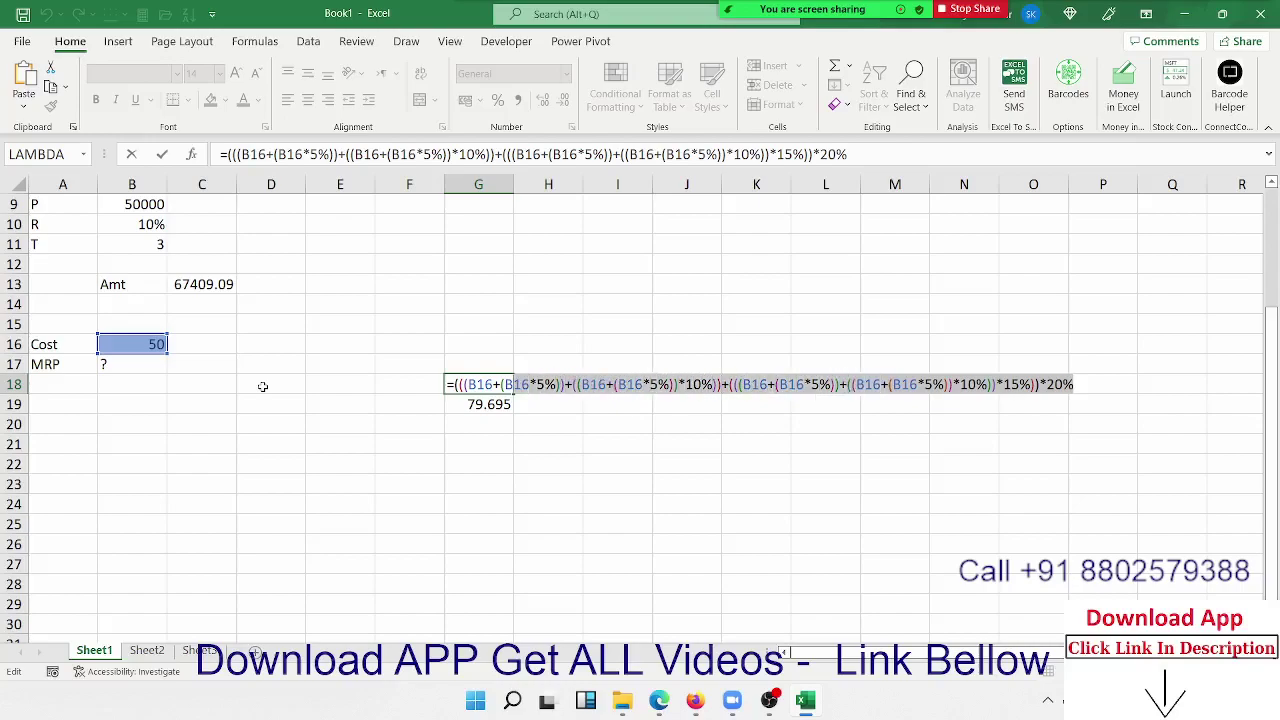
key("shift+Left")
key("shift+Left")
key("shift+Left")
key("shift+Left")
key("shift+Left")
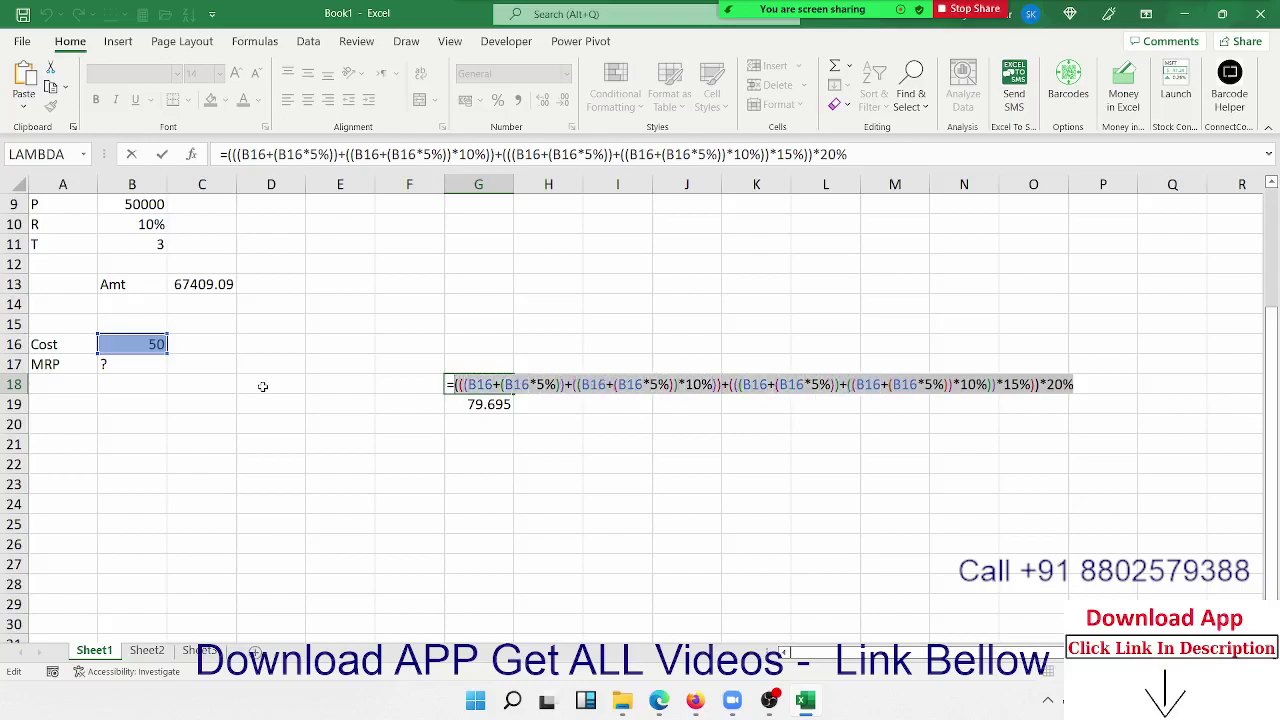
key("Escape")
Step: Replace G19's G18 reference with that expression times 20%, then clear the 13.2825 in G18
key("Down")
key("F2")
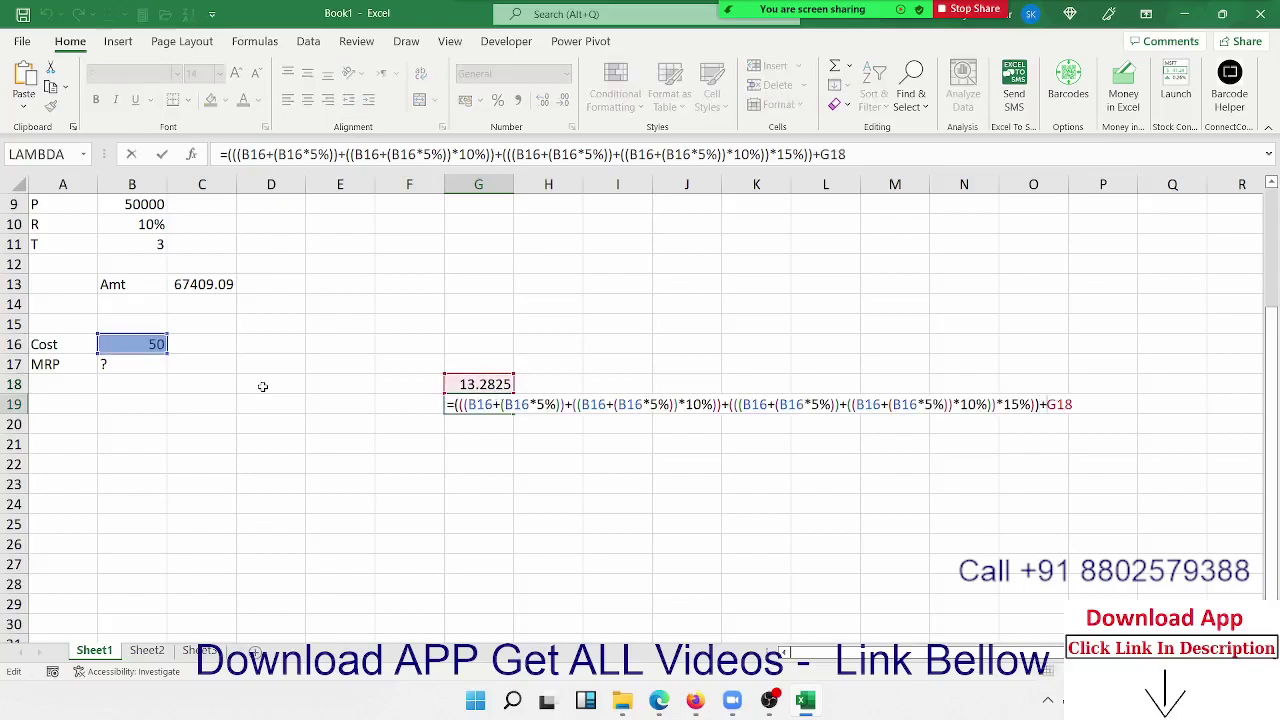
key("shift+Right")
key("shift+Right")
key("shift+Right")
type("(")
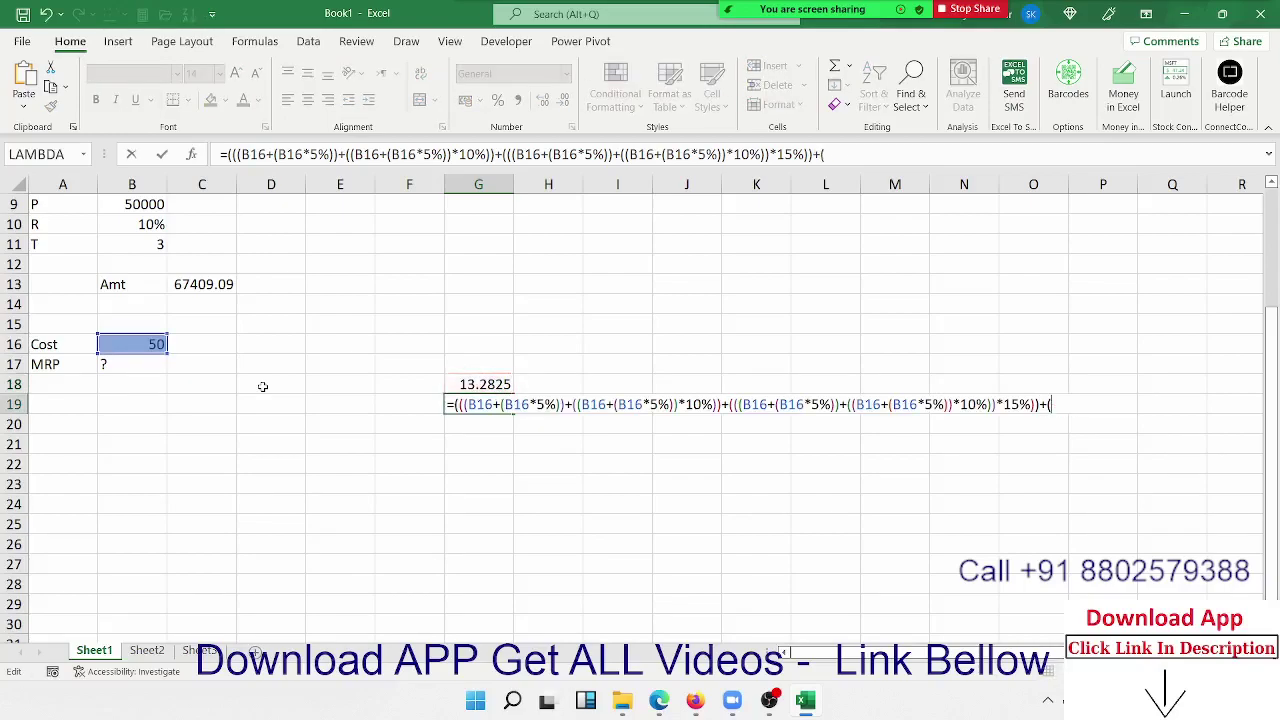
type("(((B16+(B16*5%))+((B16+(B16*5%))*10%))+(((B16+(B16*5%))+((B16+(B16*5%))*10%))*15%))")
type("*20%")
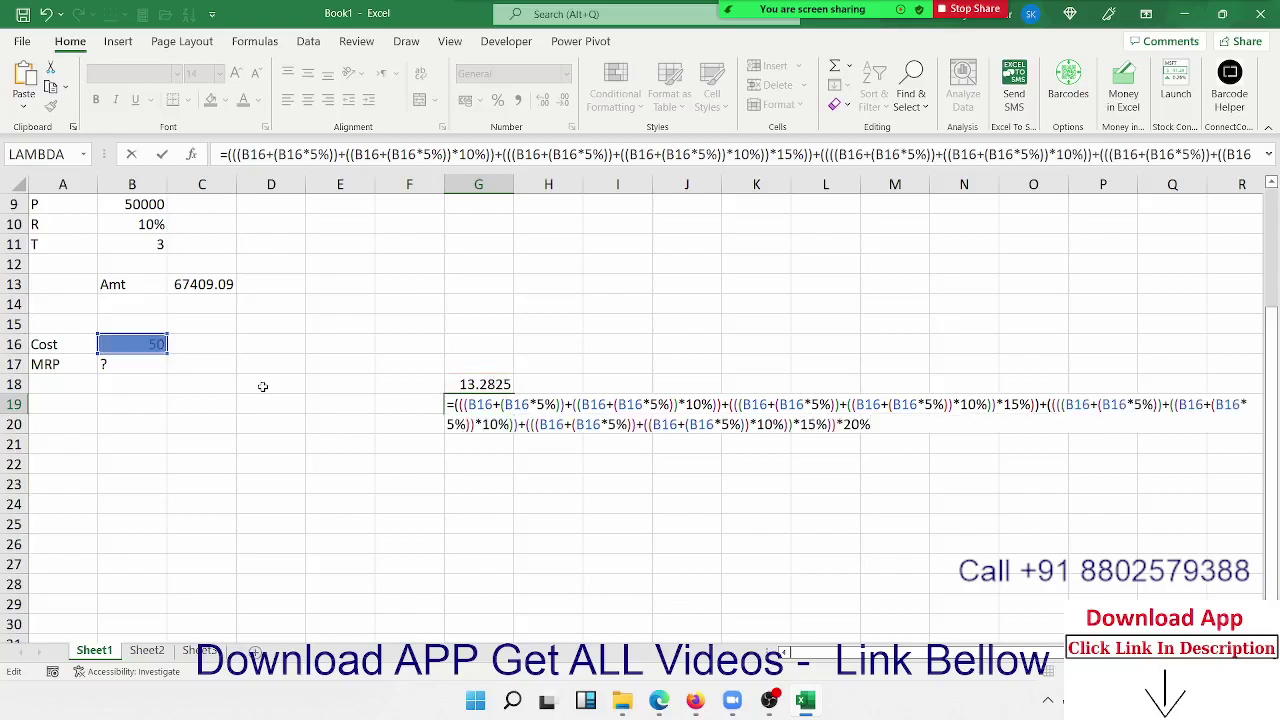
key("Return")
key("Up")
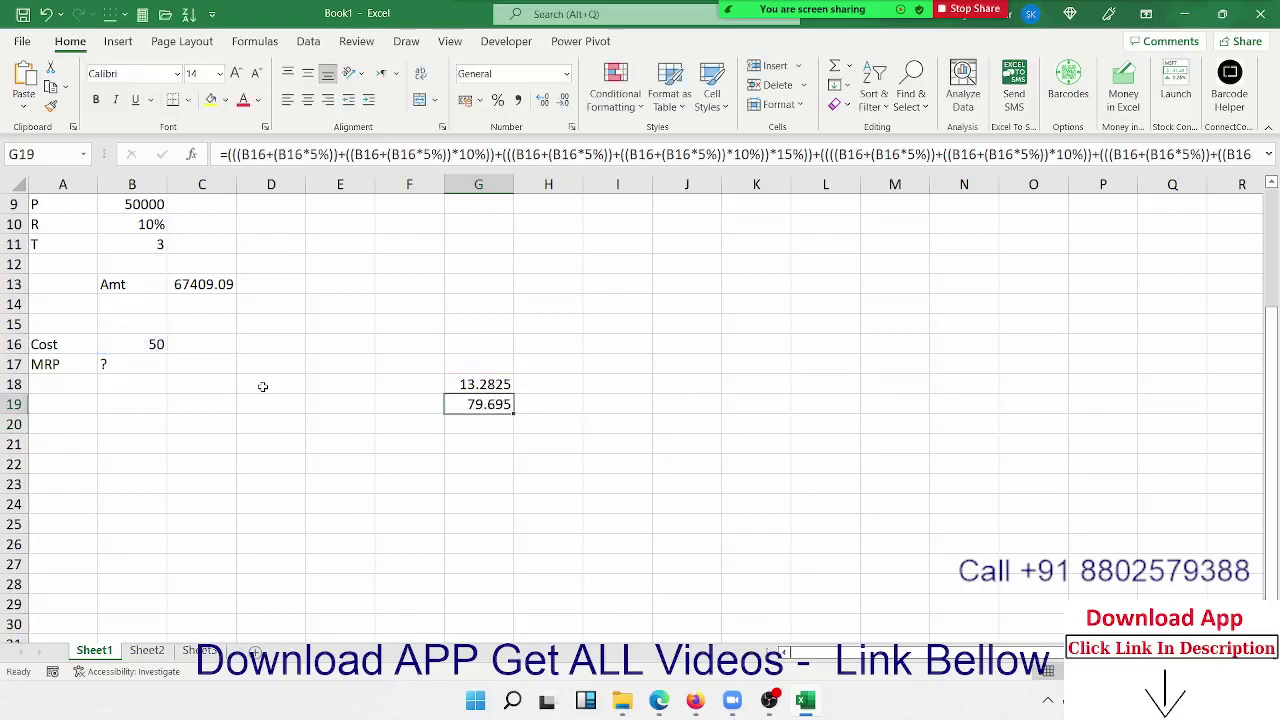
key("Up")
key("Delete")
key("Down")
Step: Move G19's nested formula into MRP cell B17, discarding a stray 3, so it returns 79.695
key("ctrl+c")
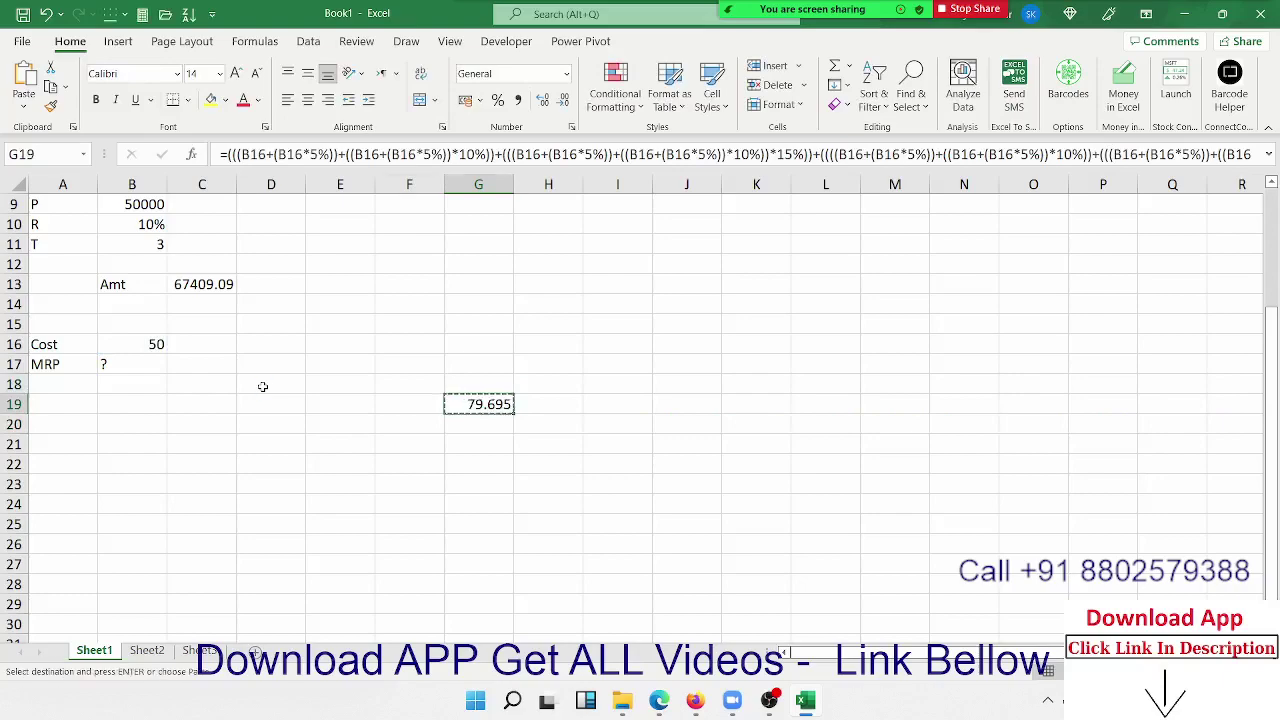
key("Left")
key("Left")
key("Left")
key("Left")
key("Up")
key("Up")
key("Up")
key("Down")
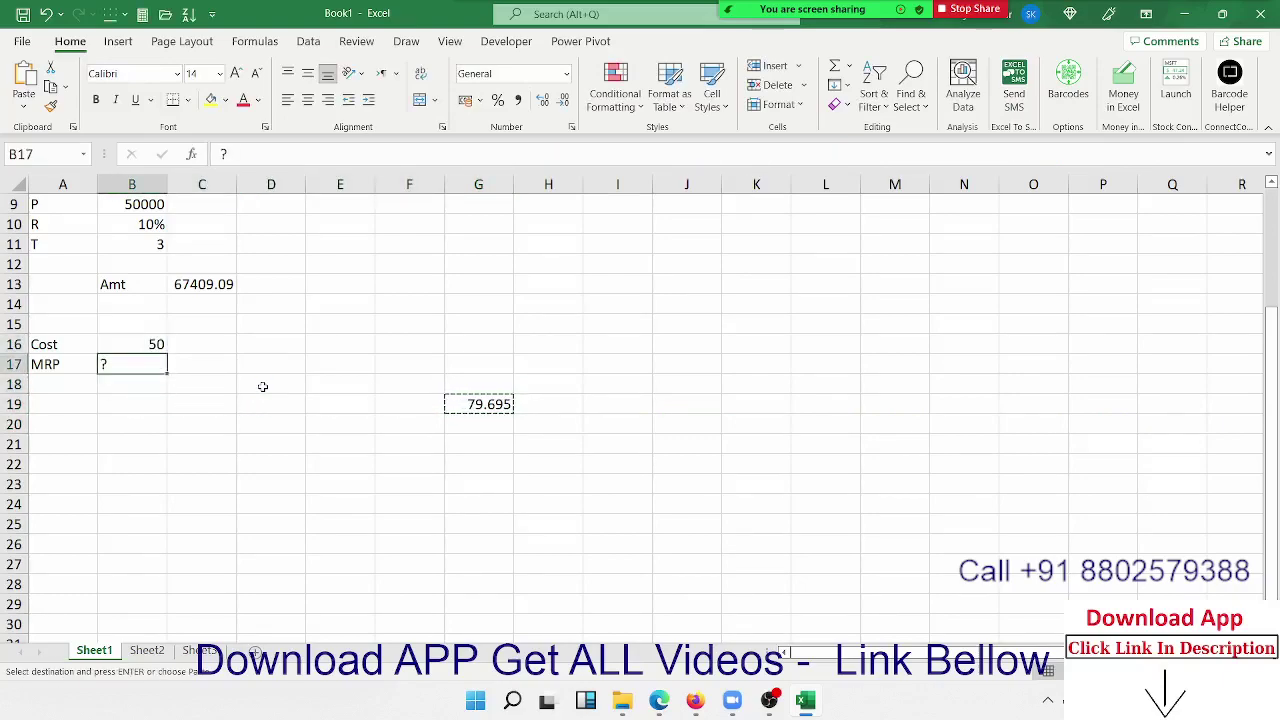
key("Return")
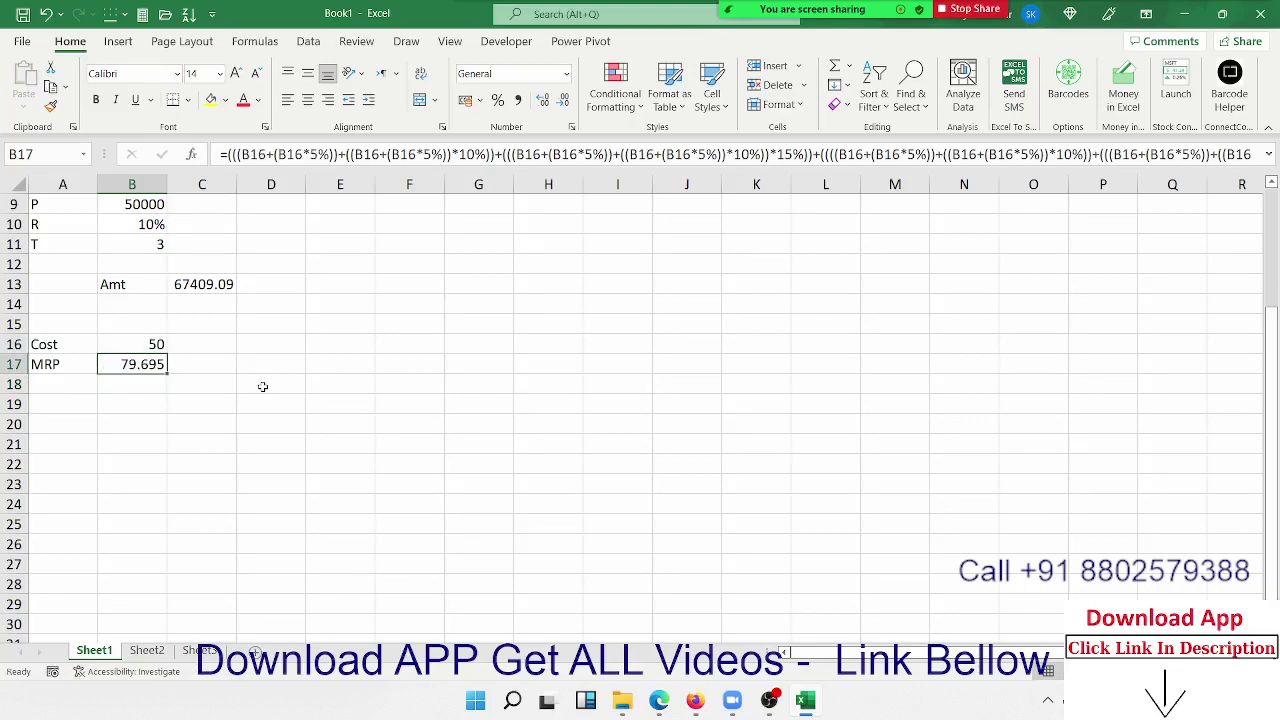
type("3")
key("BackSpace")
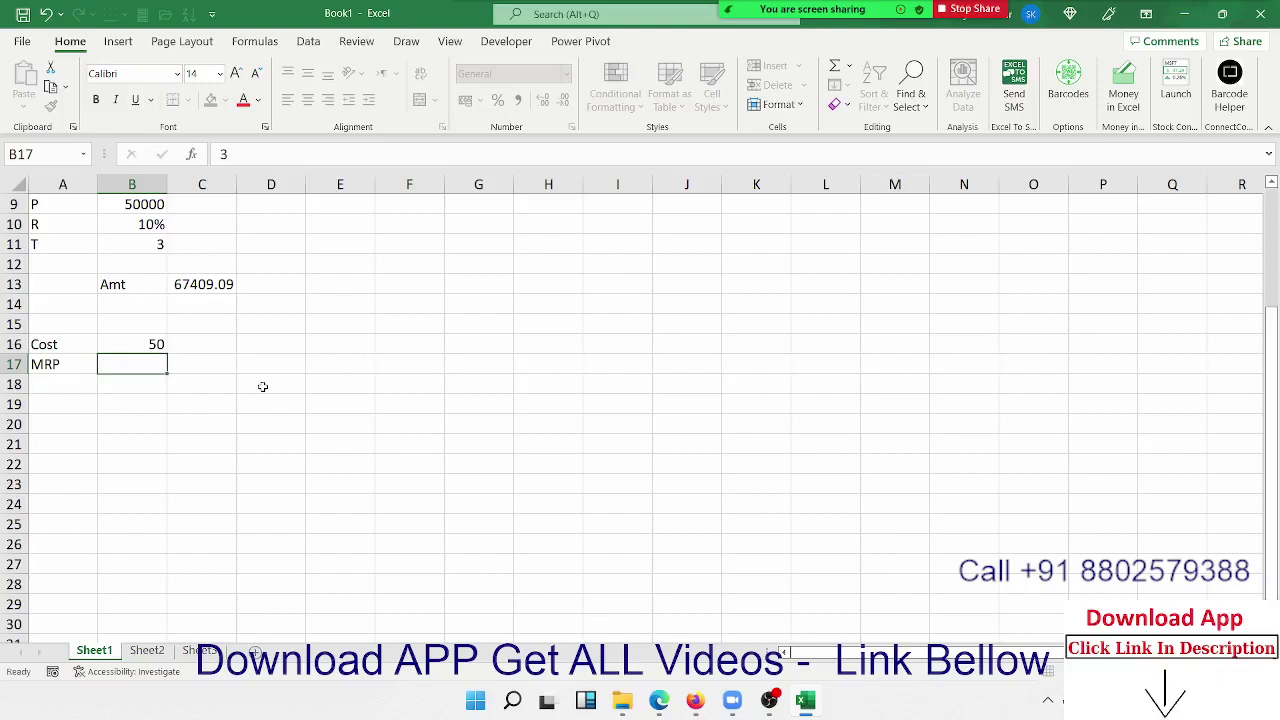
key("Escape")
key("F2")
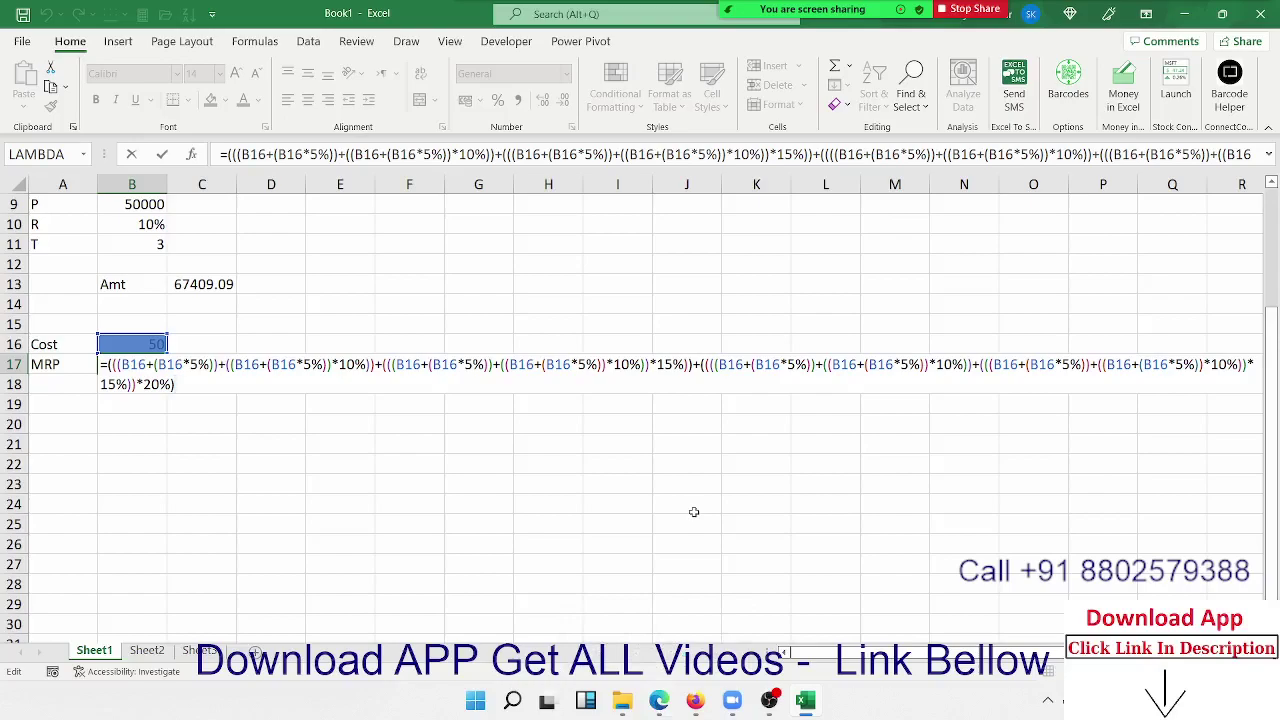
key("Return")
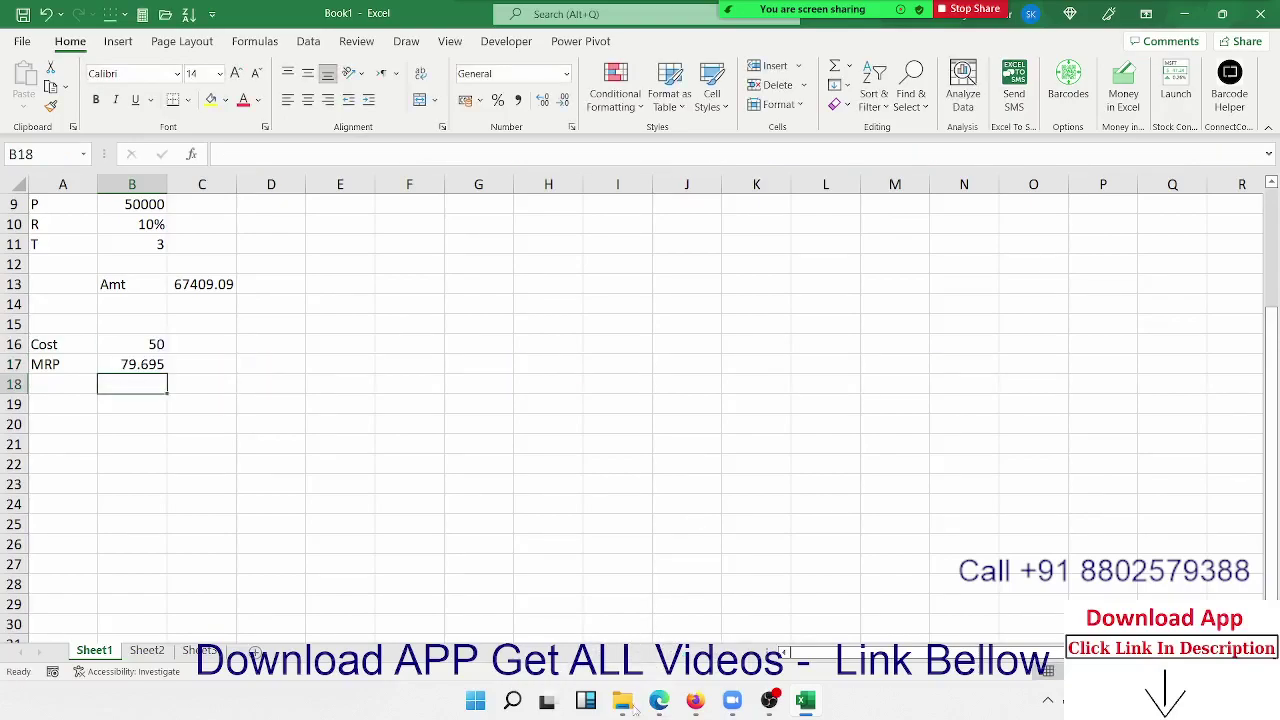
Step: Bring up File Explorer and scroll through the Downloads folder
left_click(622, 702)
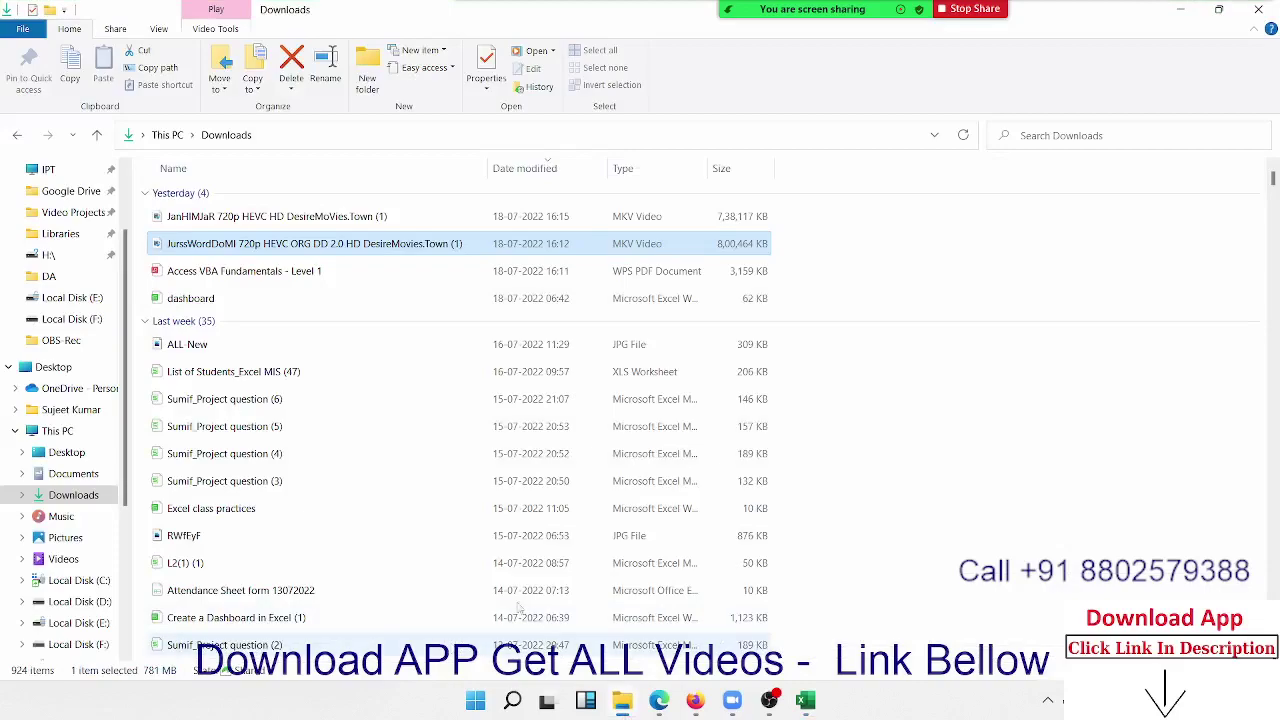
scroll(272, 568, "down", 3)
scroll(272, 568, "down", 3)
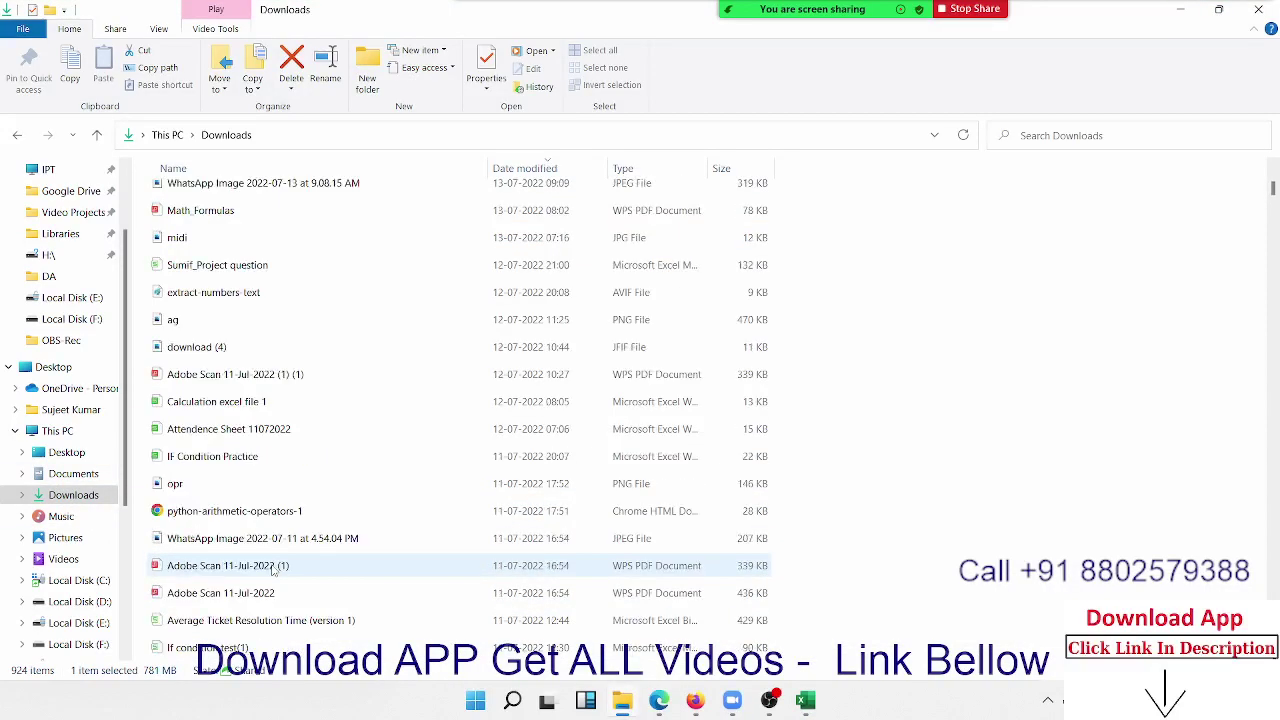
scroll(272, 568, "down", 3)
scroll(272, 568, "down", 3)
scroll(272, 568, "down", 3)
scroll(272, 568, "down", 3)
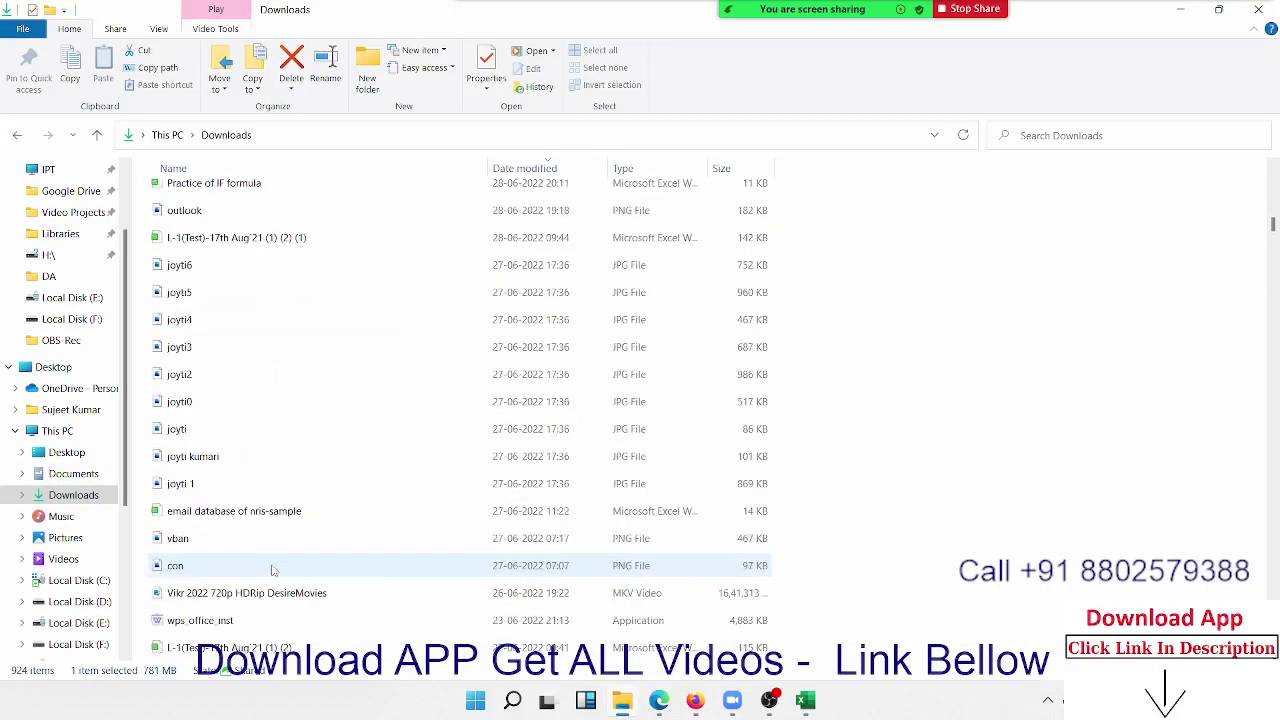
scroll(272, 568, "down", 3)
scroll(272, 568, "down", 3)
scroll(272, 568, "down", 3)
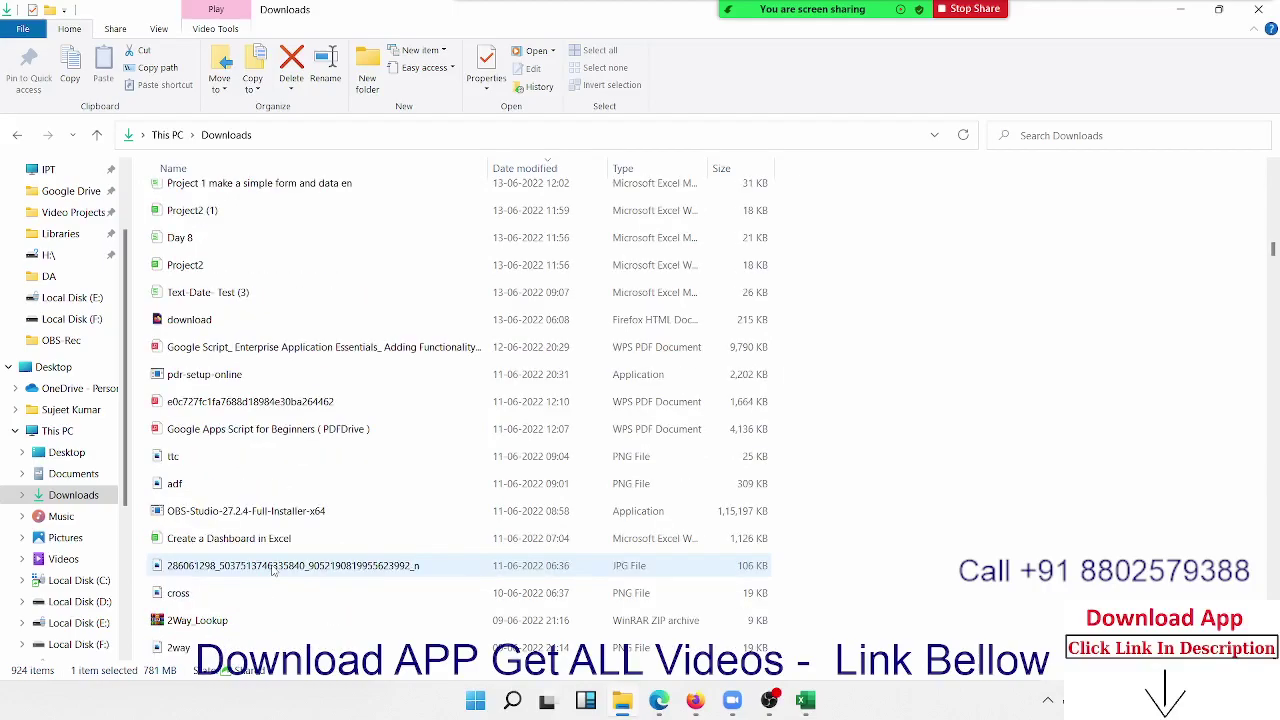
scroll(283, 540, "down", 5)
scroll(283, 540, "down", 3)
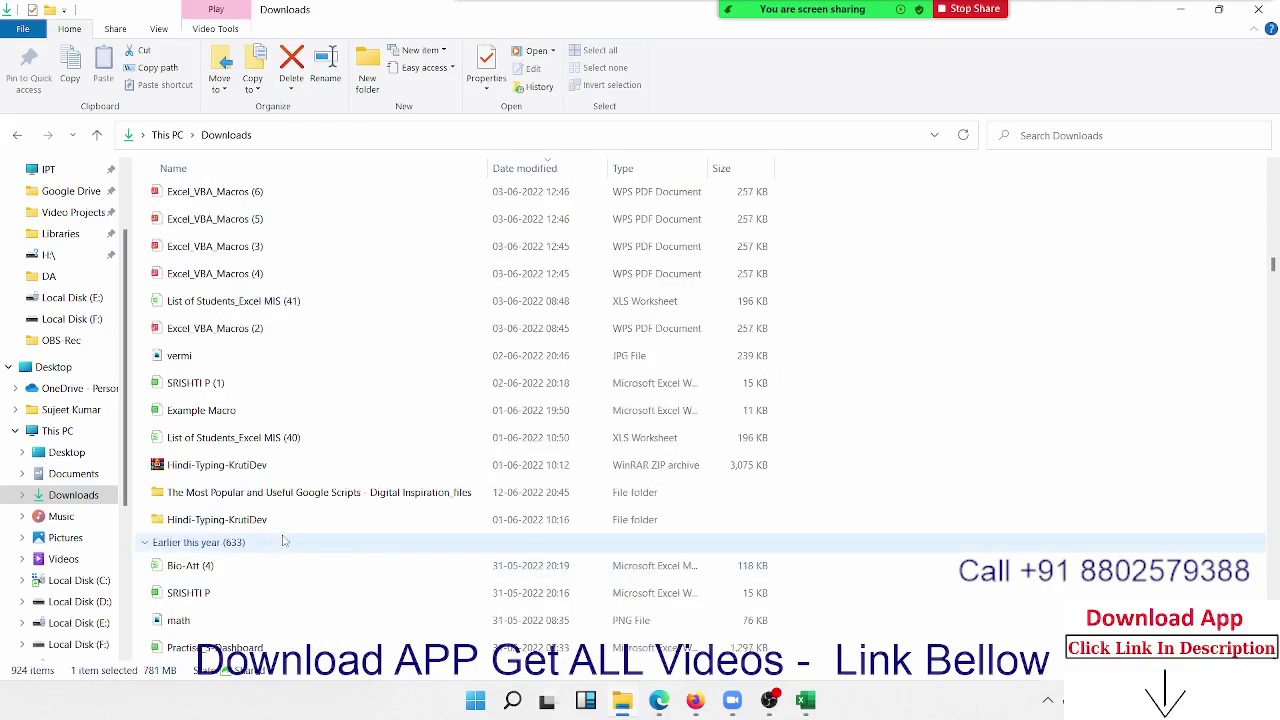
scroll(283, 540, "down", 5)
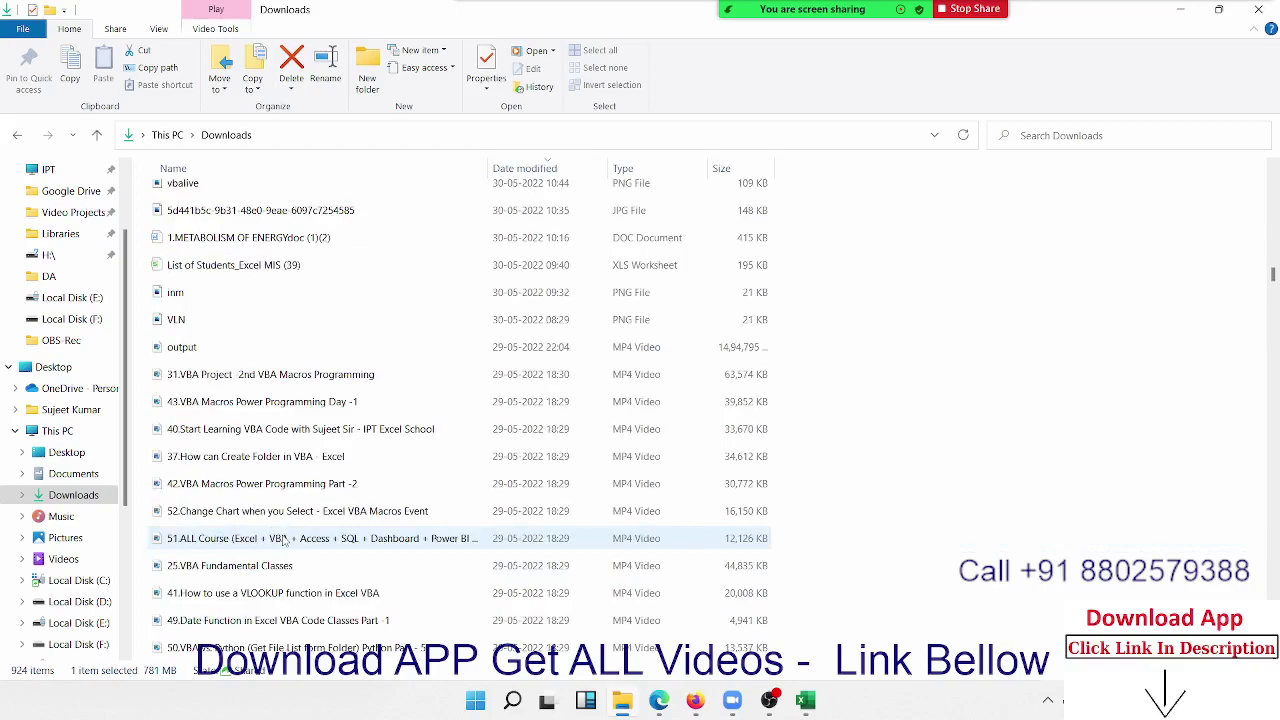
scroll(283, 540, "down", 5)
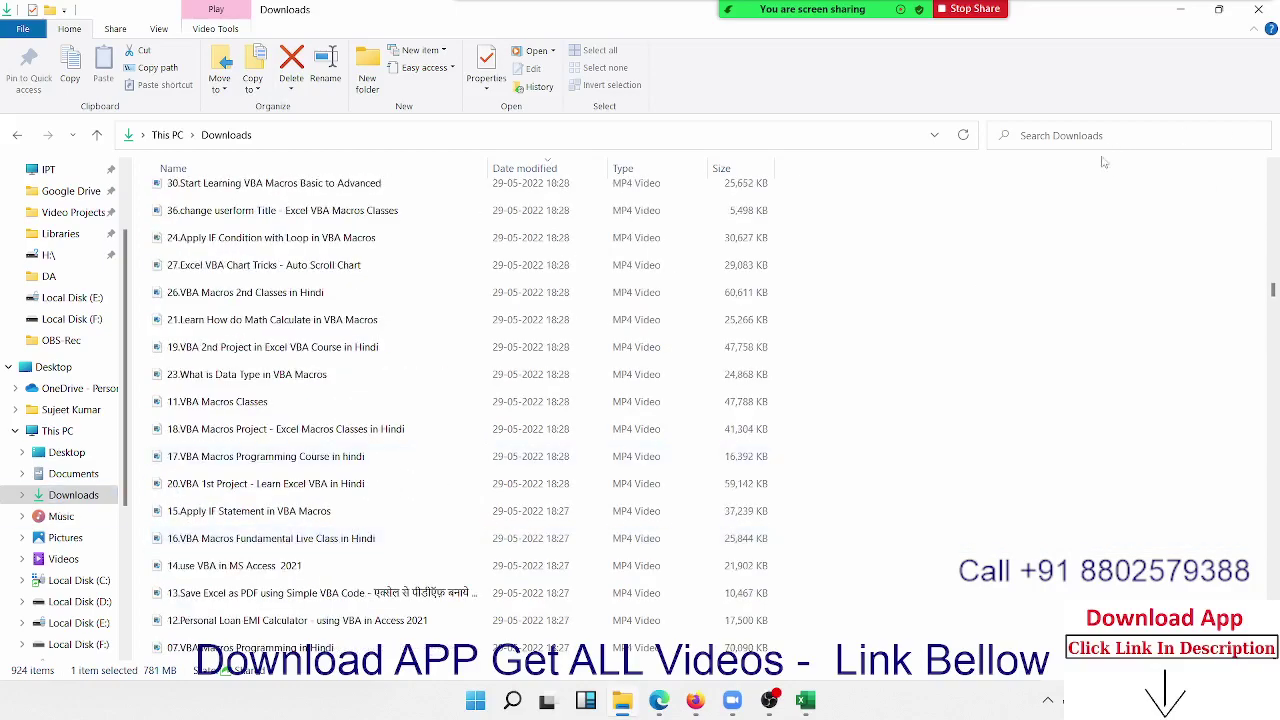
Step: Search Downloads for *.pdf and open Math_Formulas from the results
left_click(1062, 134)
type("*")
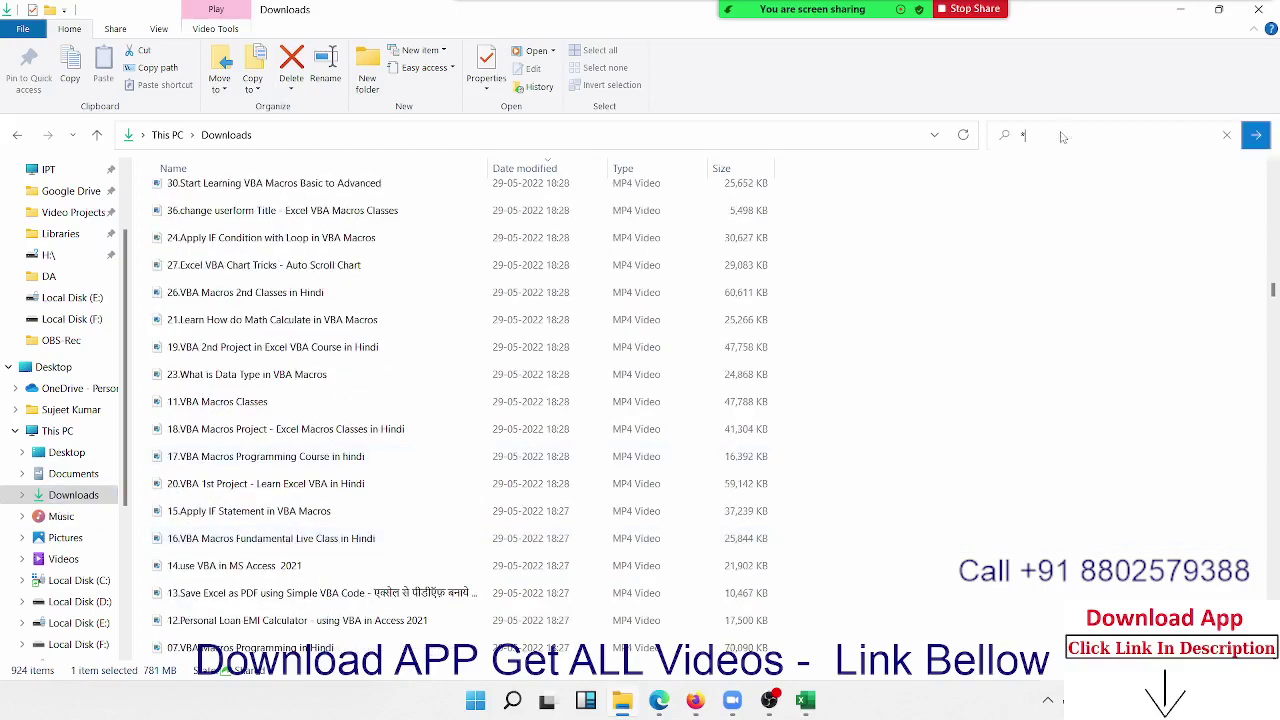
left_click(1062, 137)
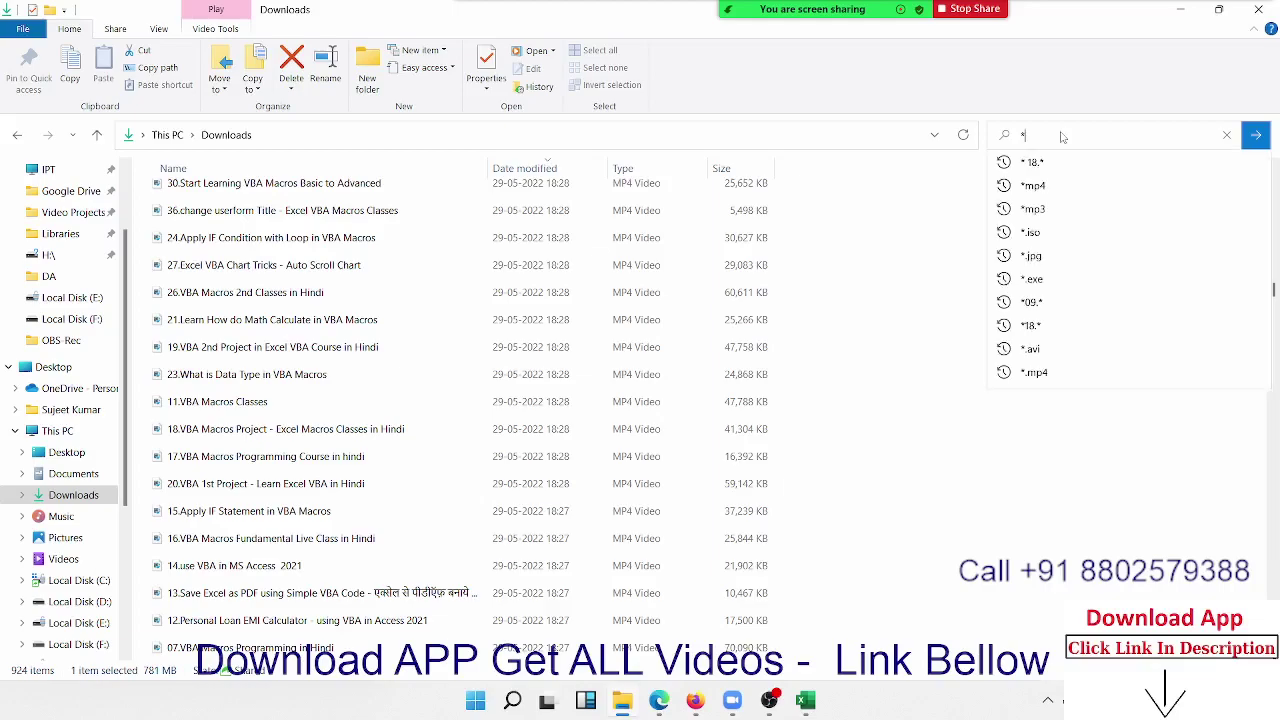
type(".PD")
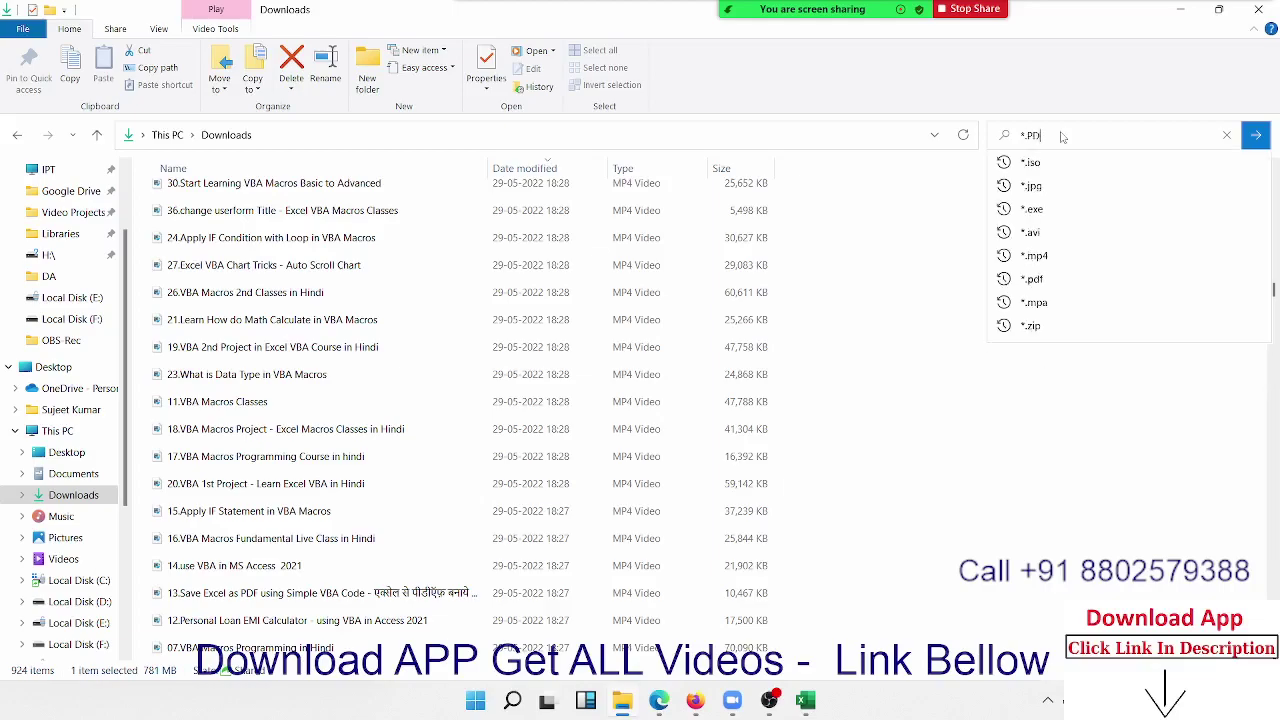
type("F")
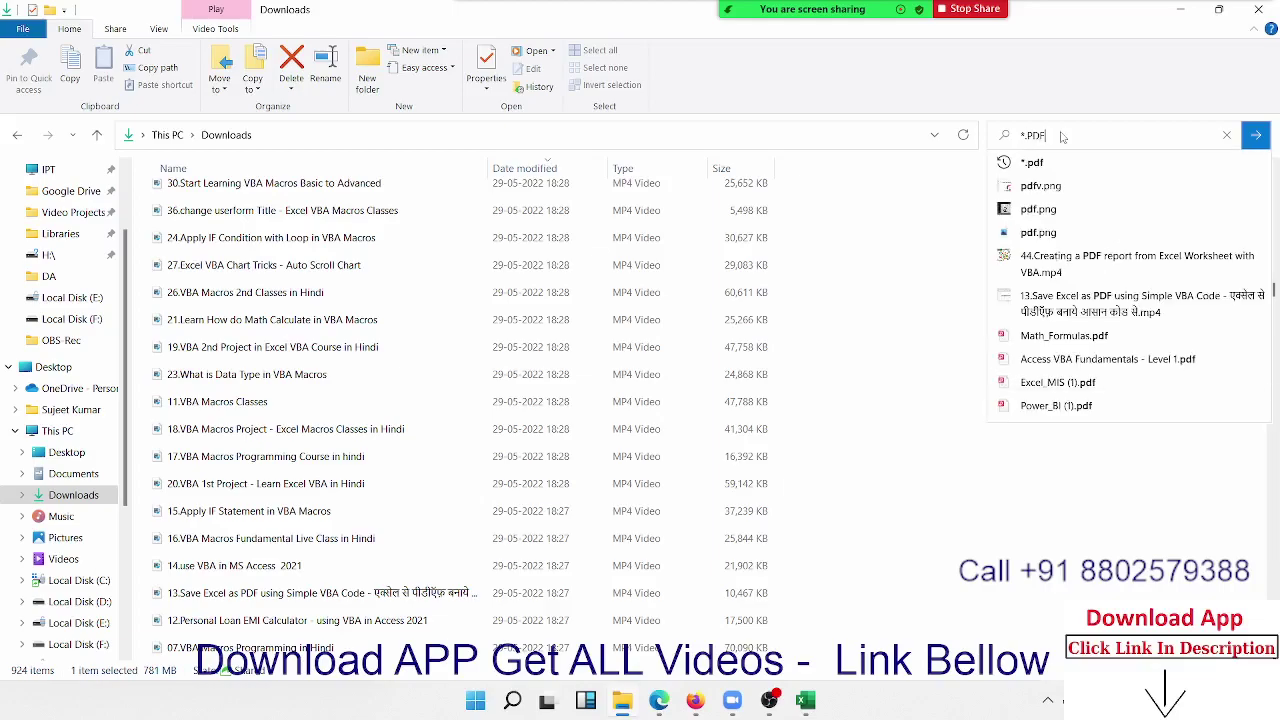
key("Down")
key("Return")
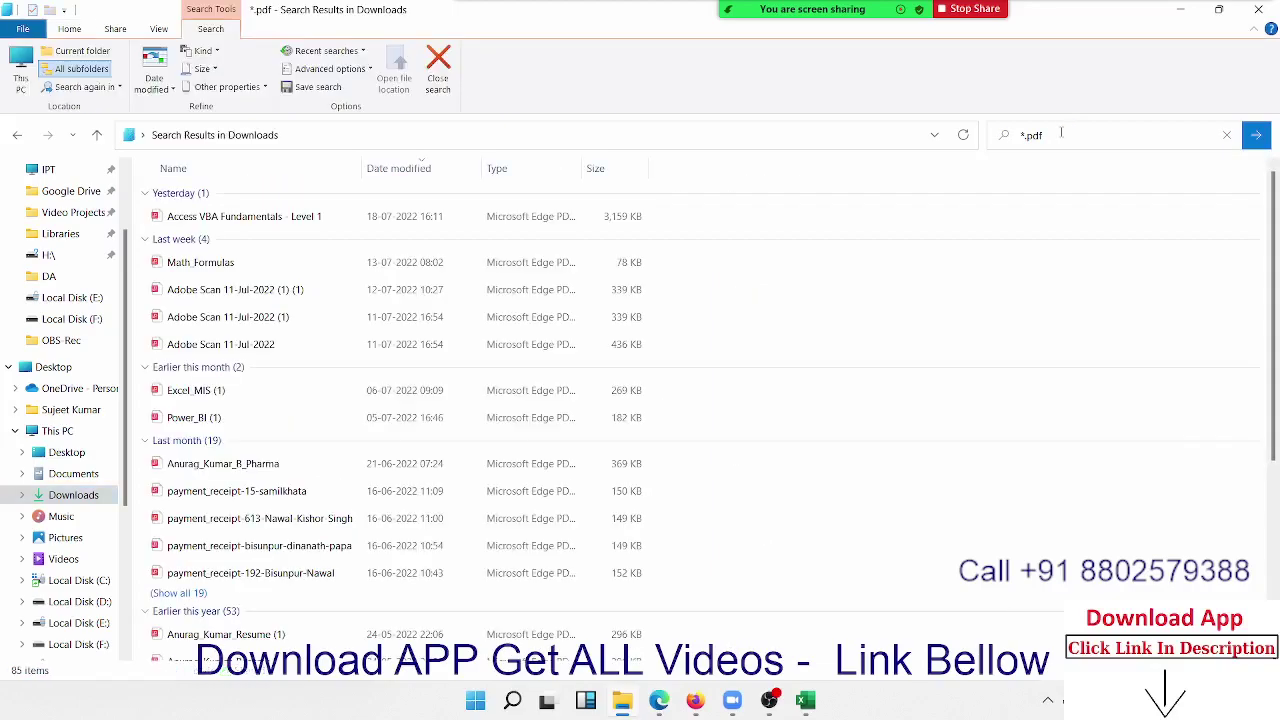
scroll(350, 465, "down", 5)
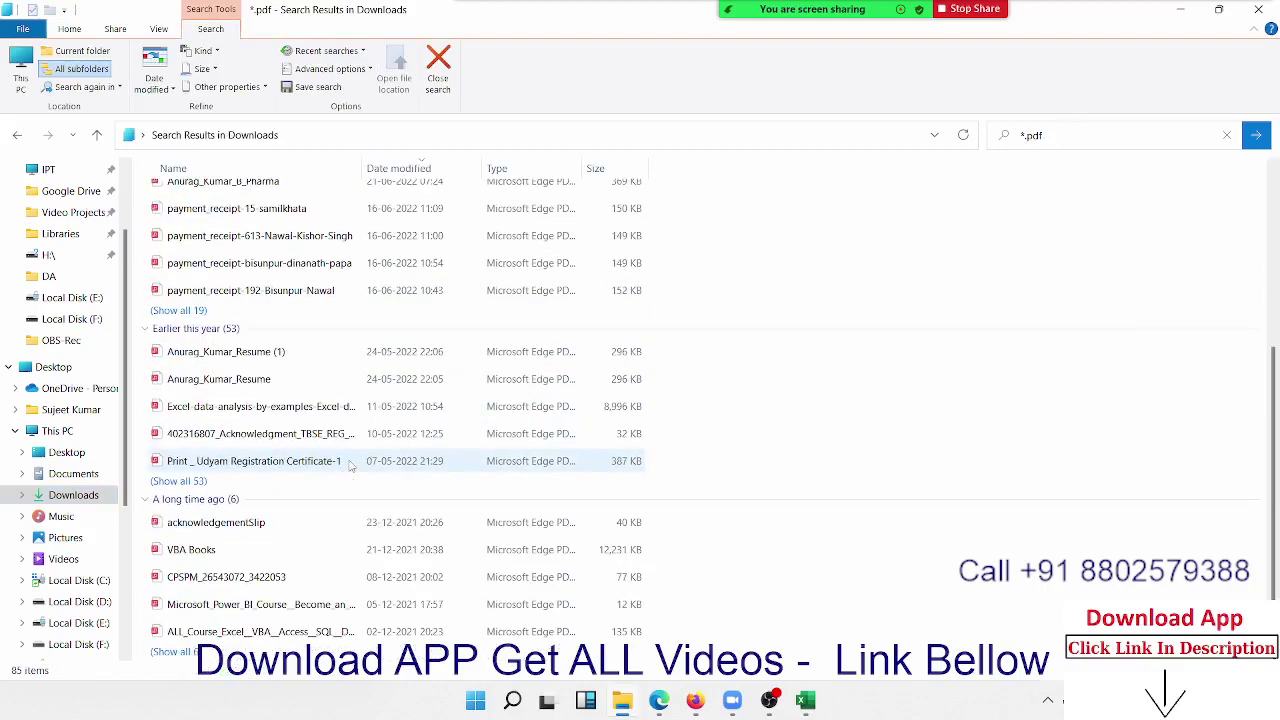
scroll(350, 465, "up", 5)
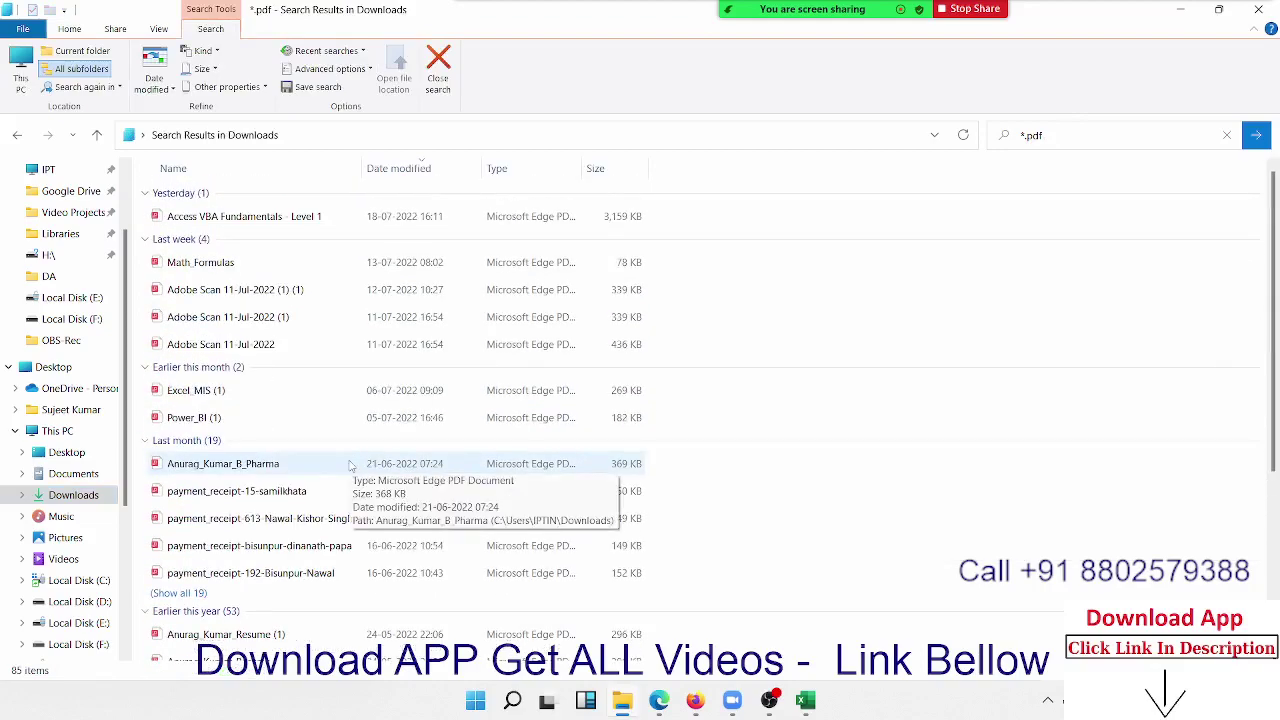
left_click(263, 262)
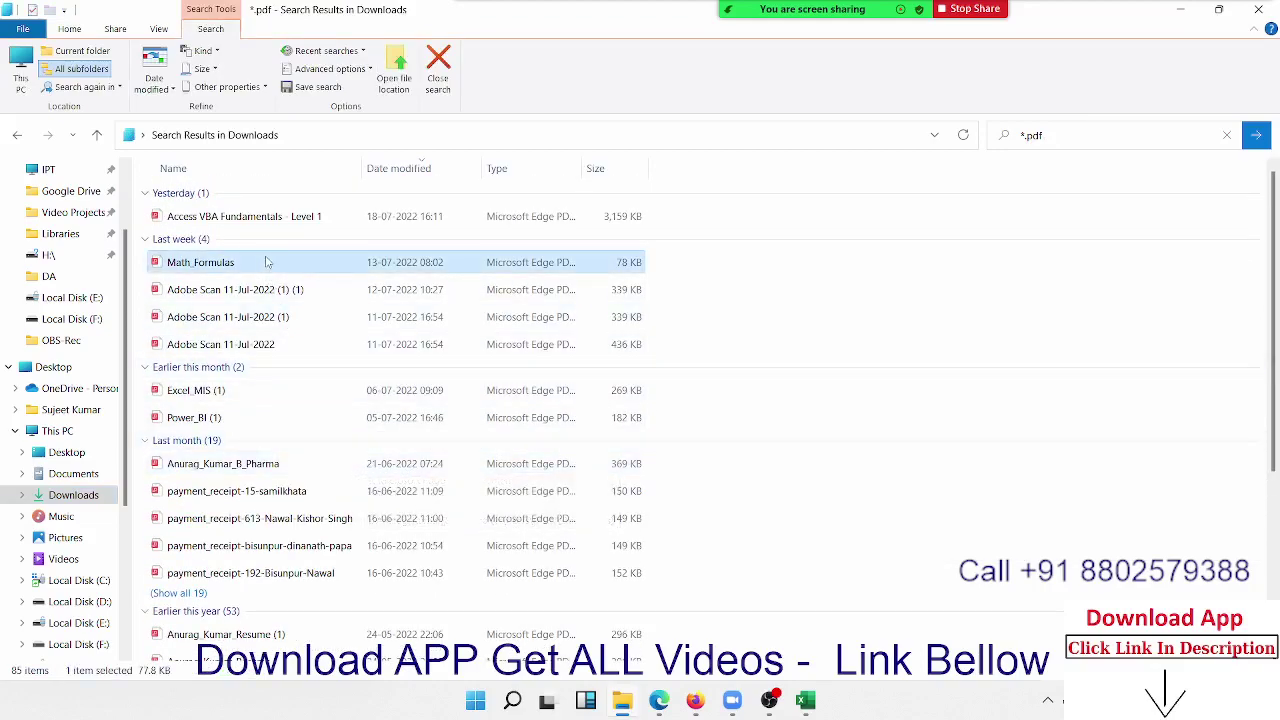
double_click(270, 260)
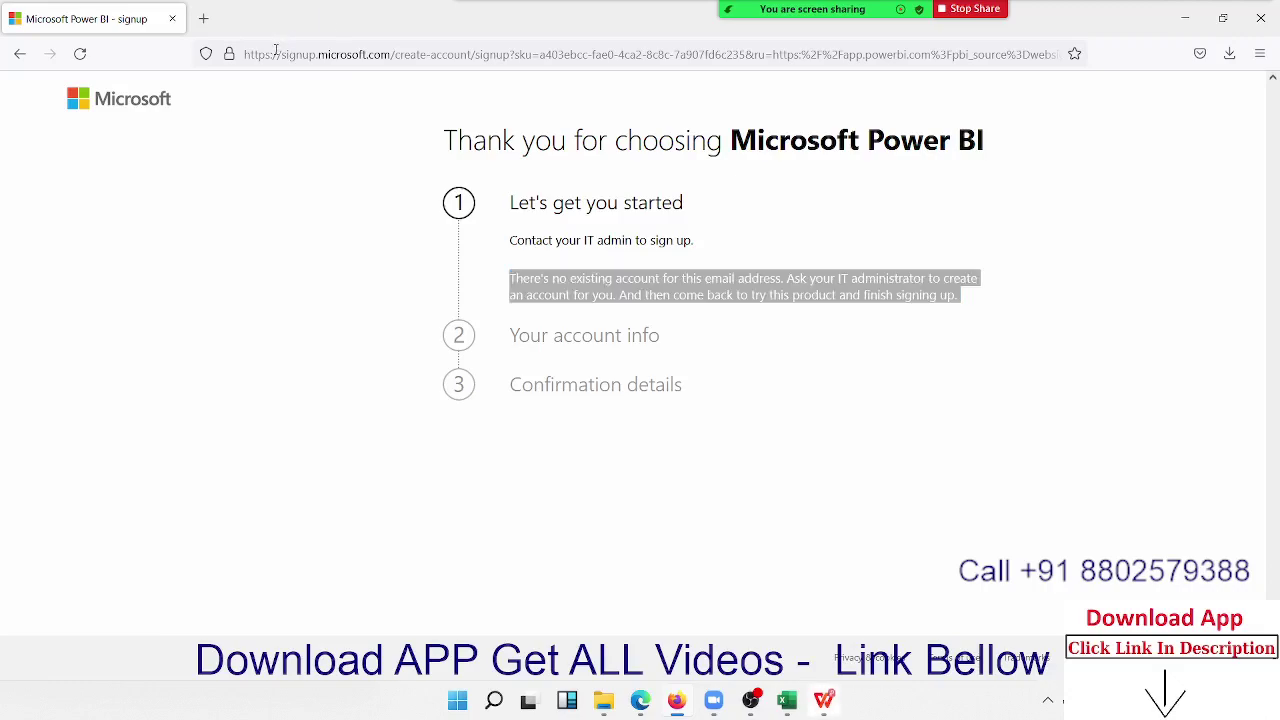
Step: Load WhatsApp Web in Firefox, then bring the Math_Formulas PDF window forward
left_click(276, 50)
type("we")
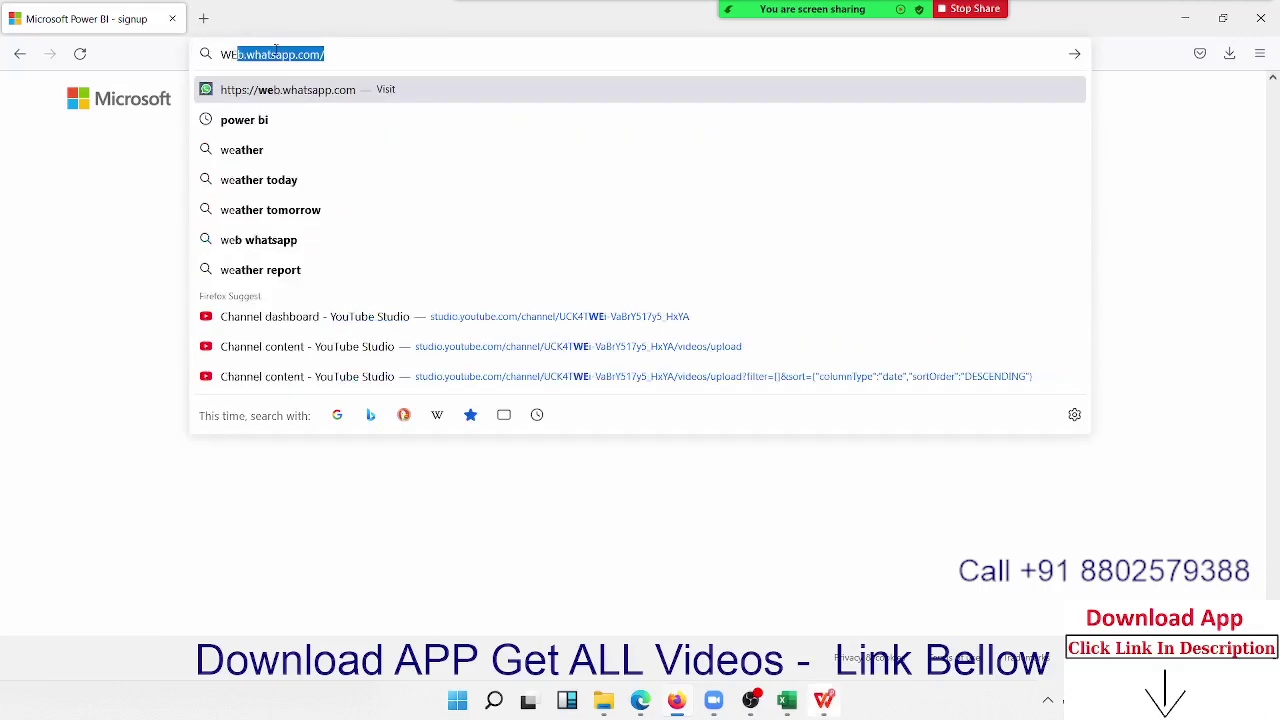
key("Return")
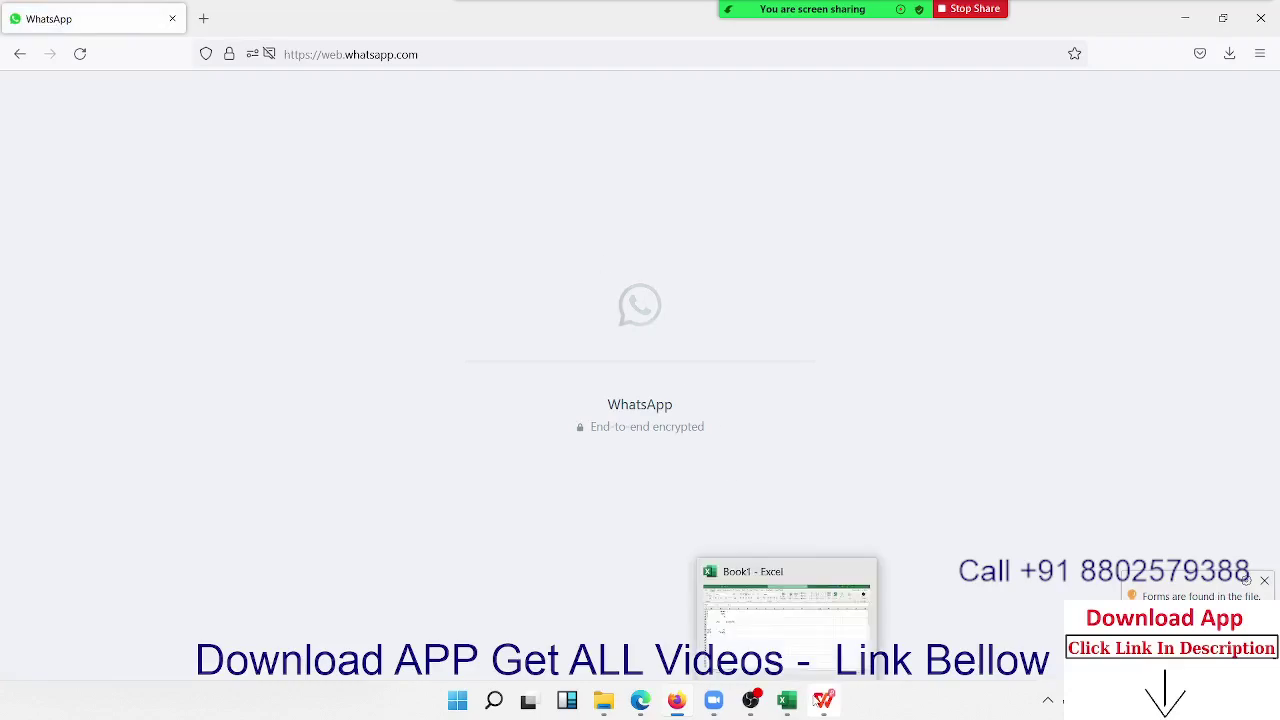
mouse_move(823, 700)
left_click(820, 620)
Step: Scroll through the financial formulas, highlighting the simple-interest and compound-interest formulas
scroll(576, 272, "up", 3)
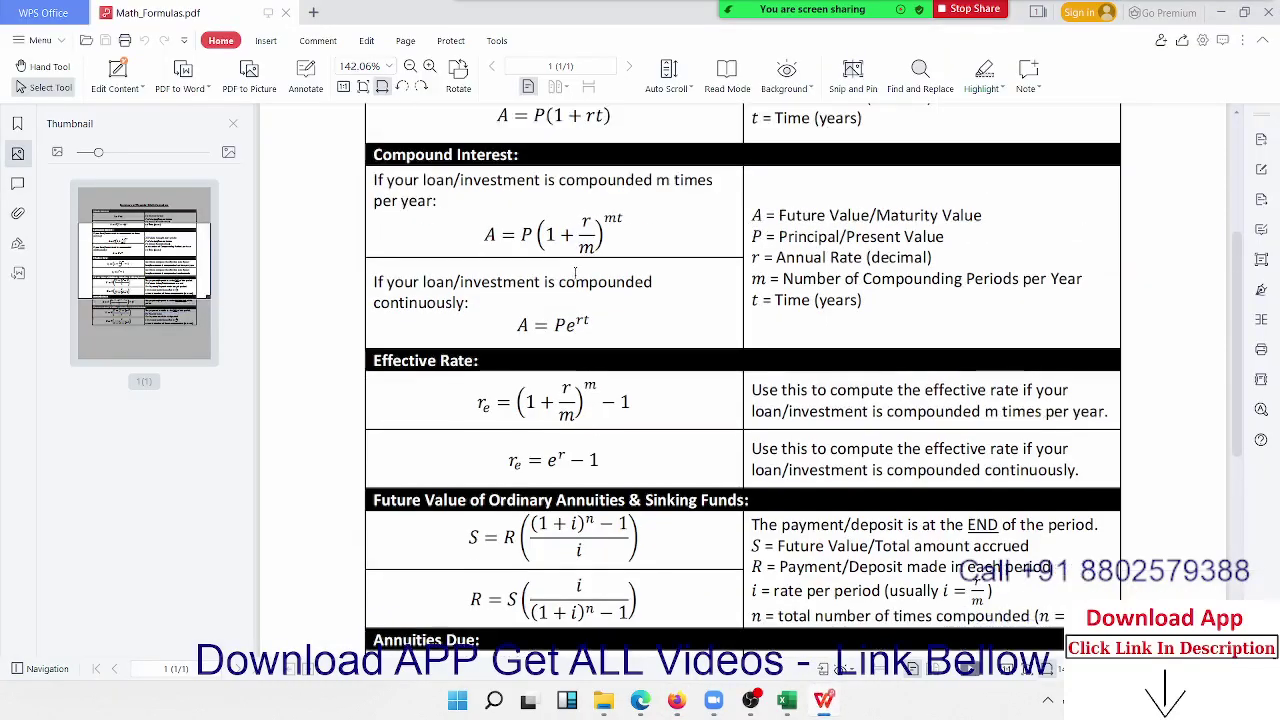
scroll(576, 272, "up", 2)
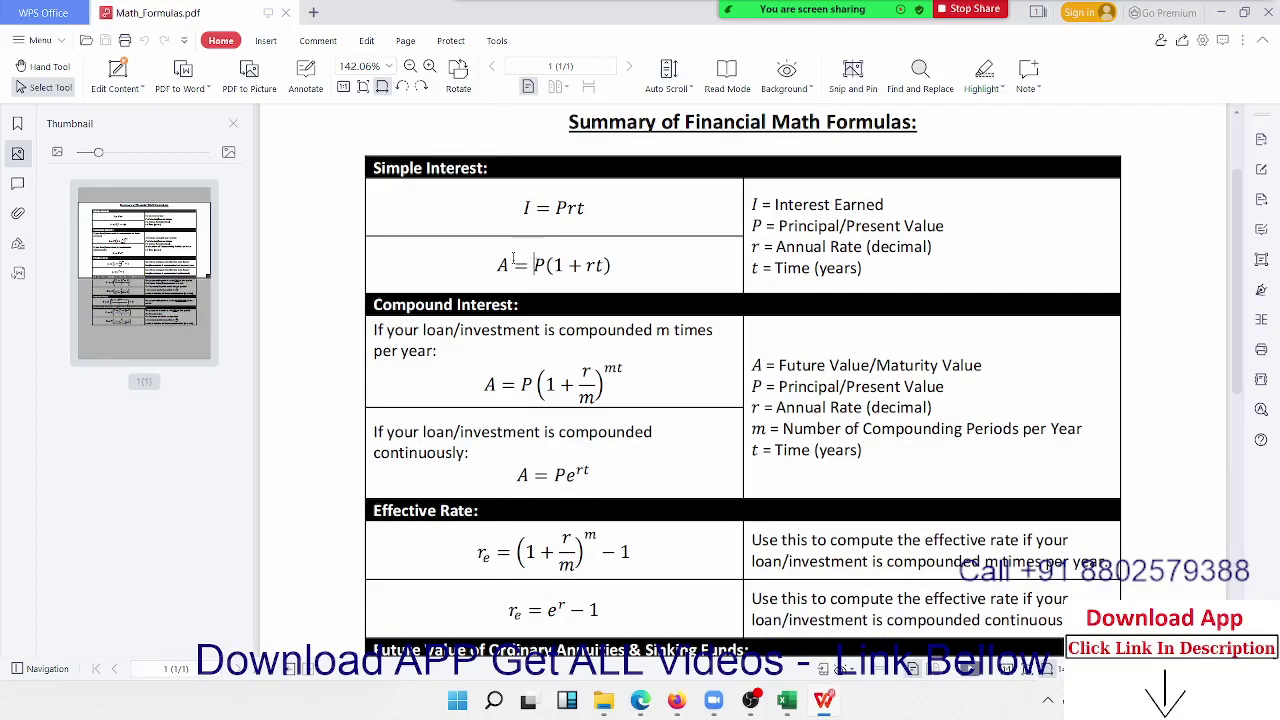
left_click_drag(512, 265, 612, 265)
left_click_drag(485, 385, 857, 387)
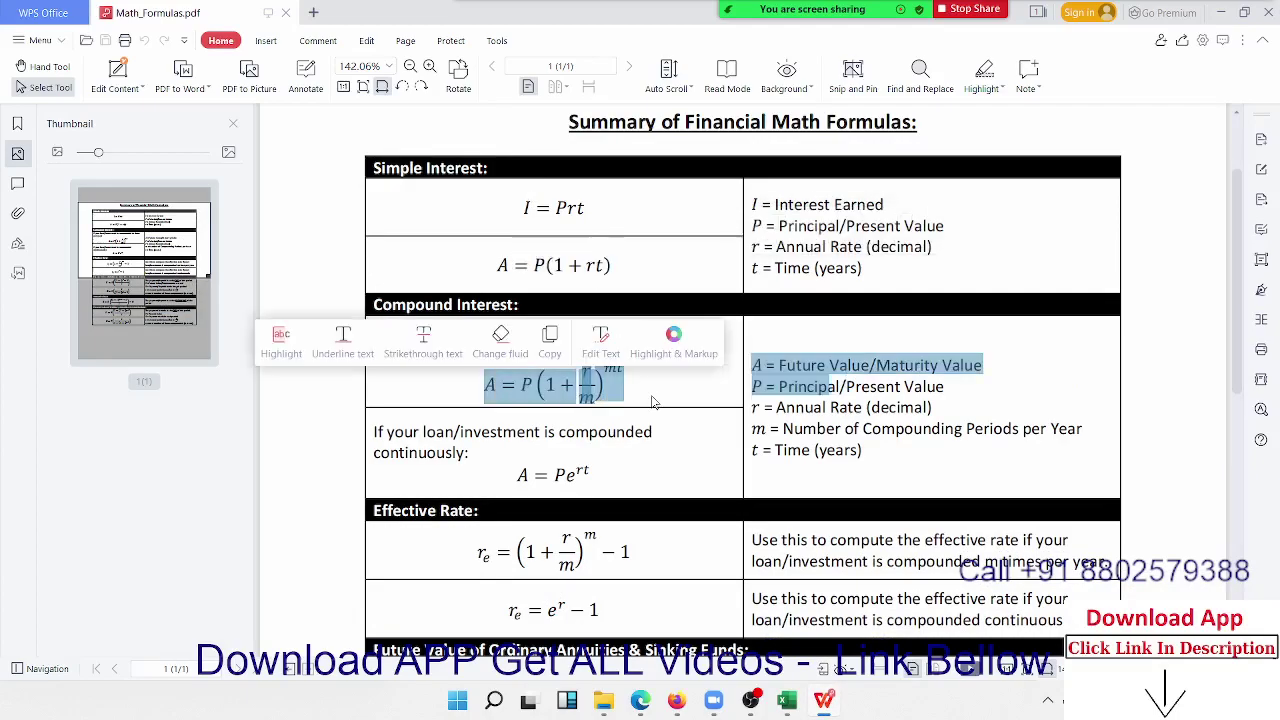
left_click_drag(478, 552, 632, 556)
scroll(630, 563, "down", 1)
scroll(628, 563, "down", 2)
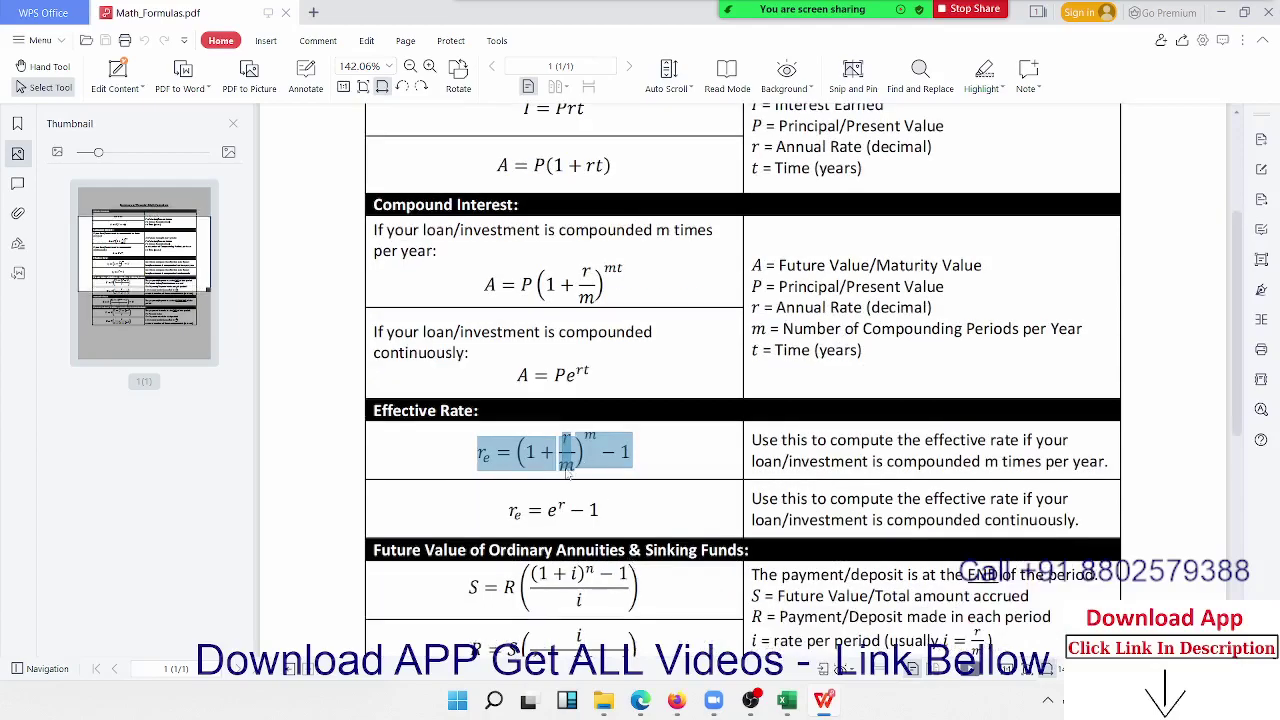
scroll(610, 540, "down", 2)
scroll(590, 510, "down", 2)
scroll(566, 467, "down", 2)
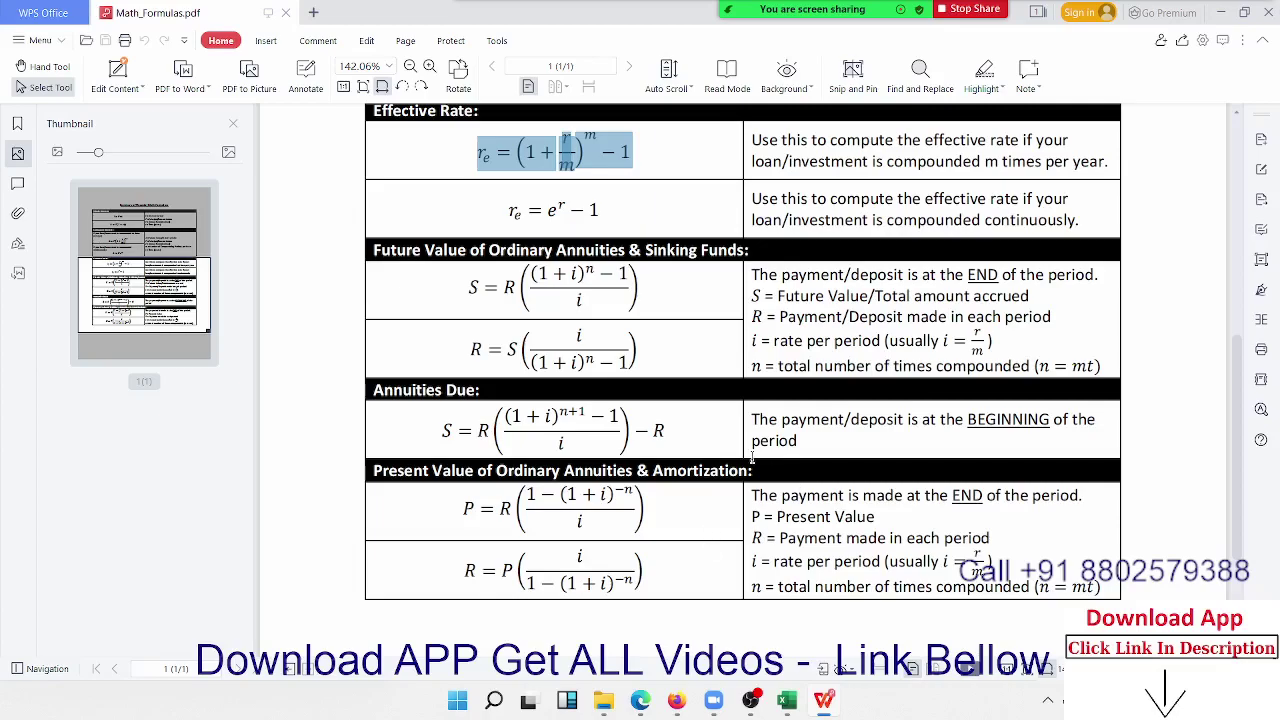
scroll(752, 458, "up", 2)
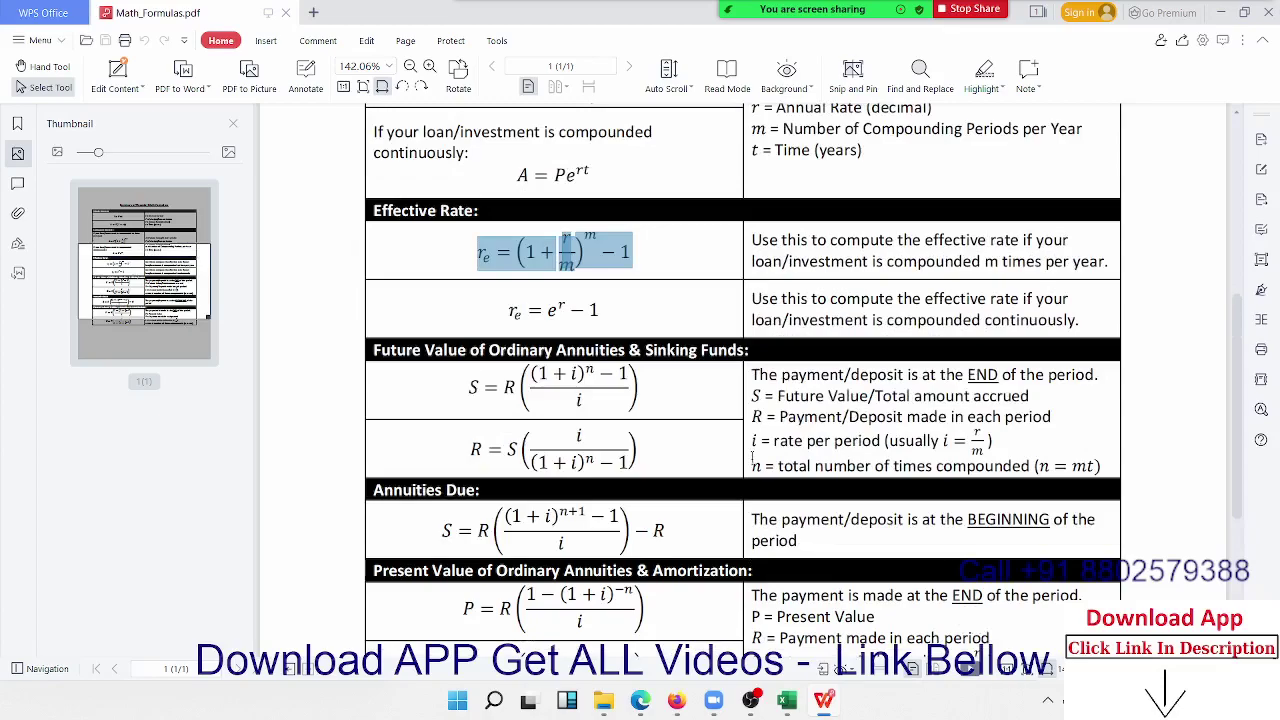
scroll(752, 458, "up", 1)
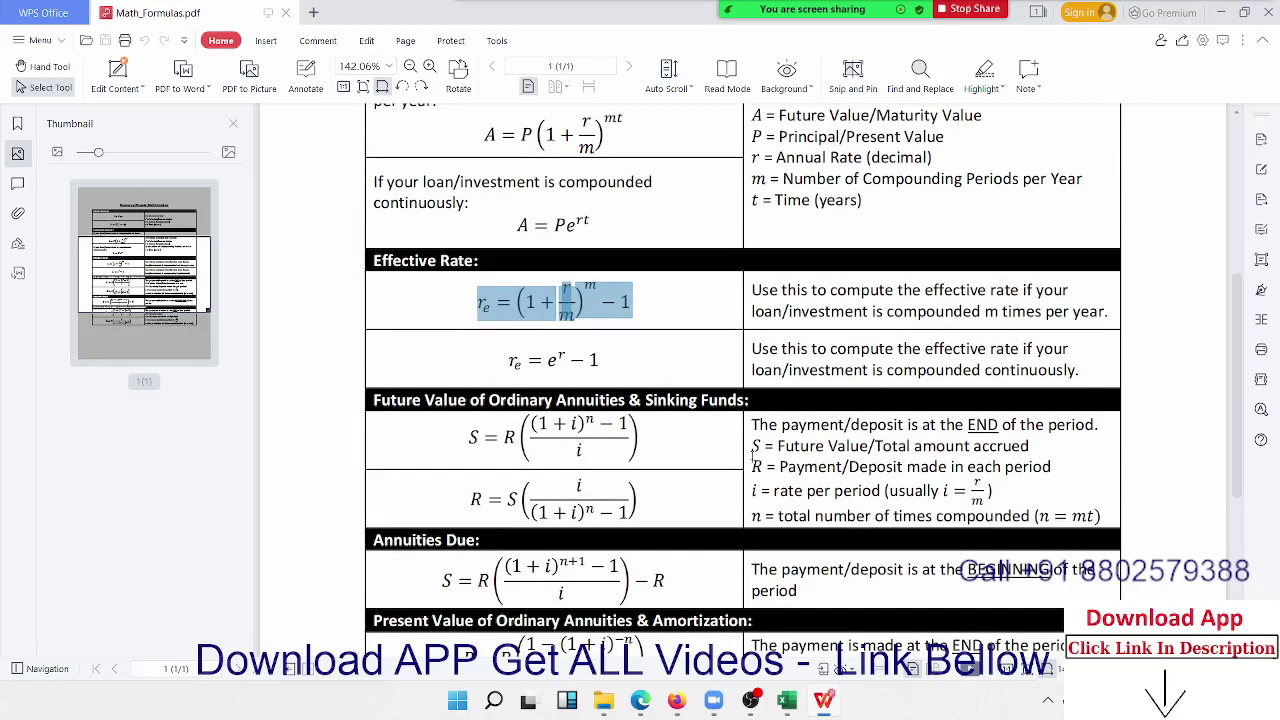
scroll(717, 384, "up", 1)
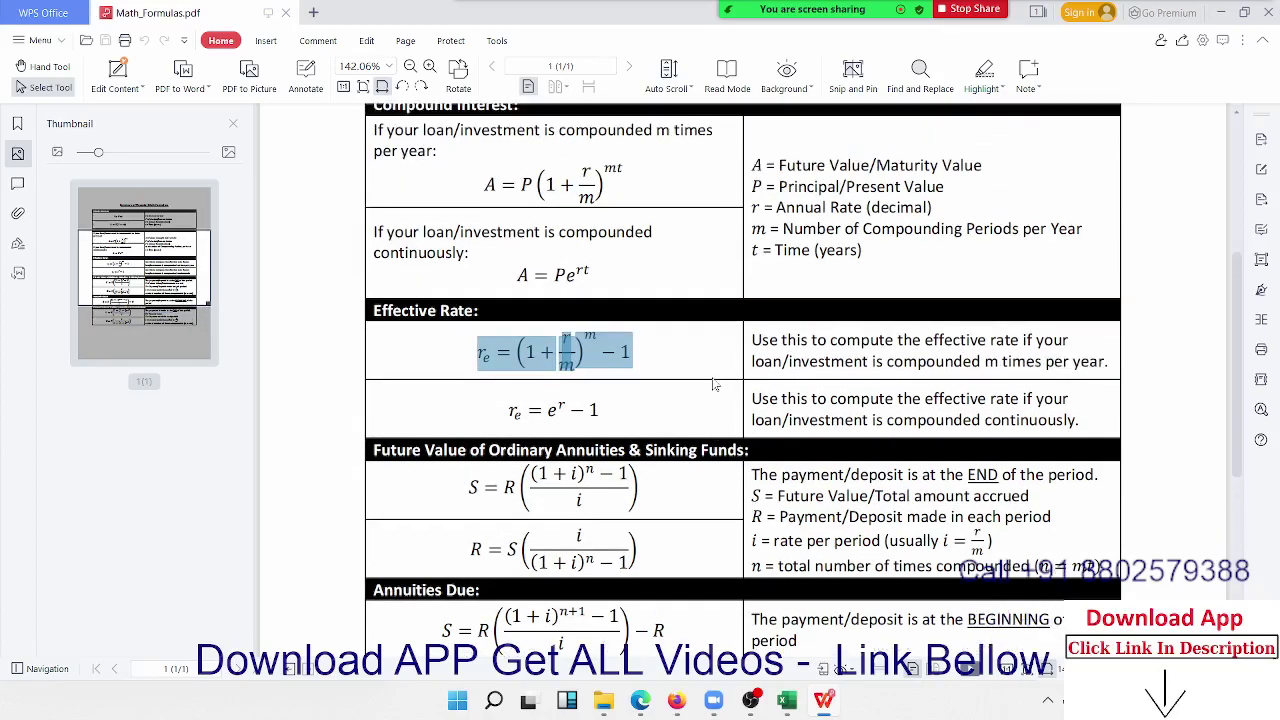
Step: Select the whole compound-interest formula as one object, then minimize the WPS Office window
left_click(500, 185)
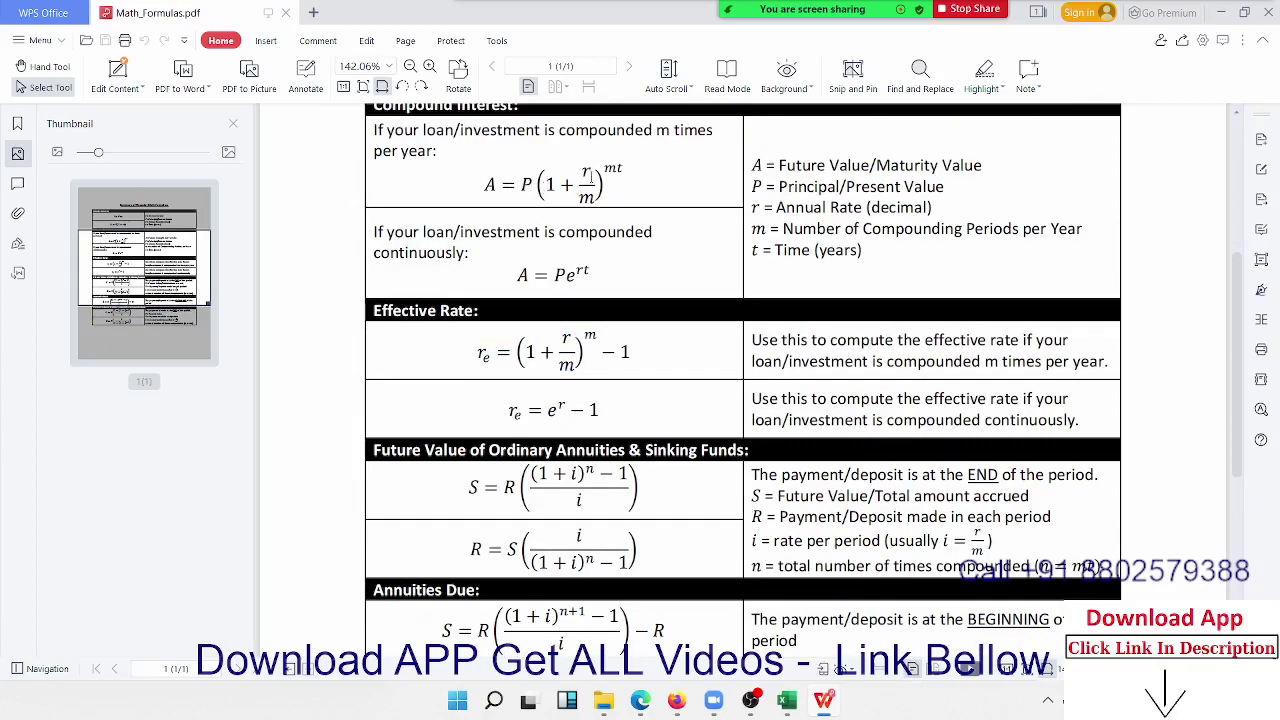
left_click(631, 168)
left_click_drag(637, 205, 446, 176)
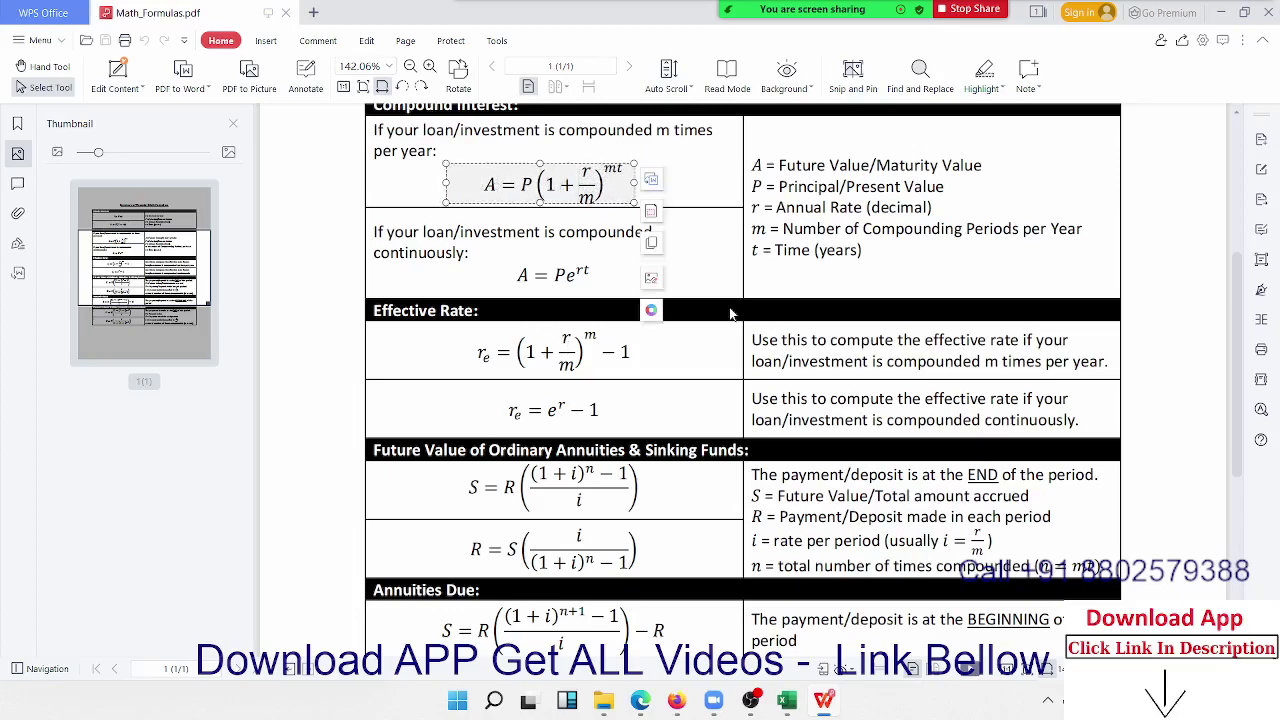
left_click(1220, 11)
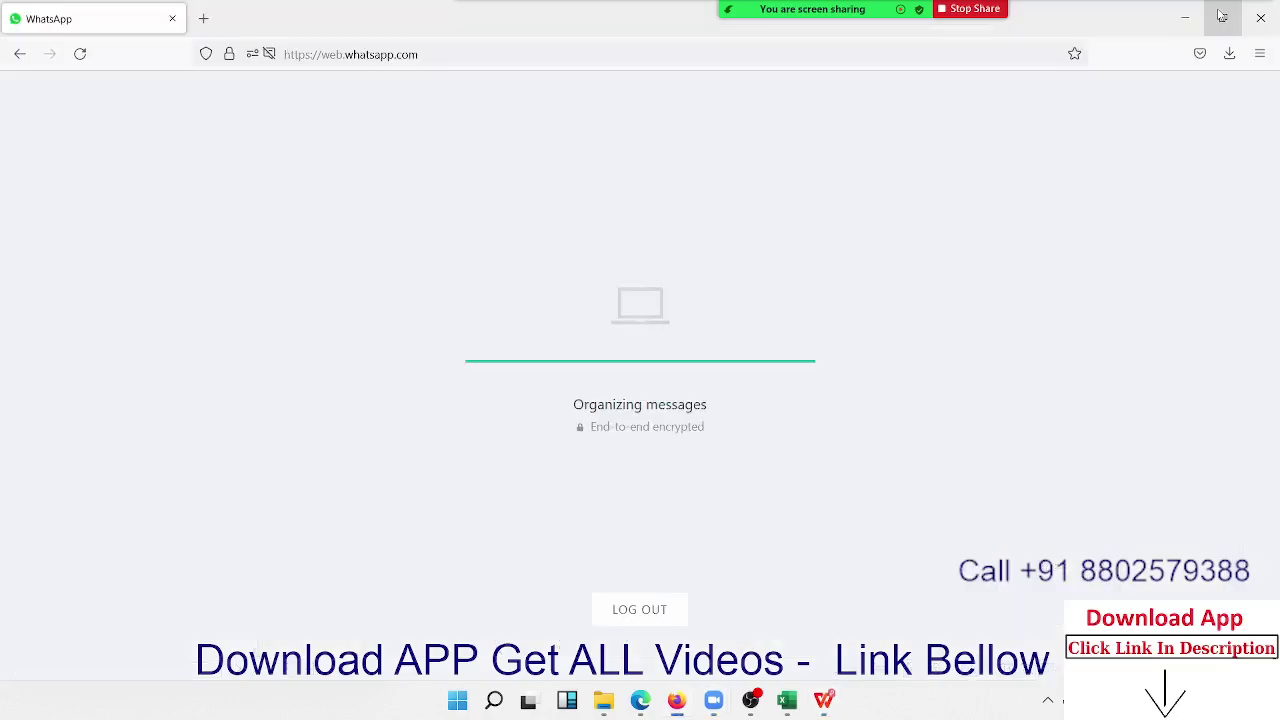